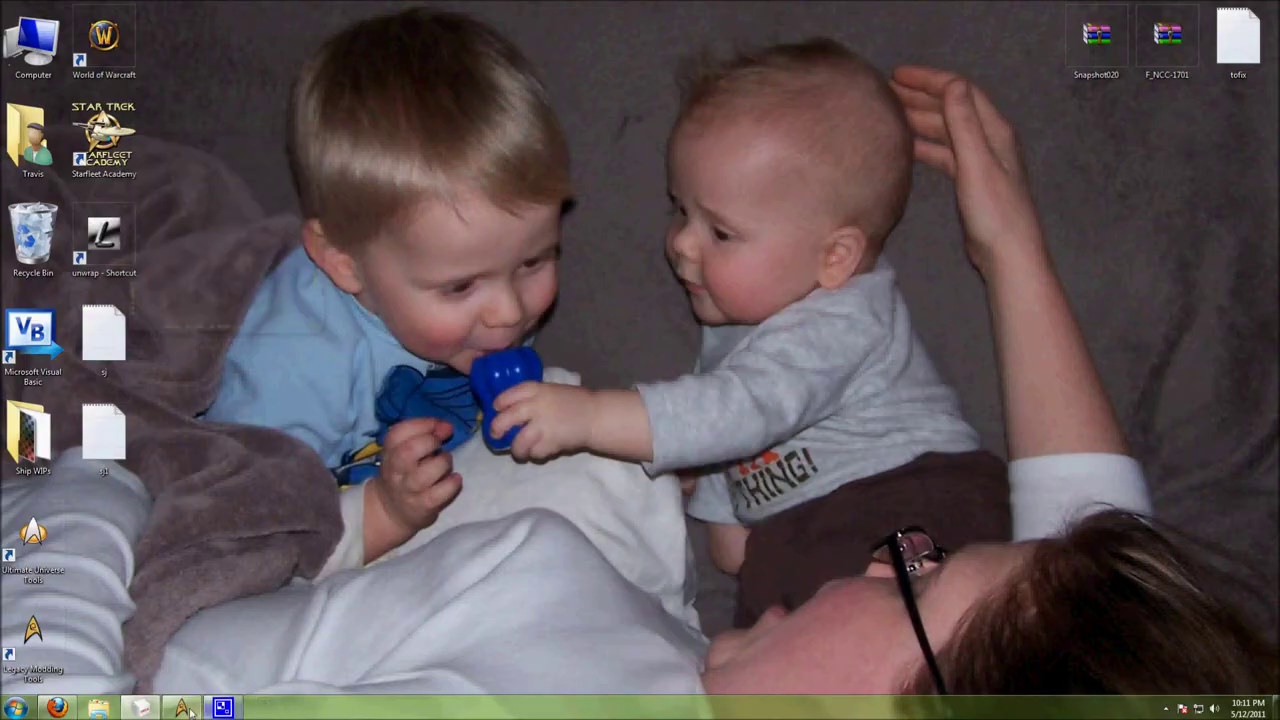
- Bring up the F_NCC-1701 model in MilkShape 3D and review its materials and groups lists
{"action": "left_click", "coordinate": [183, 709]}
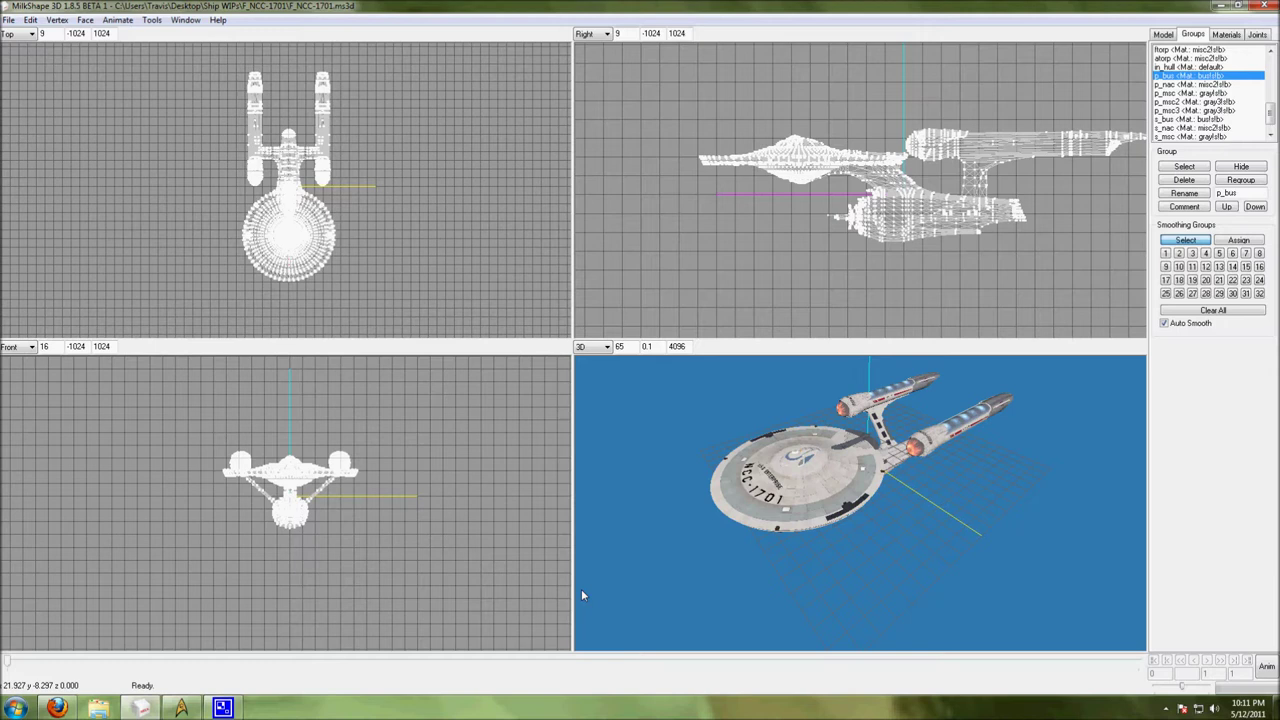
{"action": "left_click_drag", "start_coordinate": [783, 416], "coordinate": [760, 535]}
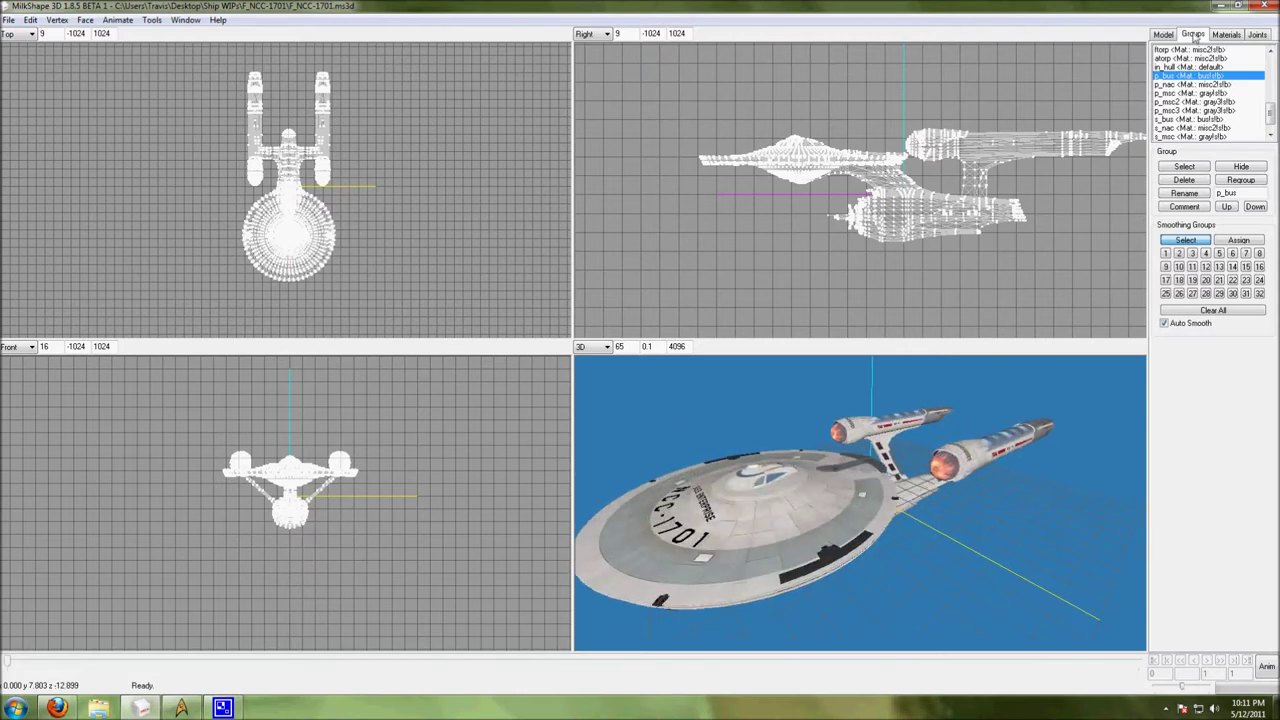
{"action": "left_click", "coordinate": [1227, 36]}
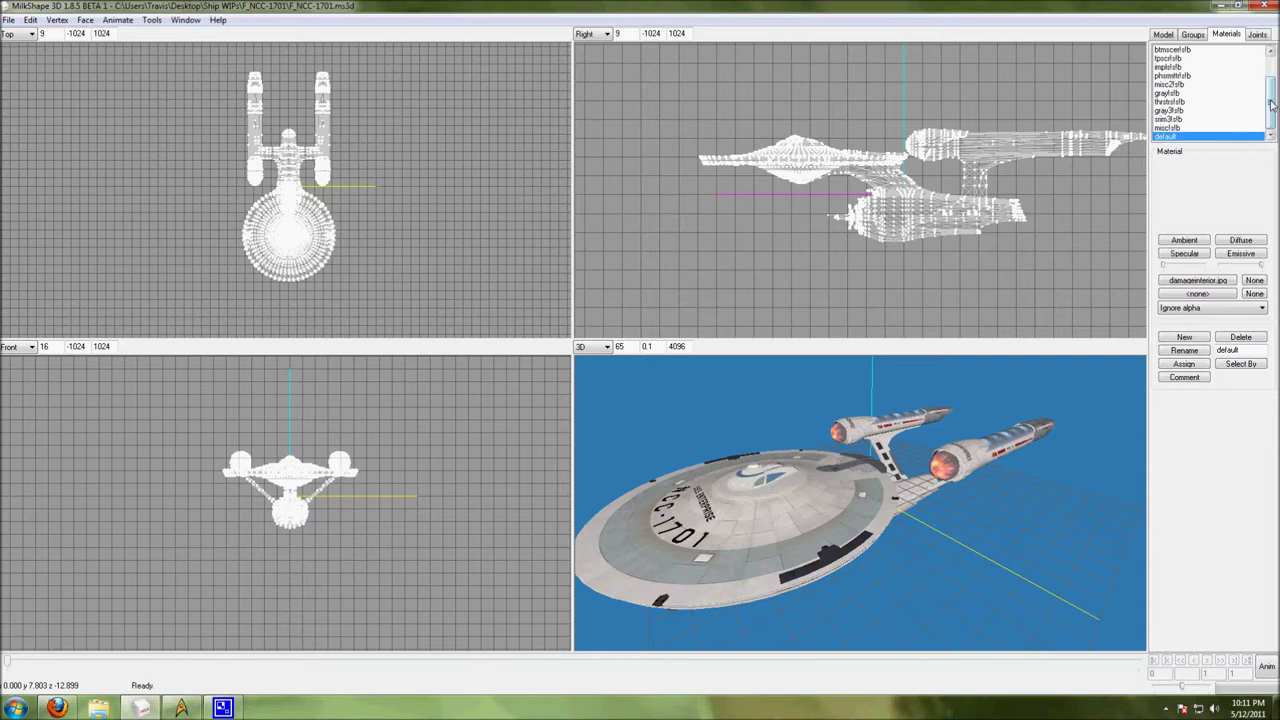
{"action": "left_click_drag", "start_coordinate": [1272, 102], "coordinate": [1273, 62]}
{"action": "left_click", "coordinate": [1200, 37]}
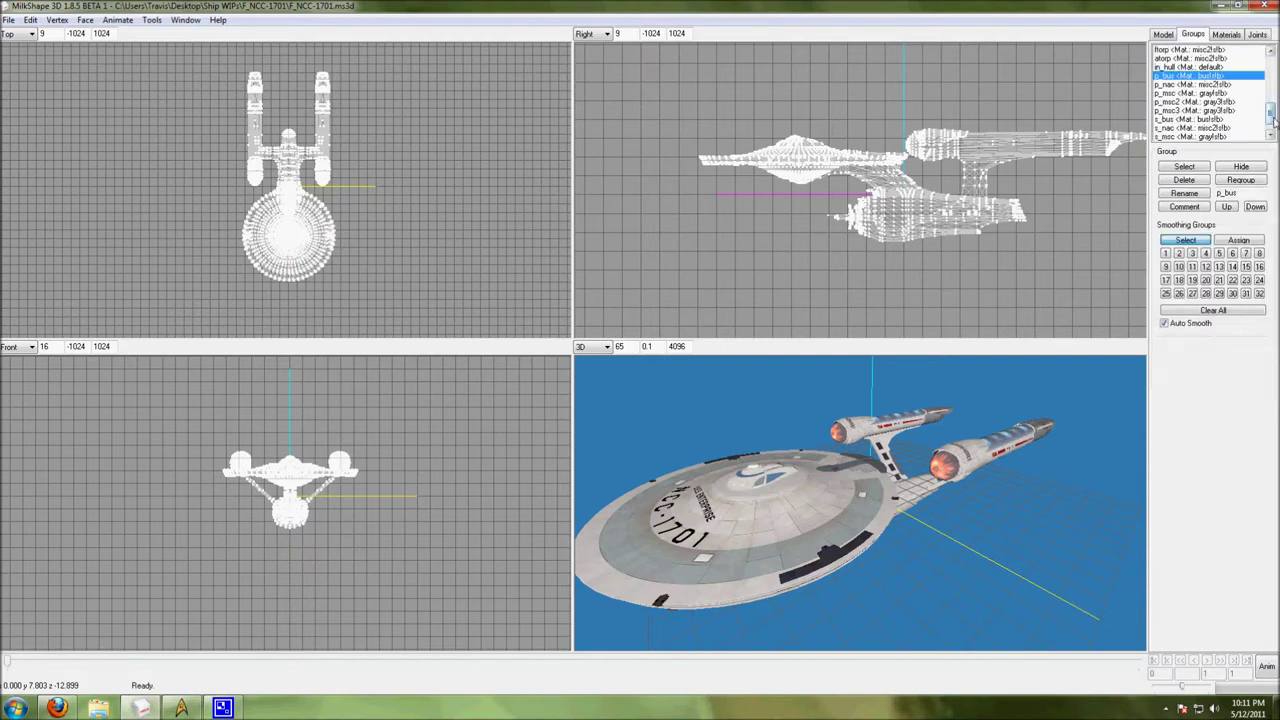
{"action": "mouse_move", "coordinate": [1272, 120]}
{"action": "left_mouse_down"}
{"action": "mouse_move", "coordinate": [1273, 67]}
{"action": "mouse_move", "coordinate": [1272, 118]}
{"action": "left_mouse_up"}
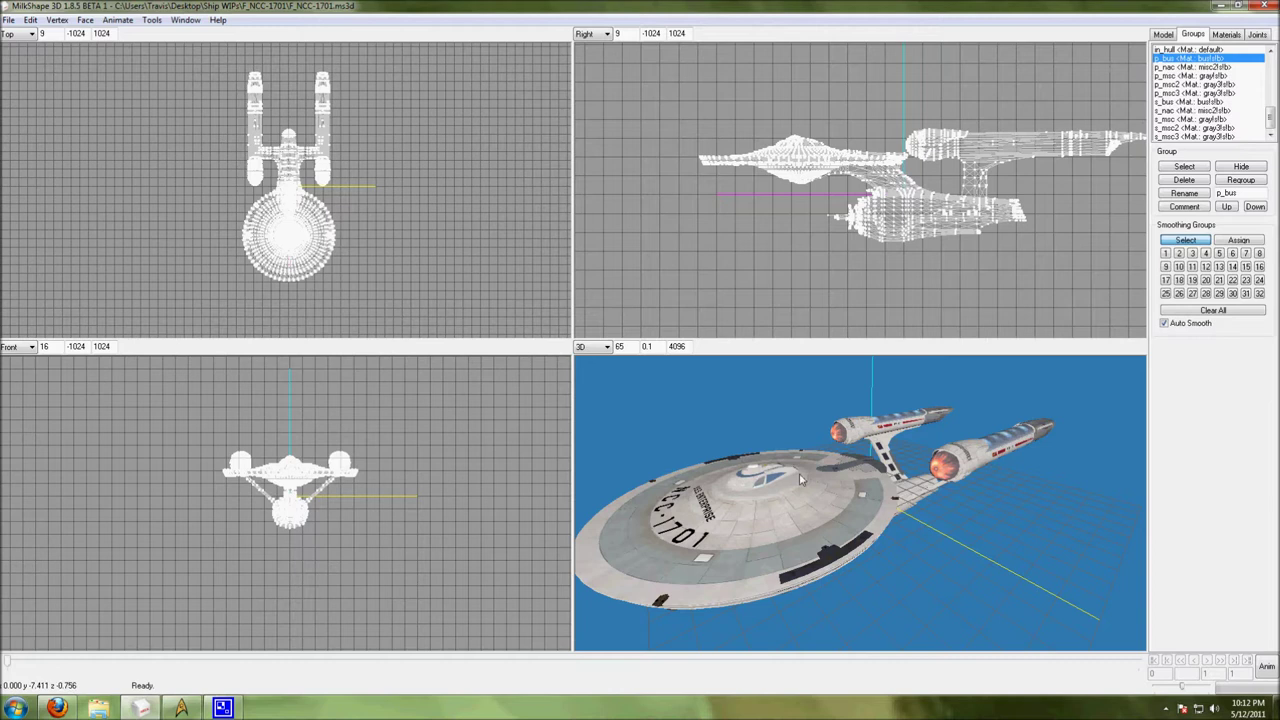
{"action": "left_click_drag", "start_coordinate": [800, 480], "coordinate": [778, 466]}
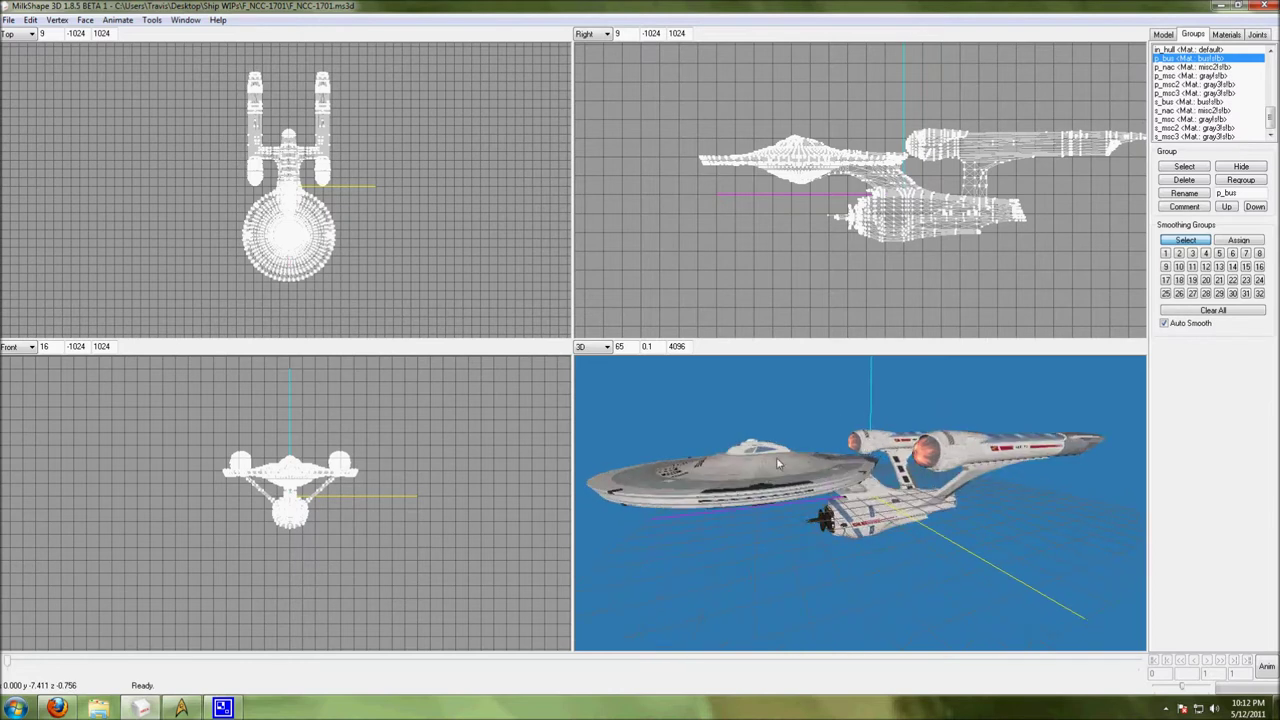
- Select the port nacelle groups p_bus, p_nac, p_msc, p_msc2 and p_msc3, hide them, and inspect the rest of the ship
{"action": "double_click", "coordinate": [1184, 62]}
{"action": "double_click", "coordinate": [1180, 67]}
{"action": "left_click", "coordinate": [1180, 76]}
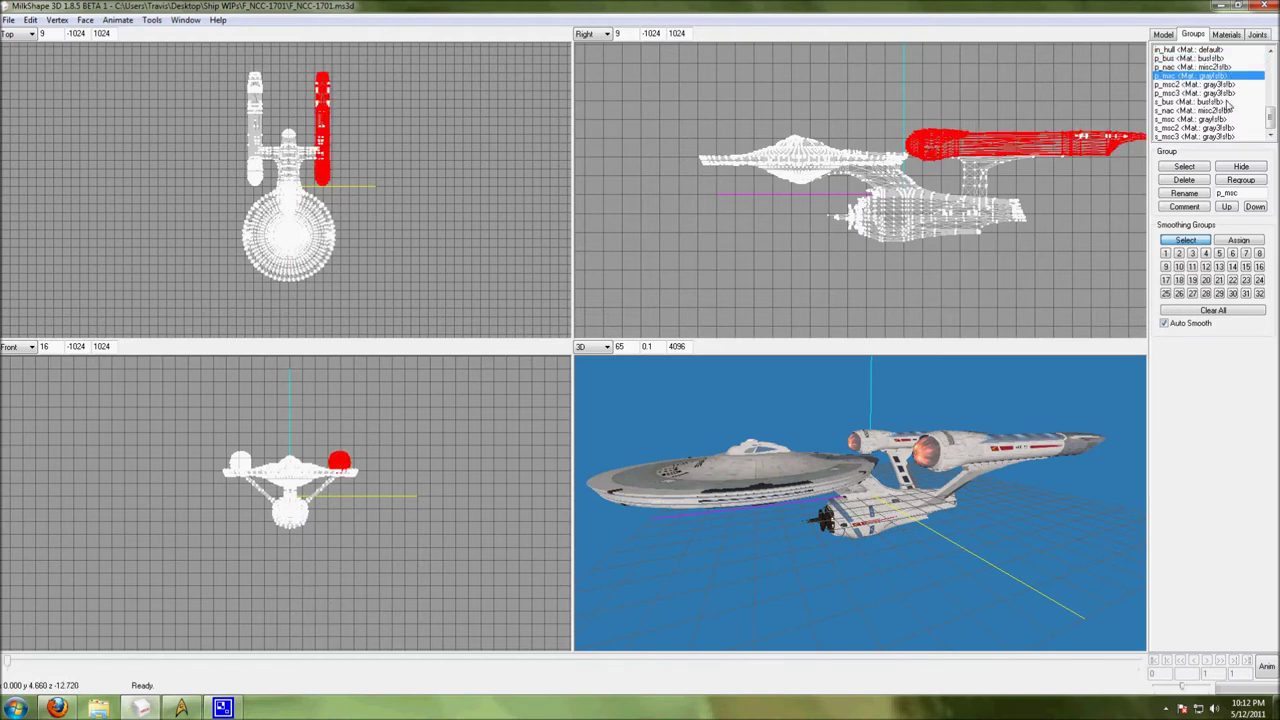
{"action": "left_click", "coordinate": [1212, 85]}
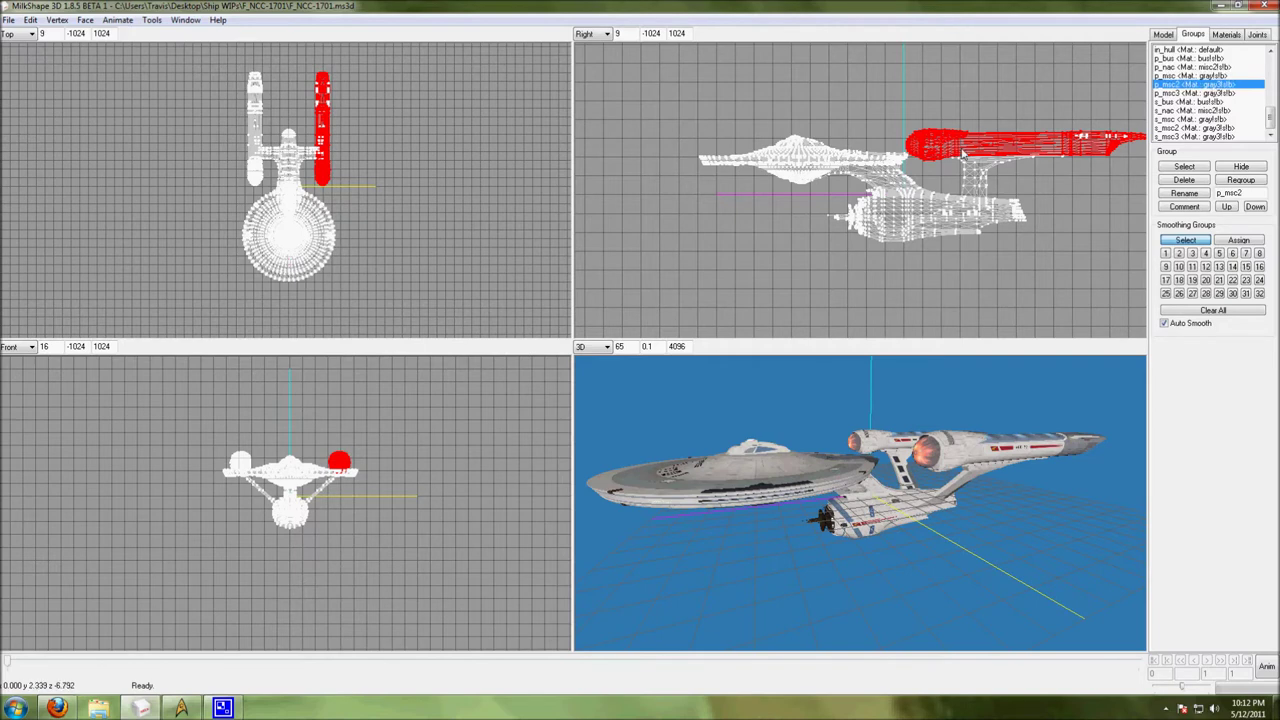
{"action": "left_click", "coordinate": [1185, 93]}
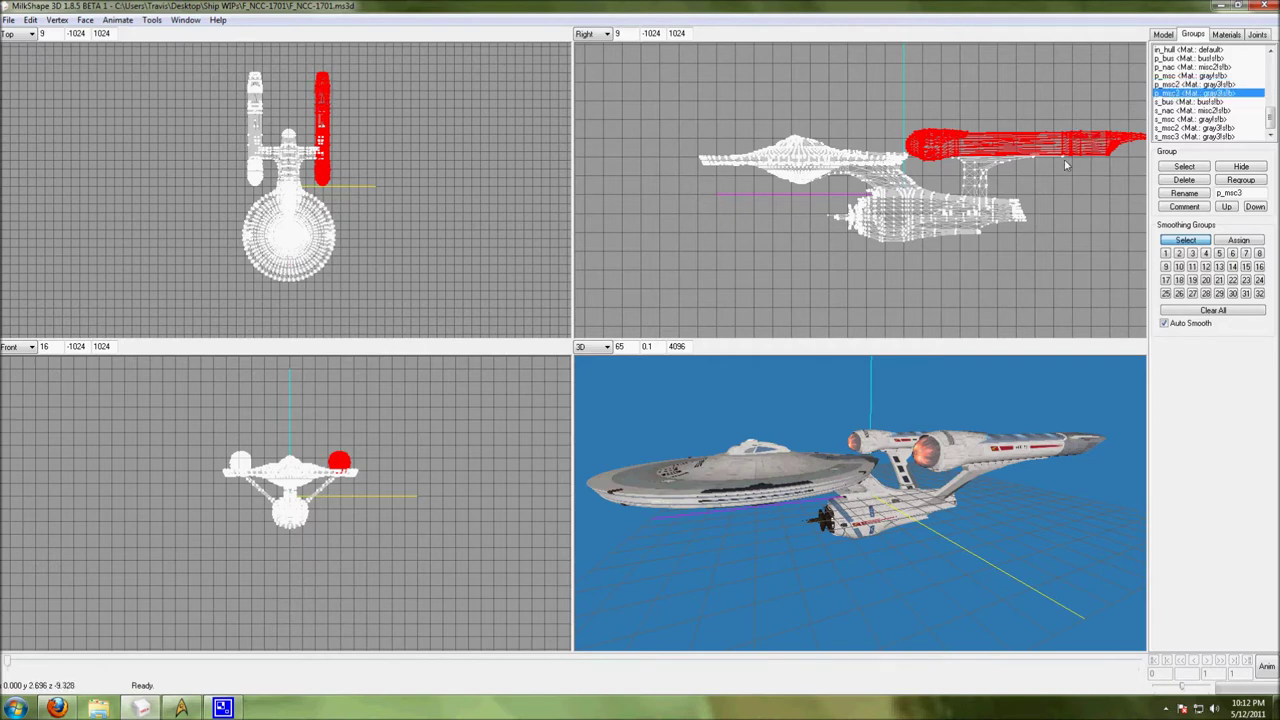
{"action": "left_click_drag", "start_coordinate": [983, 466], "coordinate": [970, 567]}
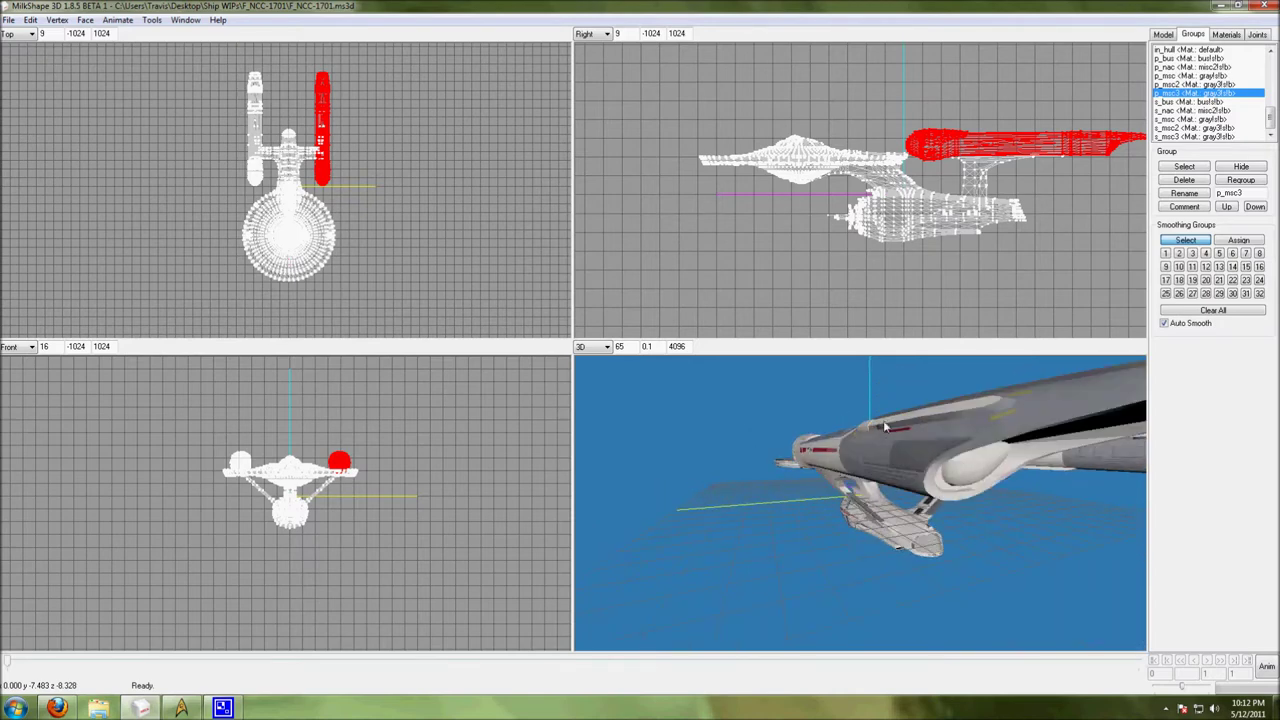
{"action": "left_click_drag", "start_coordinate": [884, 427], "coordinate": [892, 430]}
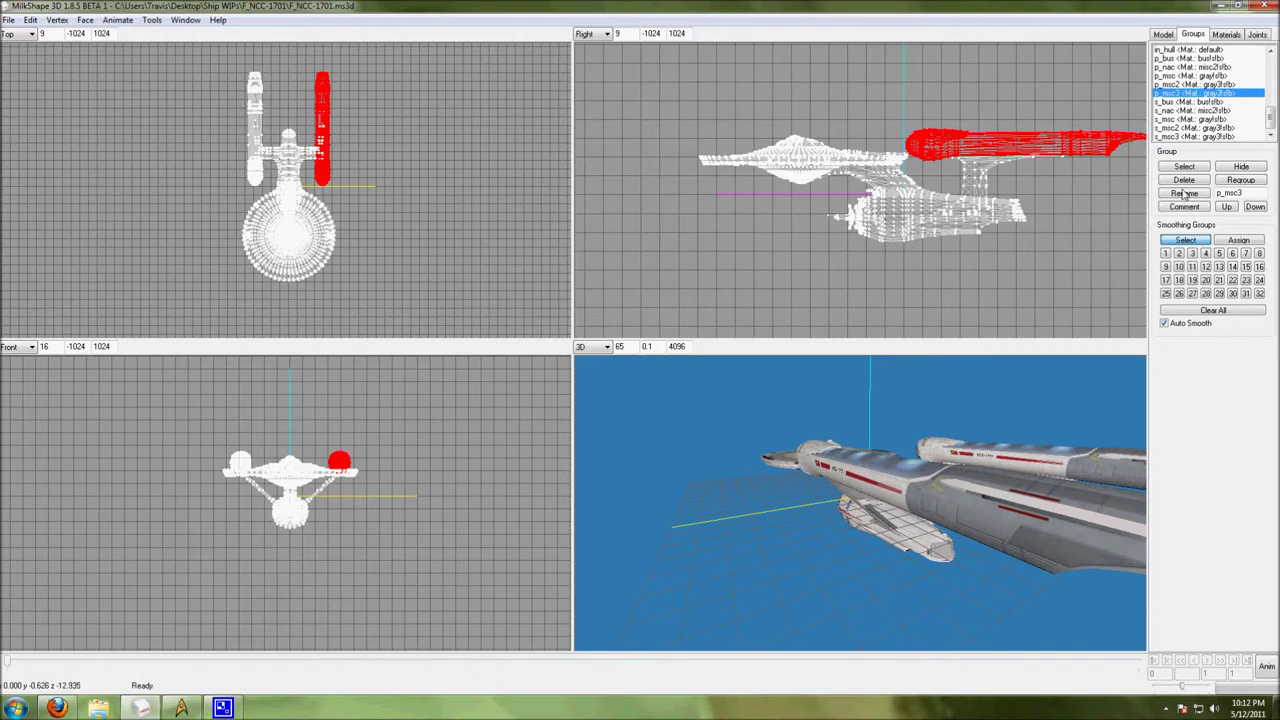
{"action": "key", "text": "Delete"}
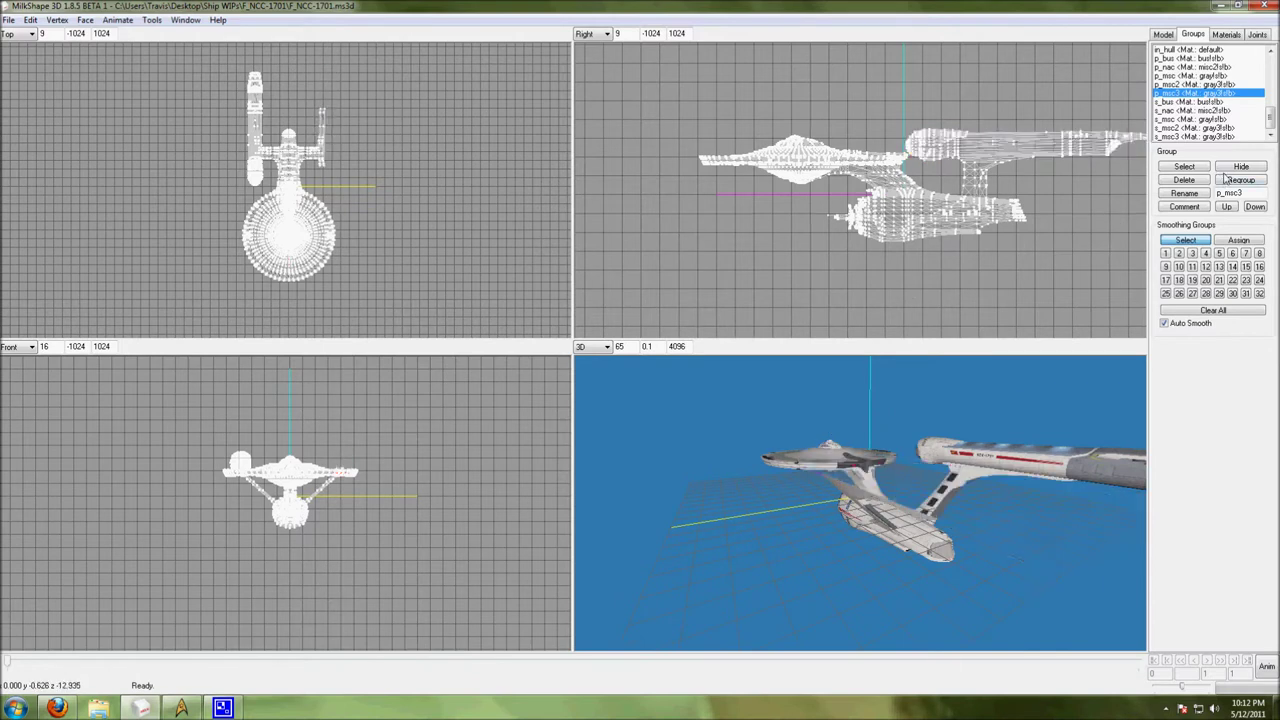
{"action": "mouse_move", "coordinate": [790, 477]}
{"action": "left_mouse_down"}
{"action": "mouse_move", "coordinate": [855, 485]}
{"action": "mouse_move", "coordinate": [808, 497]}
{"action": "mouse_move", "coordinate": [801, 447]}
{"action": "mouse_move", "coordinate": [913, 460]}
{"action": "mouse_move", "coordinate": [878, 462]}
{"action": "left_mouse_up"}
{"action": "right_click", "coordinate": [855, 485]}
{"action": "left_click", "coordinate": [878, 332]}
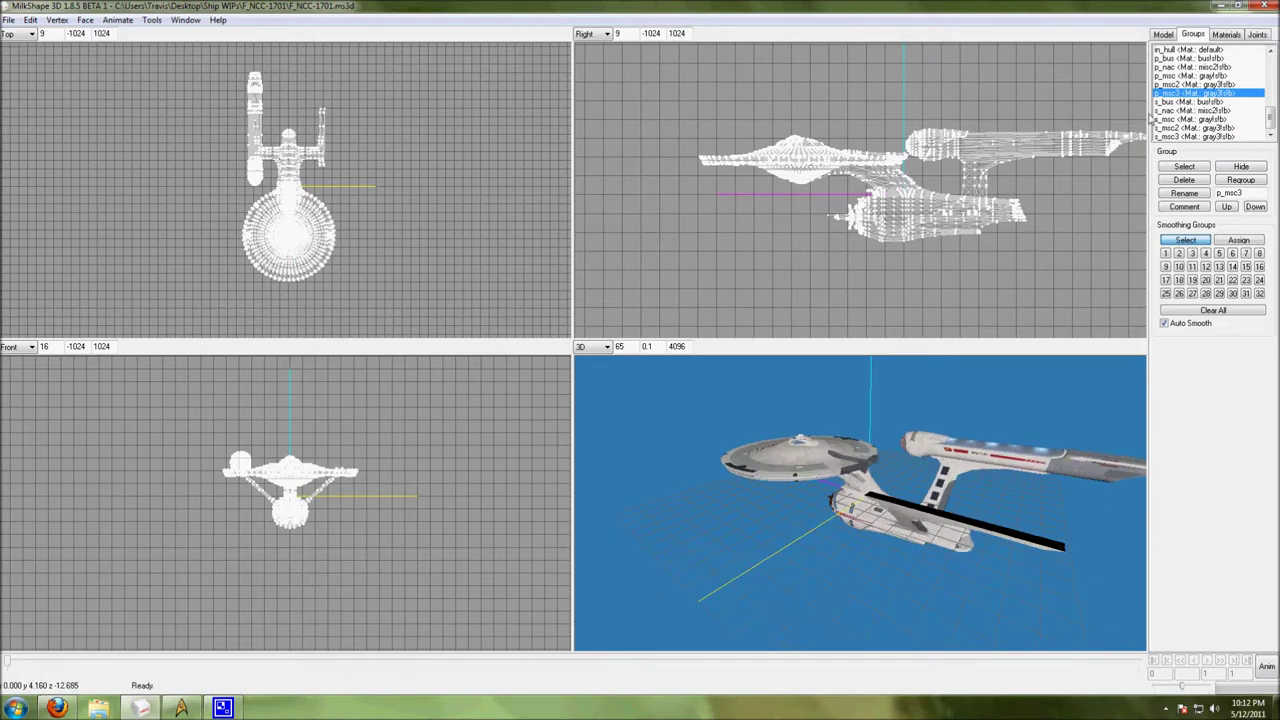
- Isolate the in_hull group by hiding every other group of the ship
{"action": "left_click", "coordinate": [1174, 50]}
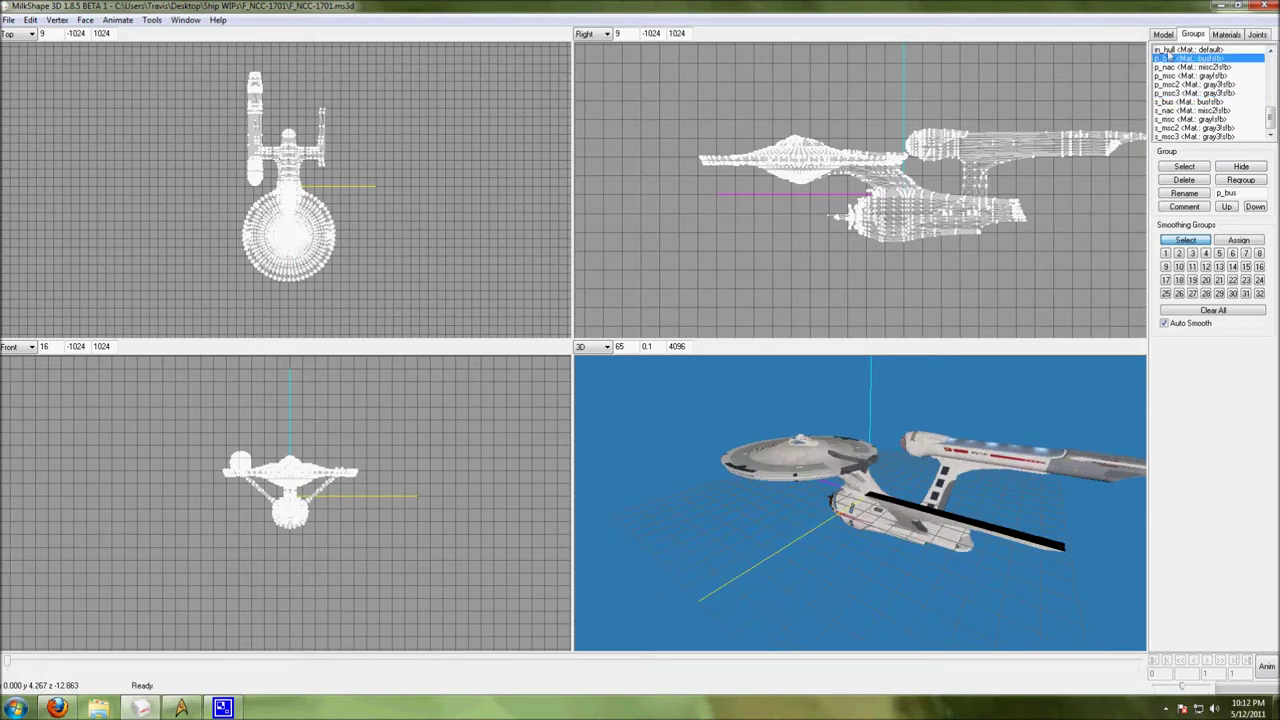
{"action": "left_click", "coordinate": [1239, 168]}
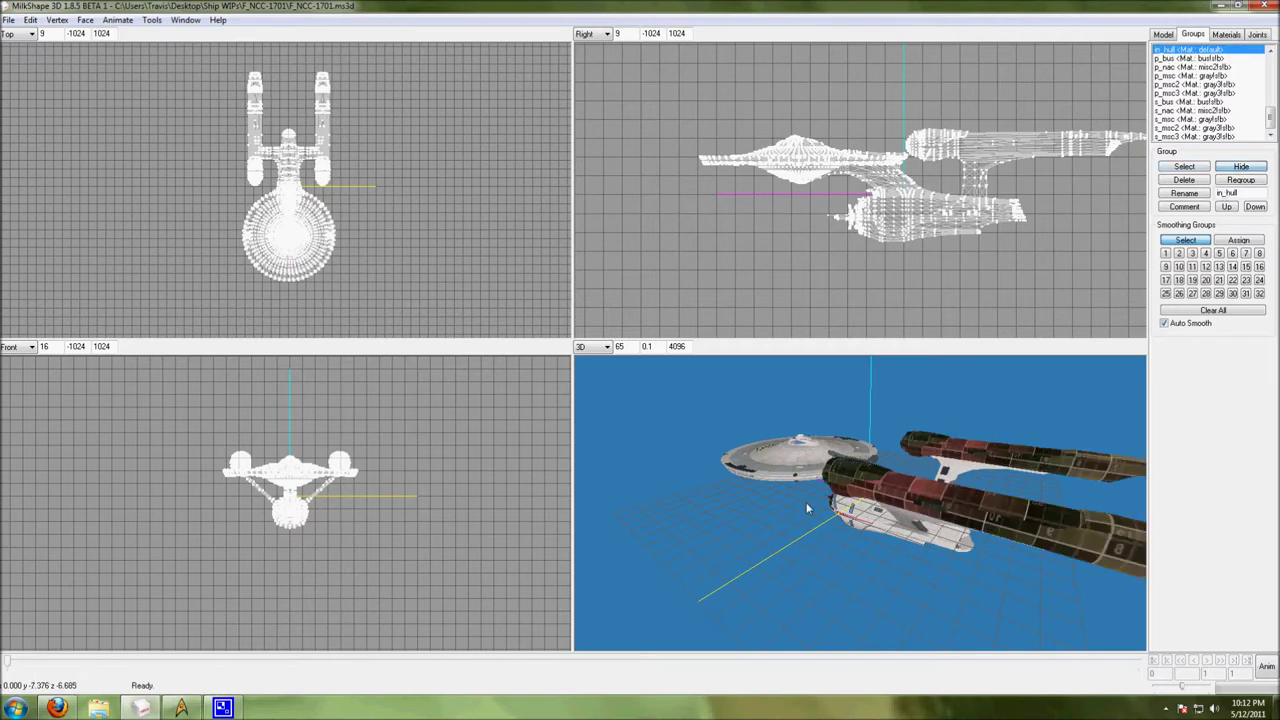
{"action": "left_click_drag", "start_coordinate": [808, 508], "coordinate": [760, 476]}
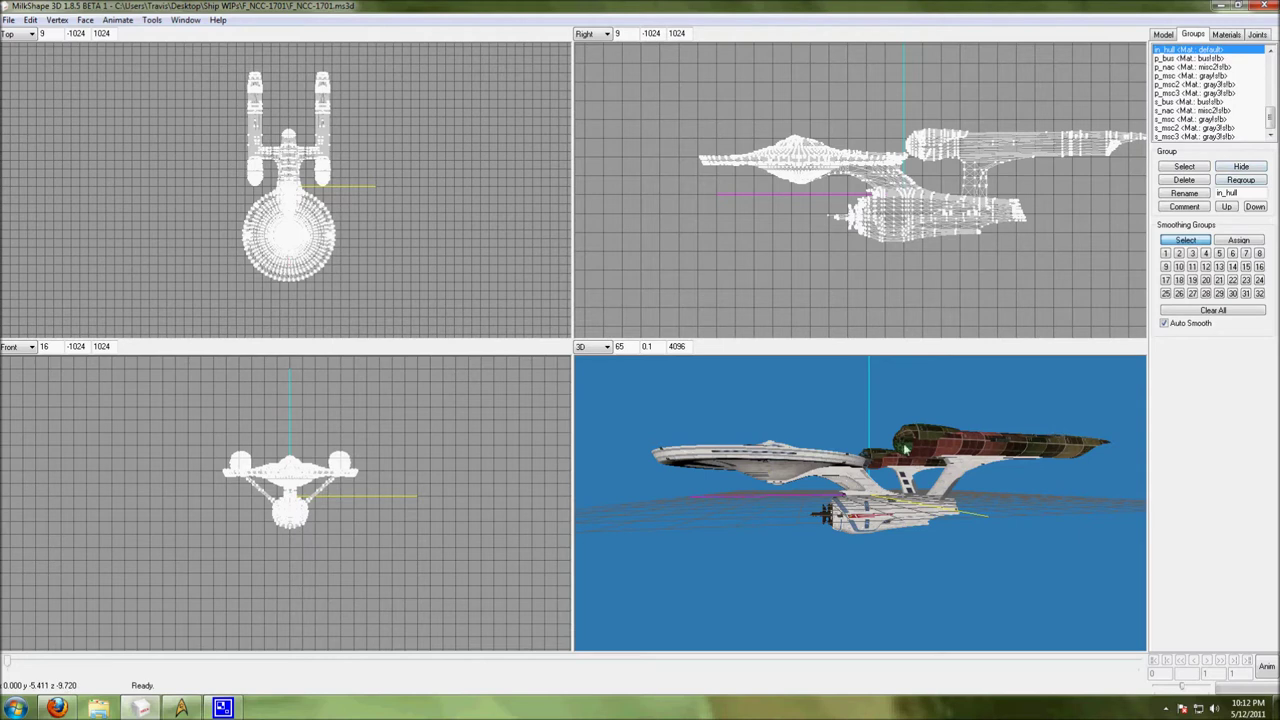
{"action": "left_click", "coordinate": [1238, 167]}
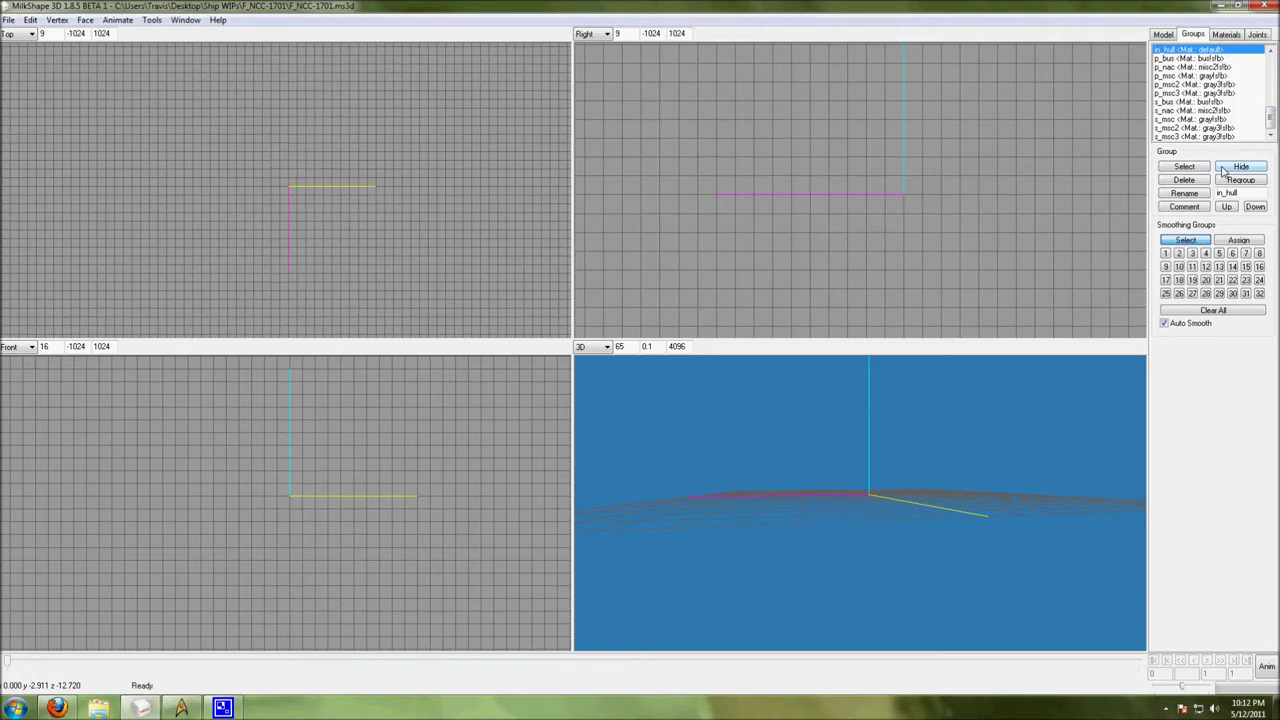
{"action": "left_click", "coordinate": [1224, 168]}
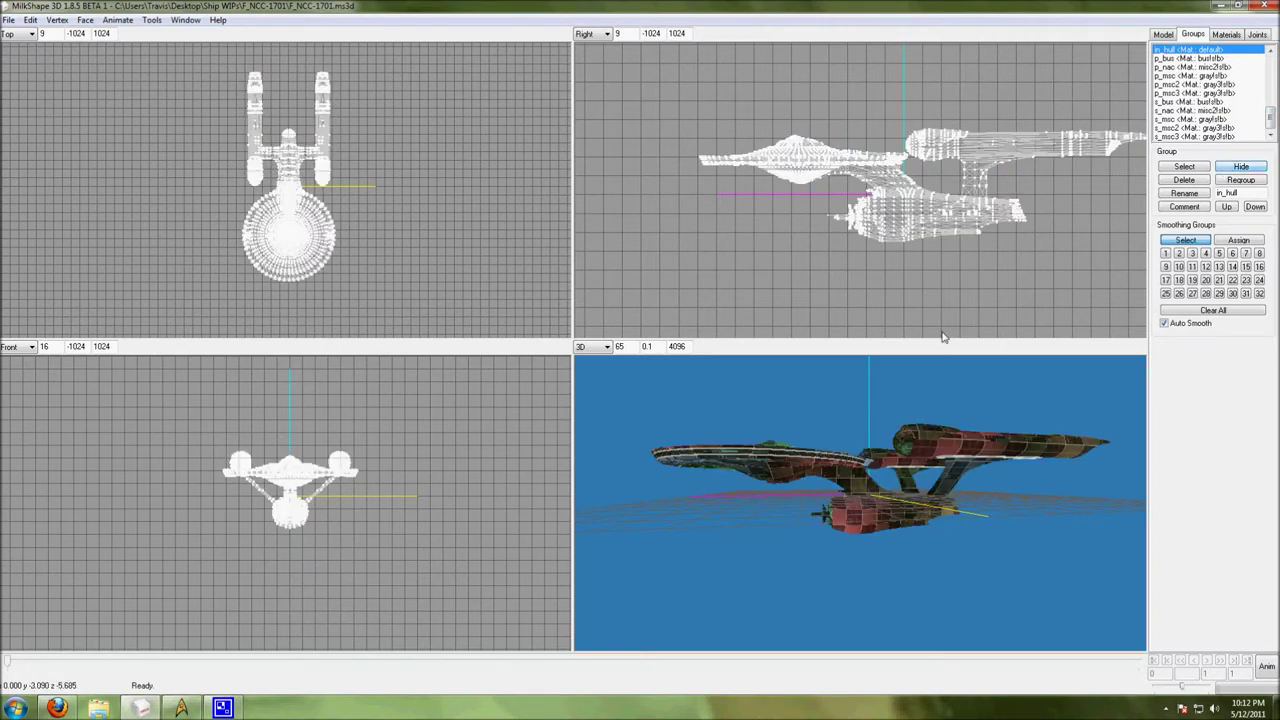
- Select the in_hull faces outside the port nacelle in the top view and hide them
{"action": "left_click", "coordinate": [1164, 36]}
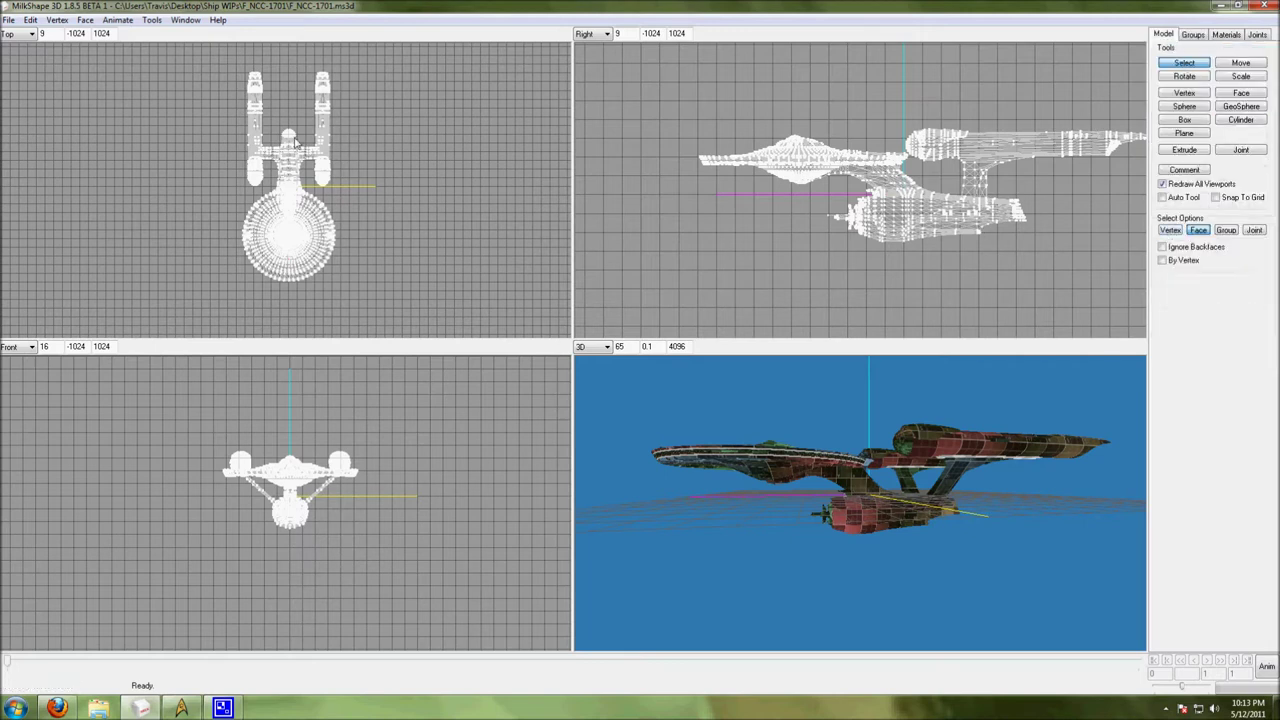
{"action": "left_click_drag", "start_coordinate": [226, 57], "coordinate": [294, 300]}
{"action": "left_click_drag", "start_coordinate": [219, 57], "coordinate": [217, 190]}
{"action": "key", "text": "Delete"}
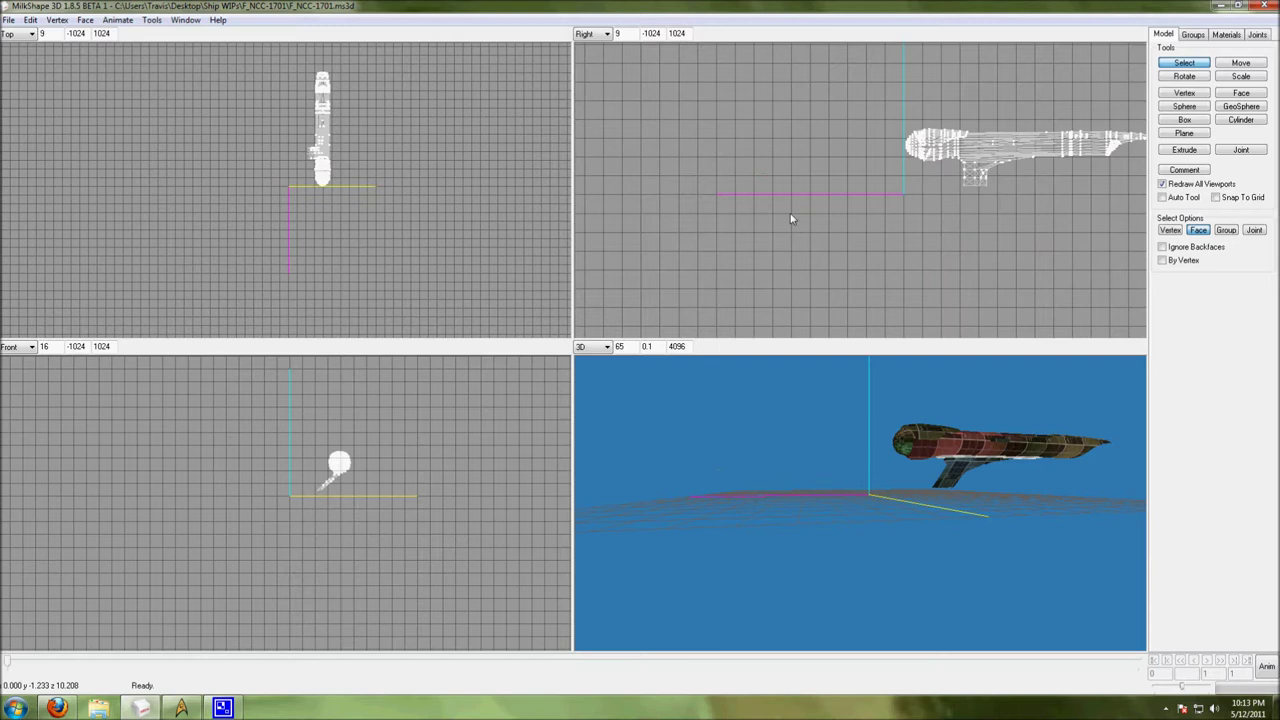
- With face selection by vertex, select the pylon faces beneath the port nacelle in the side view and hide them
{"action": "right_click_drag", "start_coordinate": [895, 262], "coordinate": [751, 297]}
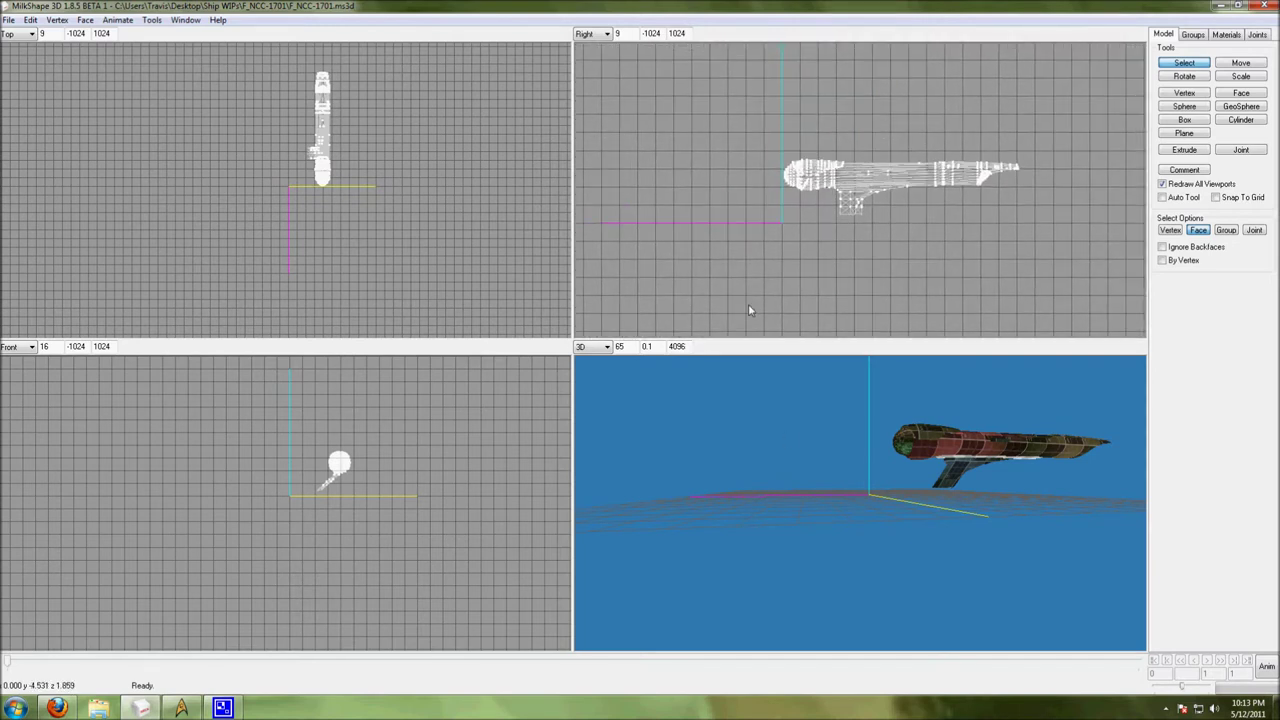
{"action": "scroll", "coordinate": [750, 305], "scroll_direction": "up", "scroll_amount": 6}
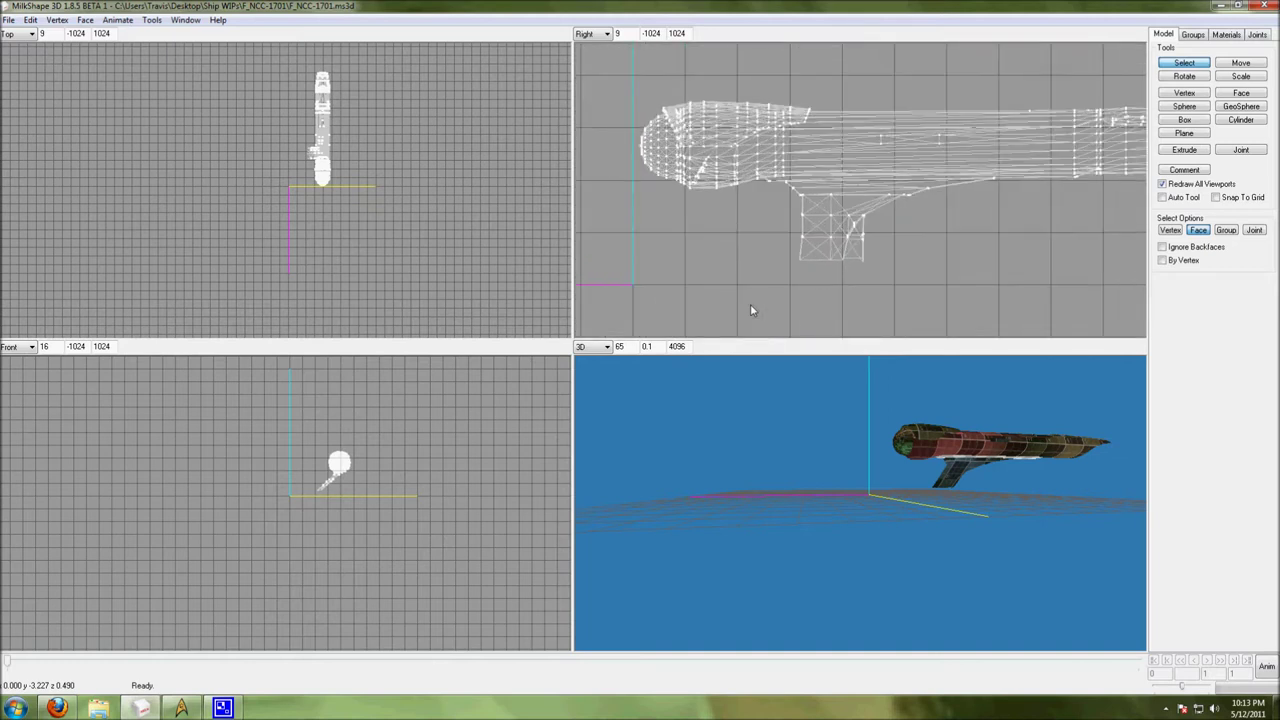
{"action": "scroll", "coordinate": [752, 310], "scroll_direction": "up", "scroll_amount": 3}
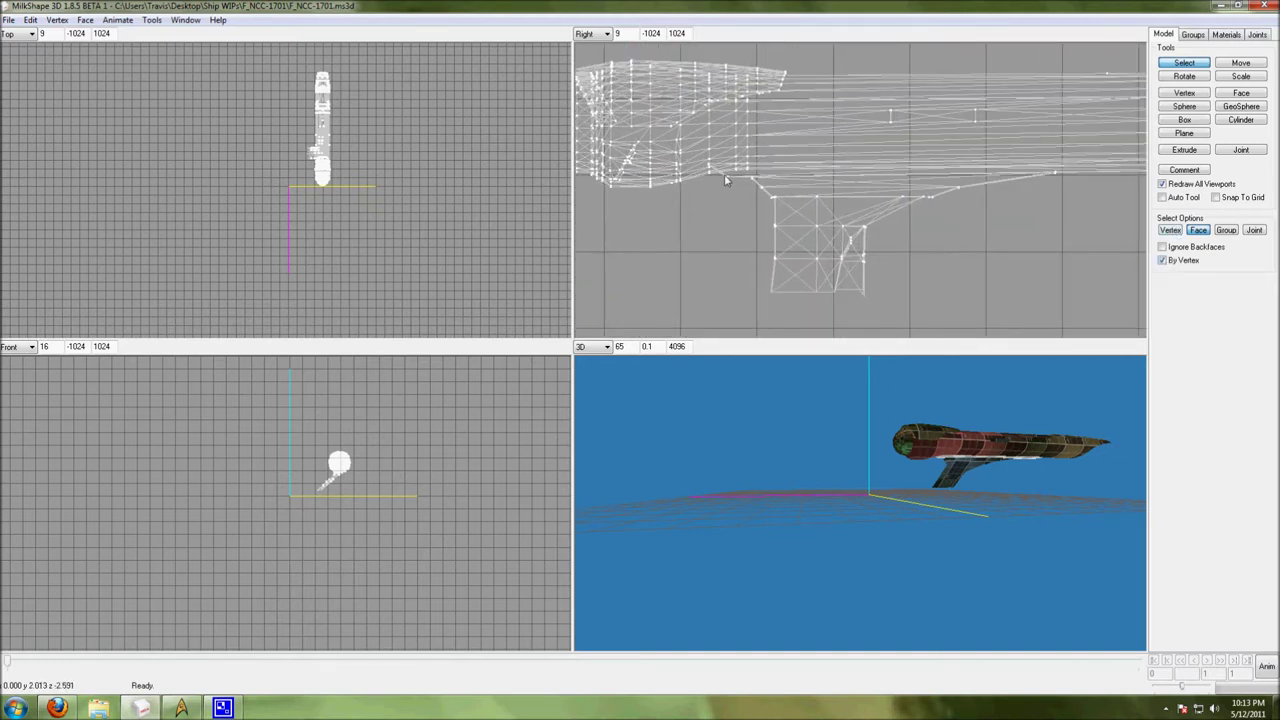
{"action": "left_click_drag", "start_coordinate": [724, 177], "coordinate": [1042, 303]}
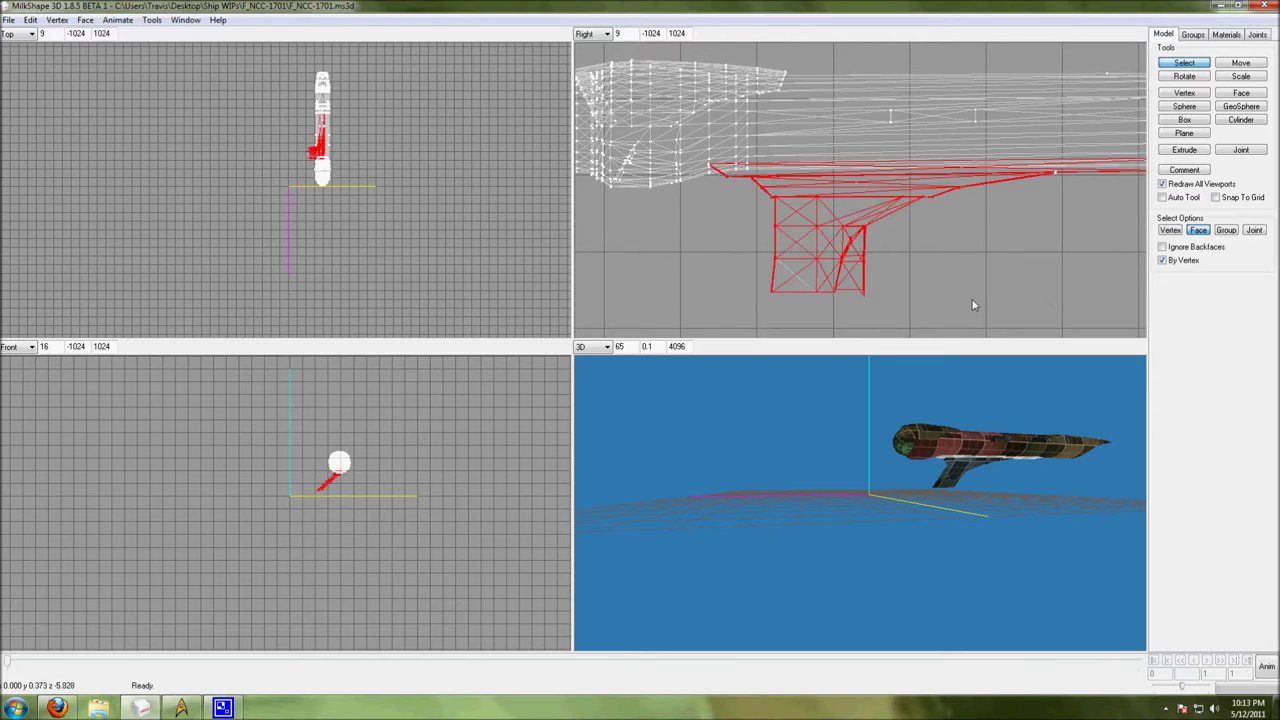
{"action": "left_click_drag", "start_coordinate": [958, 200], "coordinate": [716, 211], "text": "ctrl"}
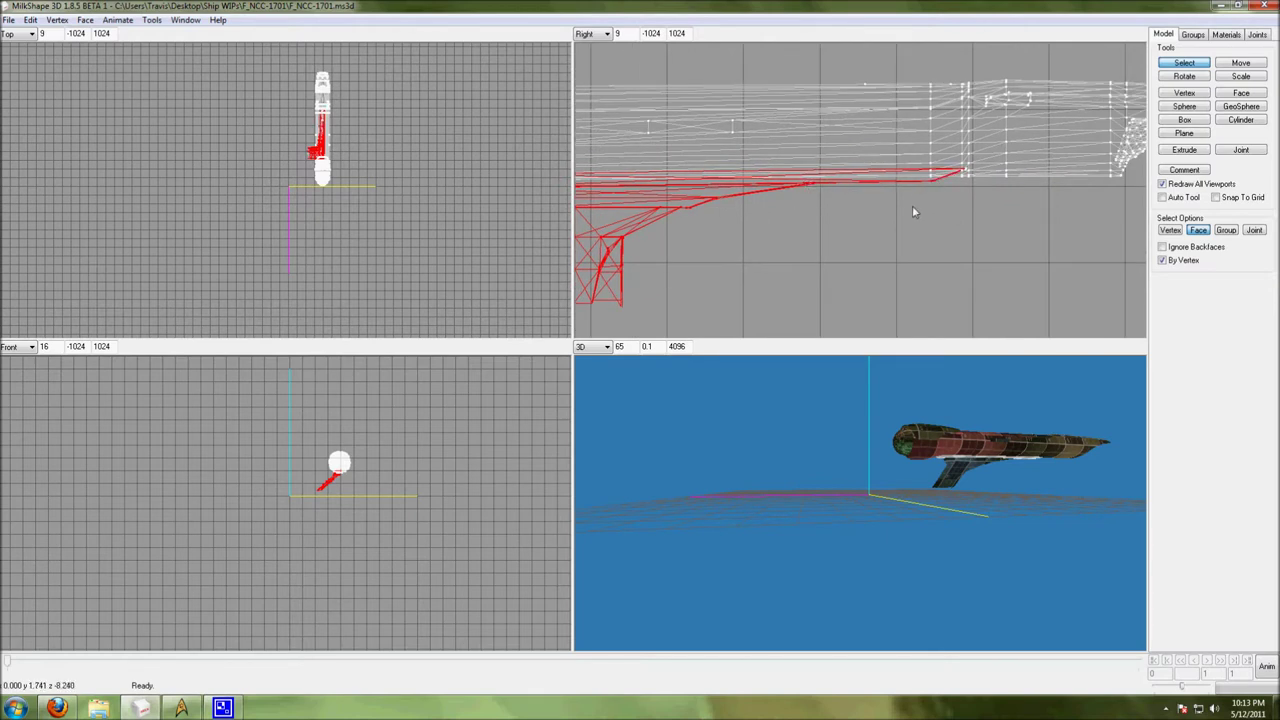
{"action": "key", "text": "Delete"}
{"action": "left_click_drag", "start_coordinate": [880, 462], "coordinate": [830, 385]}
{"action": "left_click_drag", "start_coordinate": [783, 191], "coordinate": [793, 194], "text": "ctrl"}
{"action": "scroll", "coordinate": [794, 195], "scroll_direction": "down", "scroll_amount": 7}
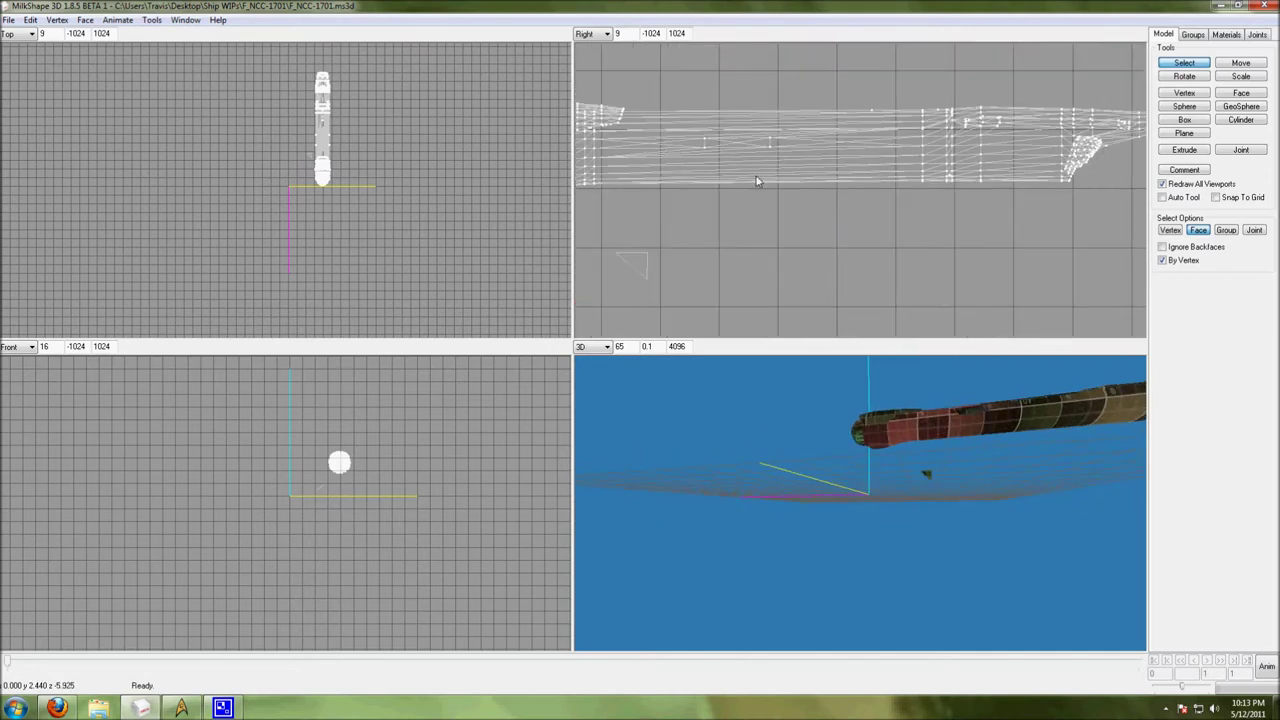
- With selection by vertex off, select all port nacelle faces, regroup them, and rename the new group in_pnac
{"action": "left_click", "coordinate": [1162, 260]}
{"action": "left_click_drag", "start_coordinate": [591, 115], "coordinate": [1094, 198]}
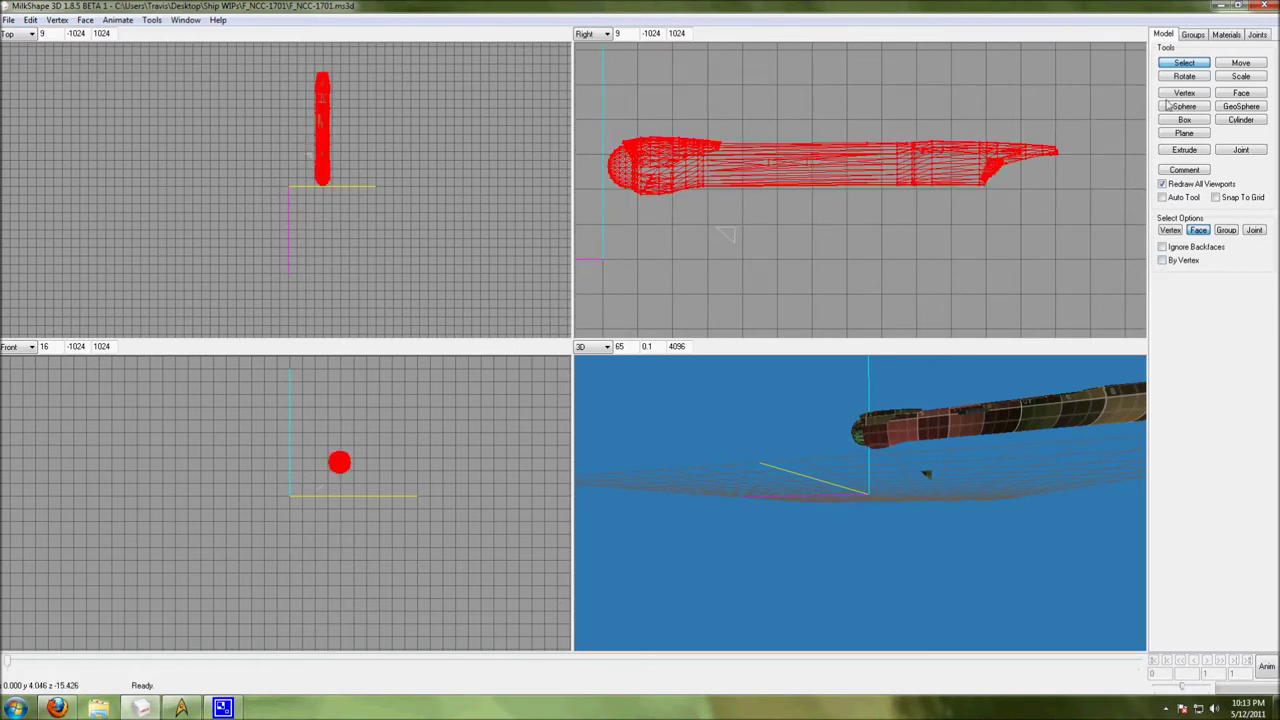
{"action": "left_click", "coordinate": [1195, 36]}
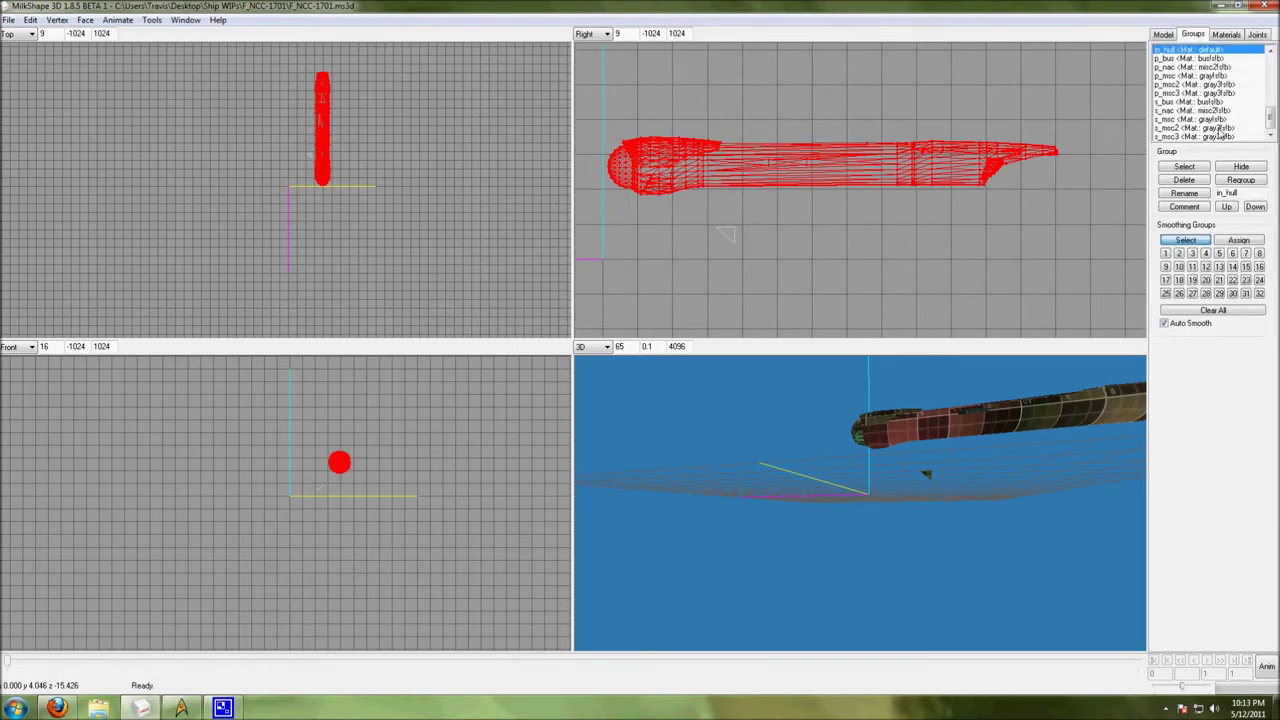
{"action": "left_click", "coordinate": [1236, 180]}
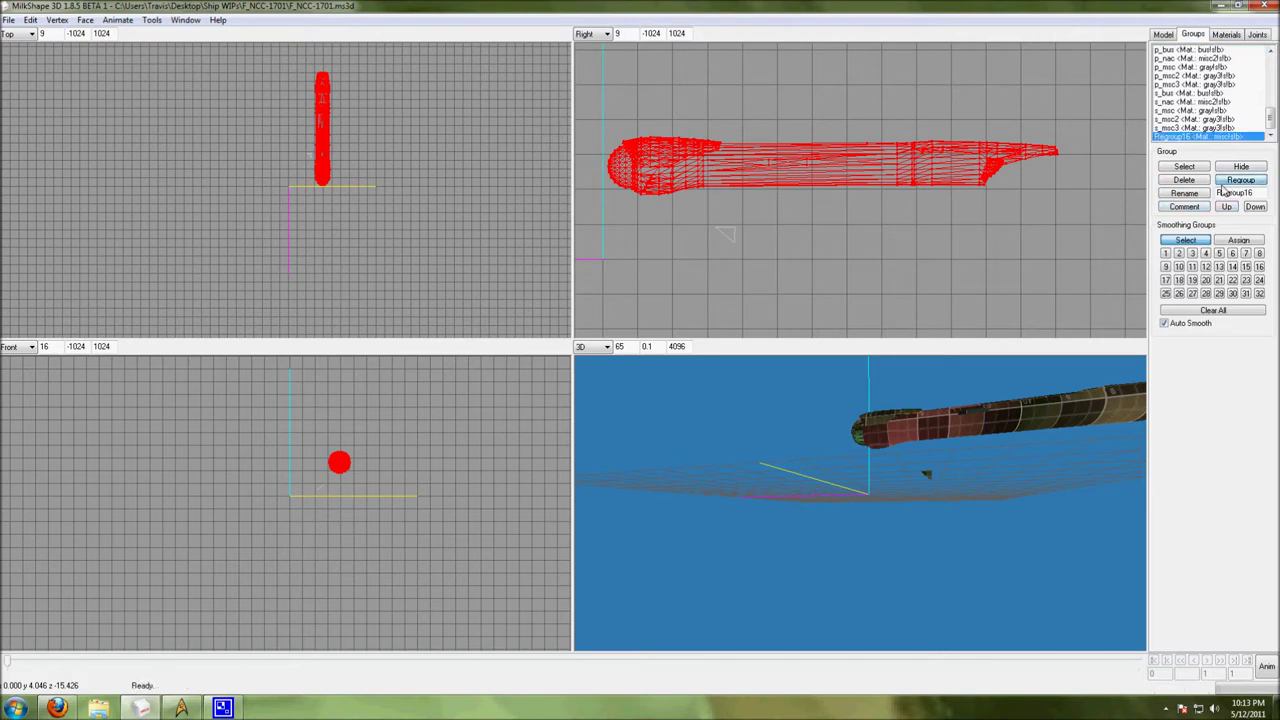
{"action": "left_click_drag", "start_coordinate": [1254, 192], "coordinate": [1210, 192]}
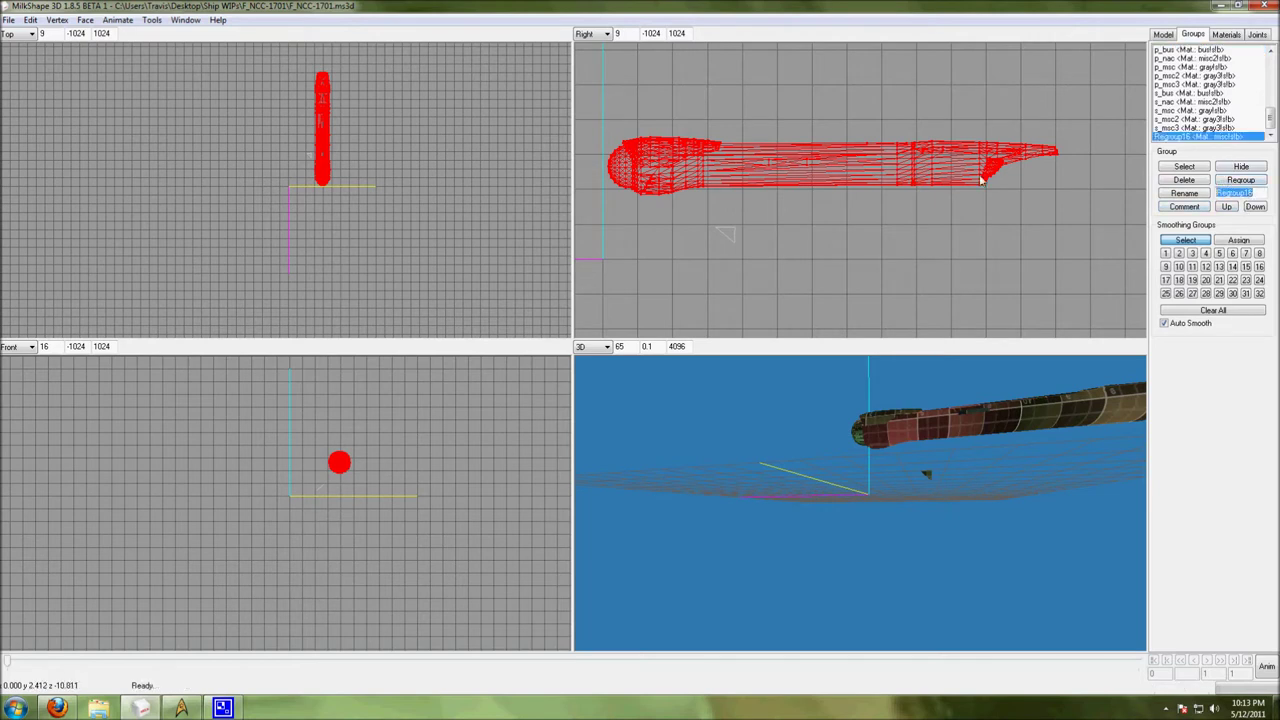
{"action": "type", "text": "in_pnac"}
{"action": "left_click", "coordinate": [1168, 193]}
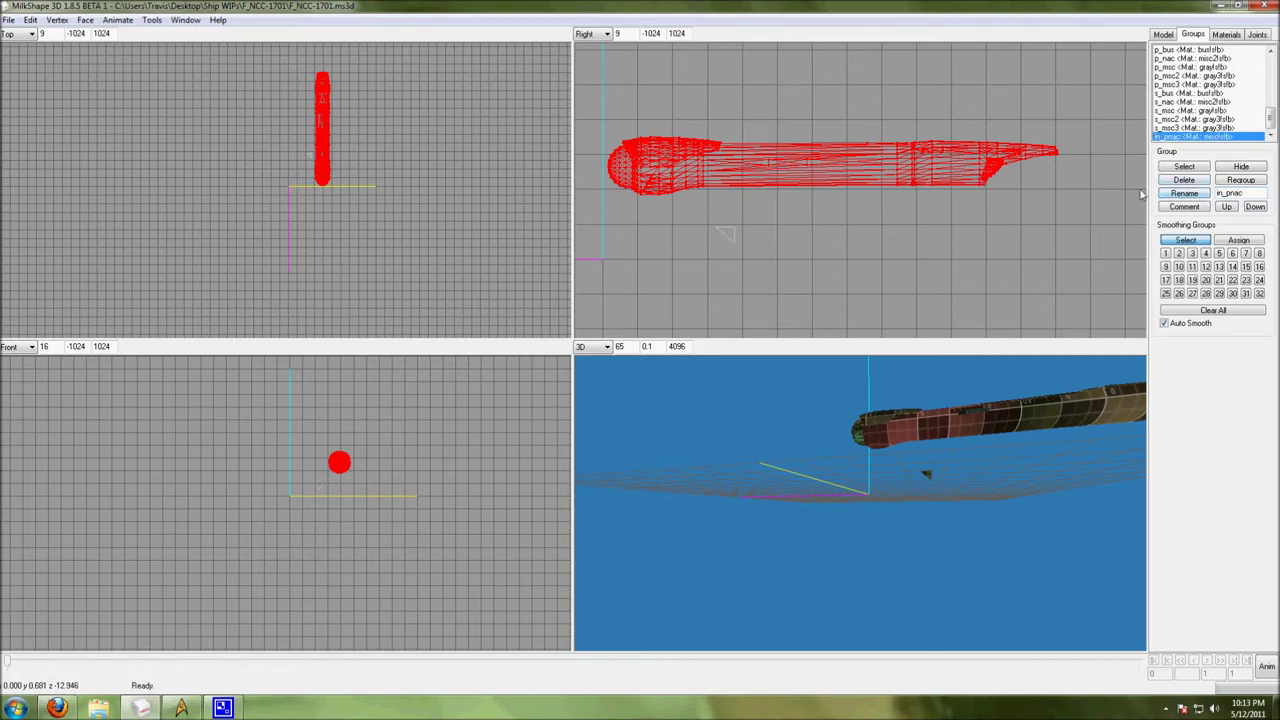
{"action": "left_click", "coordinate": [823, 416]}
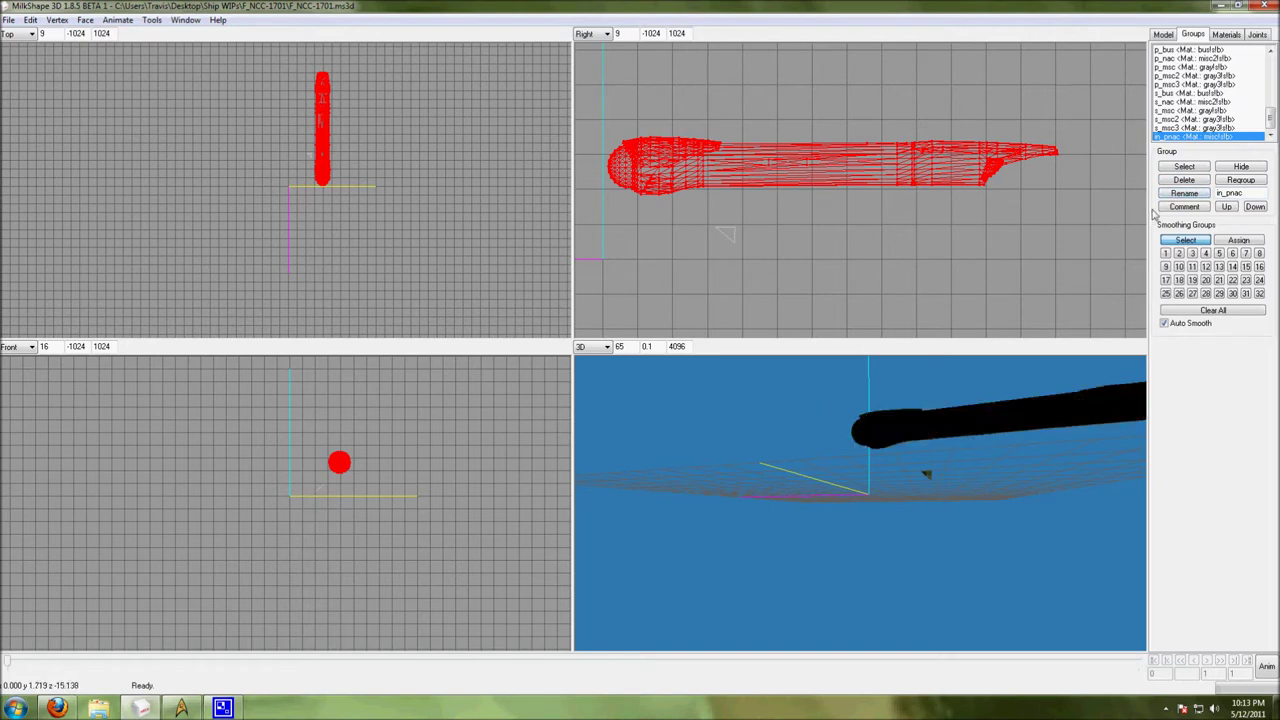
- Hide the in_pnac group and show the remaining in_hull group again
{"action": "left_click", "coordinate": [1240, 166]}
{"action": "left_click_drag", "start_coordinate": [1270, 121], "coordinate": [1270, 107]}
{"action": "left_click", "coordinate": [1205, 86]}
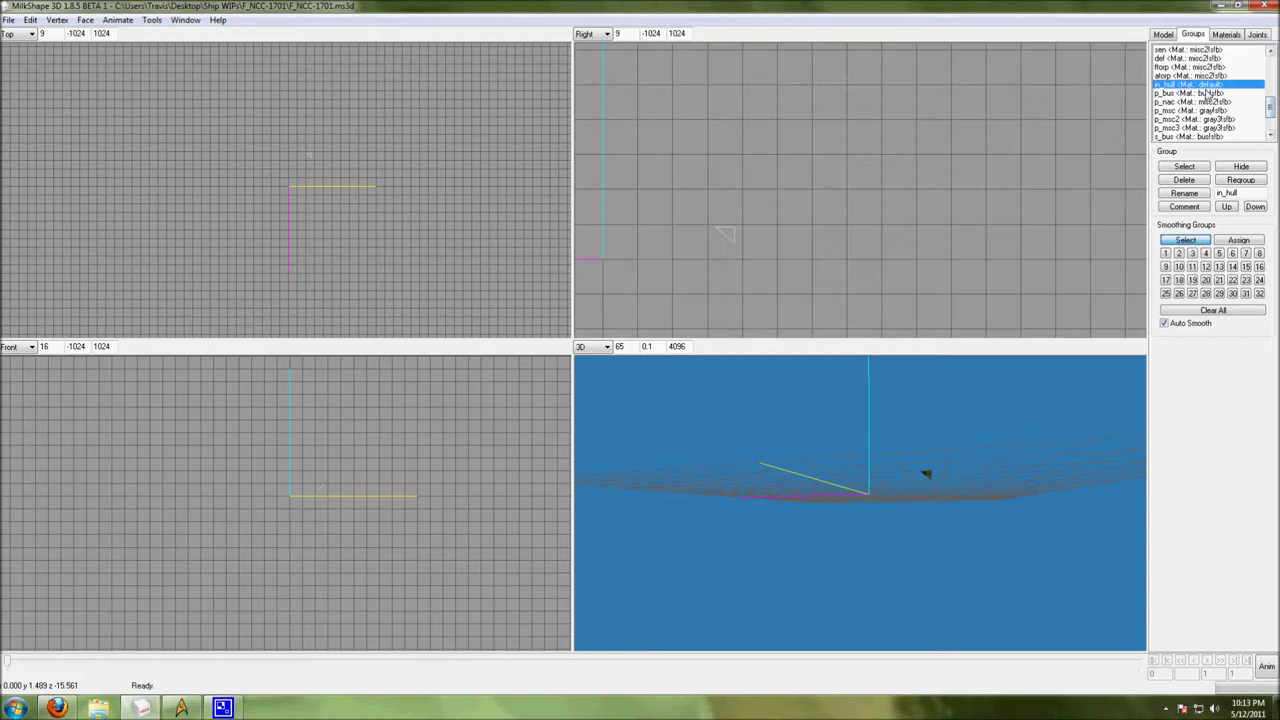
{"action": "left_click", "coordinate": [1236, 166]}
{"action": "left_click_drag", "start_coordinate": [855, 462], "coordinate": [778, 490]}
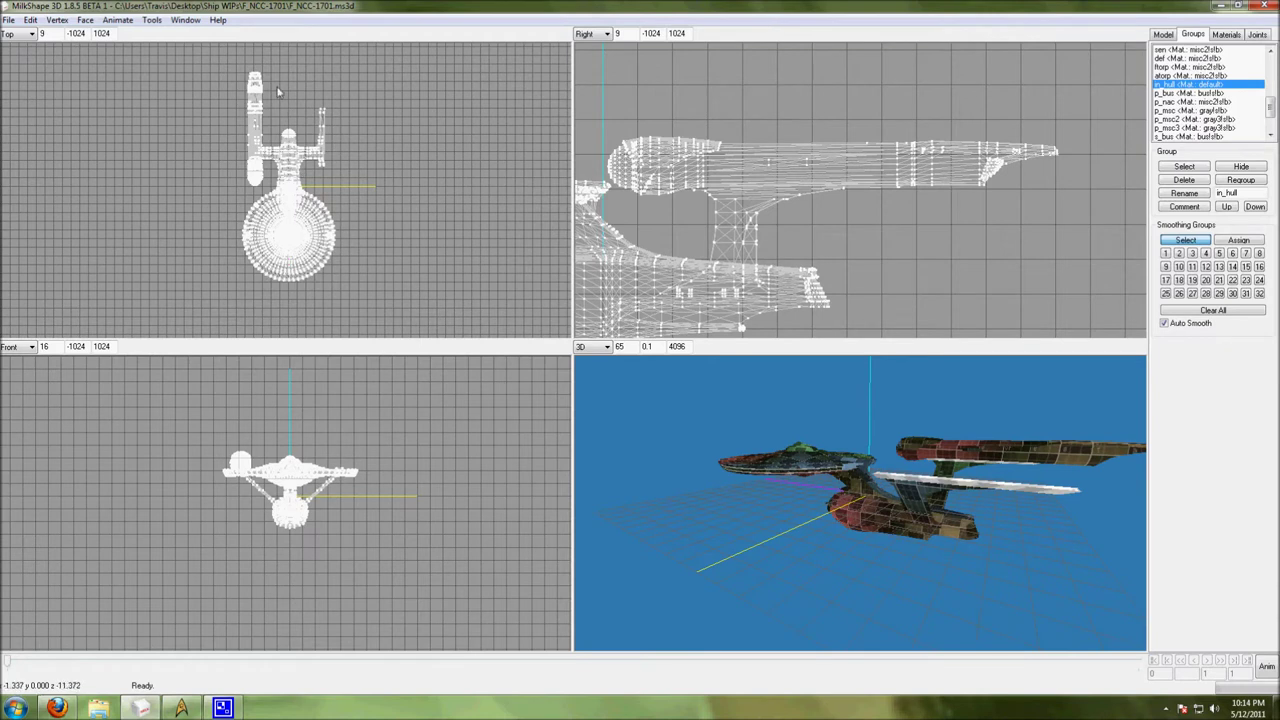
- Select the in_hull faces outside the starboard nacelle in the top view and hide them
{"action": "left_click_drag", "start_coordinate": [278, 87], "coordinate": [420, 316]}
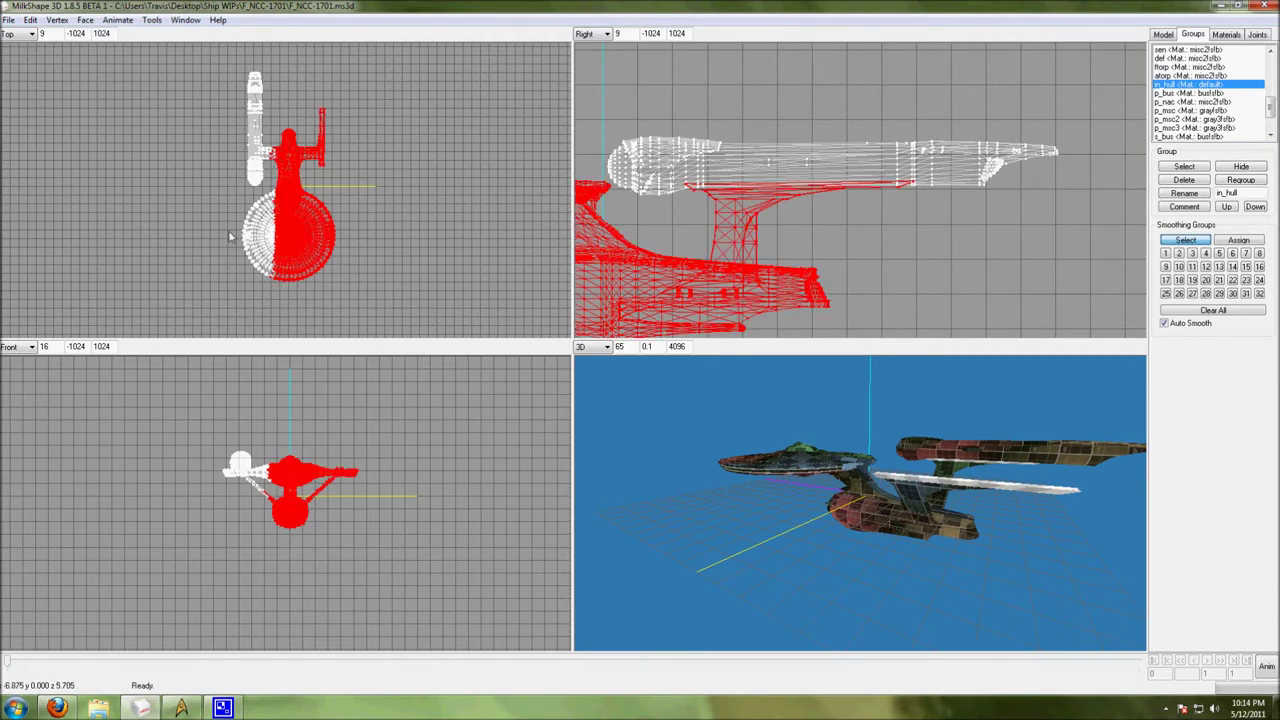
{"action": "left_click_drag", "start_coordinate": [233, 194], "coordinate": [391, 337]}
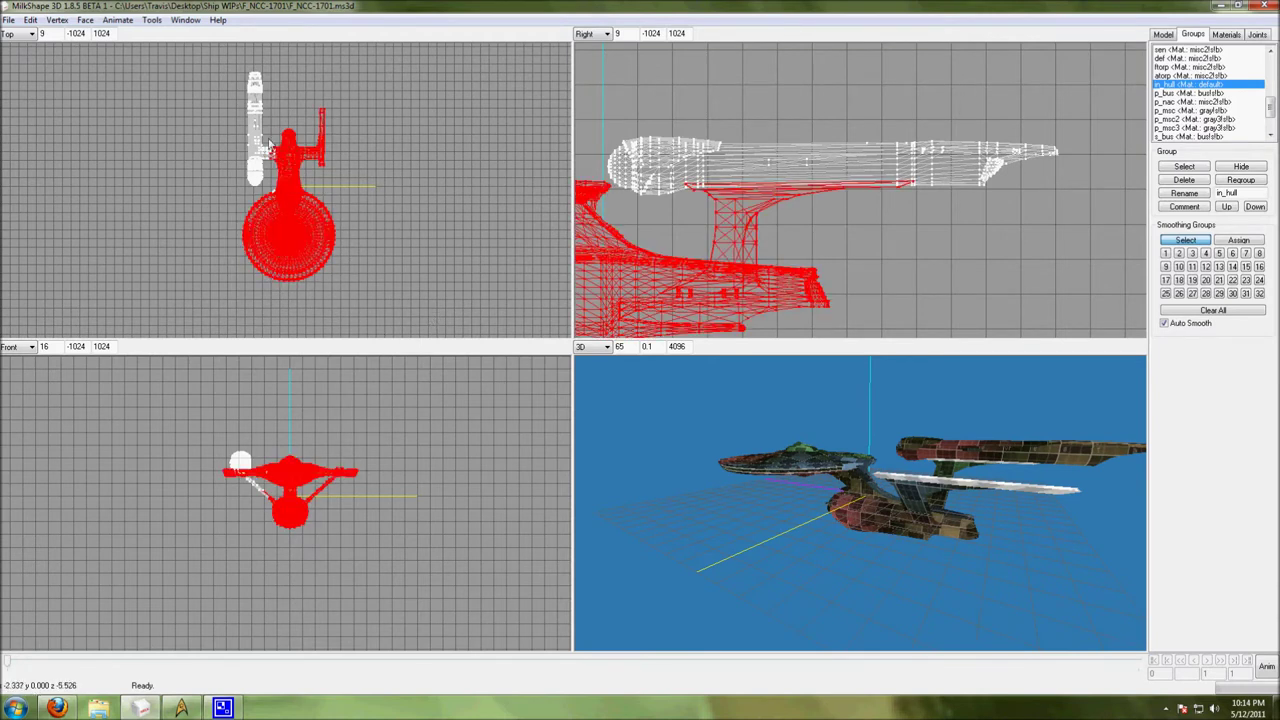
{"action": "left_click_drag", "start_coordinate": [267, 137], "coordinate": [333, 249]}
{"action": "key", "text": "Delete"}
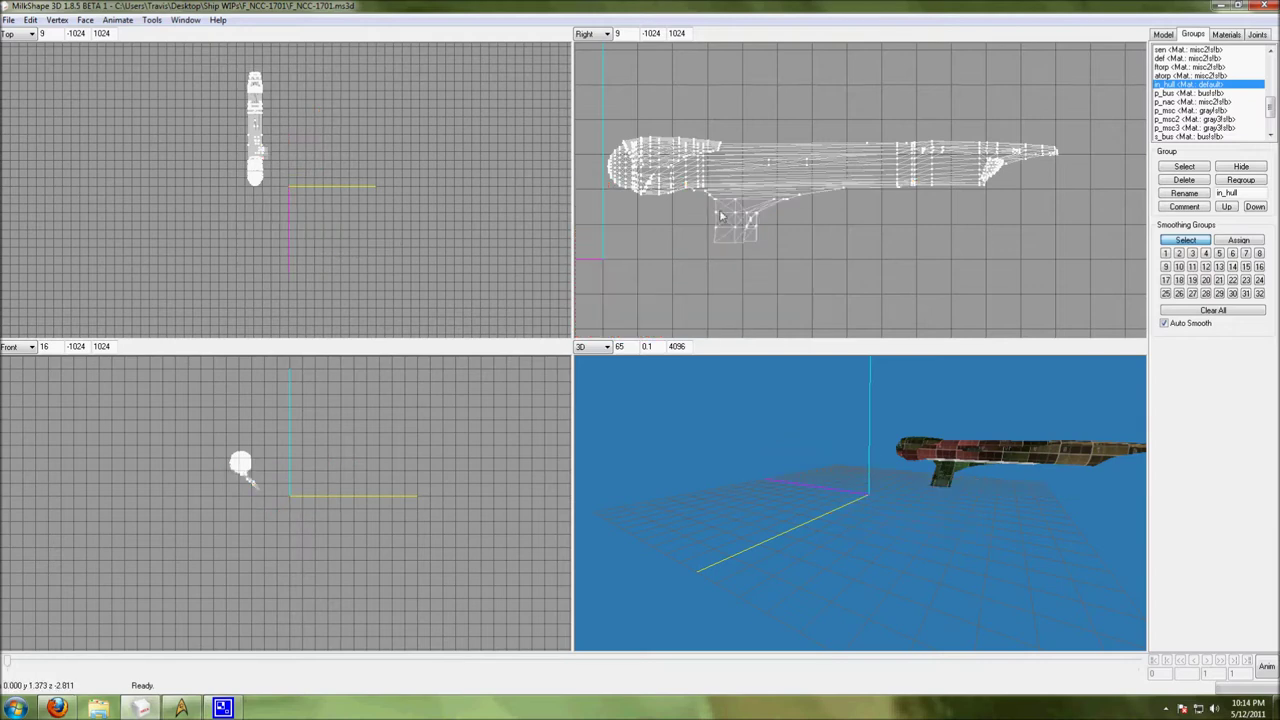
- With face selection by vertex, select the pylon faces beneath the starboard nacelle in the side view and hide them
{"action": "scroll", "coordinate": [765, 215], "scroll_direction": "up", "scroll_amount": 5}
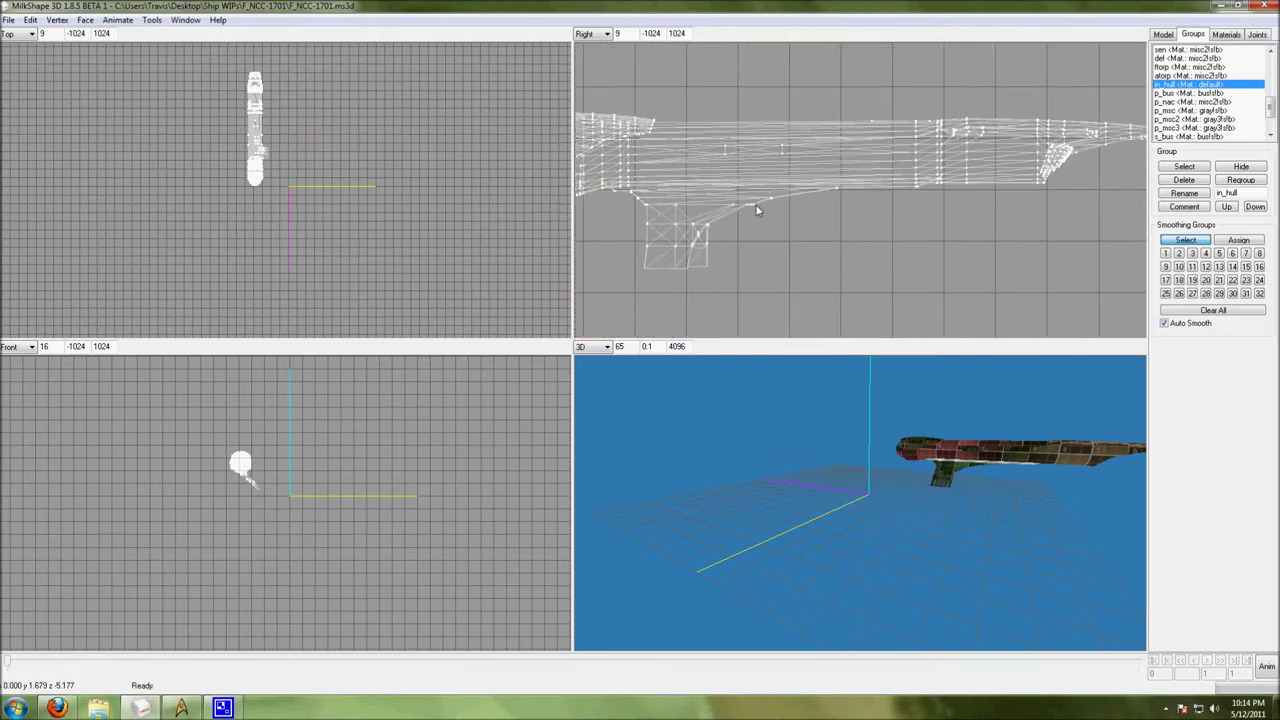
{"action": "left_click", "coordinate": [1164, 35]}
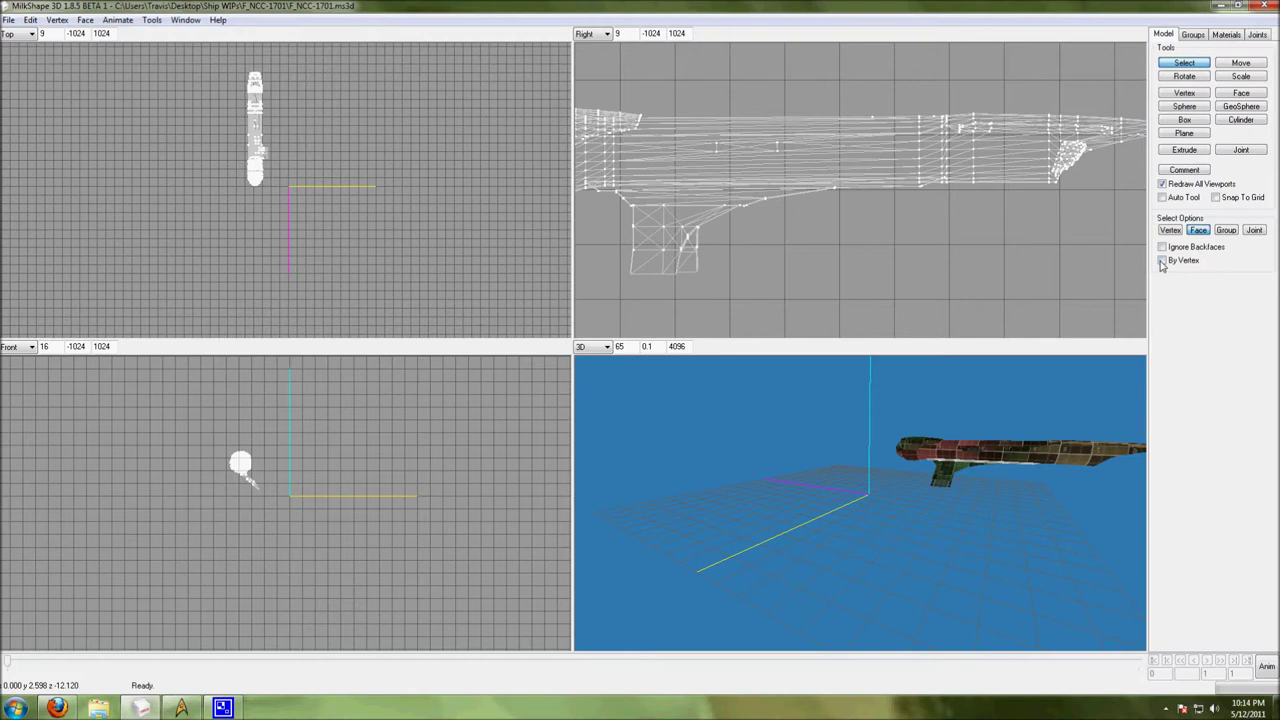
{"action": "left_click_drag", "start_coordinate": [771, 189], "coordinate": [876, 183], "text": "ctrl"}
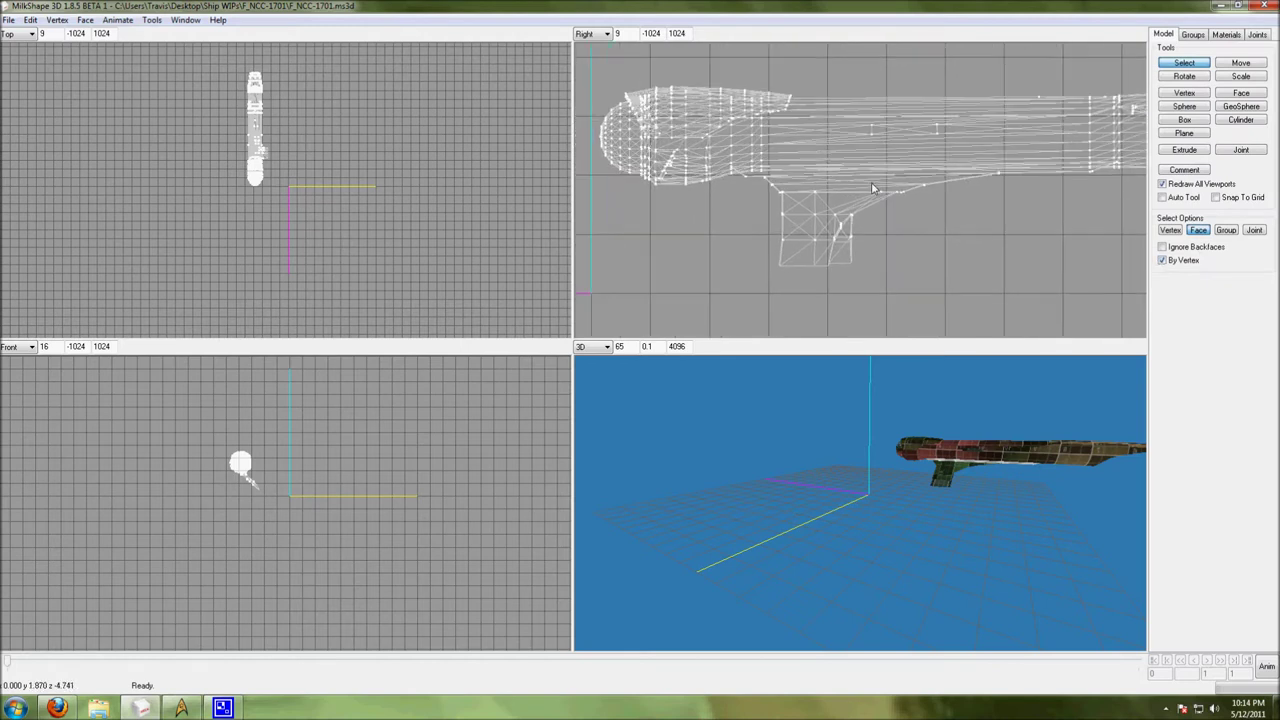
{"action": "scroll", "coordinate": [839, 185], "scroll_direction": "up", "scroll_amount": 3}
{"action": "scroll", "coordinate": [838, 189], "scroll_direction": "up", "scroll_amount": 1}
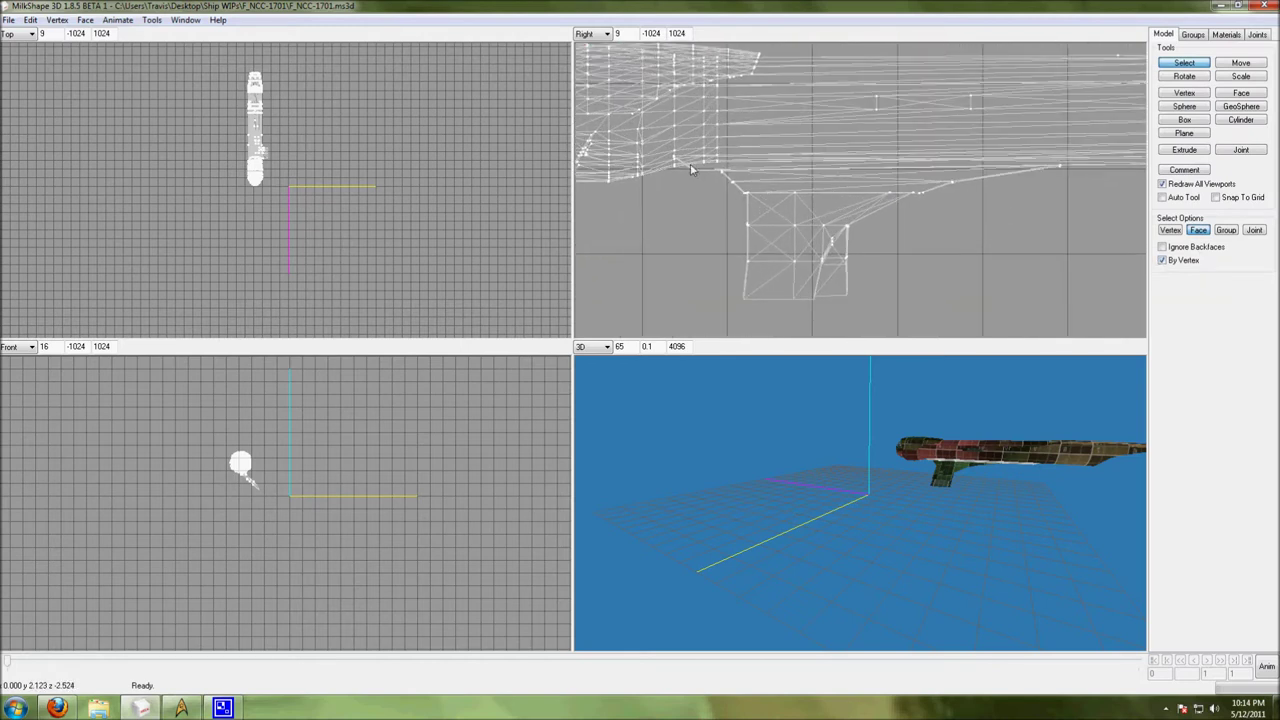
{"action": "left_click_drag", "start_coordinate": [688, 172], "coordinate": [790, 204]}
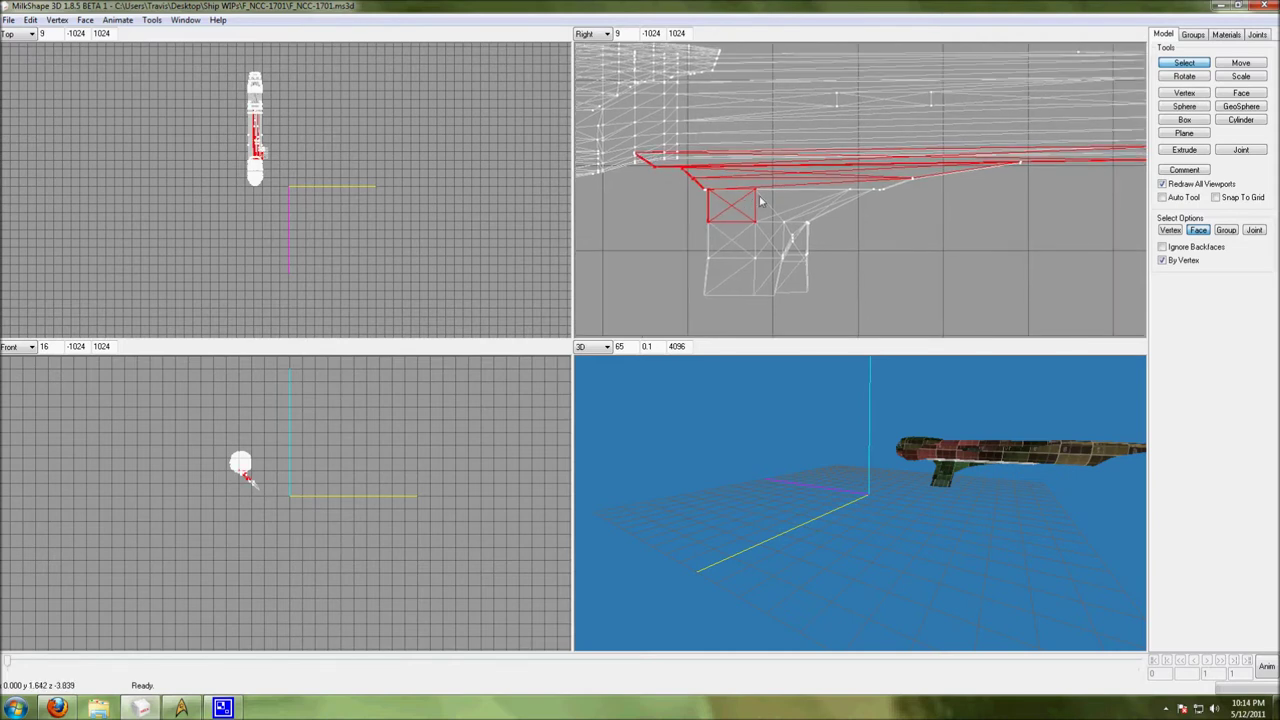
{"action": "left_click_drag", "start_coordinate": [676, 168], "coordinate": [820, 231]}
{"action": "left_click_drag", "start_coordinate": [836, 178], "coordinate": [848, 188]}
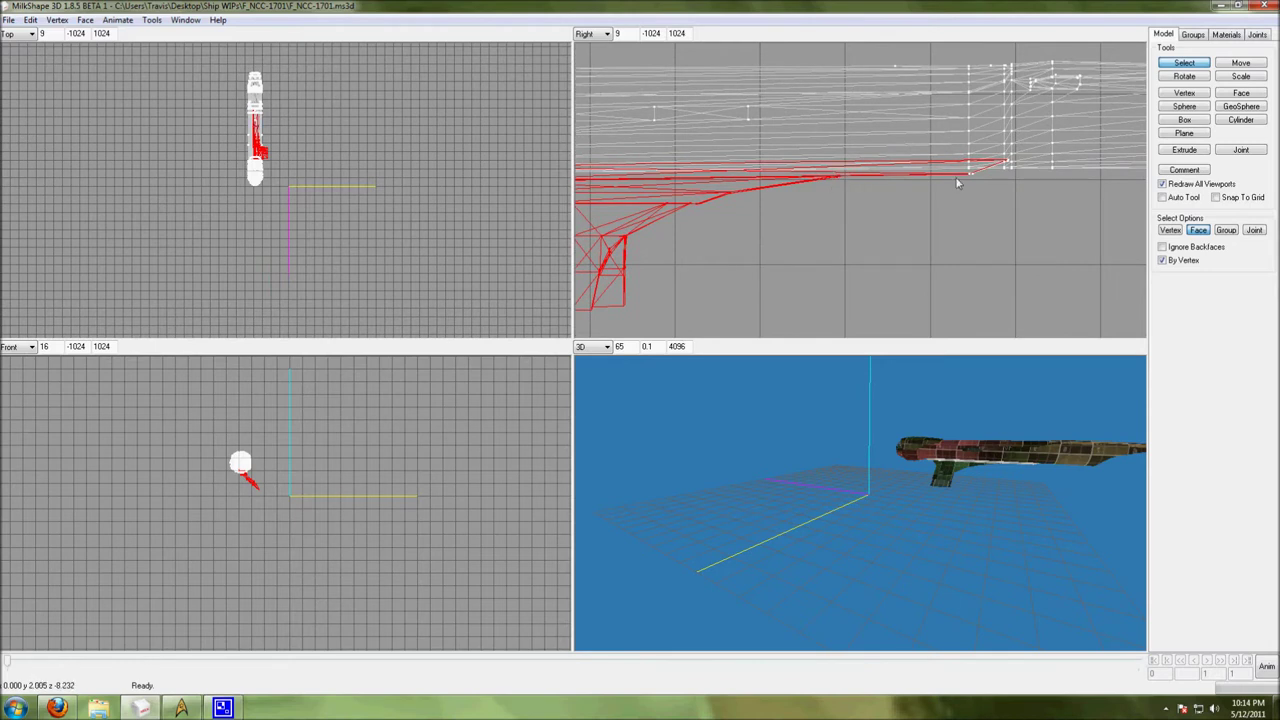
{"action": "left_click_drag", "start_coordinate": [966, 173], "coordinate": [983, 182]}
{"action": "key", "text": "Delete"}
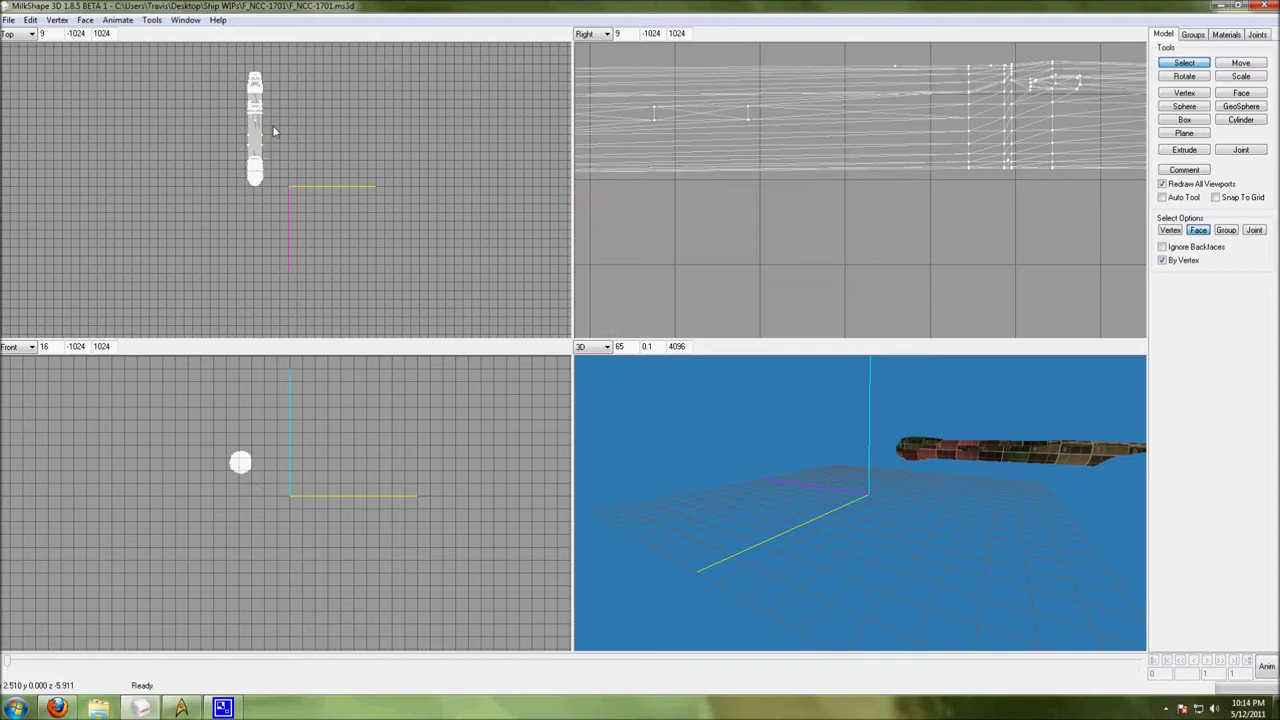
- Select all remaining starboard nacelle faces in the front view, regroup them, and rename the new group in_snac
{"action": "left_click_drag", "start_coordinate": [209, 418], "coordinate": [279, 484]}
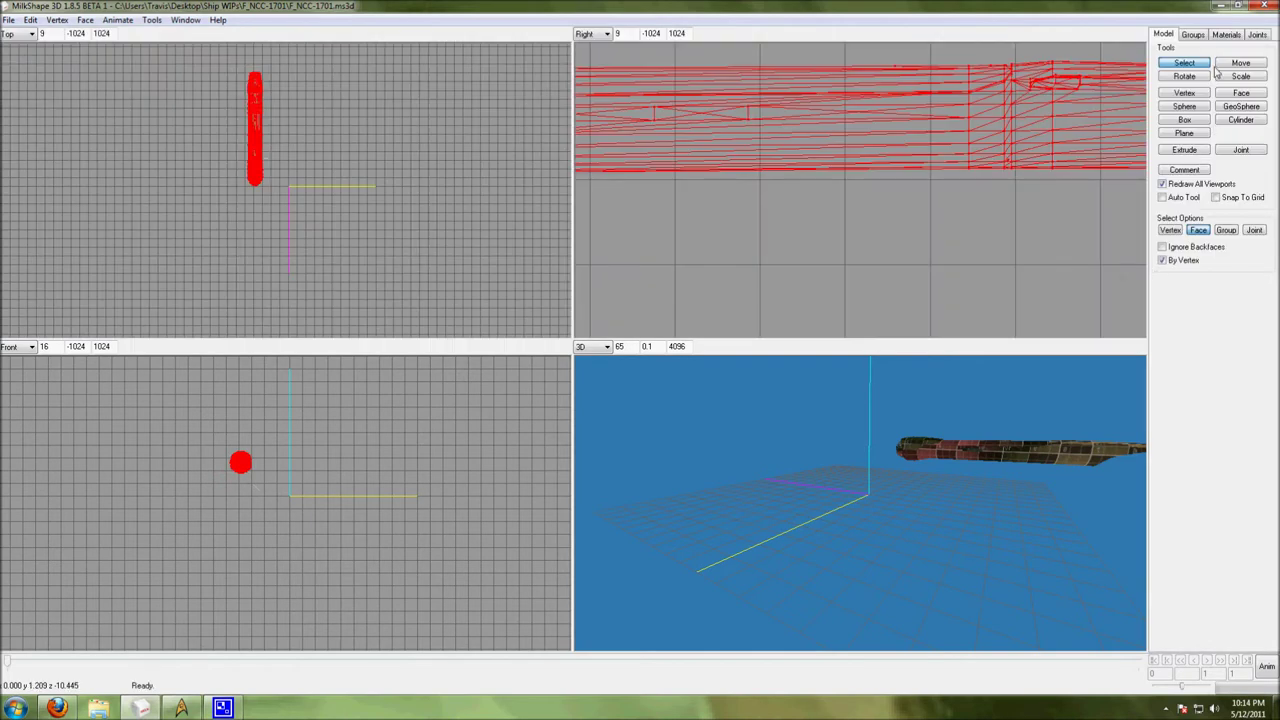
{"action": "left_click", "coordinate": [1192, 35]}
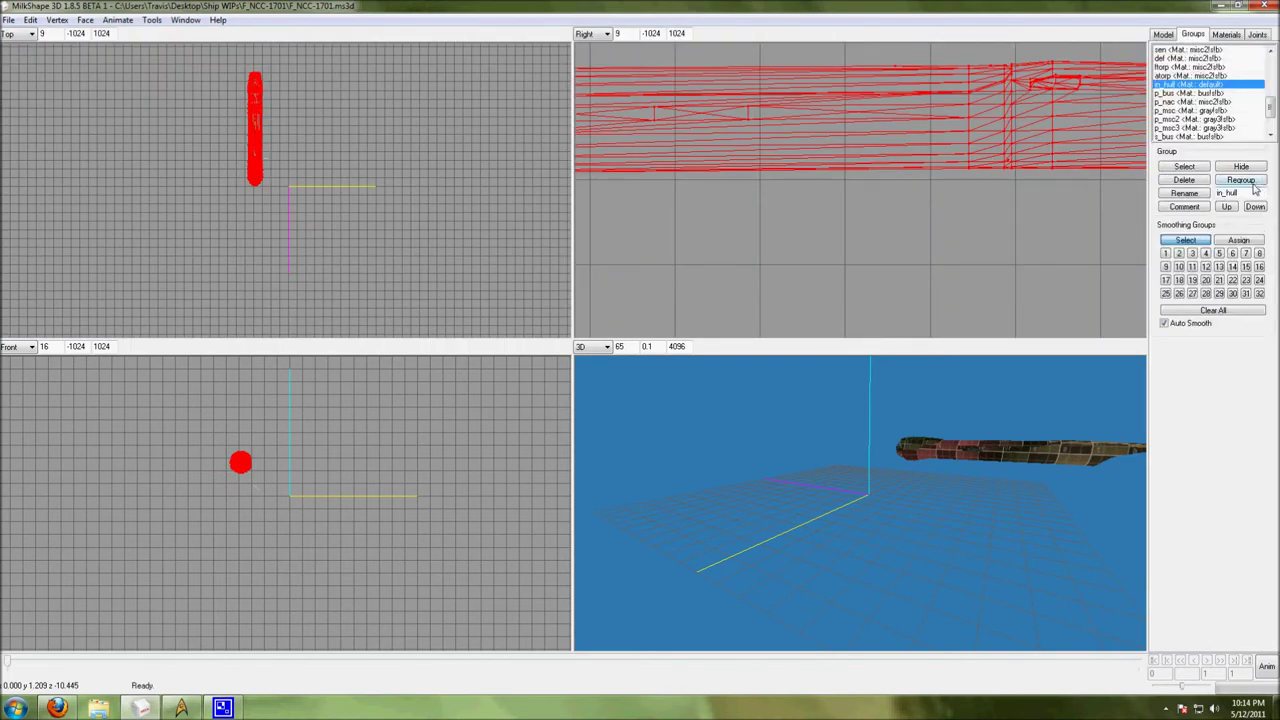
{"action": "left_click", "coordinate": [1240, 180]}
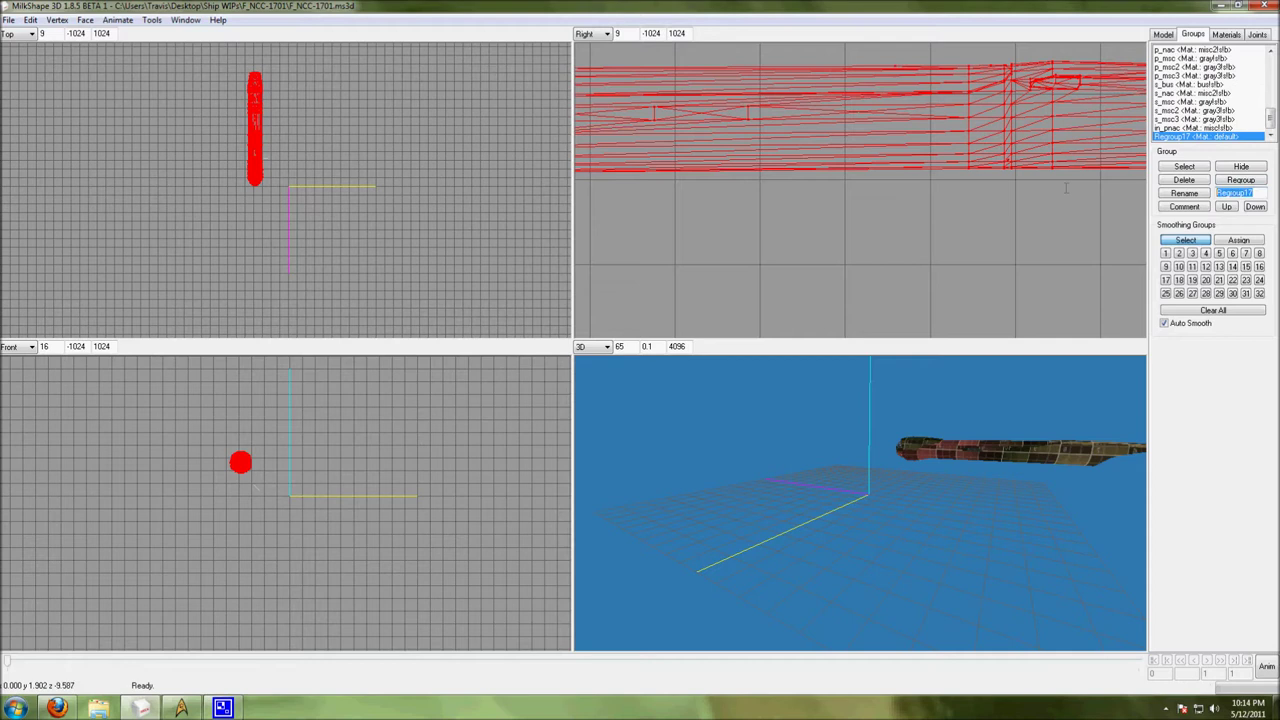
{"action": "key", "text": "BackSpace"}
{"action": "type", "text": "in_sna"}
{"action": "key", "text": "alt+c"}
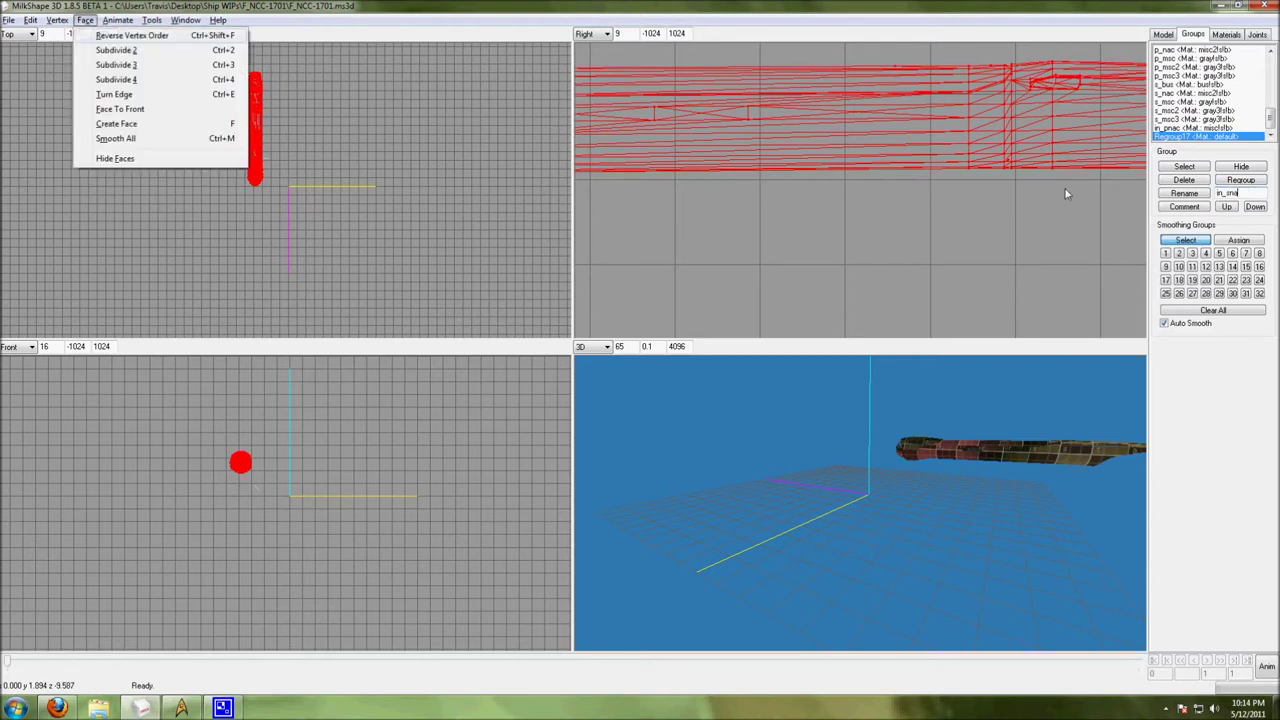
{"action": "left_click", "coordinate": [1242, 194]}
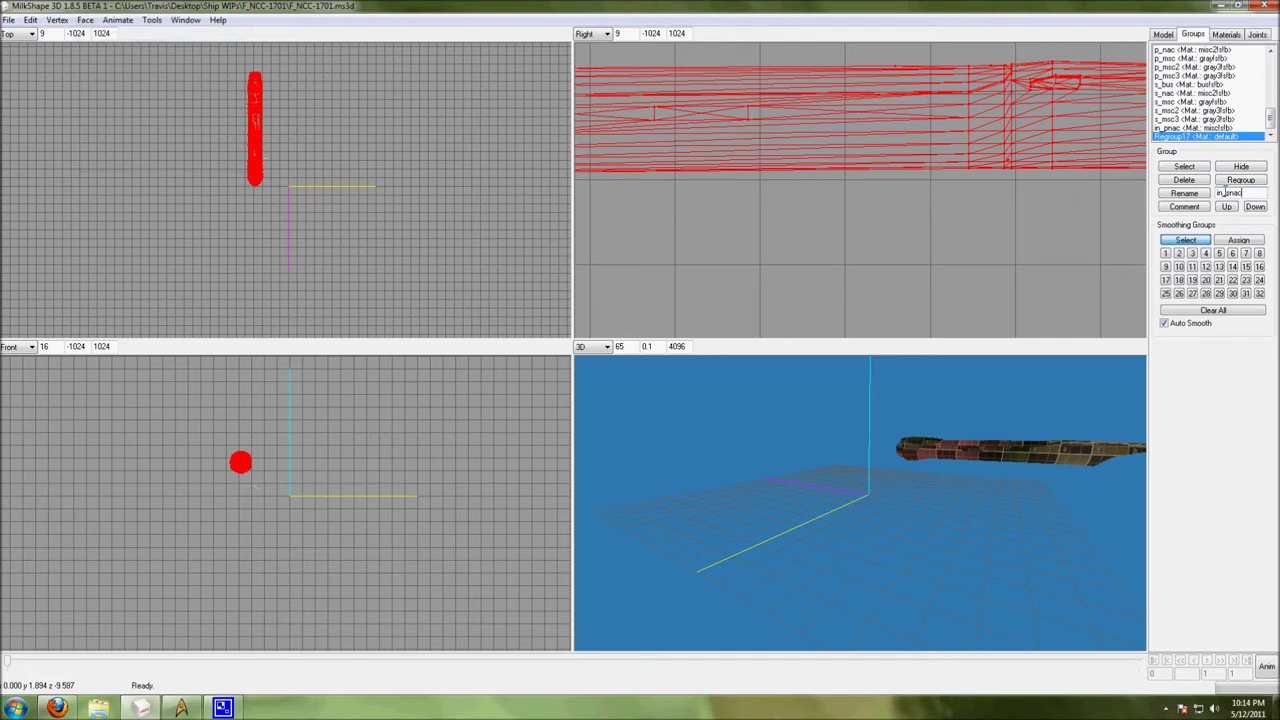
{"action": "left_click", "coordinate": [1188, 193]}
- Unhide the whole model and clear the face selection
{"action": "left_click_drag", "start_coordinate": [817, 409], "coordinate": [1145, 246]}
{"action": "key", "text": "ctrl+shift+h"}
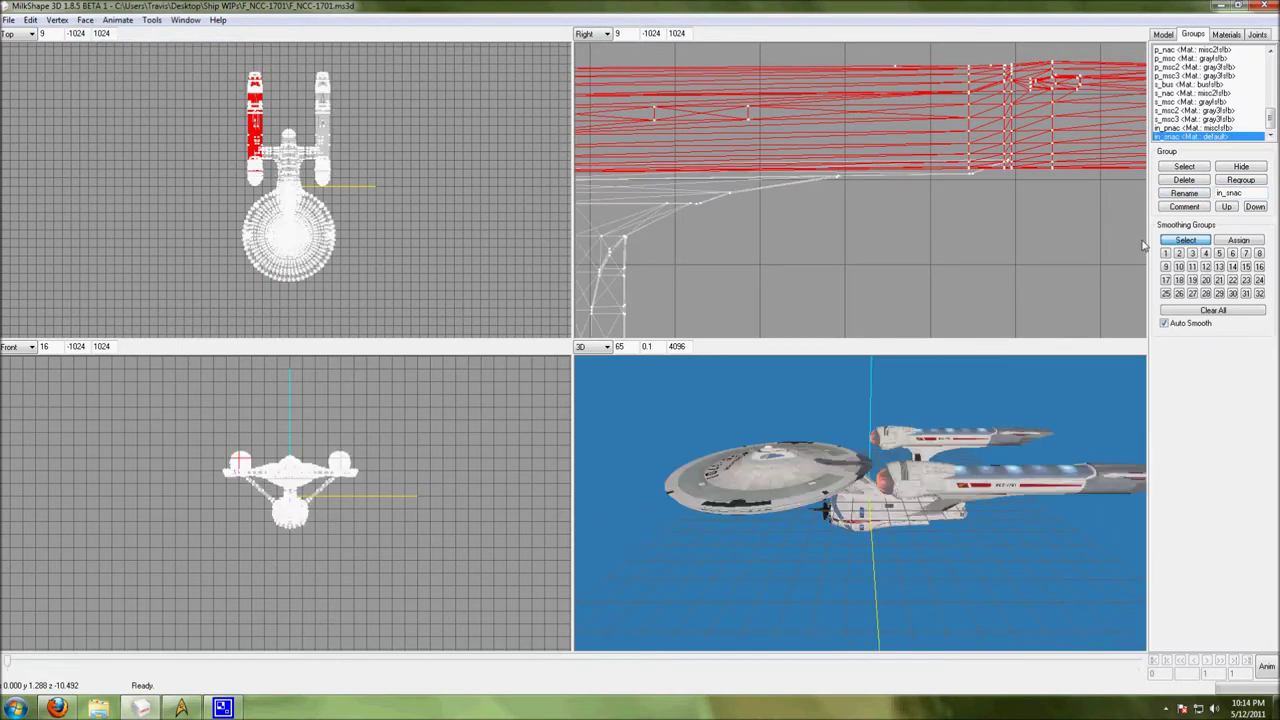
{"action": "left_click", "coordinate": [869, 257]}
{"action": "left_click_drag", "start_coordinate": [796, 267], "coordinate": [838, 299]}
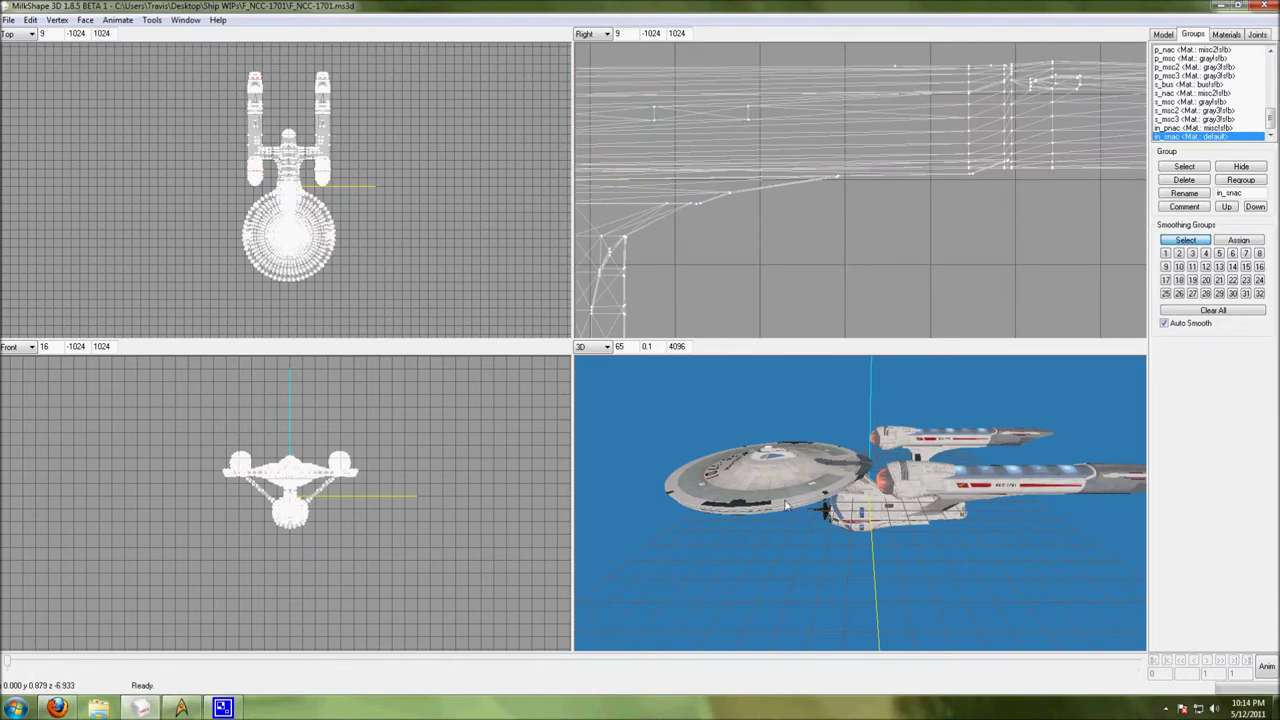
{"action": "left_click_drag", "start_coordinate": [785, 499], "coordinate": [853, 515]}
- Hide the entire model, and show only the in_snac and in_pnac groups
{"action": "key", "text": "ctrl+a"}
{"action": "key", "text": "ctrl+h"}
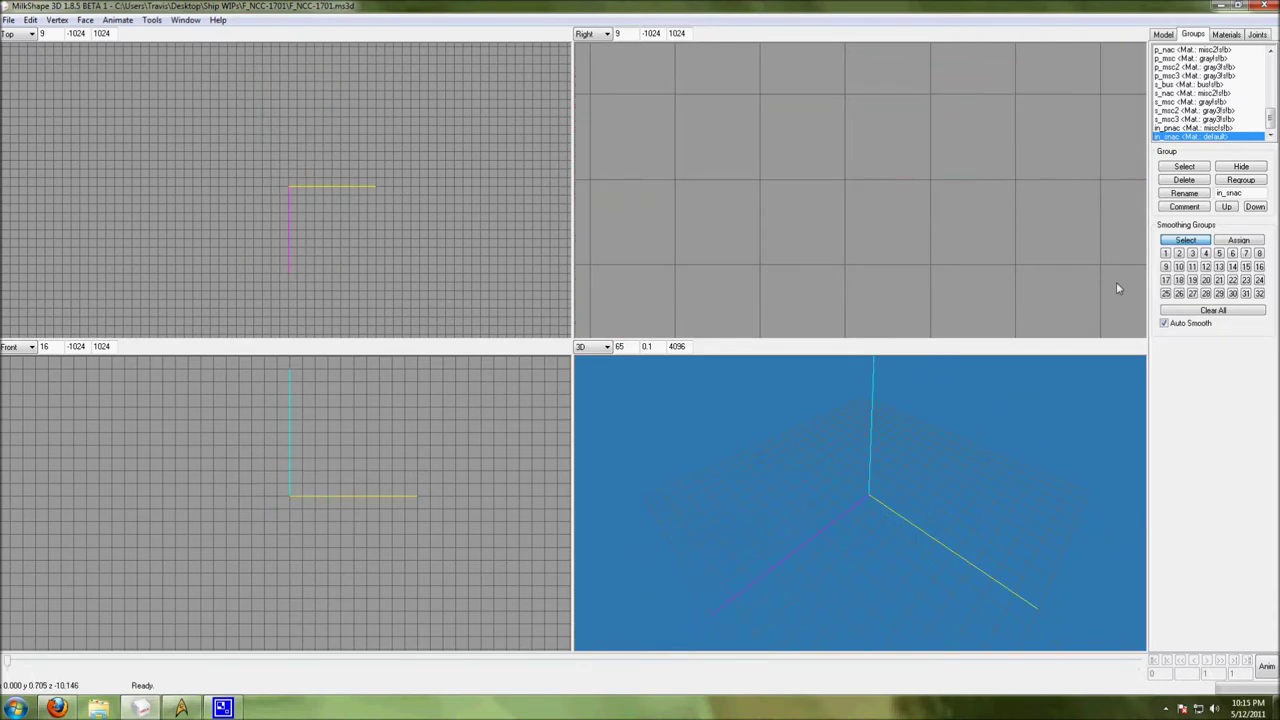
{"action": "left_click", "coordinate": [1232, 168]}
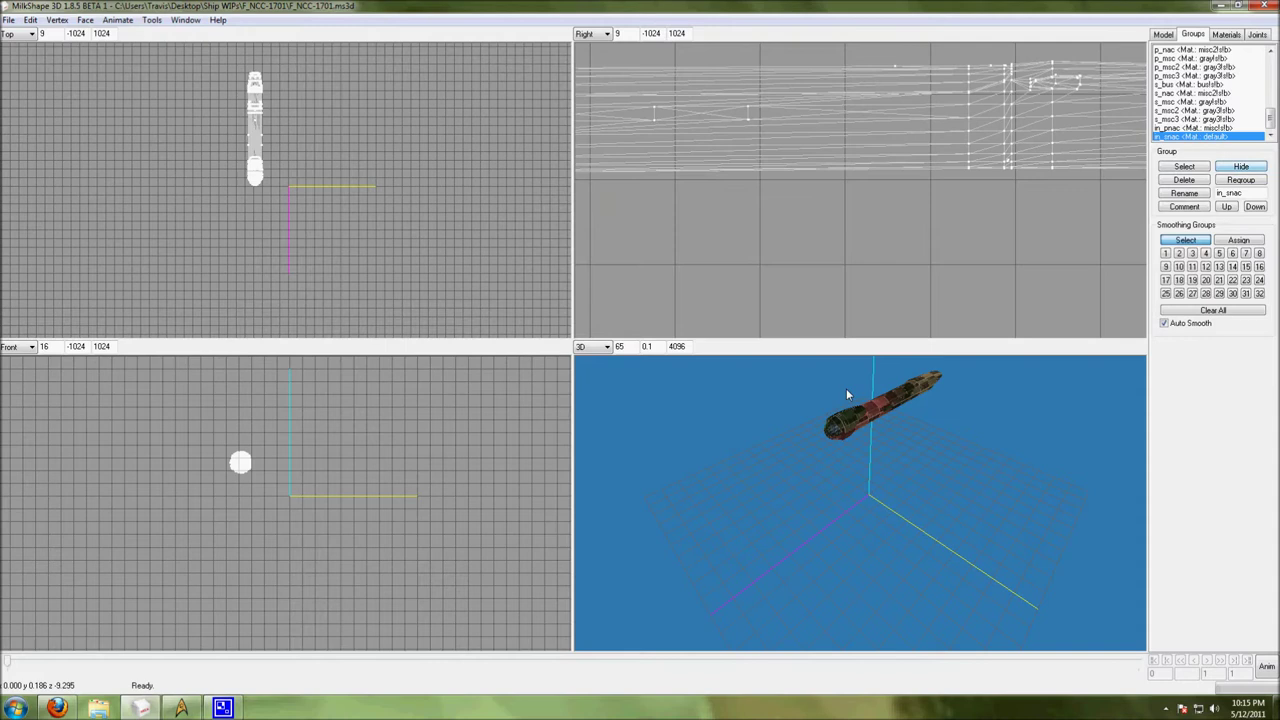
{"action": "left_click", "coordinate": [1168, 128]}
{"action": "left_click", "coordinate": [1242, 168]}
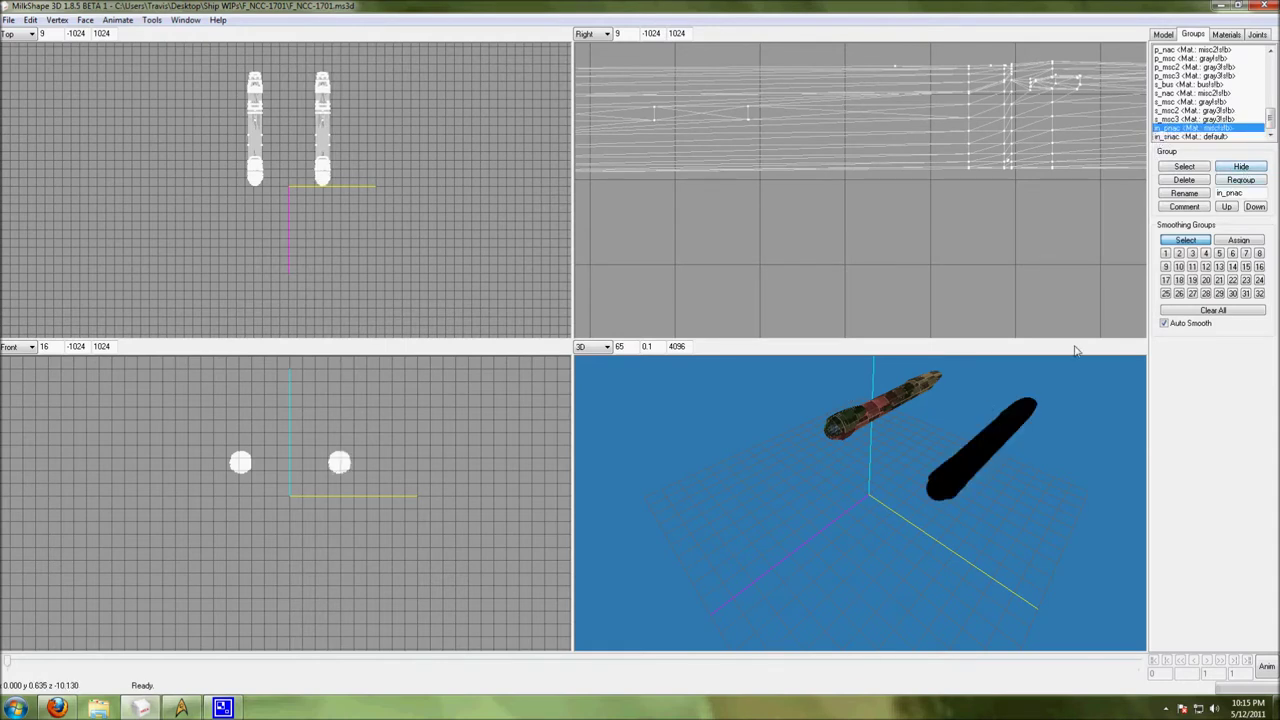
{"action": "left_click_drag", "start_coordinate": [985, 402], "coordinate": [1008, 386]}
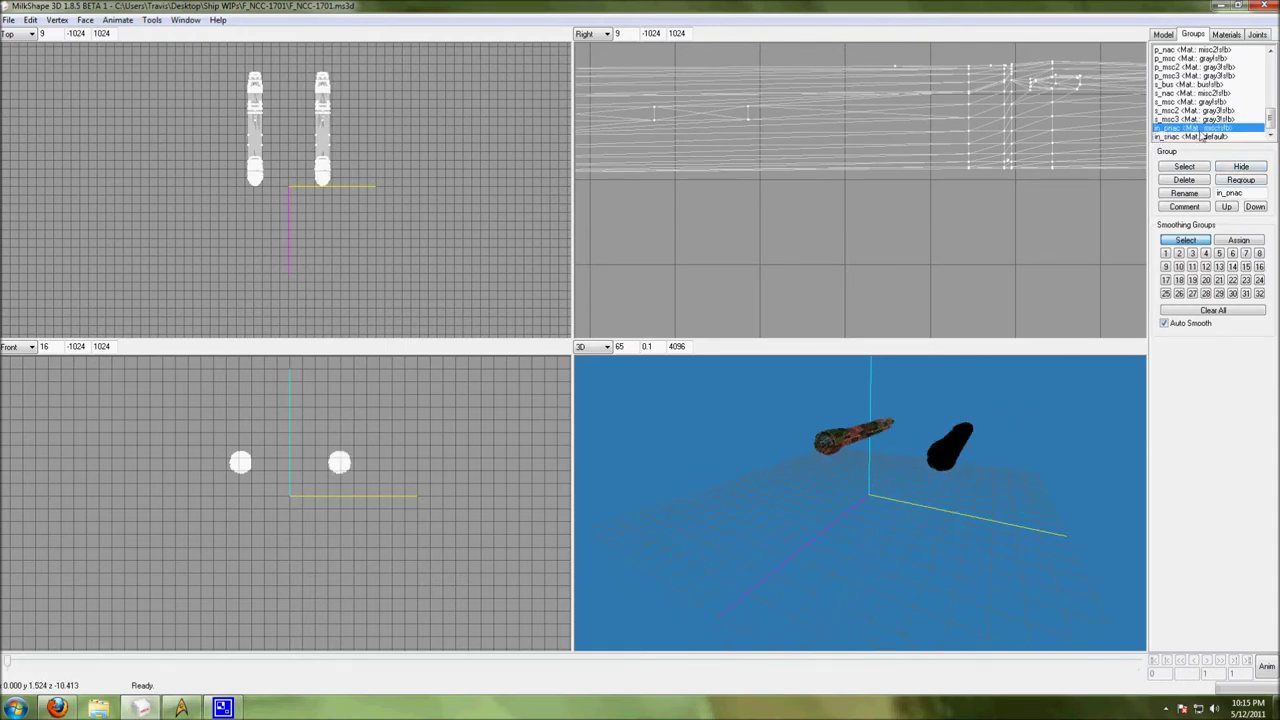
- Select the in_pnac group and assign the default material with the damageinterior.jpg texture to it
{"action": "double_click", "coordinate": [1203, 134]}
{"action": "left_click", "coordinate": [1226, 34]}
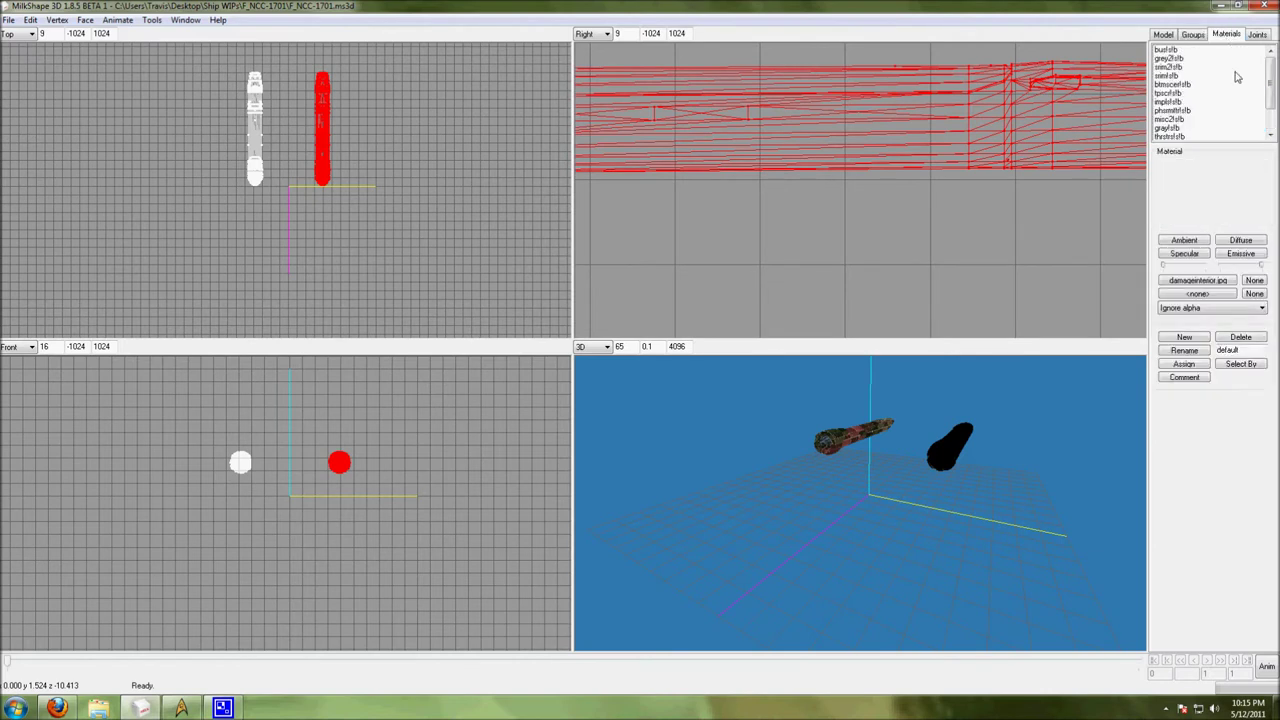
{"action": "scroll", "coordinate": [1273, 88], "scroll_direction": "down", "scroll_amount": 2}
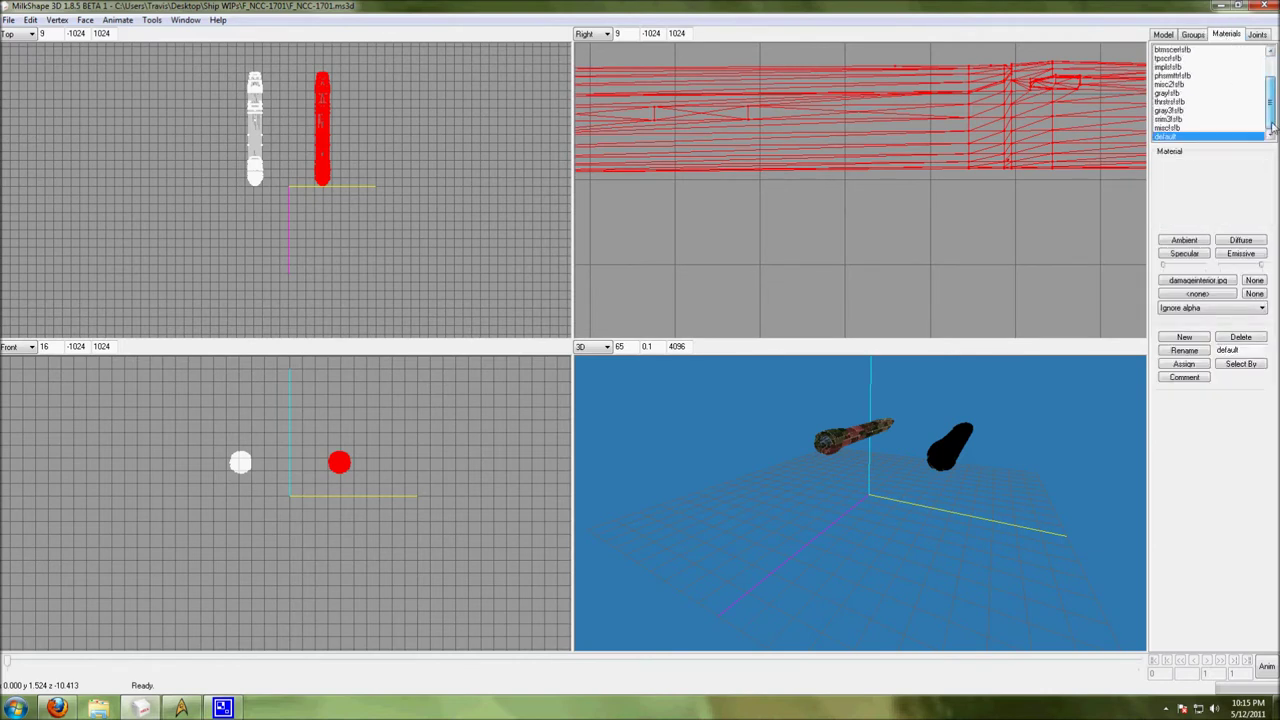
{"action": "left_click", "coordinate": [1166, 137]}
{"action": "double_click", "coordinate": [1166, 137]}
{"action": "left_click_drag", "start_coordinate": [936, 440], "coordinate": [826, 443]}
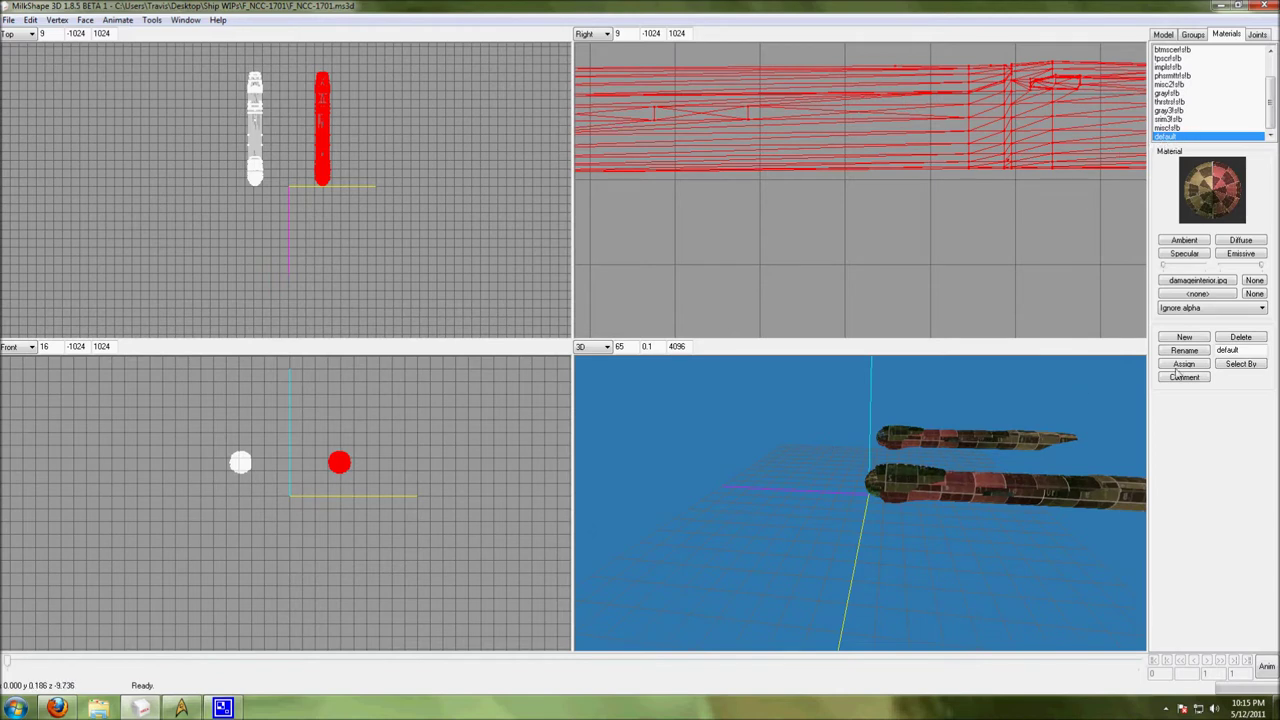
- Unhide the whole model with nothing selected and save the file
{"action": "double_click", "coordinate": [1242, 350]}
{"action": "type", "text": "N"}
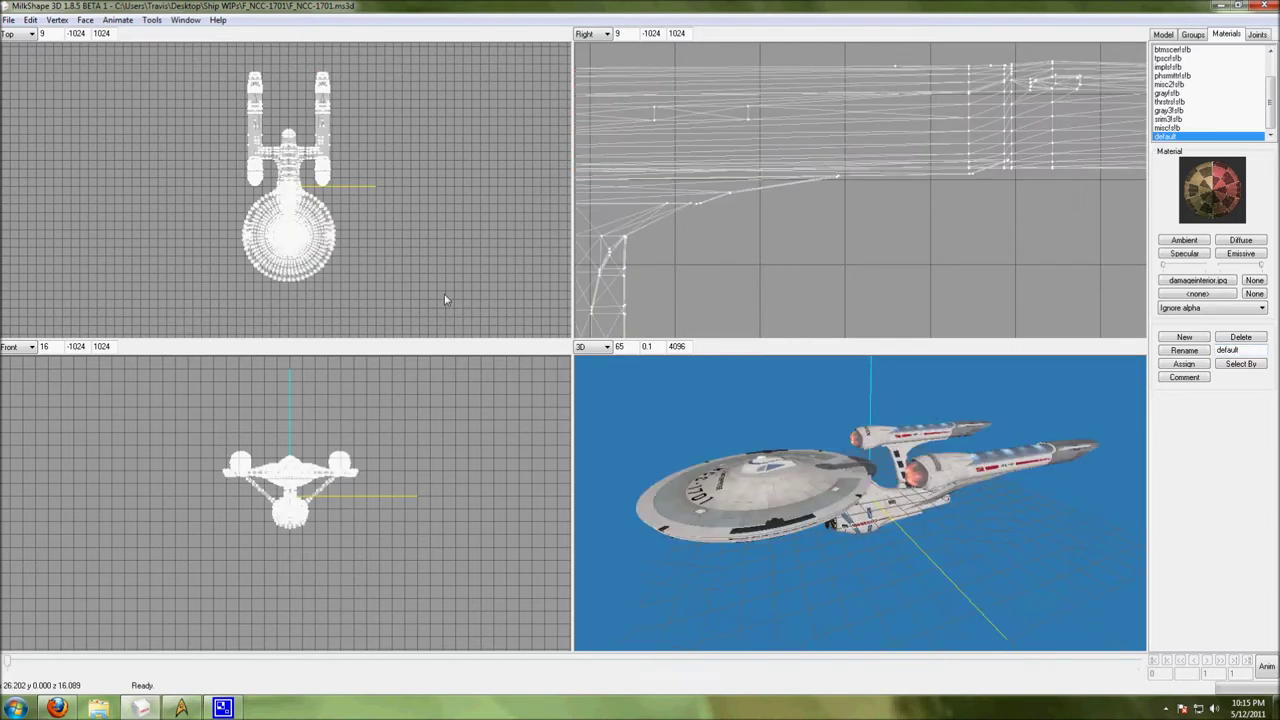
{"action": "left_click", "coordinate": [8, 20]}
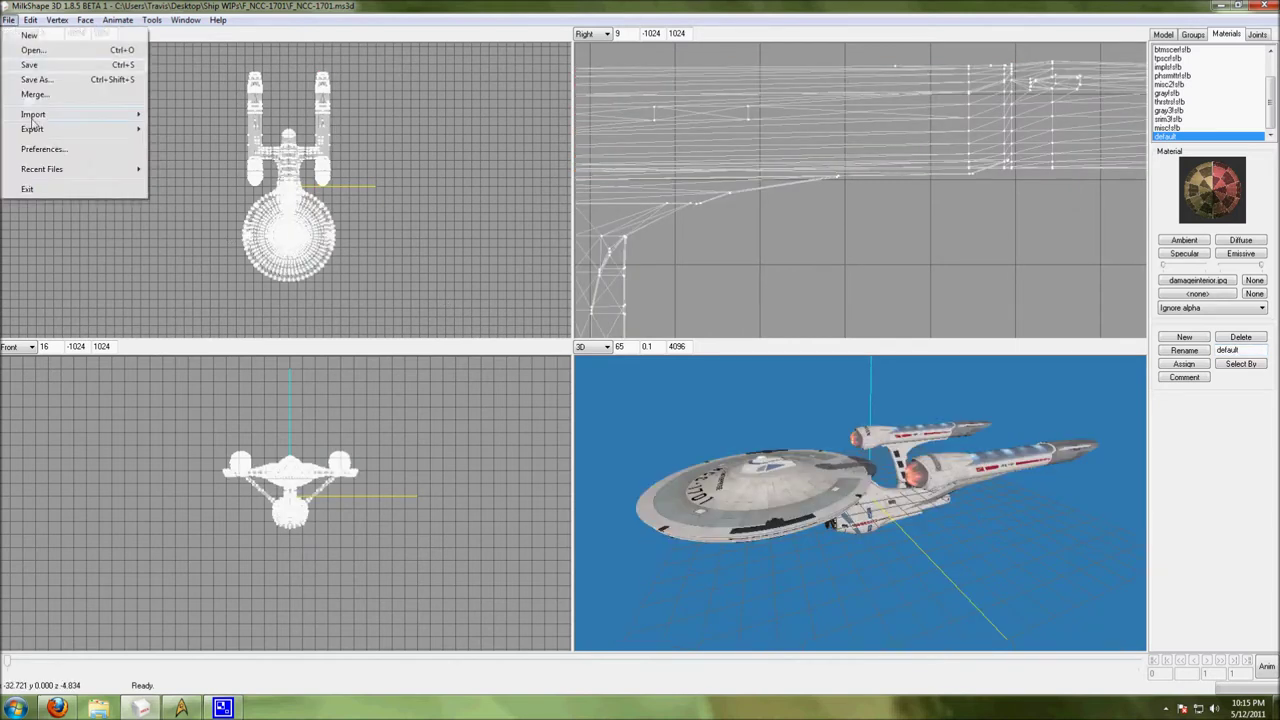
{"action": "left_click", "coordinate": [33, 66]}
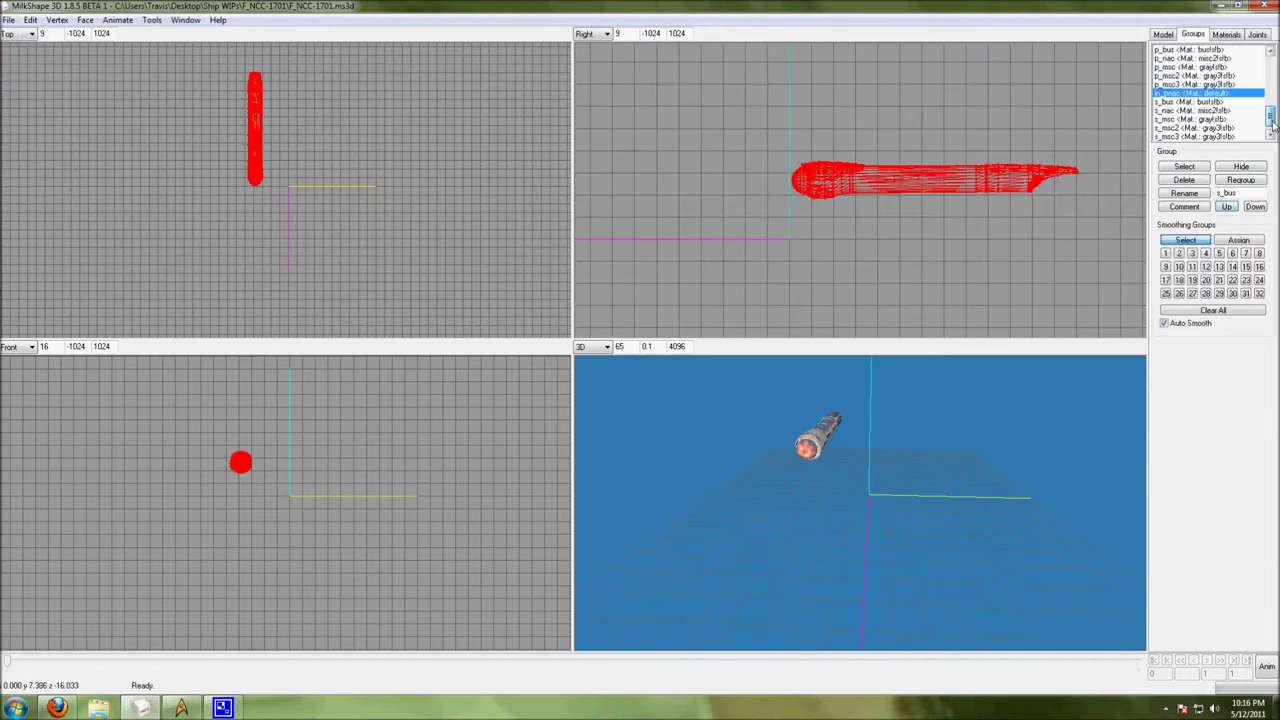
- Check the order of the starboard groups s_bus, s_nac, s_msc, s_msc2, s_msc3 and in_snac, selecting in_snac
{"action": "left_click", "coordinate": [1182, 102]}
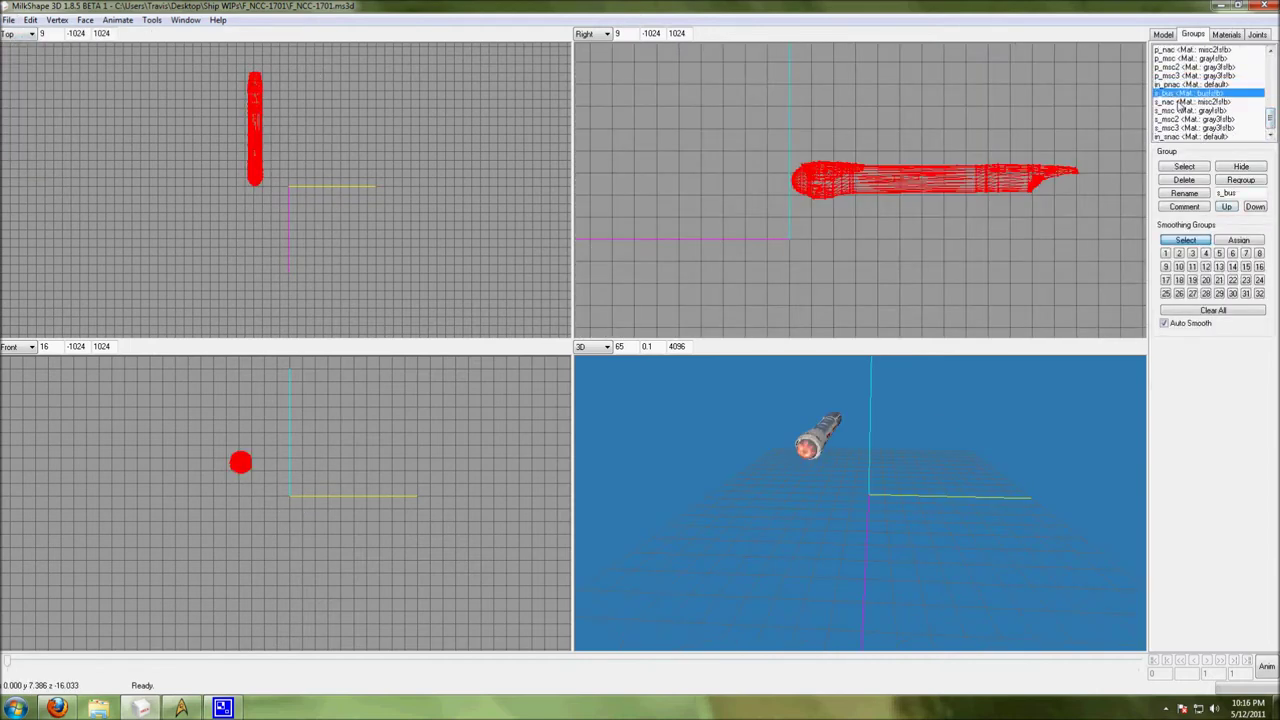
{"action": "left_click", "coordinate": [1177, 111]}
{"action": "left_click", "coordinate": [1177, 119]}
{"action": "left_click", "coordinate": [1142, 95]}
{"action": "double_click", "coordinate": [1157, 93]}
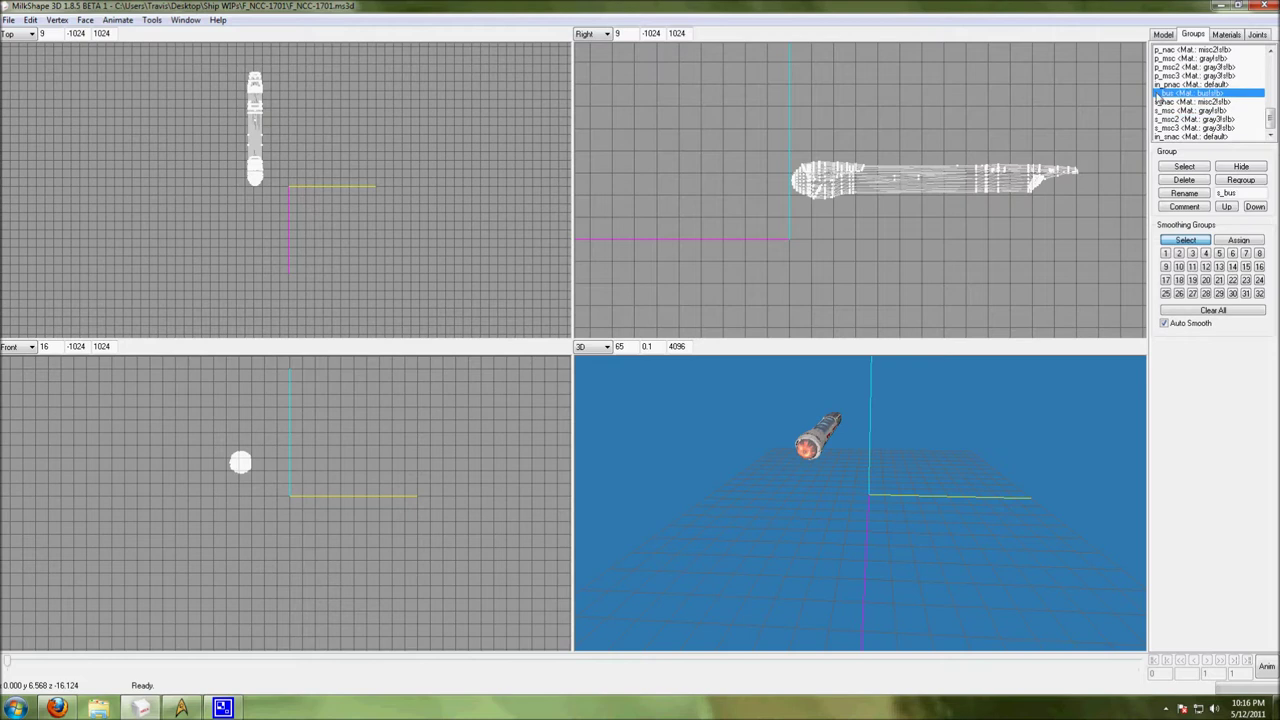
{"action": "double_click", "coordinate": [1163, 102]}
{"action": "left_click", "coordinate": [1166, 110]}
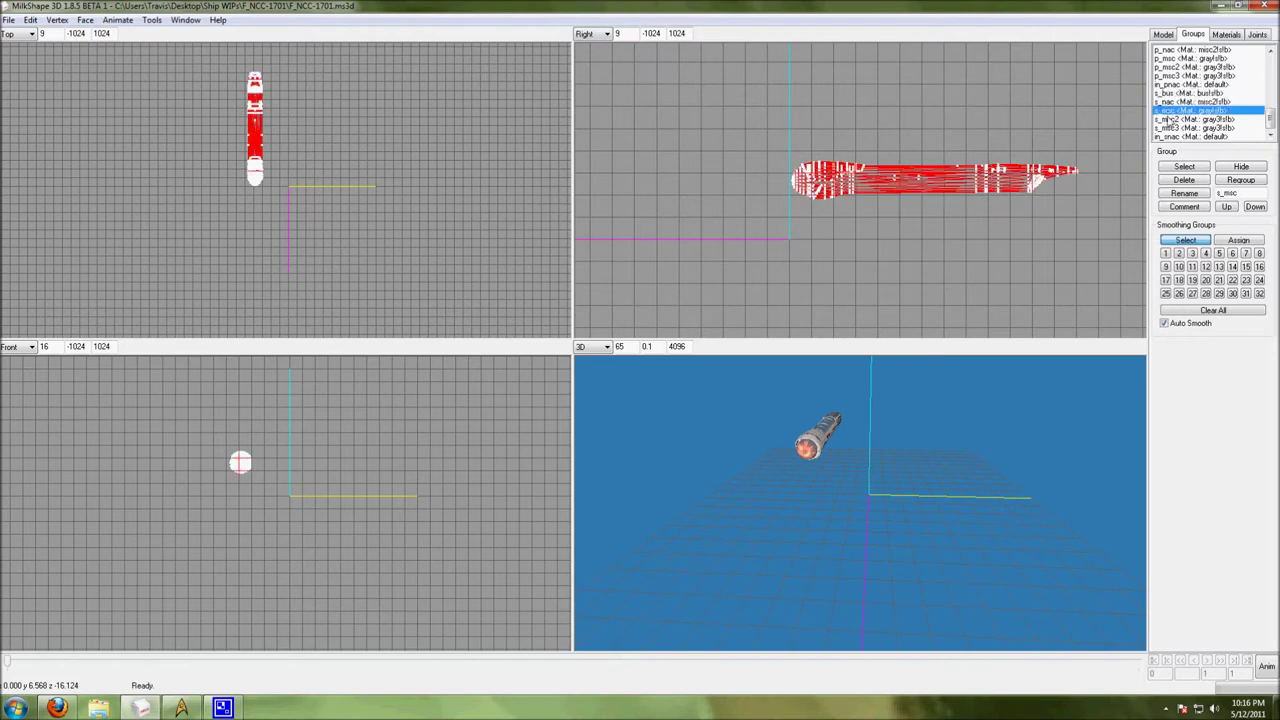
{"action": "left_click", "coordinate": [1166, 119]}
{"action": "left_click", "coordinate": [1166, 128]}
{"action": "left_click", "coordinate": [1166, 136]}
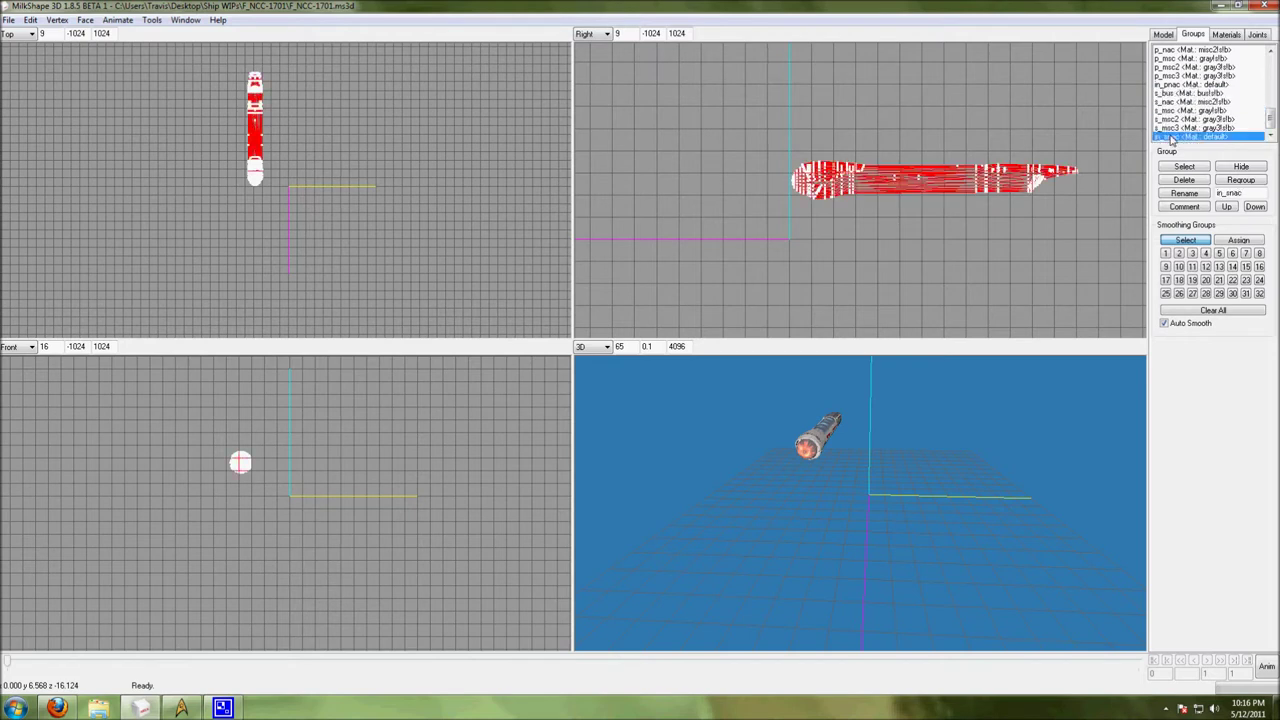
{"action": "double_click", "coordinate": [1166, 136]}
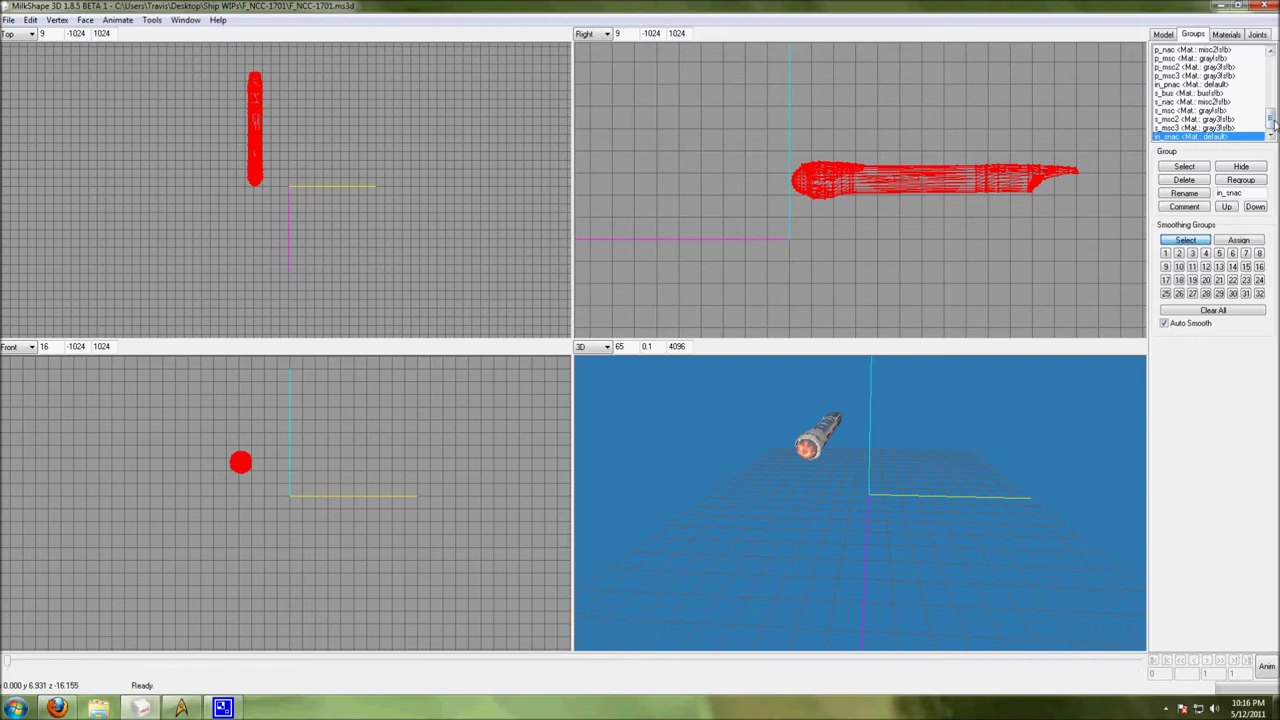
- Check the port nacelle groups from p_bus to in_pnac, clear the selection, and unhide the whole model
{"action": "scroll", "coordinate": [1273, 116], "scroll_direction": "up", "scroll_amount": 1}
{"action": "left_click", "coordinate": [1168, 67]}
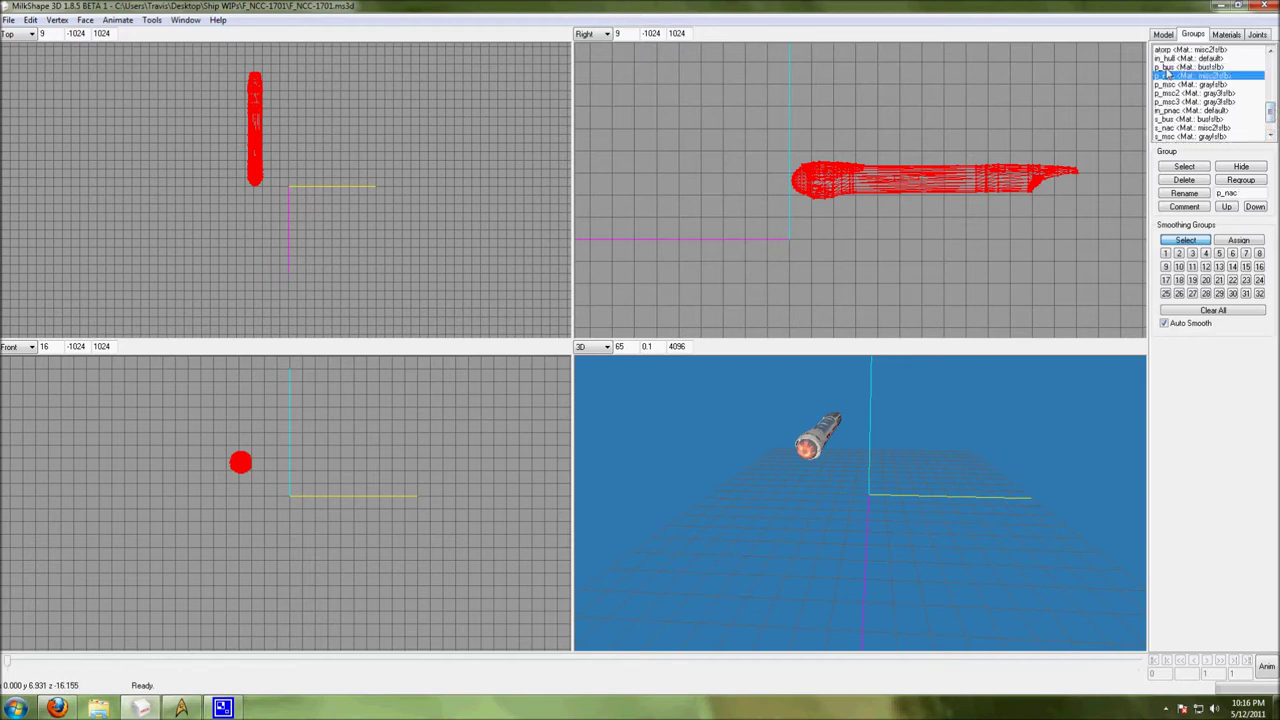
{"action": "left_click", "coordinate": [1168, 110]}
{"action": "left_click", "coordinate": [1014, 115]}
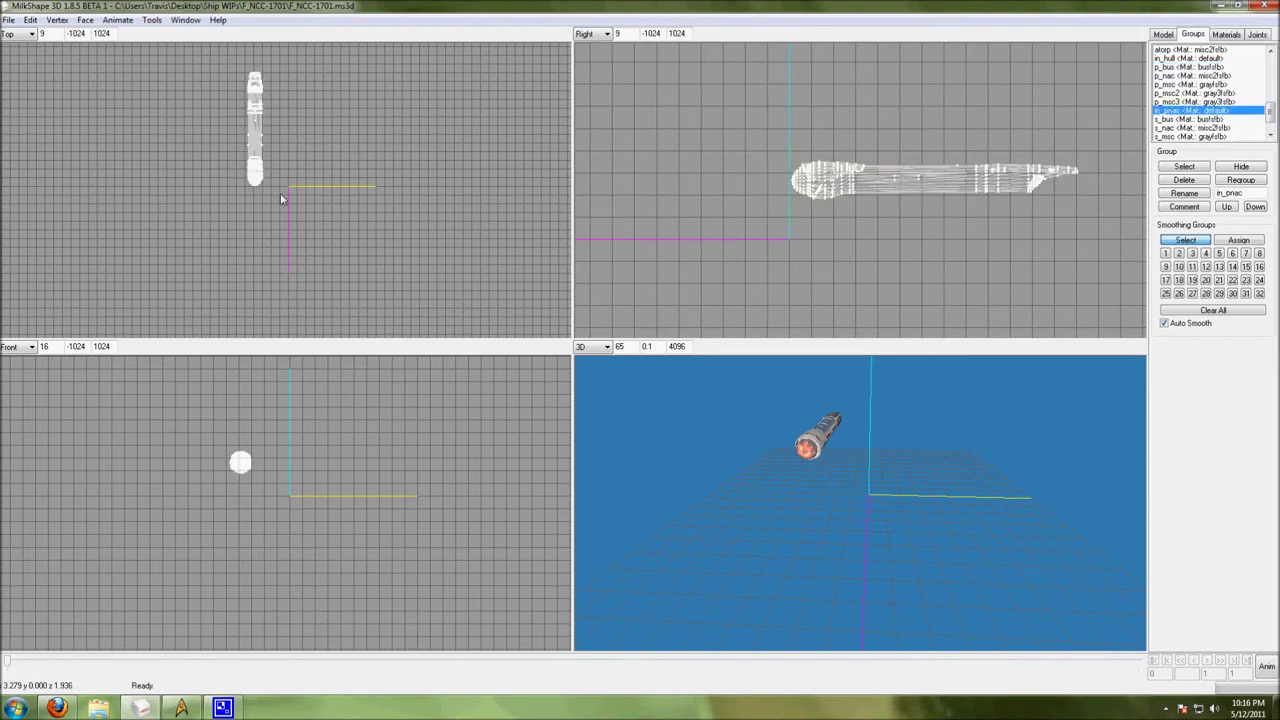
{"action": "key", "text": "ctrl+shift+h"}
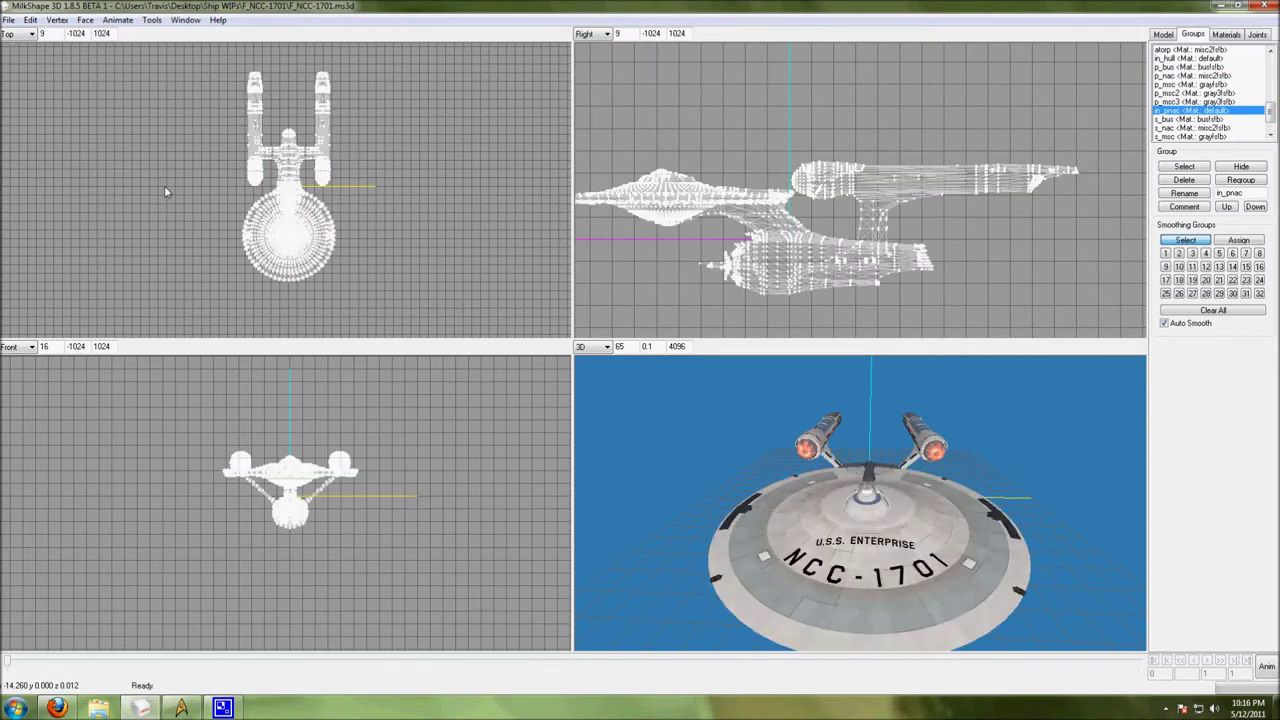
- Save the NCC-1701 model file
{"action": "left_click", "coordinate": [8, 20]}
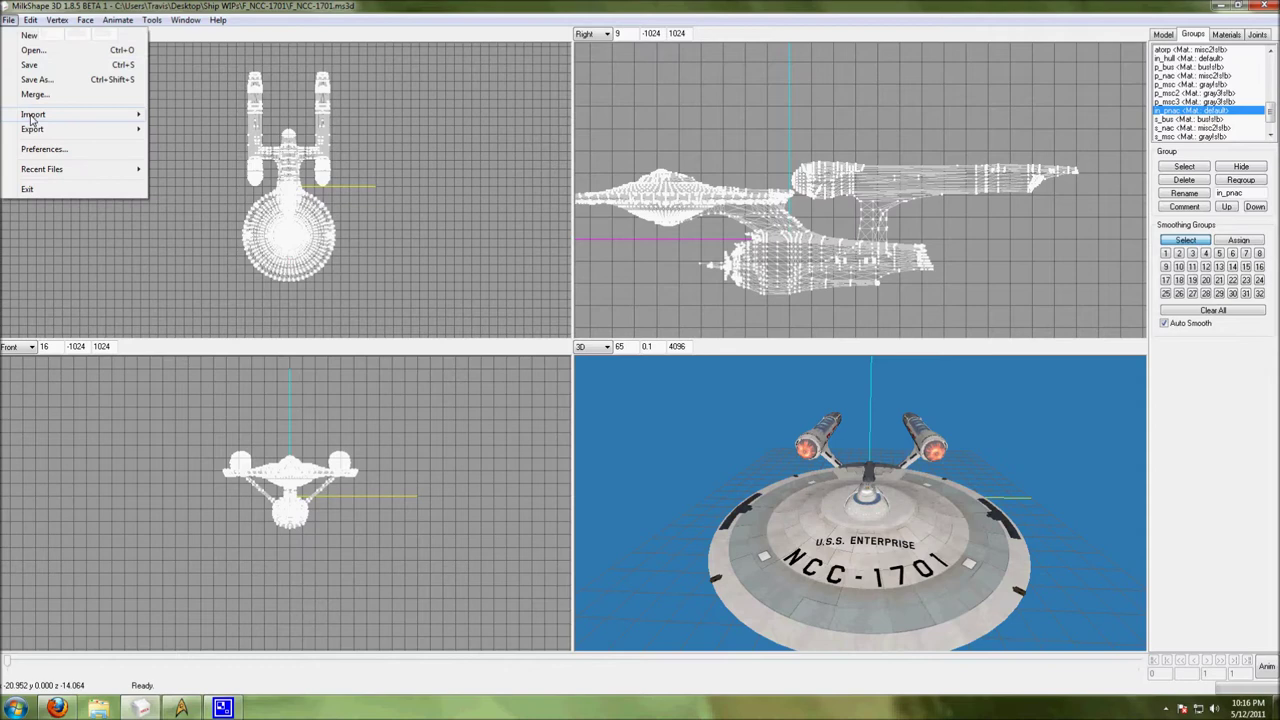
{"action": "left_click", "coordinate": [30, 65]}
{"action": "left_click", "coordinate": [9, 20]}
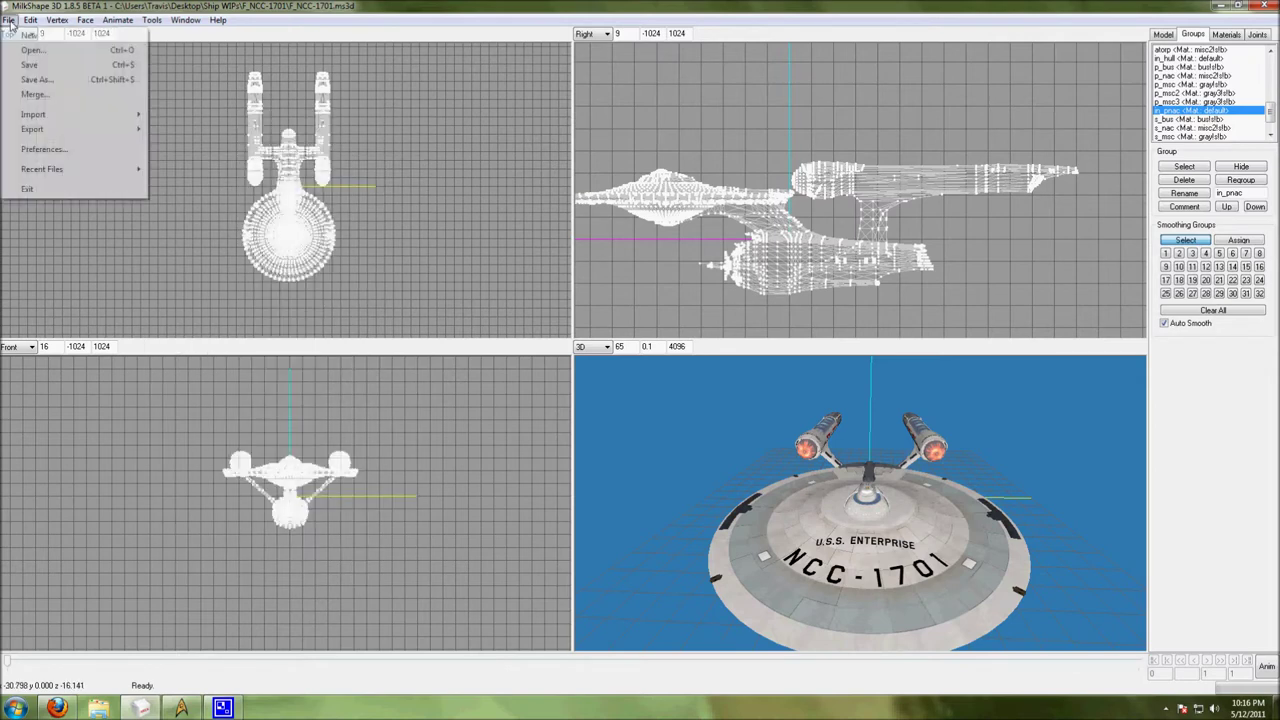
{"action": "mouse_move", "coordinate": [40, 129]}
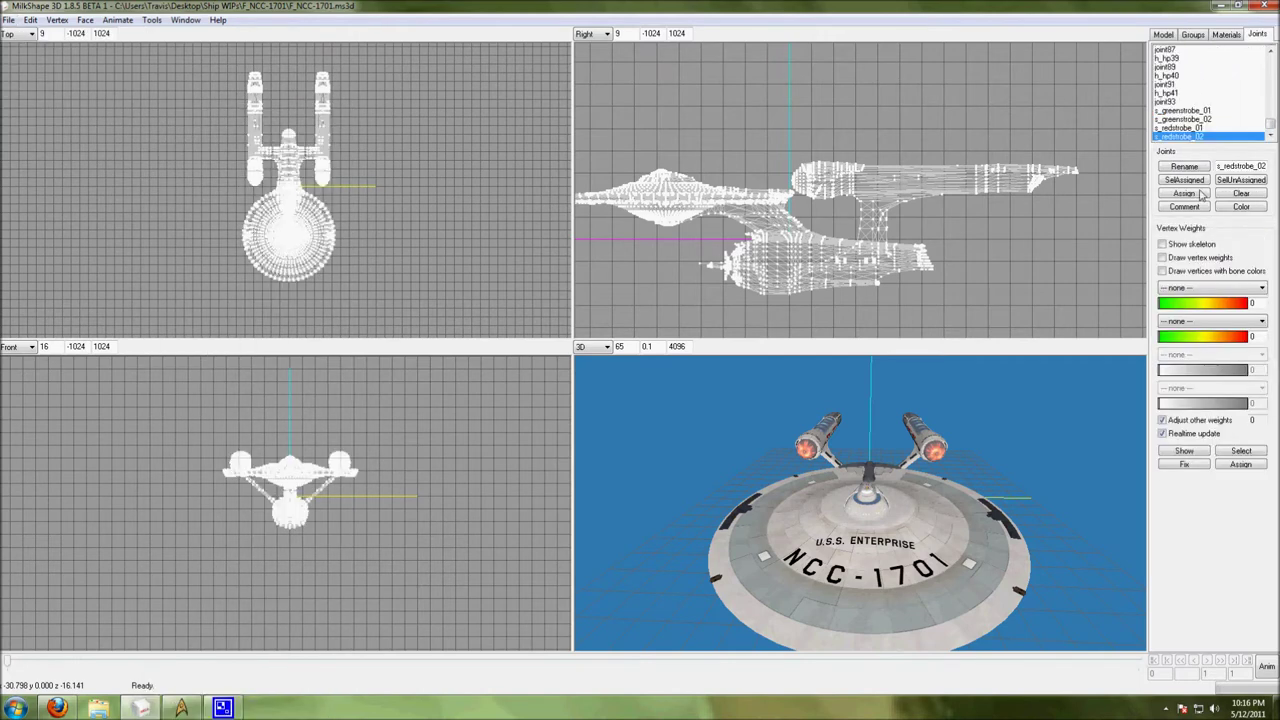
- Show the model's joint skeleton and view it around the ship in 3D
{"action": "left_click", "coordinate": [1162, 244]}
{"action": "left_click_drag", "start_coordinate": [808, 500], "coordinate": [872, 387]}
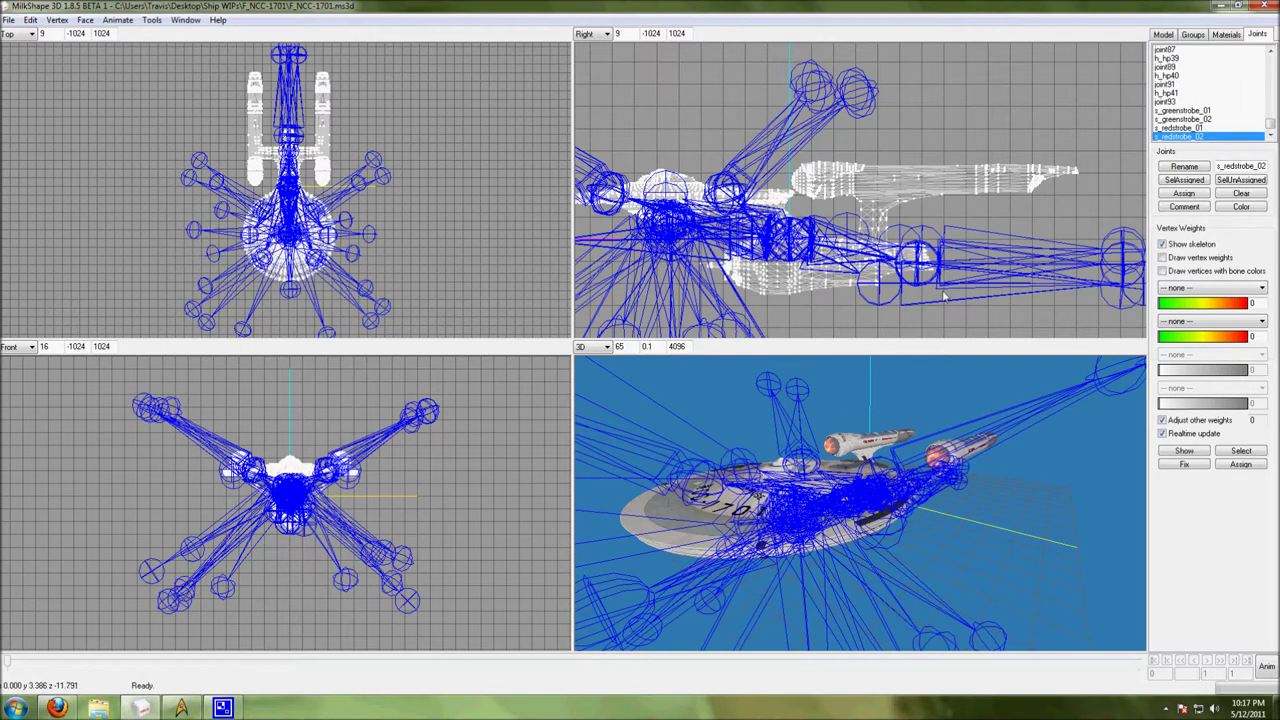
{"action": "left_click_drag", "start_coordinate": [838, 449], "coordinate": [844, 492]}
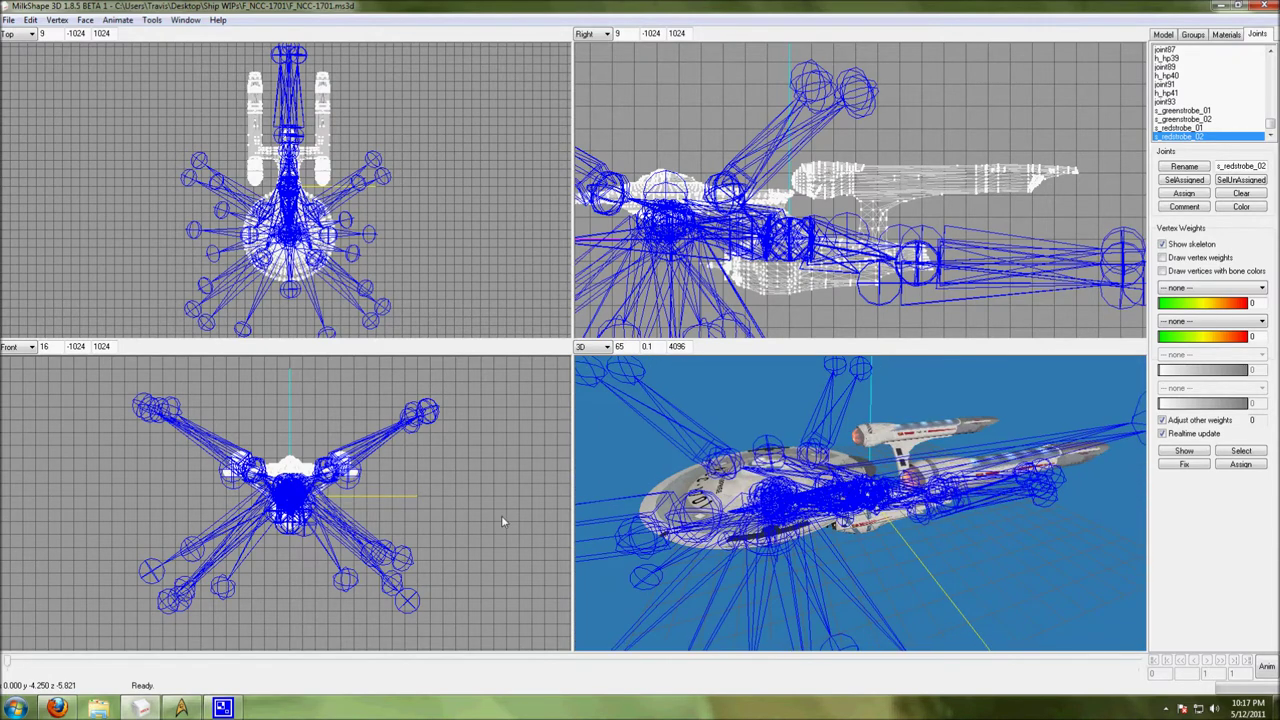
- Export the joints in Legacy Joint Tool ASCII format to the Desktop, overwriting the text file sj1
{"action": "left_click", "coordinate": [182, 708]}
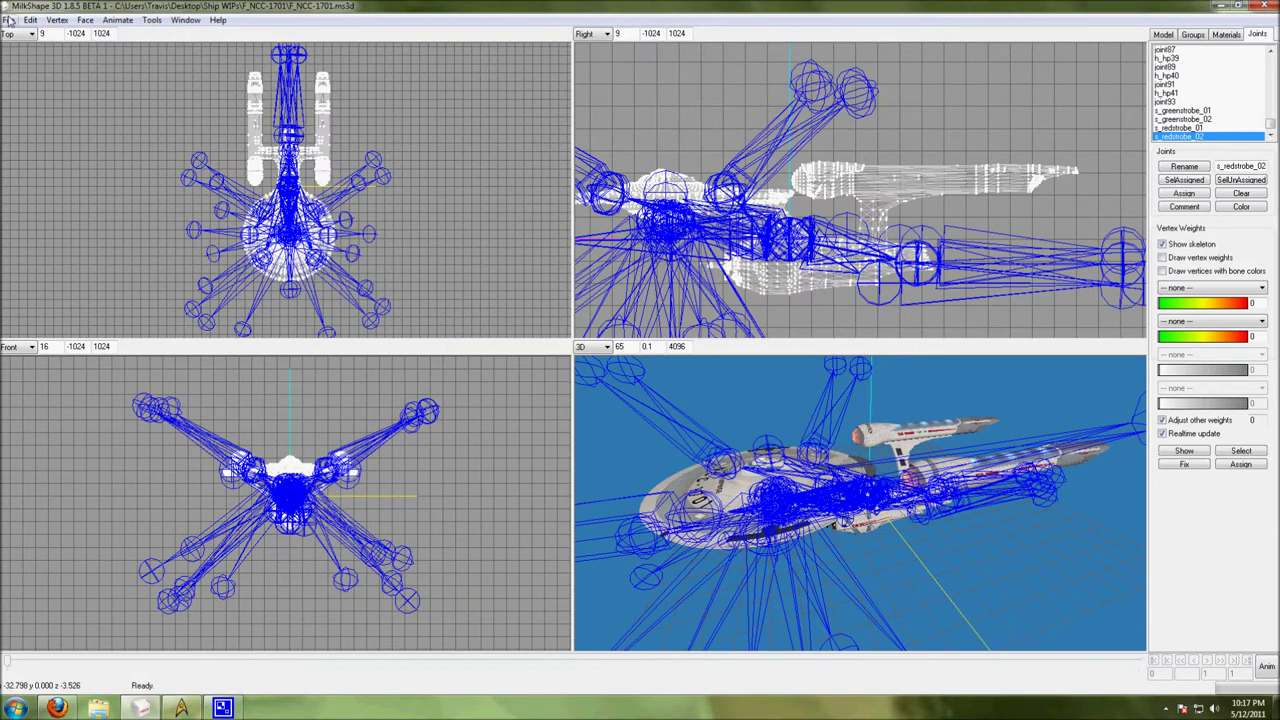
{"action": "left_click", "coordinate": [9, 20]}
{"action": "mouse_move", "coordinate": [40, 129]}
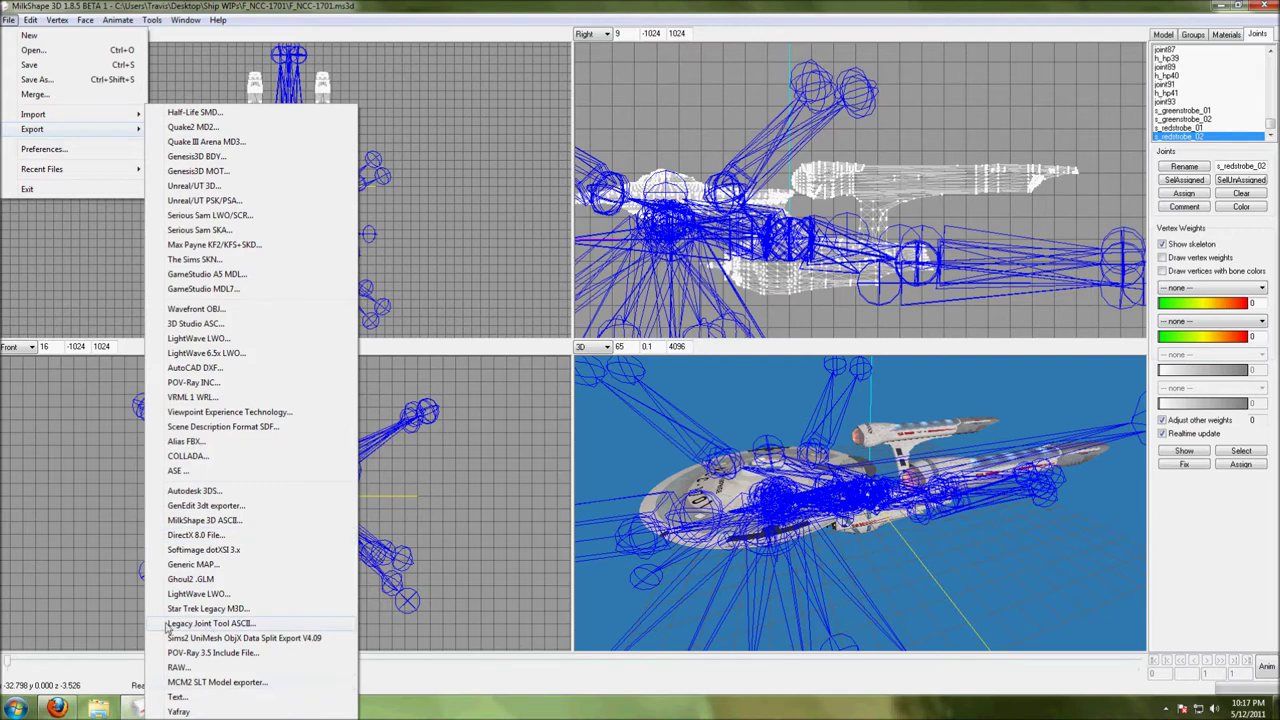
{"action": "left_click", "coordinate": [237, 628]}
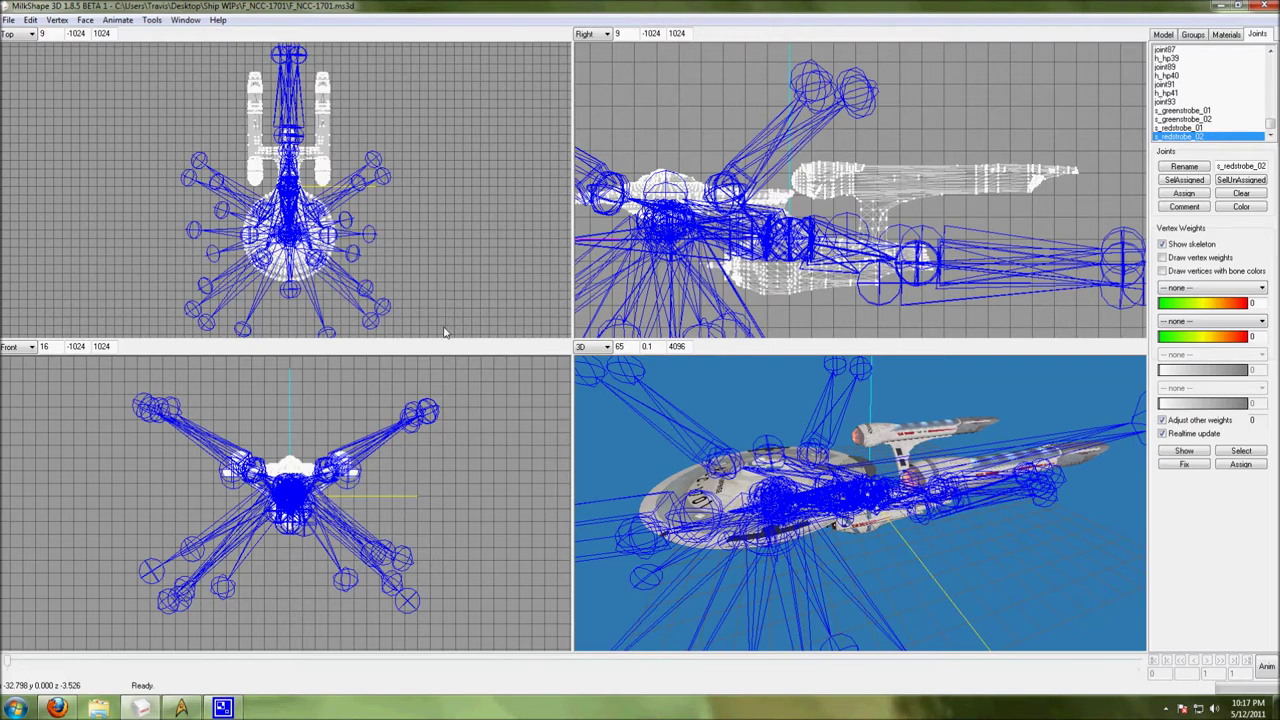
{"action": "left_click", "coordinate": [333, 192]}
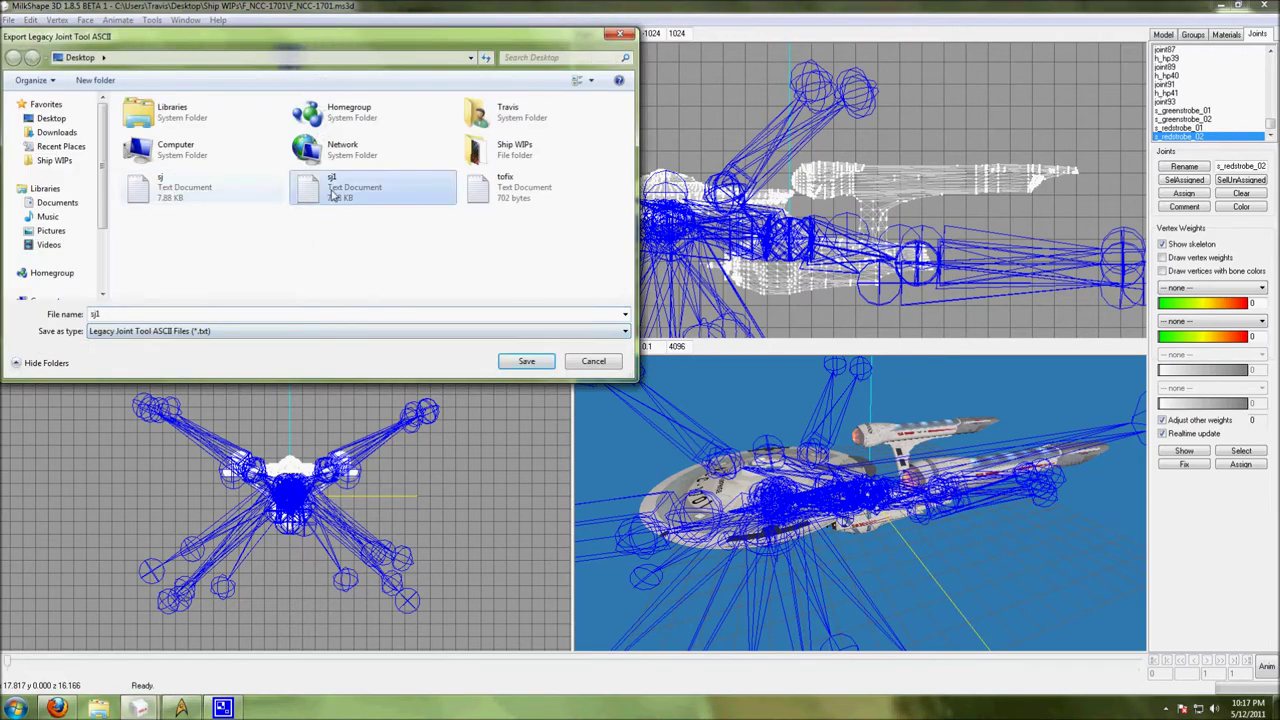
{"action": "double_click", "coordinate": [333, 192]}
{"action": "left_click", "coordinate": [677, 357]}
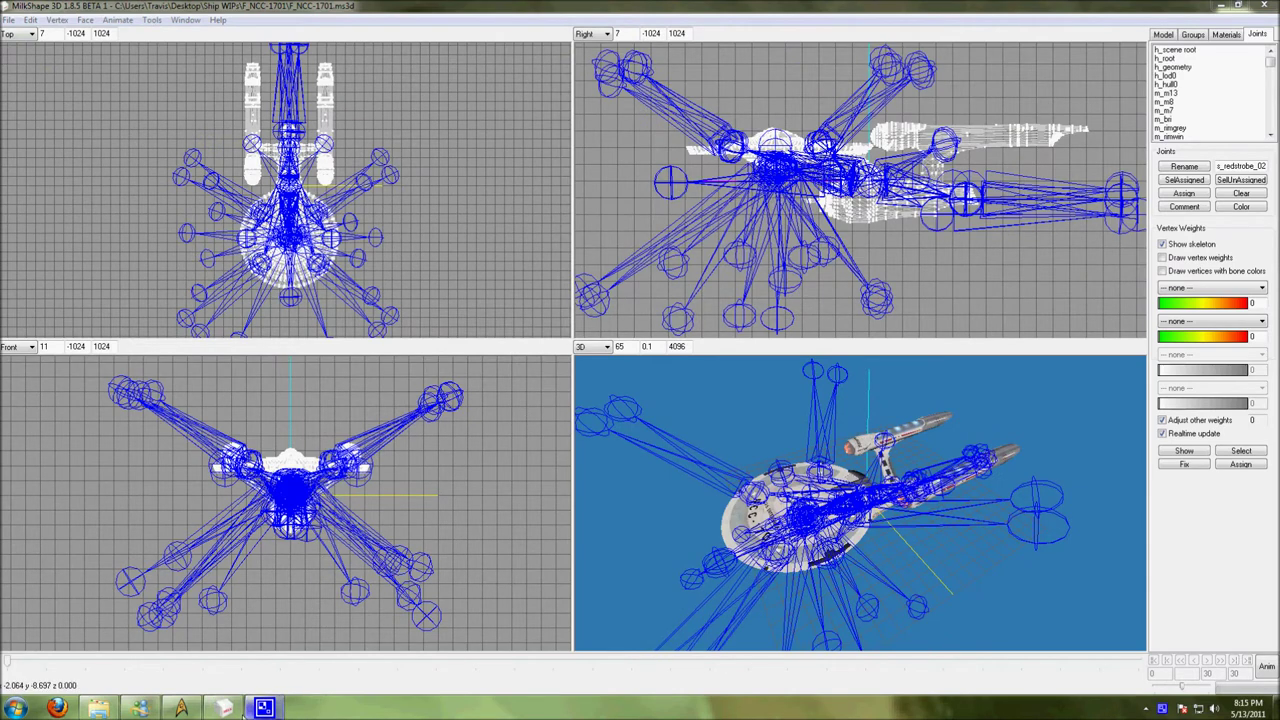
- Switch to Legacy Mod Development Tools, clear the joint tree, and expand h_scene root, h_root and h_damage
{"action": "left_click", "coordinate": [181, 708]}
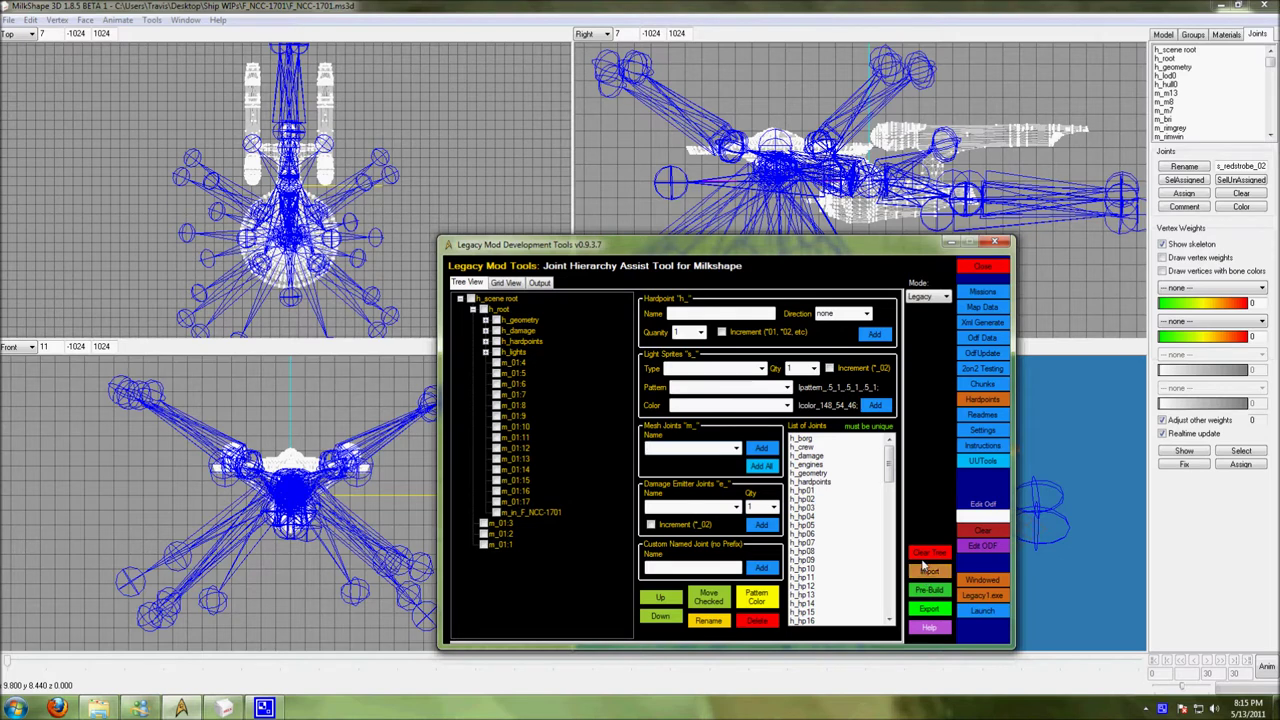
{"action": "left_click", "coordinate": [926, 554]}
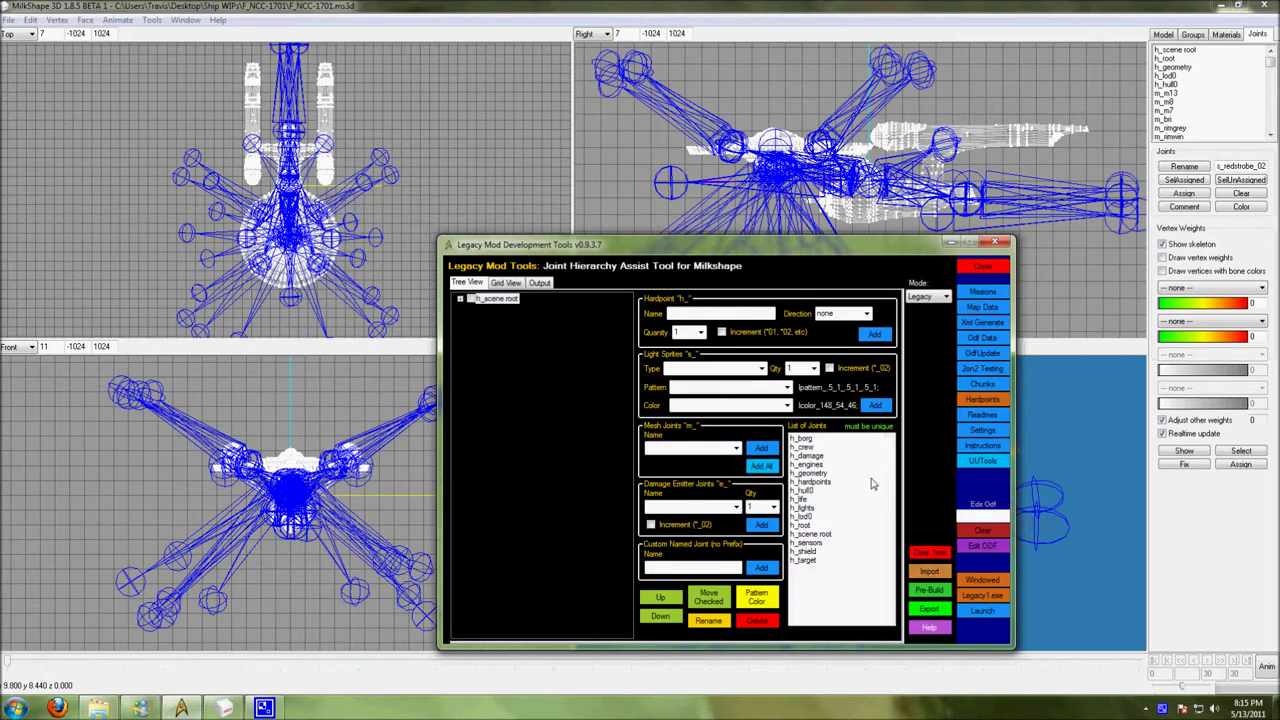
{"action": "left_click", "coordinate": [460, 300]}
{"action": "left_click", "coordinate": [471, 311]}
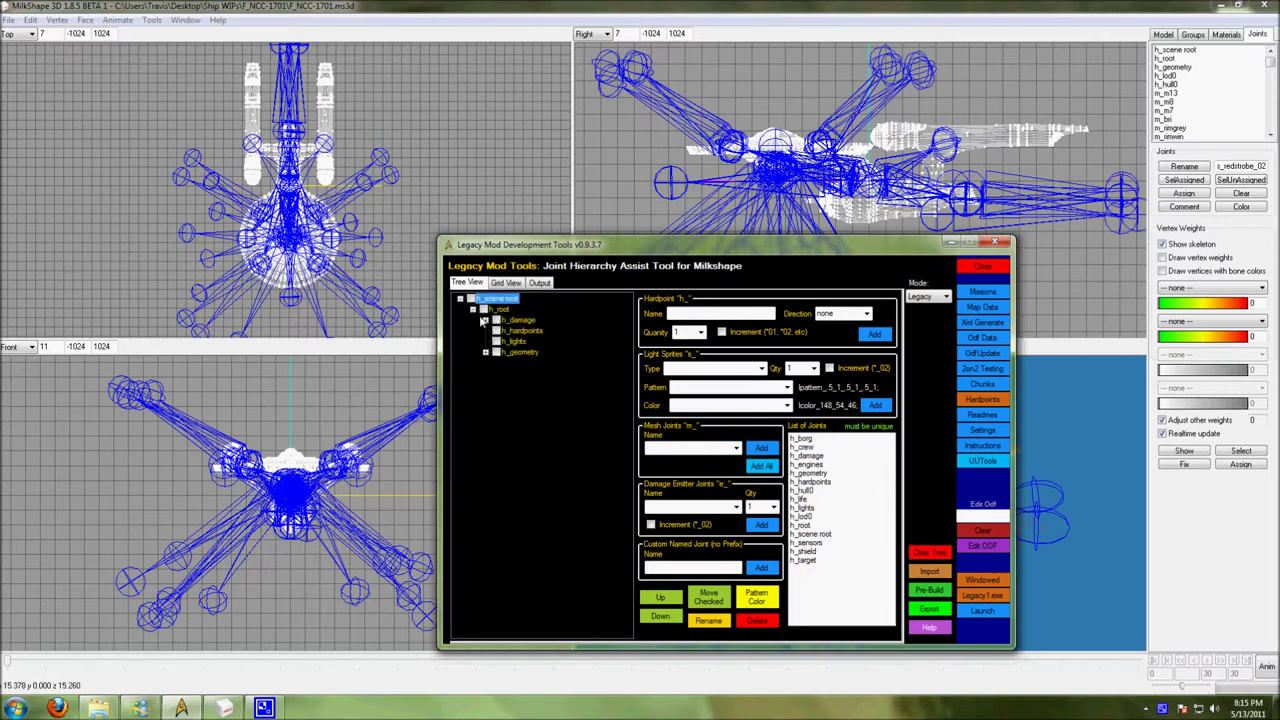
{"action": "left_click", "coordinate": [484, 320]}
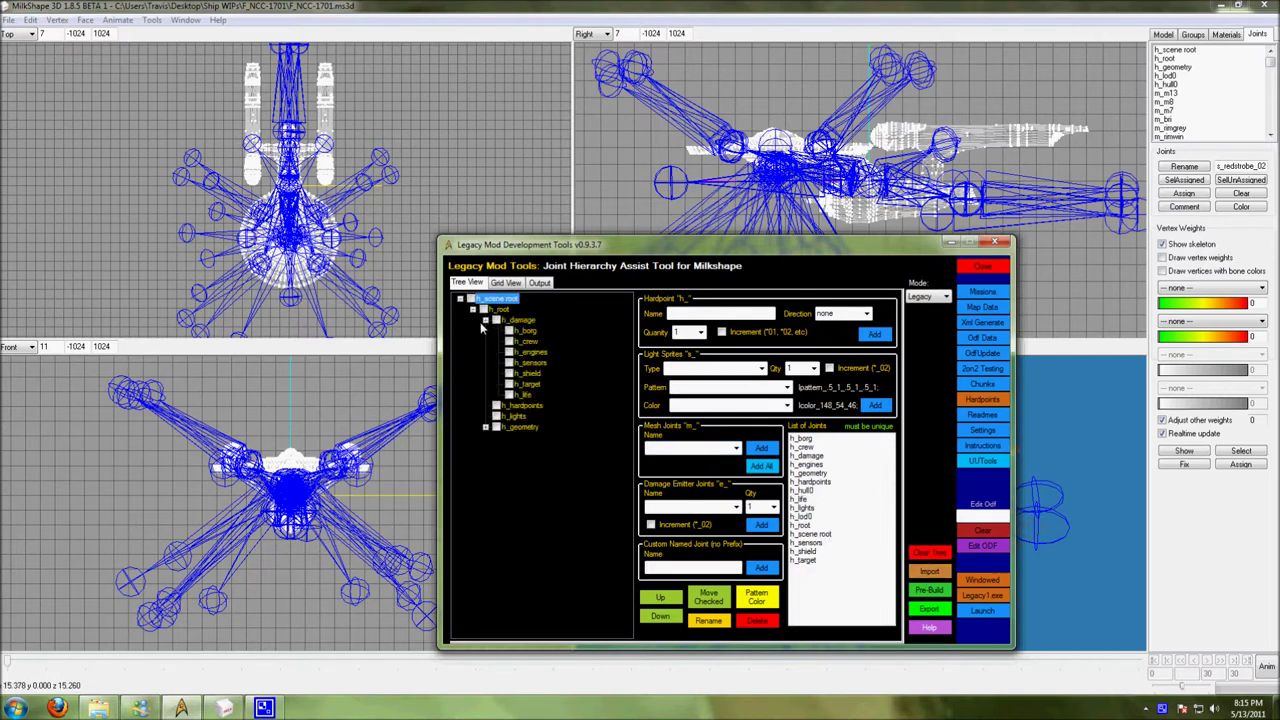
- Look at the mission resources, return to the hardpoints tool, and expand h_geometry and h_lod0 in the default tree
{"action": "left_click", "coordinate": [970, 290]}
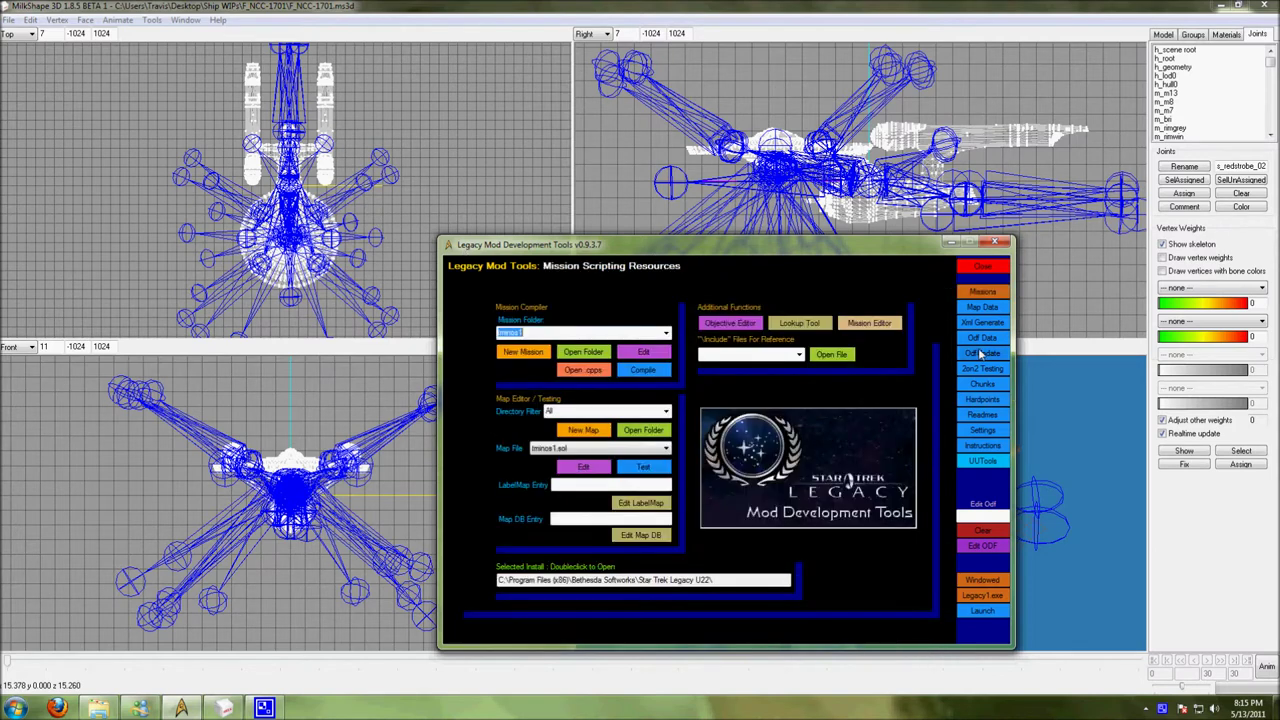
{"action": "left_click", "coordinate": [982, 400]}
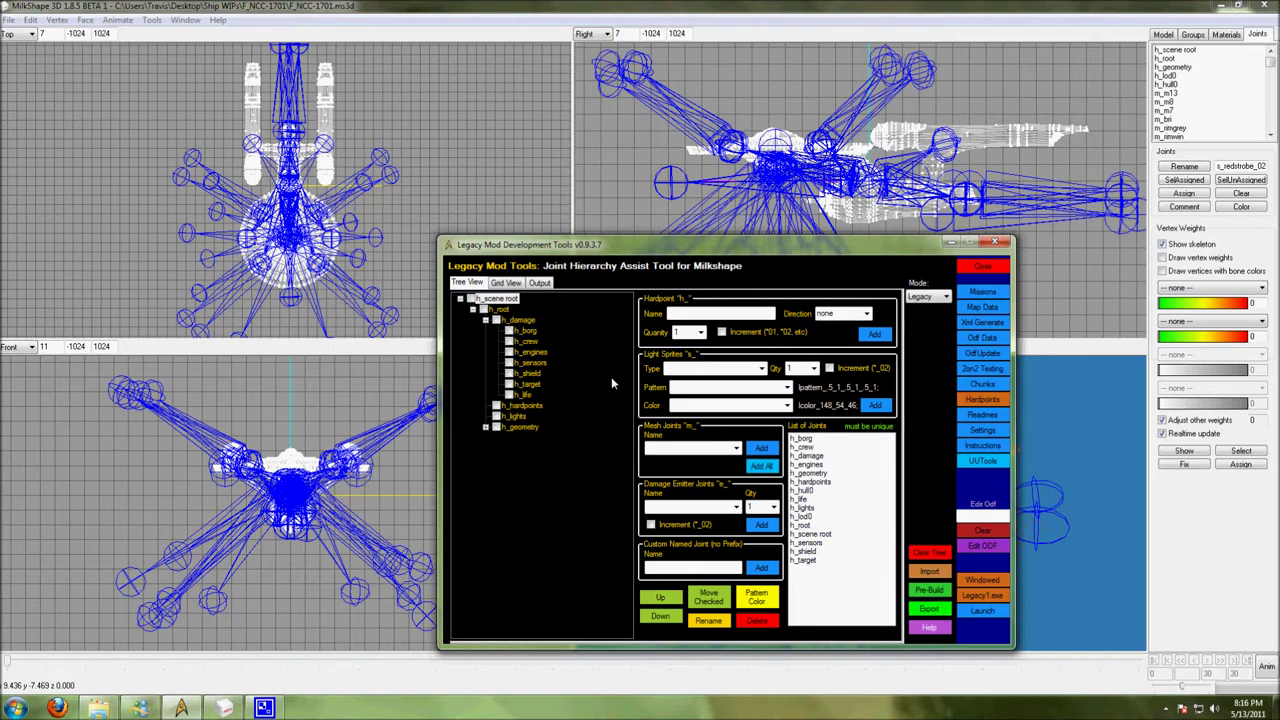
{"action": "left_click", "coordinate": [527, 407]}
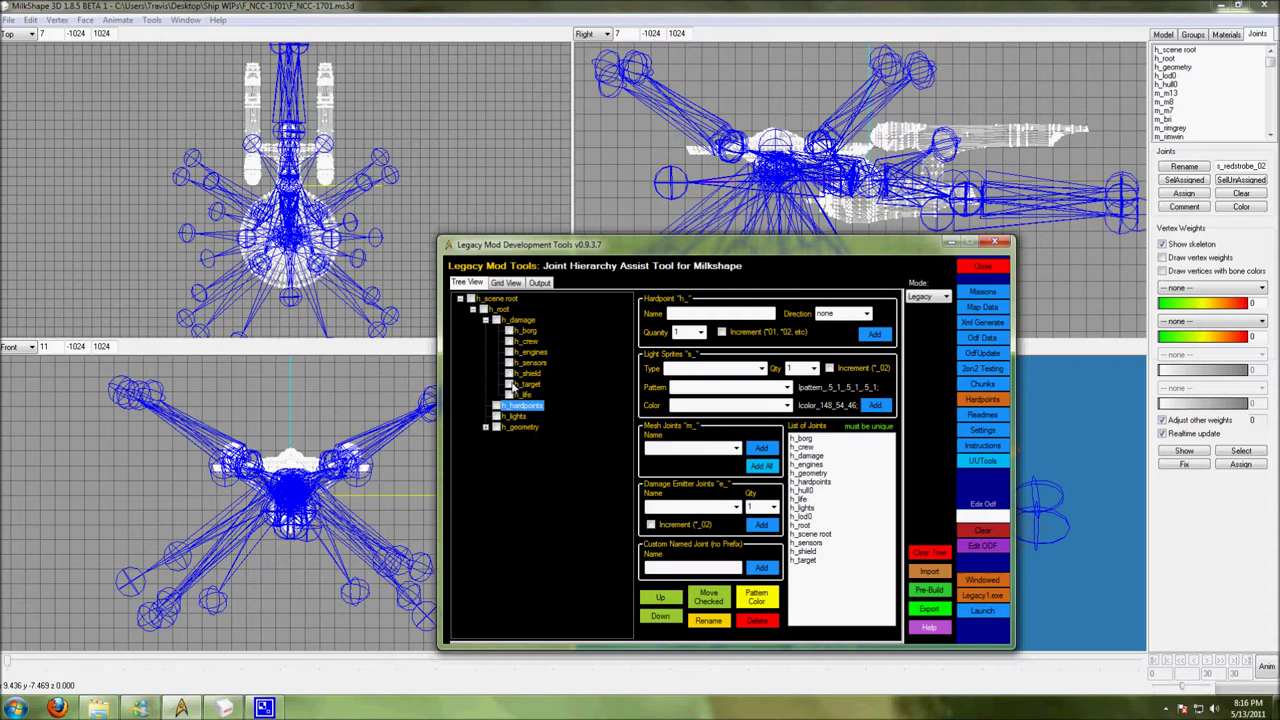
{"action": "left_click", "coordinate": [520, 319]}
{"action": "left_click", "coordinate": [487, 428]}
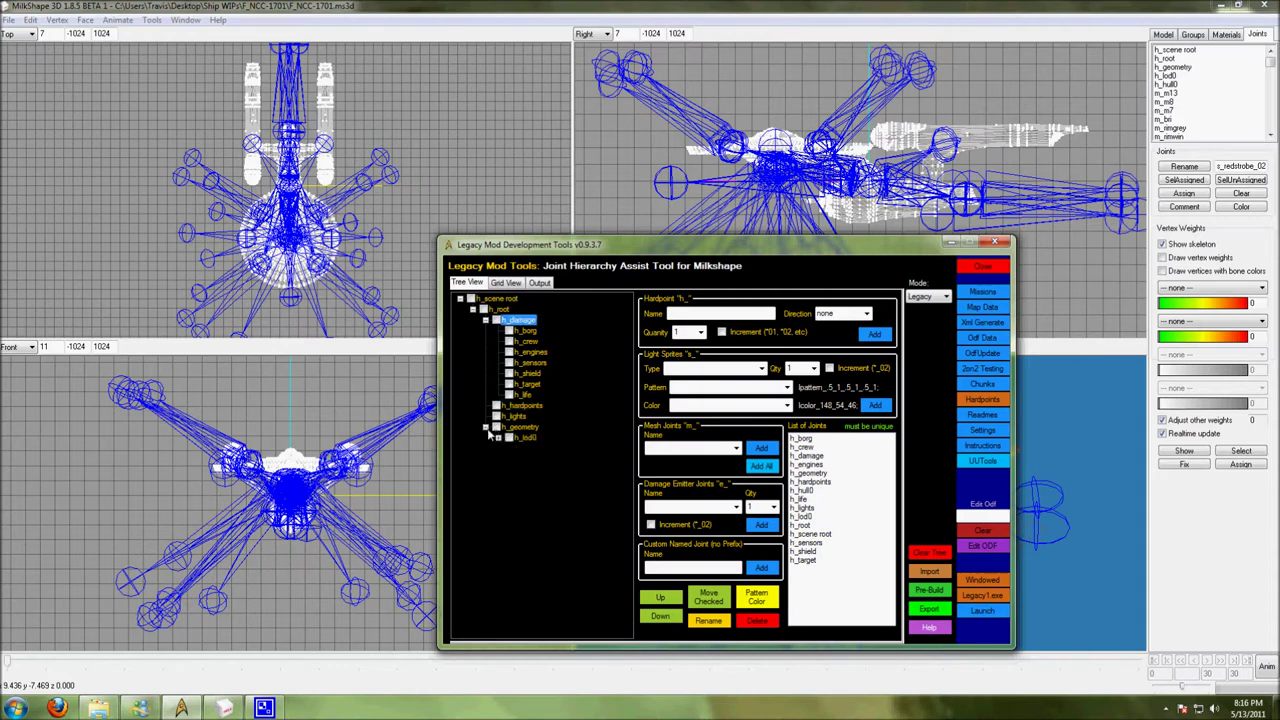
{"action": "left_click", "coordinate": [498, 439]}
- Keep the mode on Legacy and import the joint file sj1 from the Desktop
{"action": "left_click", "coordinate": [926, 572]}
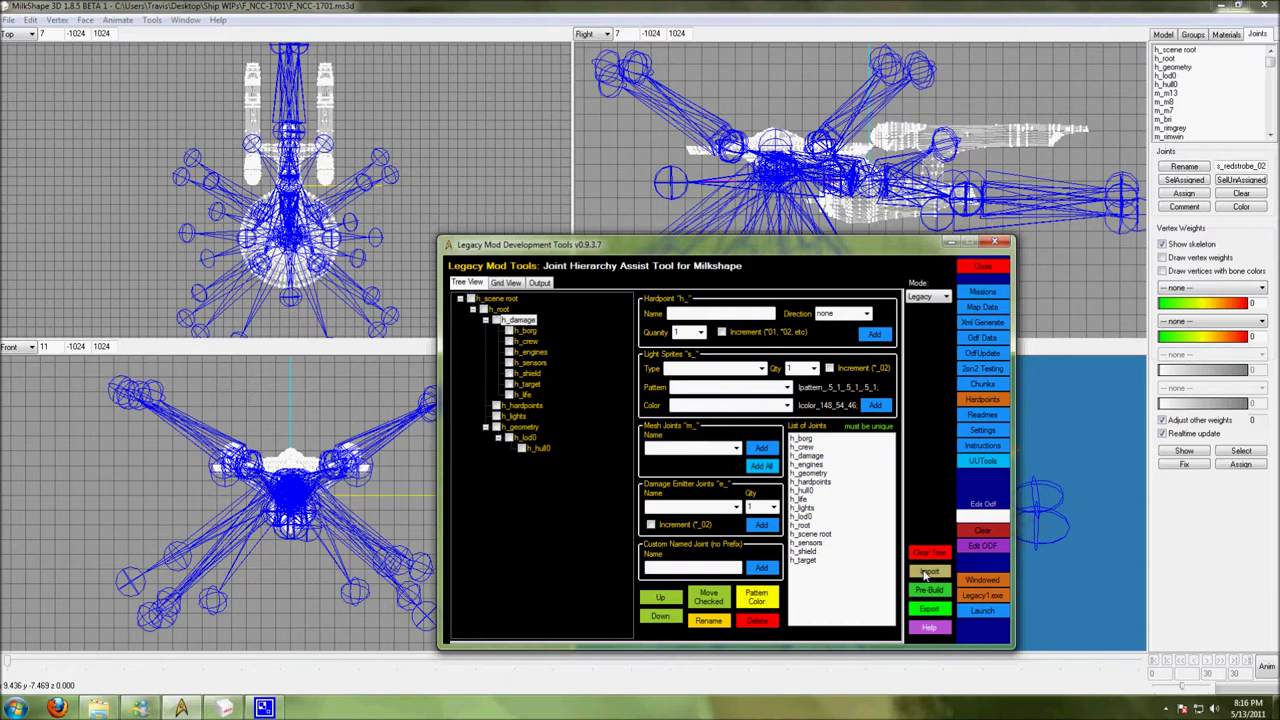
{"action": "left_click", "coordinate": [945, 297]}
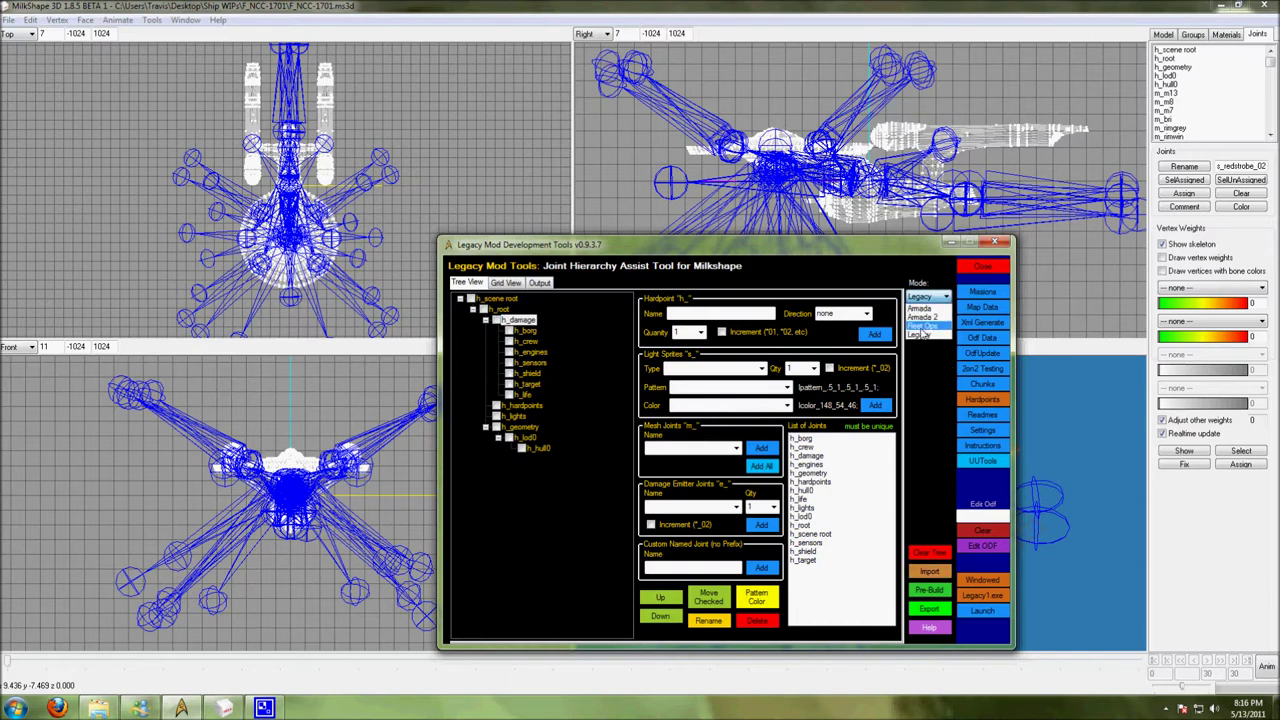
{"action": "left_click", "coordinate": [929, 362]}
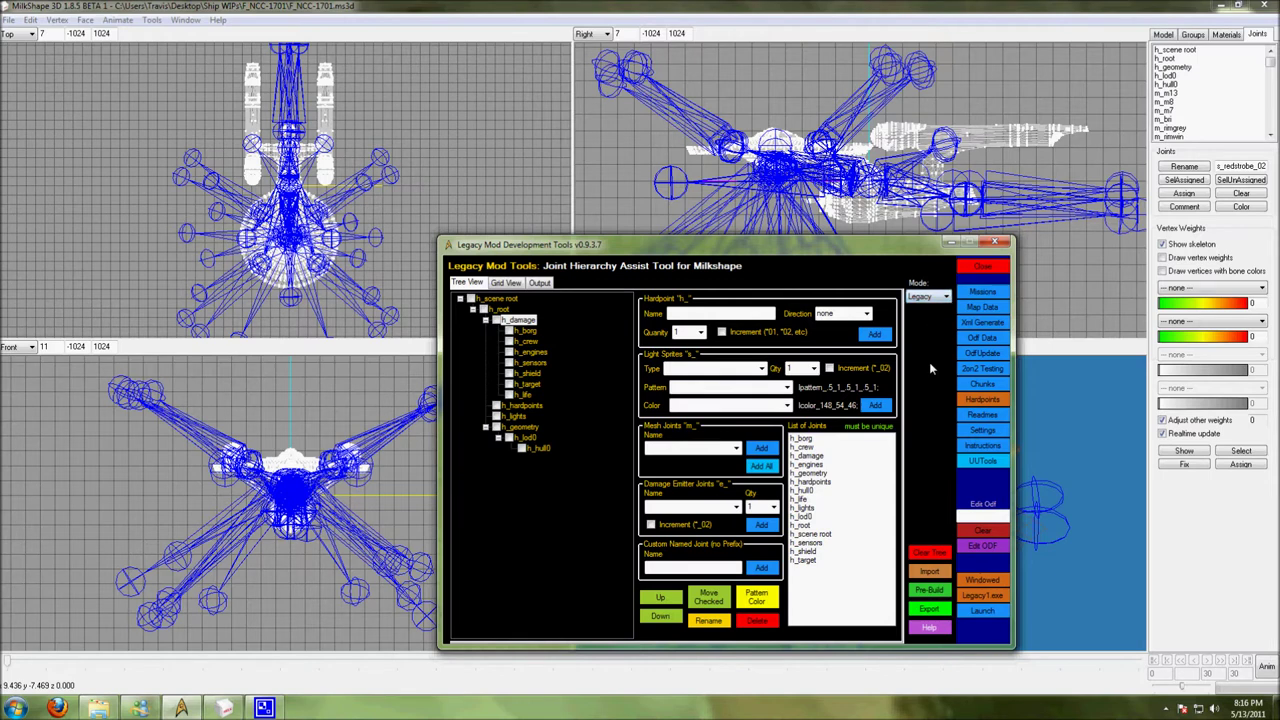
{"action": "left_click", "coordinate": [930, 571]}
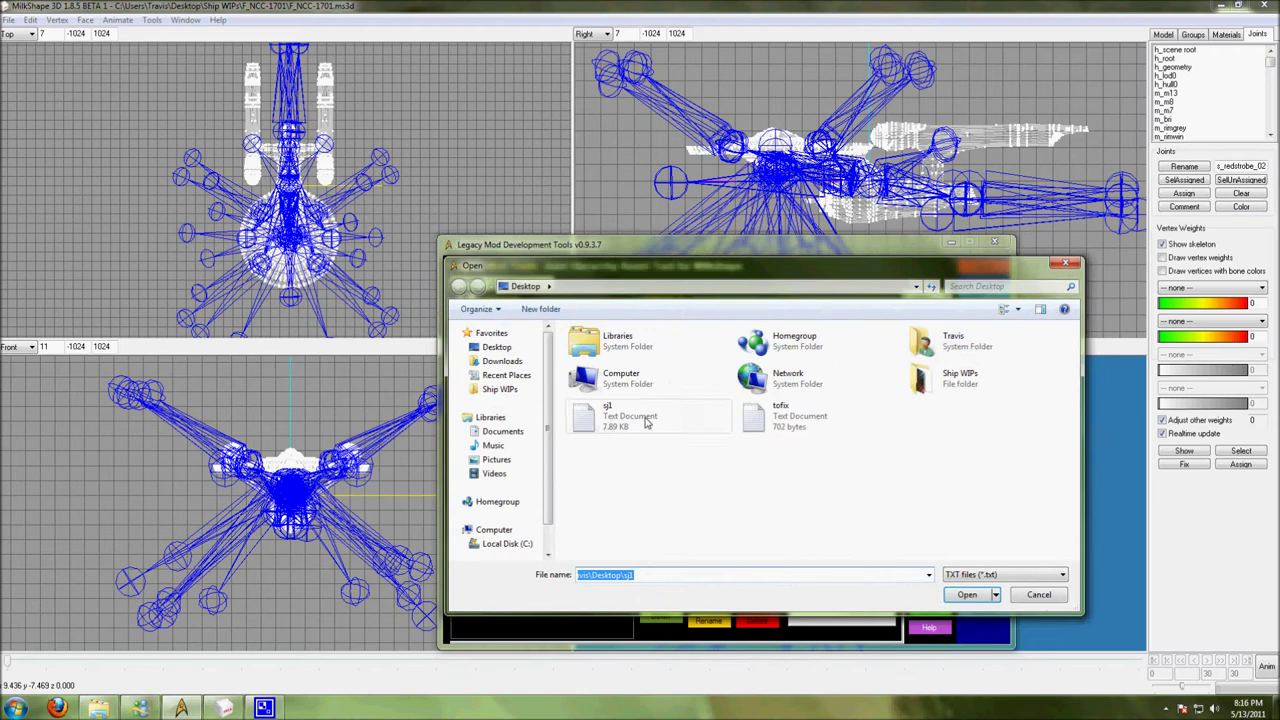
{"action": "left_click", "coordinate": [595, 421]}
{"action": "double_click", "coordinate": [595, 421]}
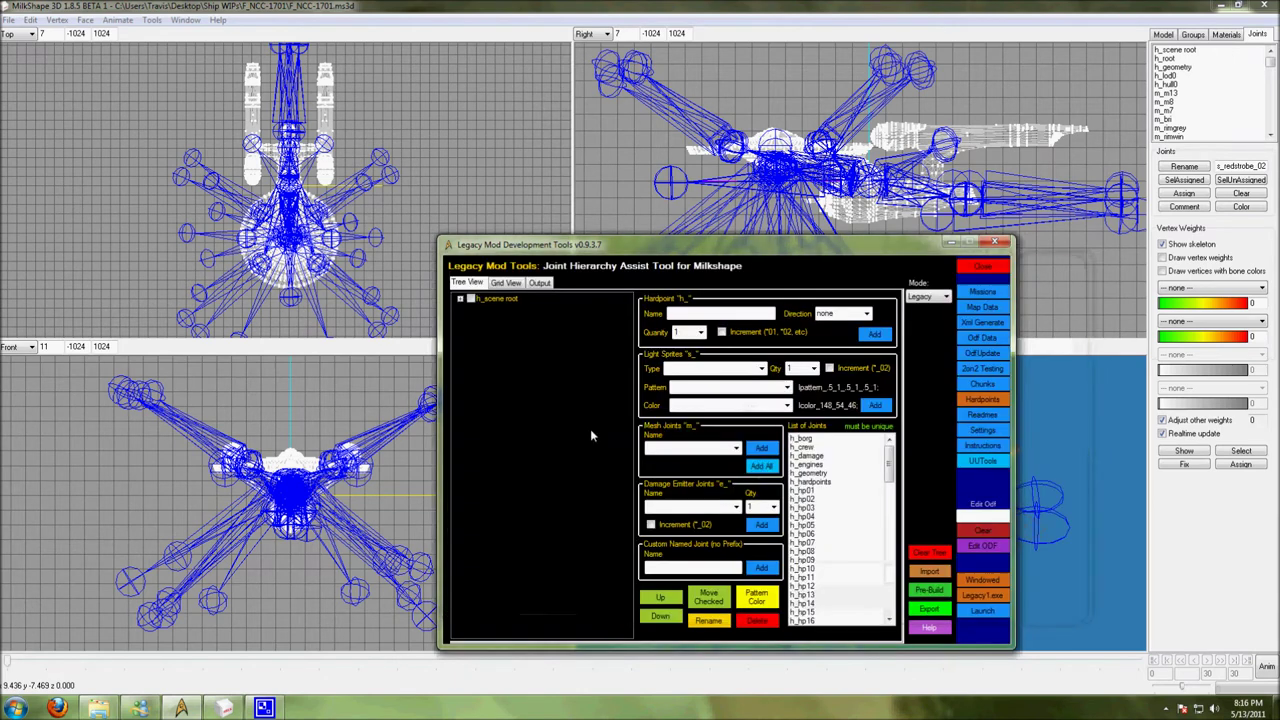
- Expand the imported tree to h_hull0 and examine the mesh joints from m_01:4 to m_in_F_NCC-1701
{"action": "left_click", "coordinate": [460, 299]}
{"action": "left_click", "coordinate": [473, 310]}
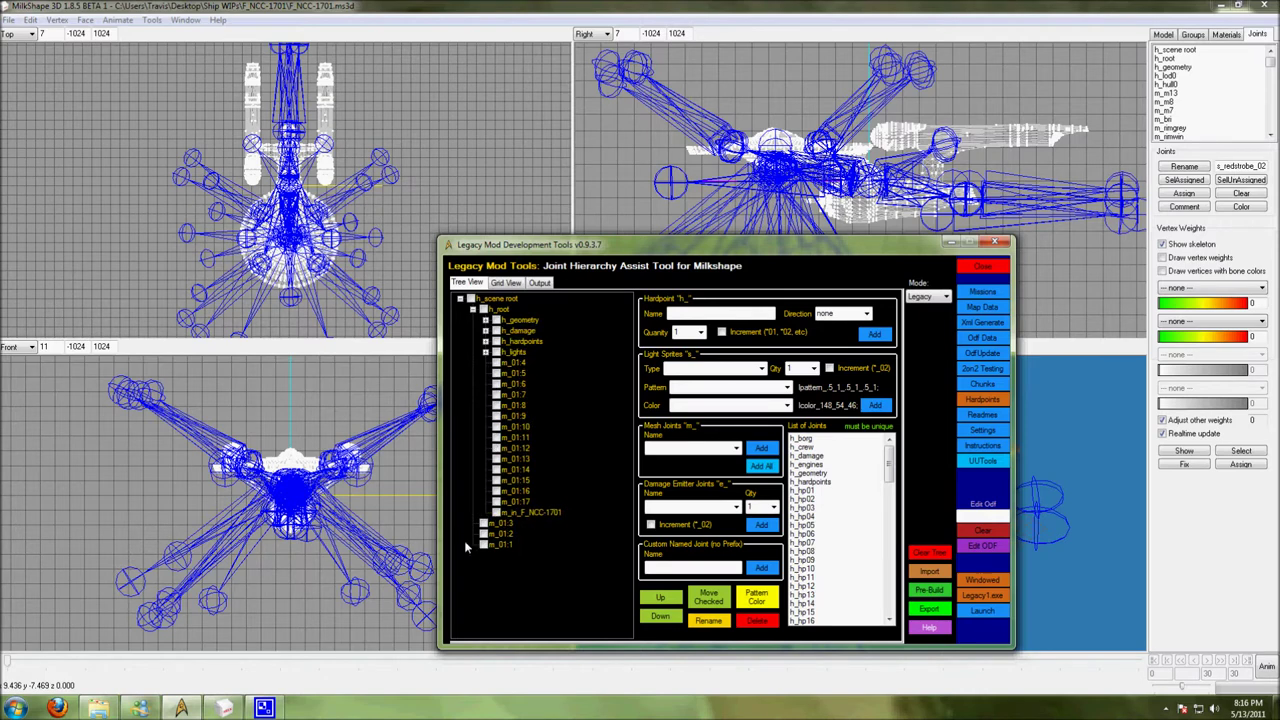
{"action": "left_click", "coordinate": [514, 364]}
{"action": "left_click", "coordinate": [485, 321]}
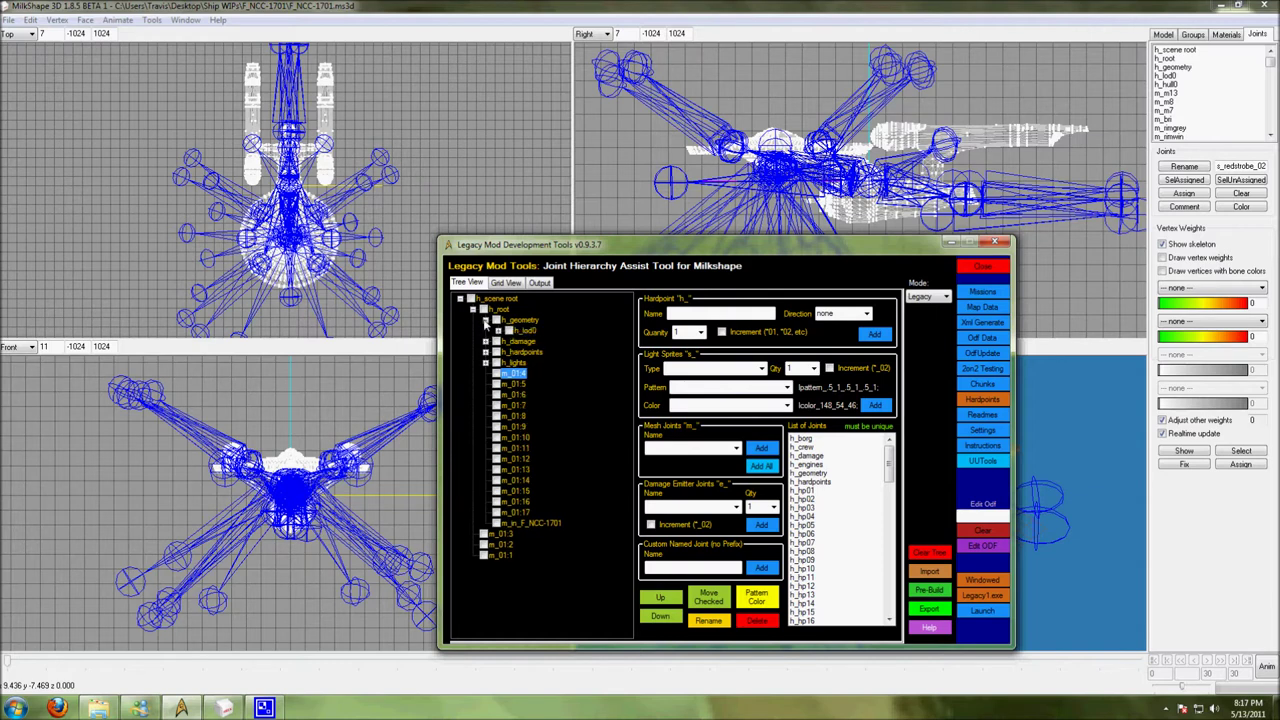
{"action": "left_click", "coordinate": [496, 331]}
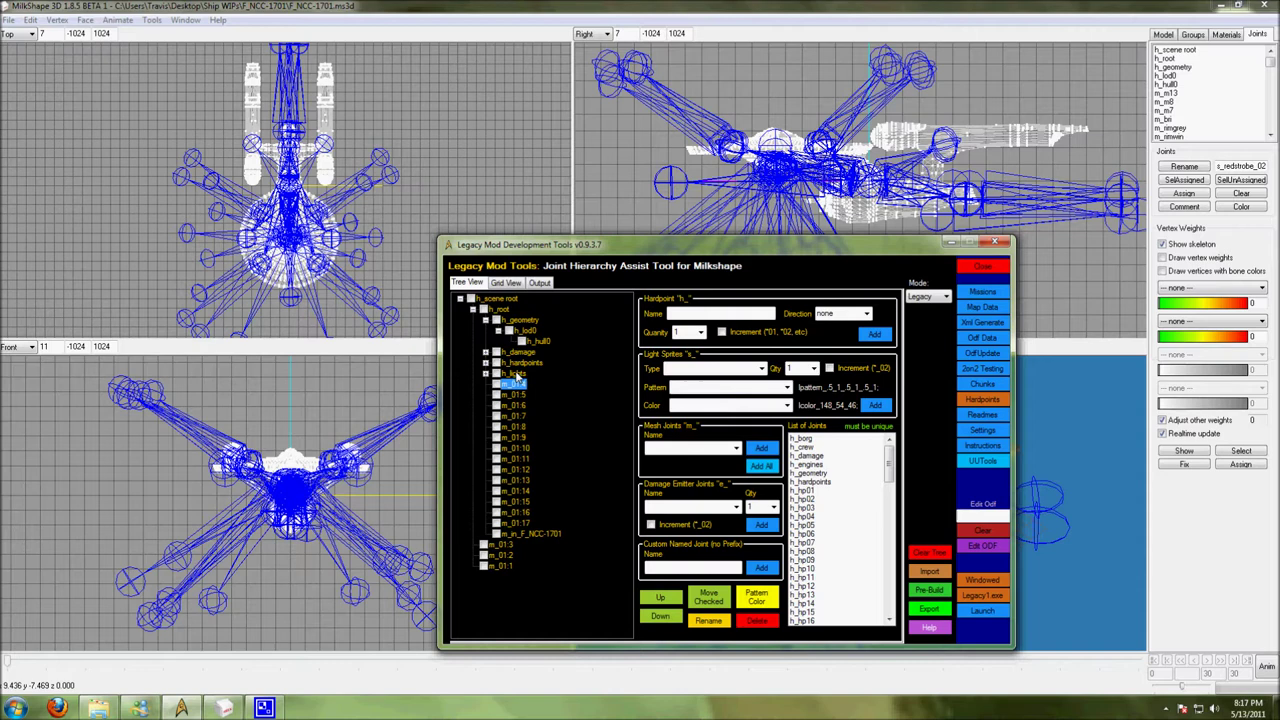
{"action": "left_click", "coordinate": [537, 342]}
{"action": "left_click", "coordinate": [530, 534]}
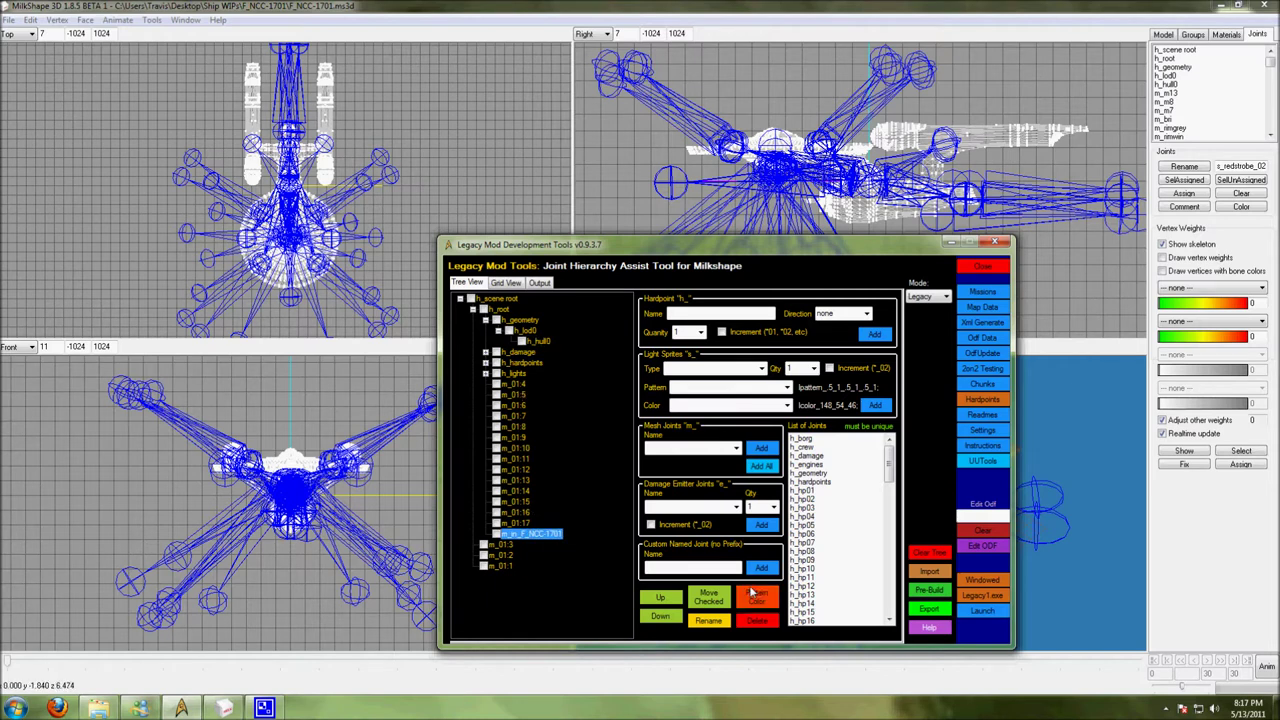
- Examine the imported joints and their parents in a grid, from h_engines to the m_01 mesh joints
{"action": "left_click", "coordinate": [506, 282]}
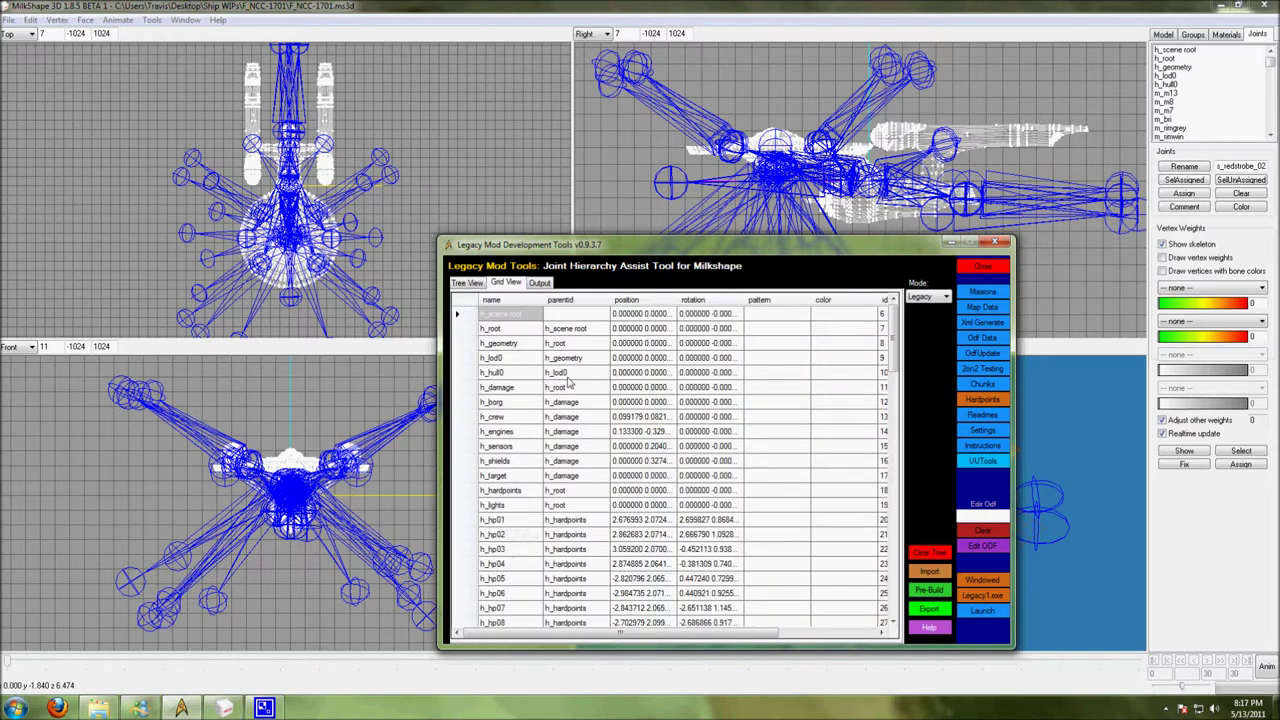
{"action": "left_click", "coordinate": [574, 432]}
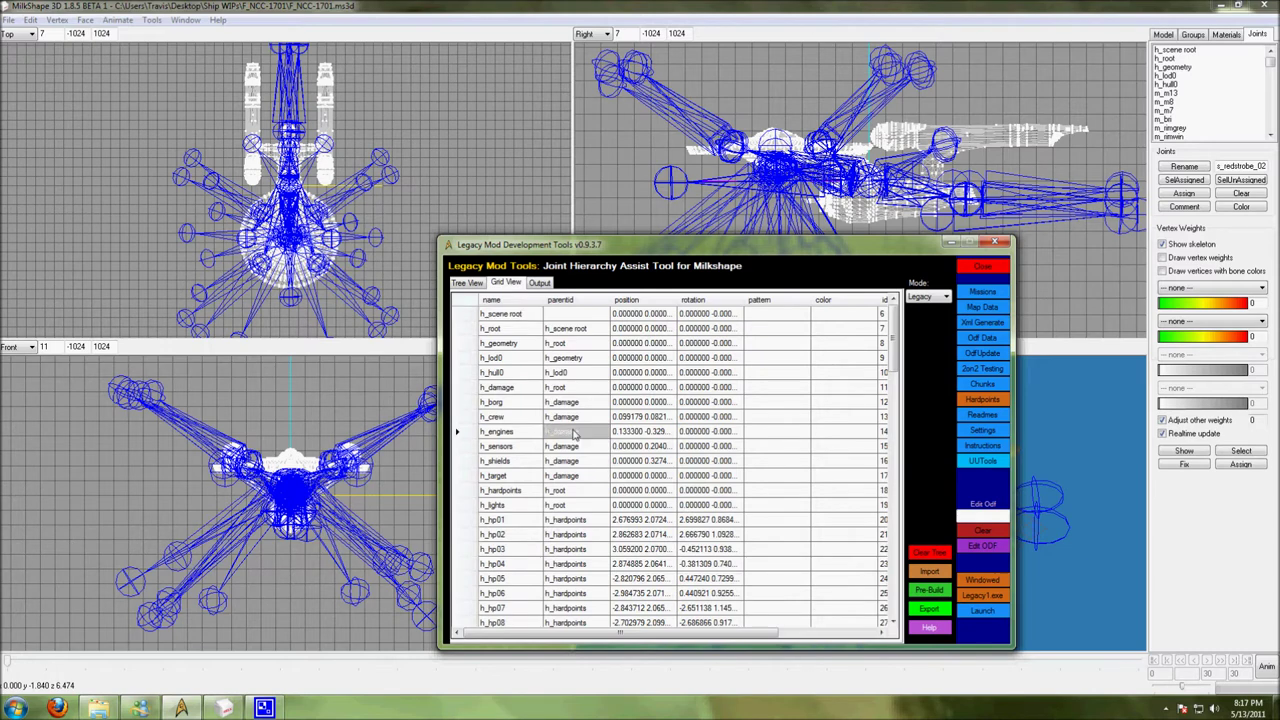
{"action": "scroll", "coordinate": [570, 430], "scroll_direction": "down", "scroll_amount": 18}
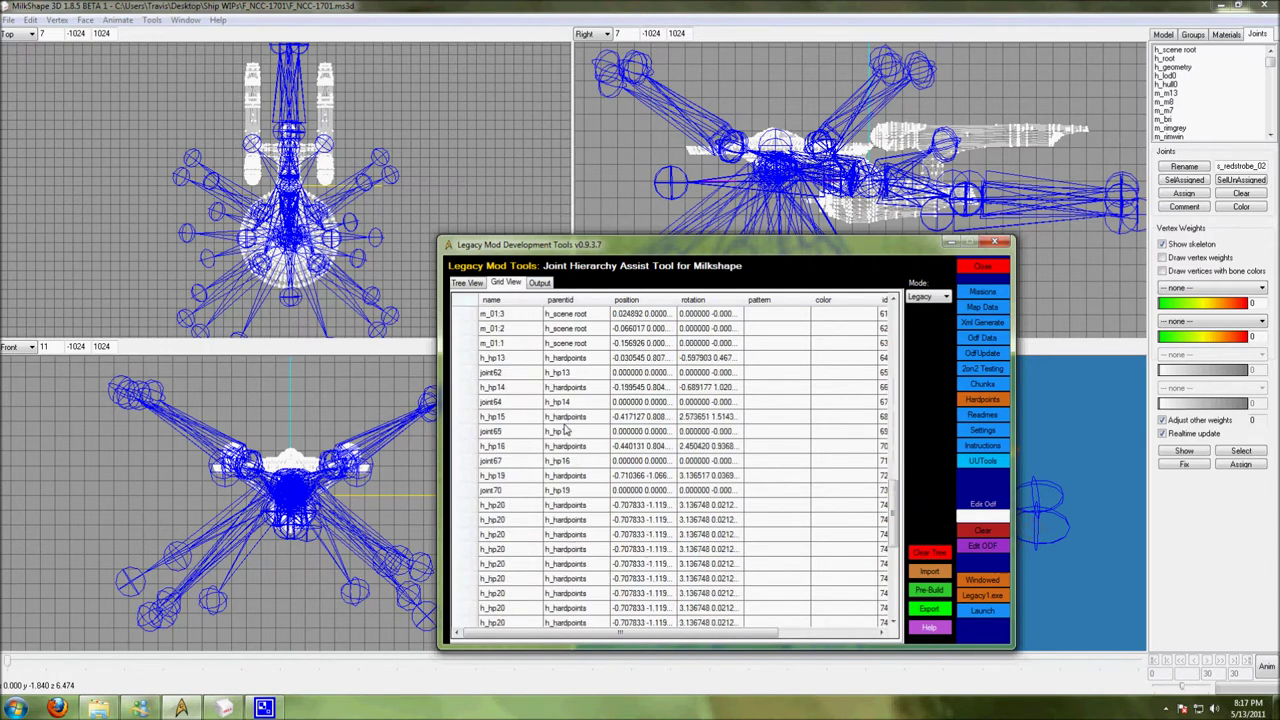
{"action": "scroll", "coordinate": [565, 430], "scroll_direction": "up", "scroll_amount": 2}
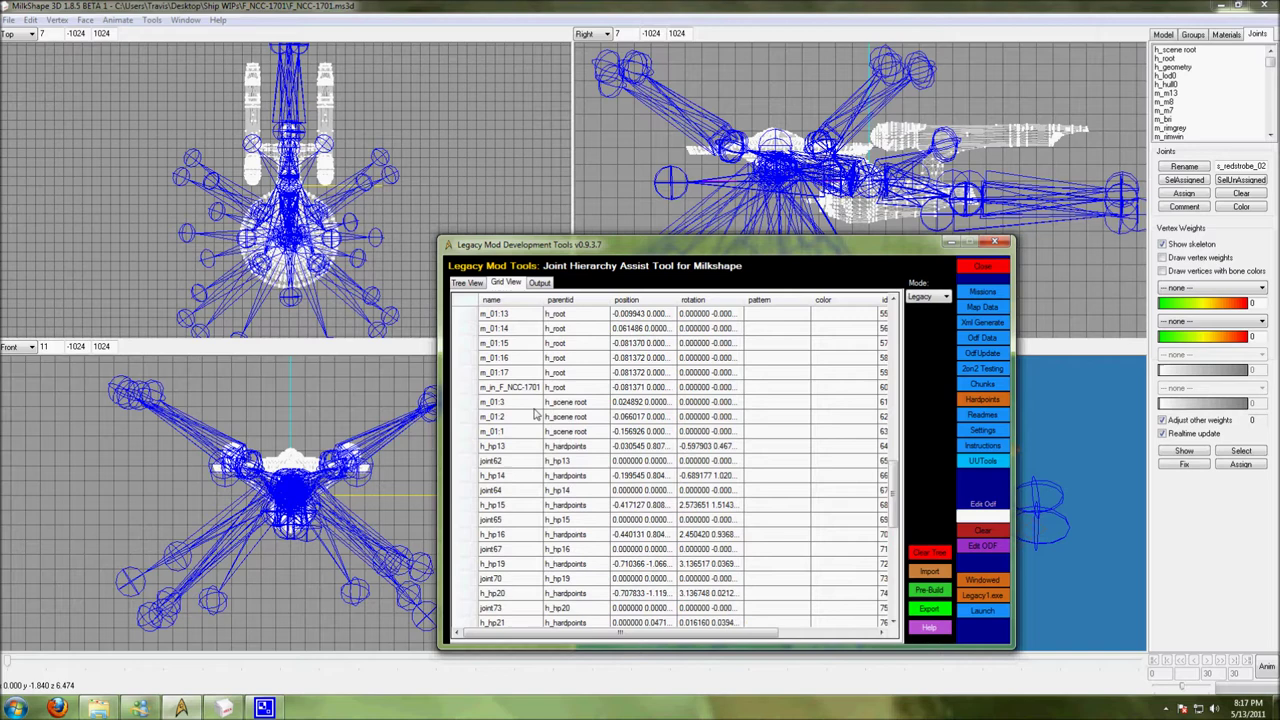
{"action": "scroll", "coordinate": [540, 410], "scroll_direction": "up", "scroll_amount": 3}
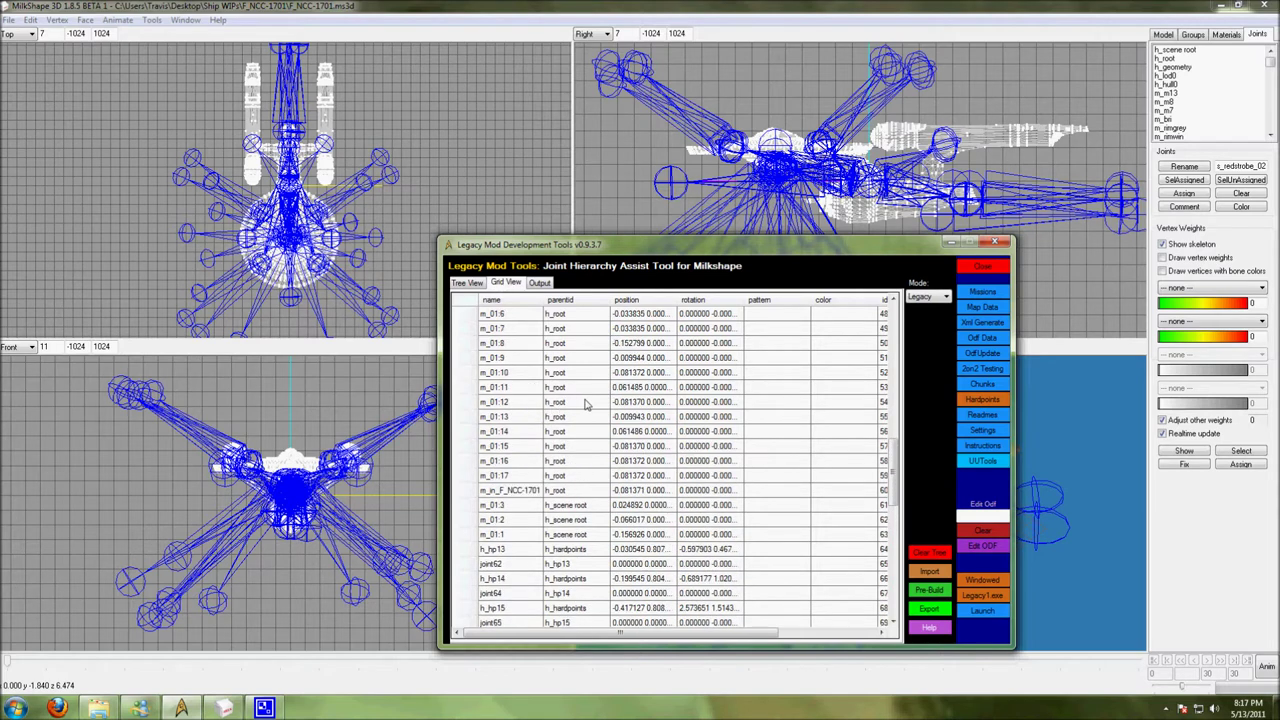
{"action": "scroll", "coordinate": [587, 403], "scroll_direction": "up", "scroll_amount": 2}
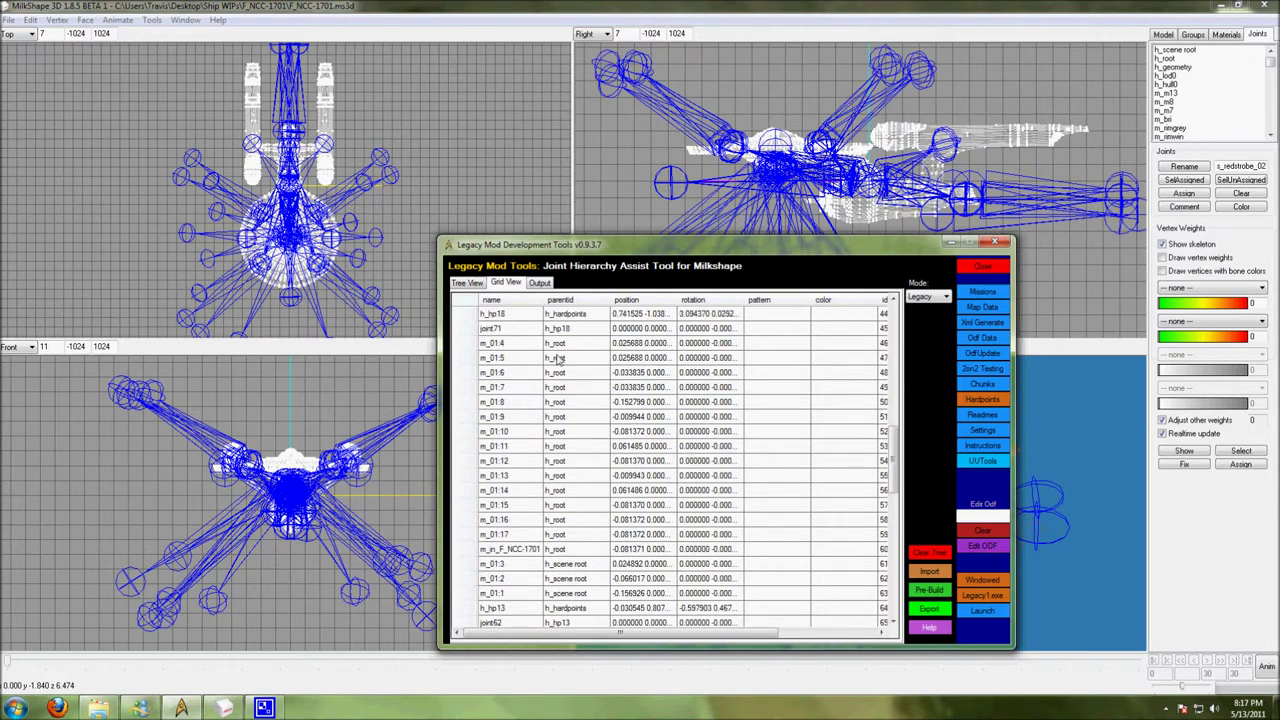
- Widen the position column and check the full positions of the mesh joints from m_01:4 to m_01:1
{"action": "left_click", "coordinate": [522, 345]}
{"action": "left_click", "coordinate": [662, 345]}
{"action": "left_click_drag", "start_coordinate": [677, 307], "coordinate": [727, 302]}
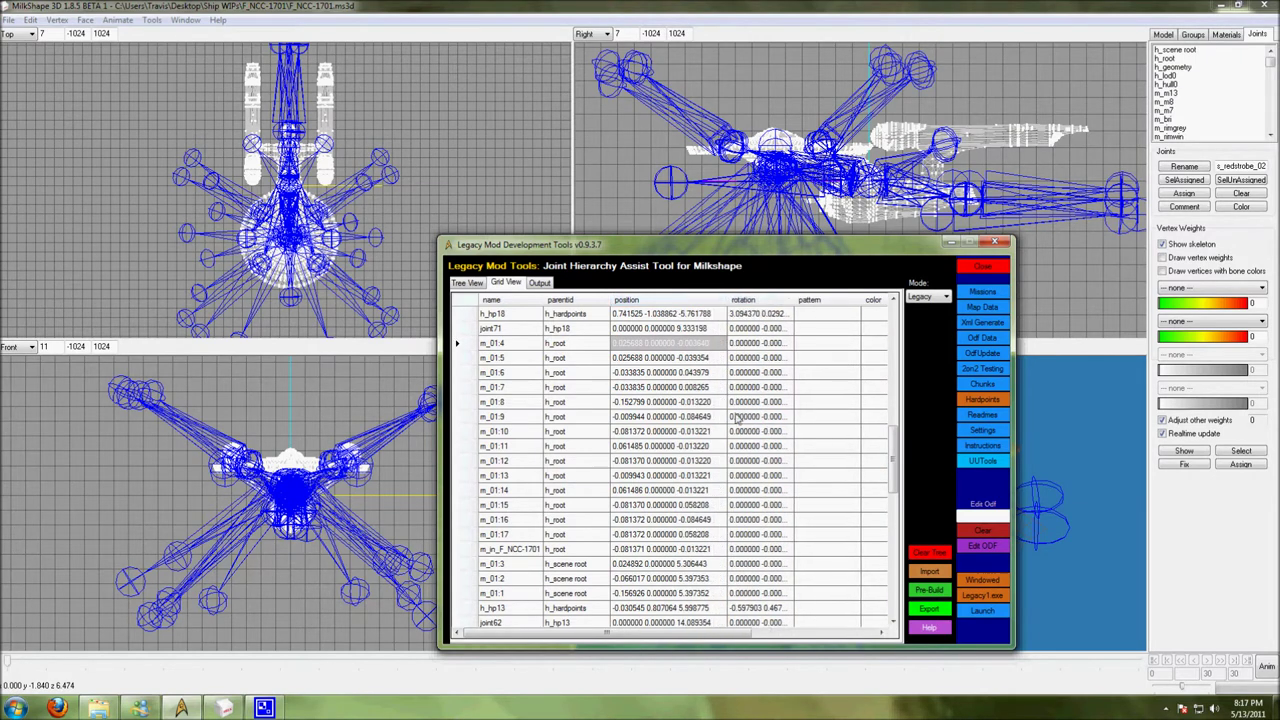
{"action": "left_click", "coordinate": [628, 594]}
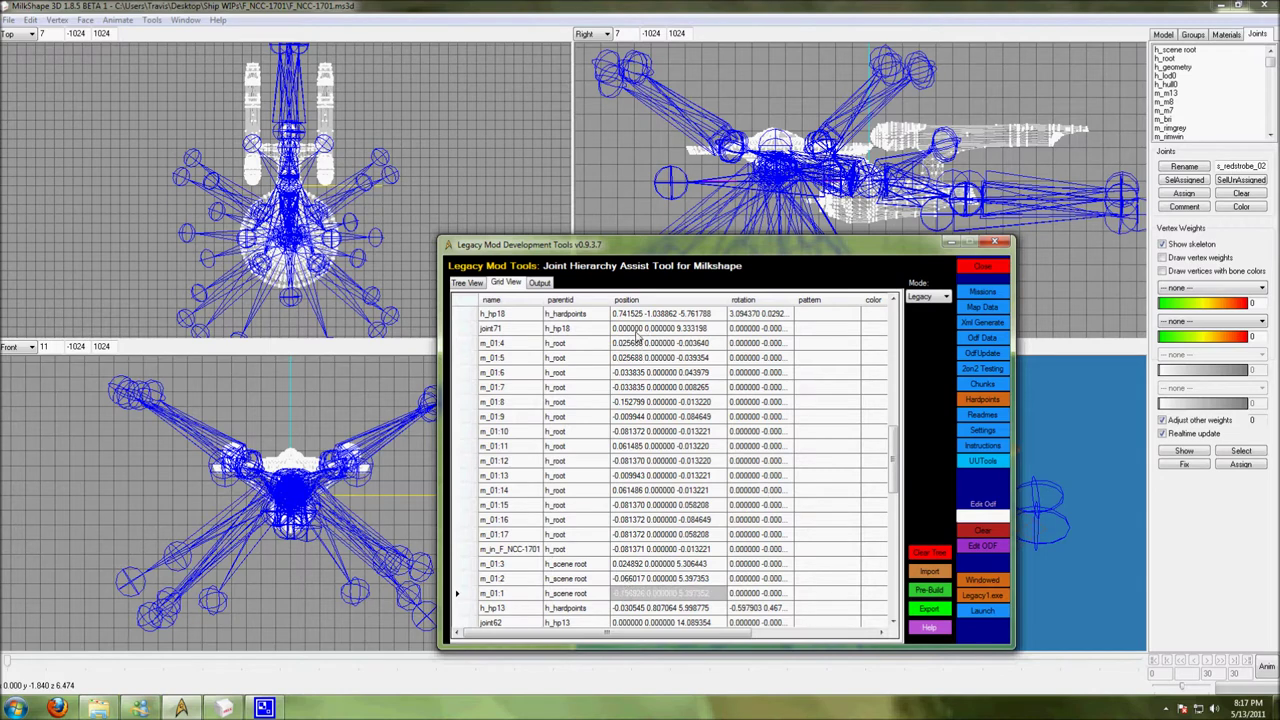
- Compare the positions of the mesh joints m_01:4, m_01:15 and m_01:12 in the grid
{"action": "scroll", "coordinate": [628, 335], "scroll_direction": "up", "scroll_amount": 1}
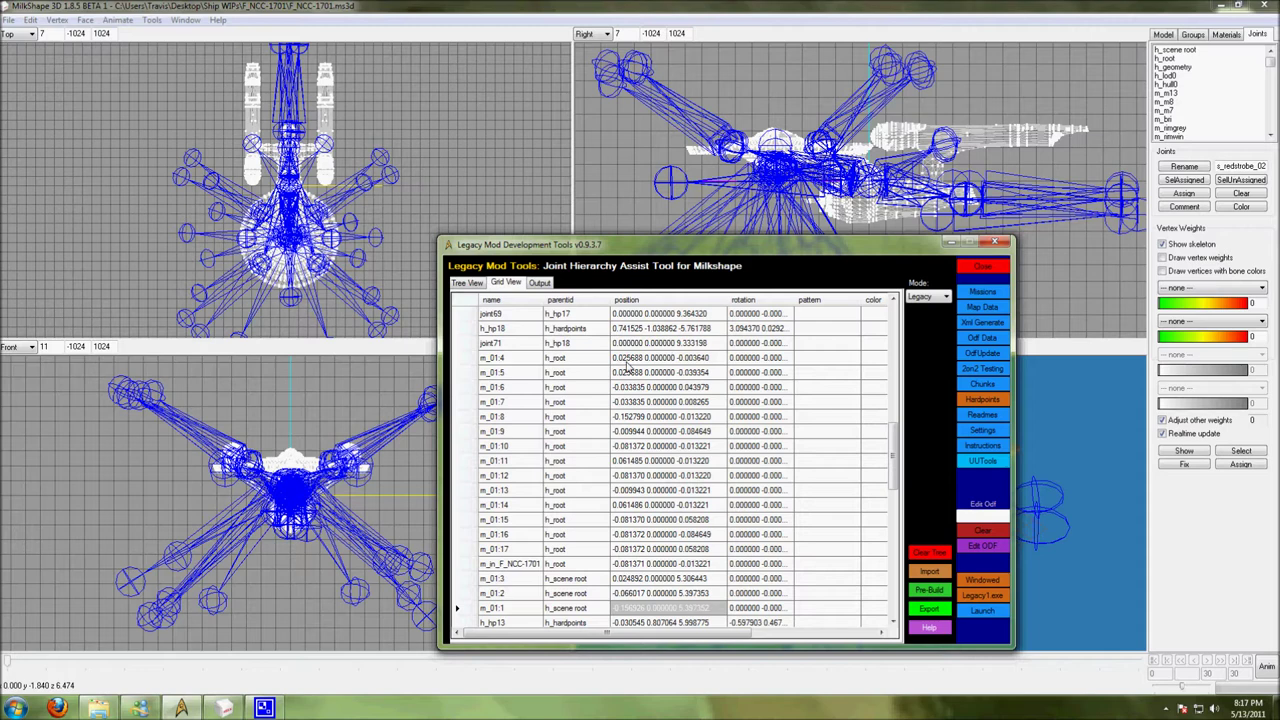
{"action": "left_click", "coordinate": [626, 359]}
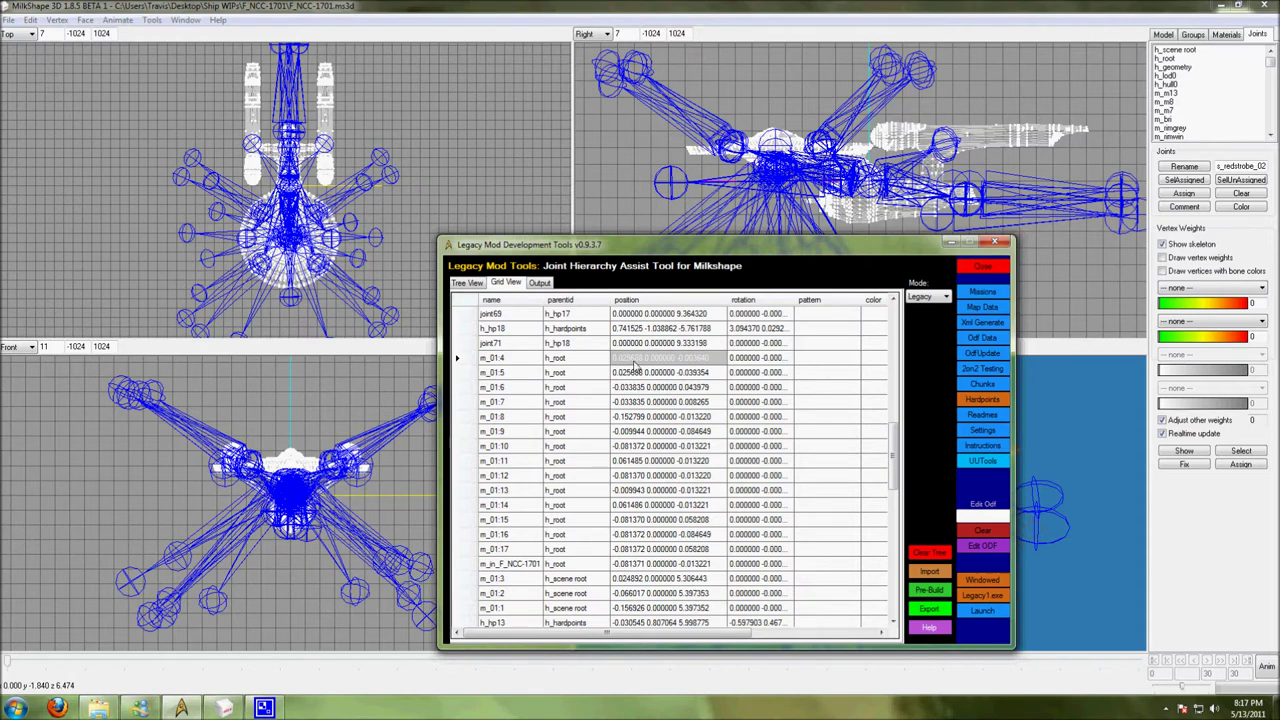
{"action": "left_click", "coordinate": [650, 522]}
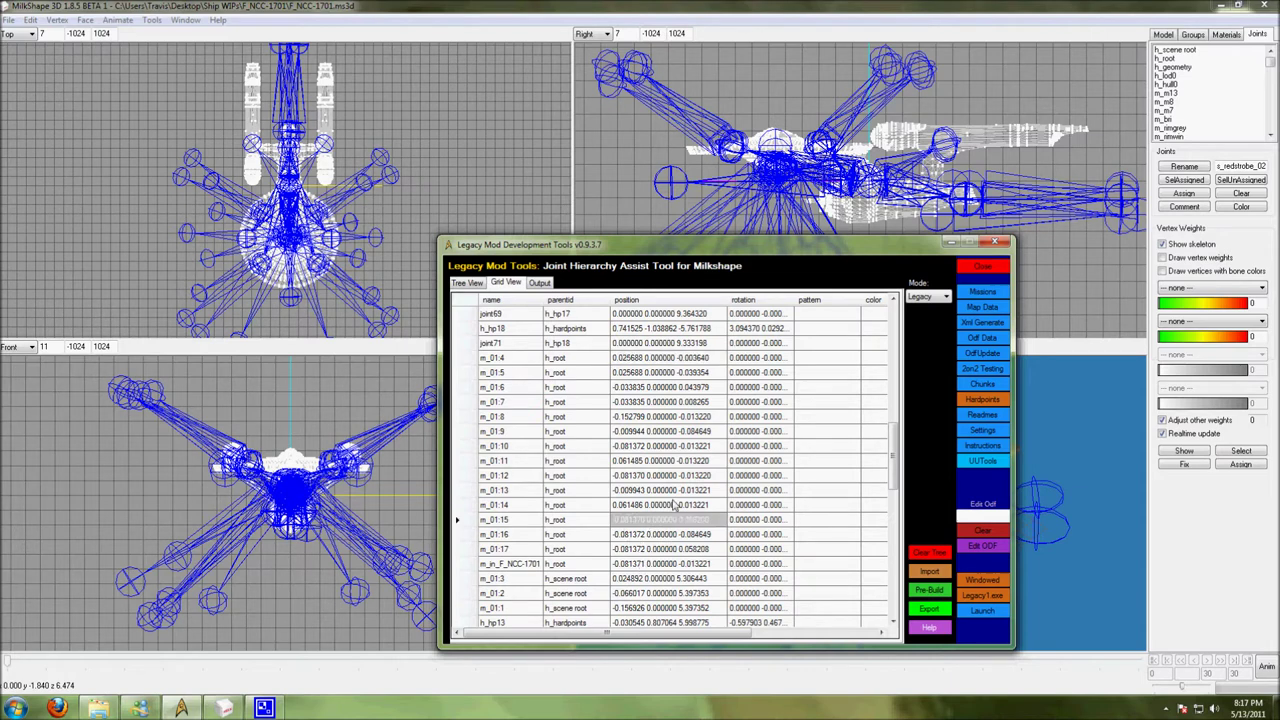
{"action": "left_click", "coordinate": [655, 477], "text": "ctrl"}
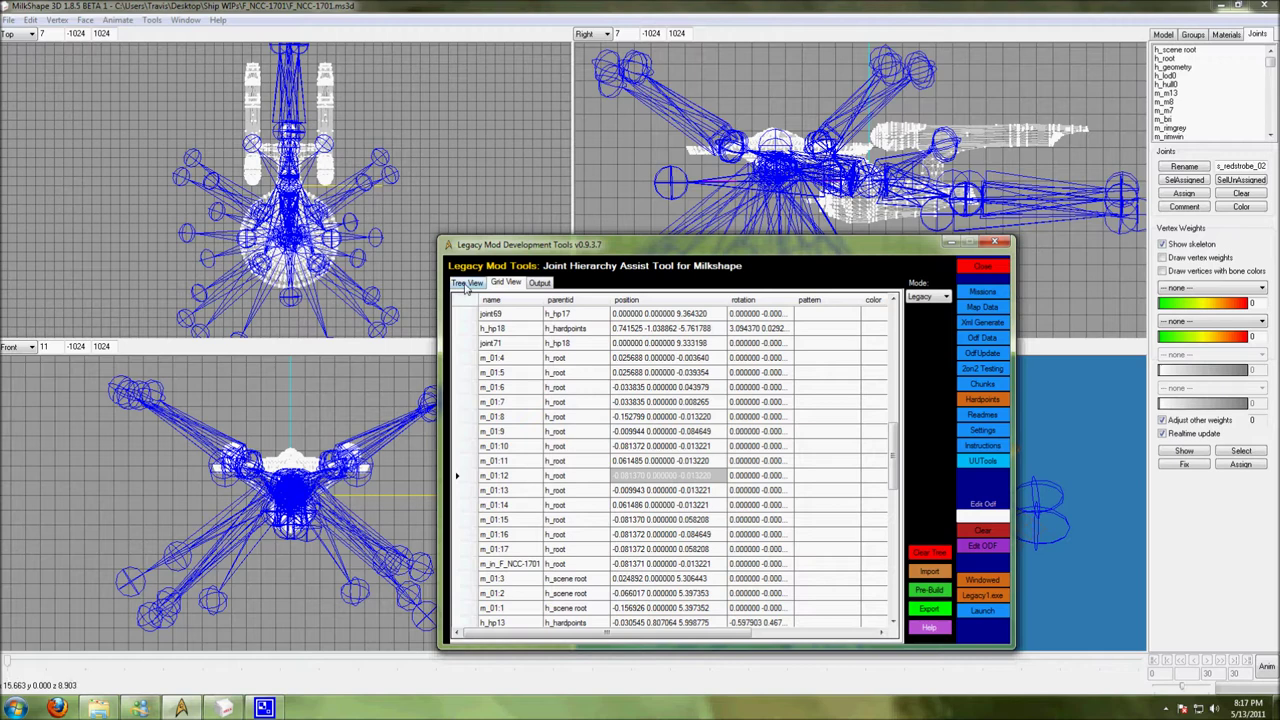
- Return to the joint tree and delete the mesh joints under h_root, from m_in_F_NCC-1701 back through m_01:4
{"action": "left_click", "coordinate": [466, 285]}
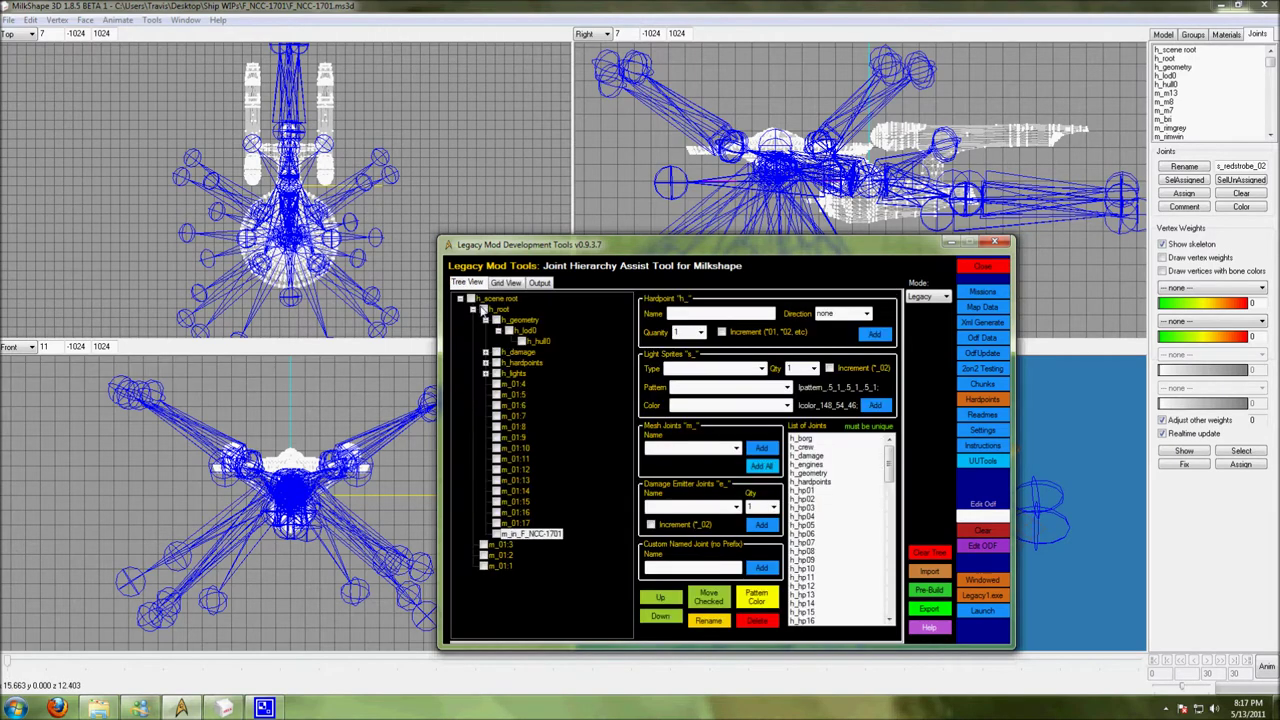
{"action": "left_click", "coordinate": [512, 386]}
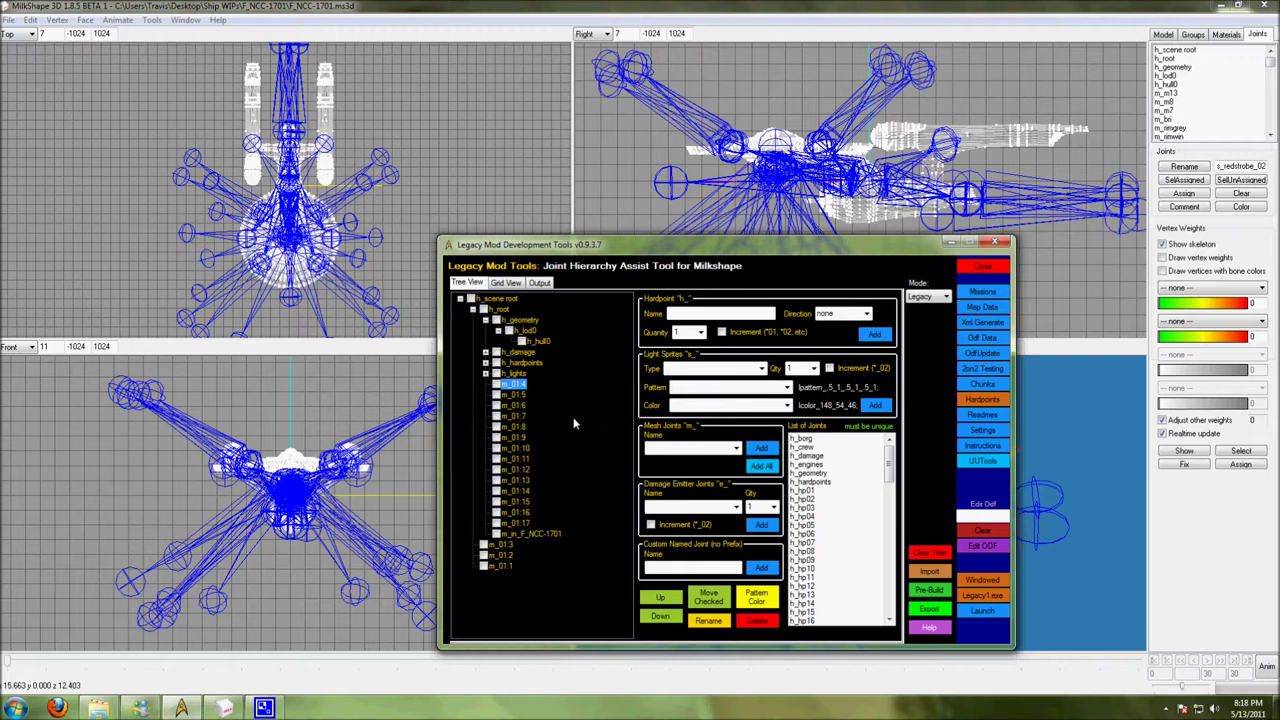
{"action": "left_click", "coordinate": [519, 536]}
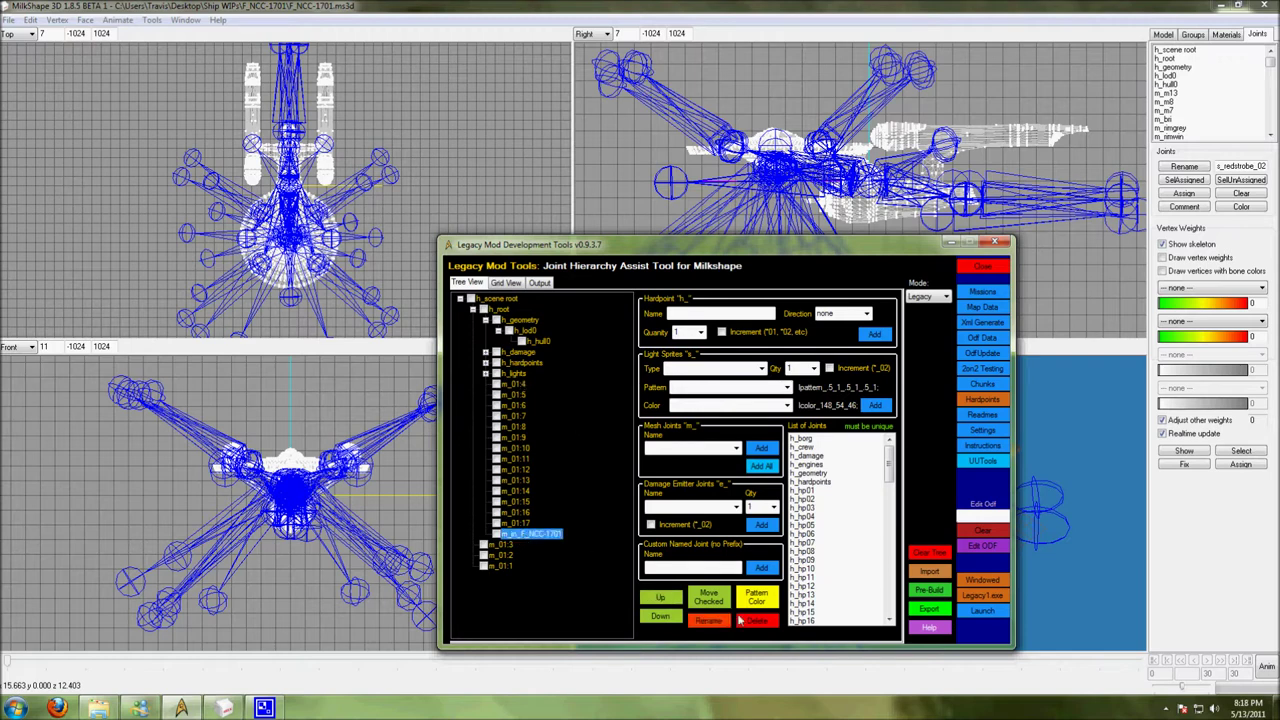
{"action": "left_click", "coordinate": [762, 621]}
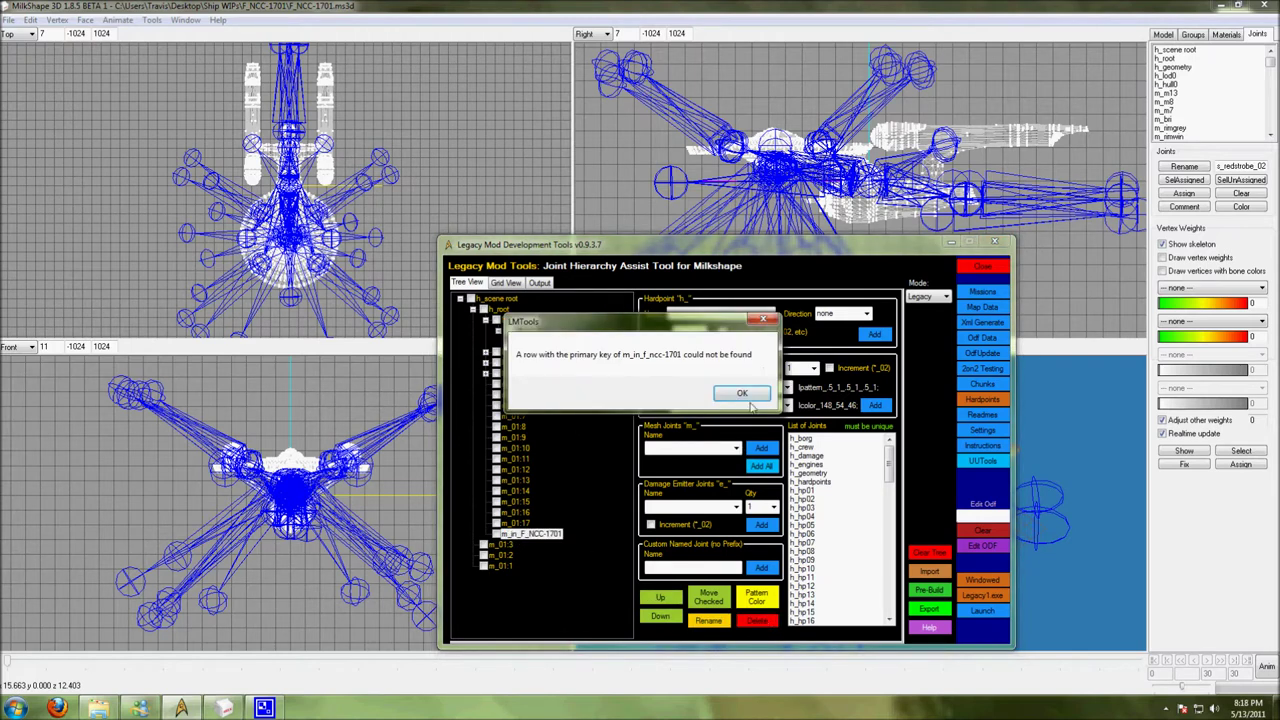
{"action": "left_click", "coordinate": [740, 393]}
{"action": "left_click", "coordinate": [757, 622]}
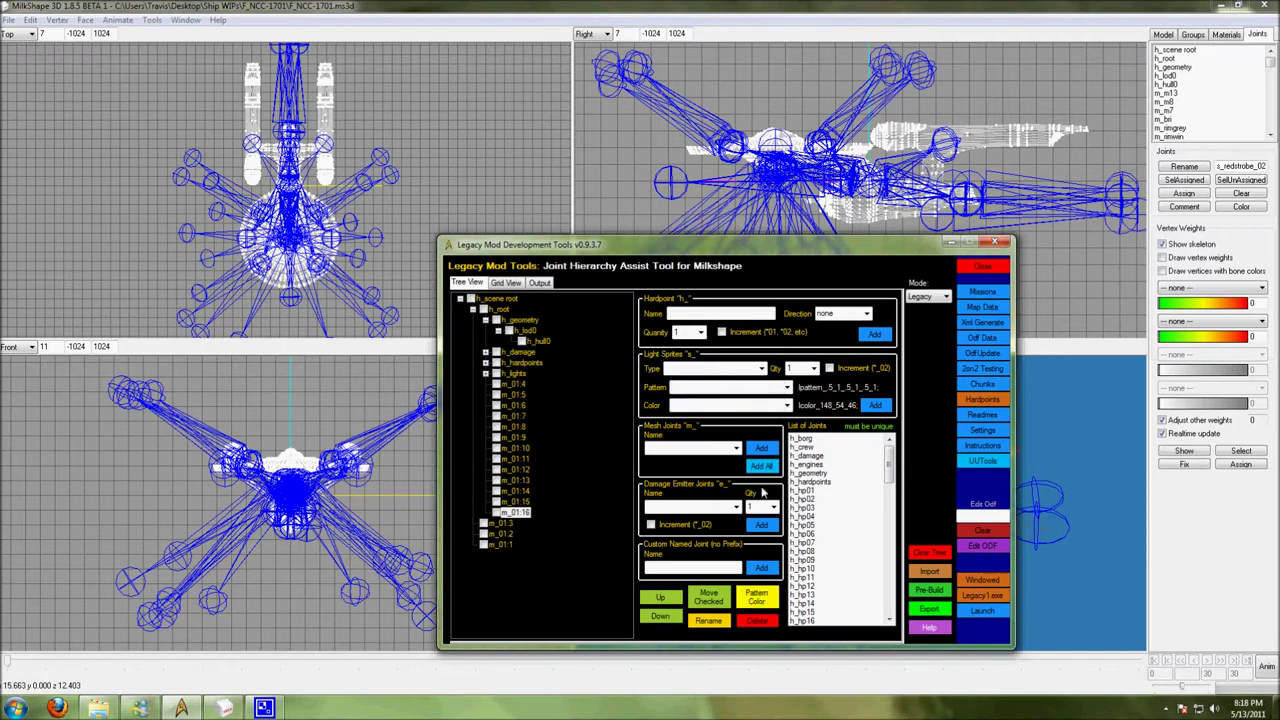
{"action": "left_click", "coordinate": [758, 622]}
{"action": "left_click", "coordinate": [757, 622]}
{"action": "left_click", "coordinate": [757, 622]}
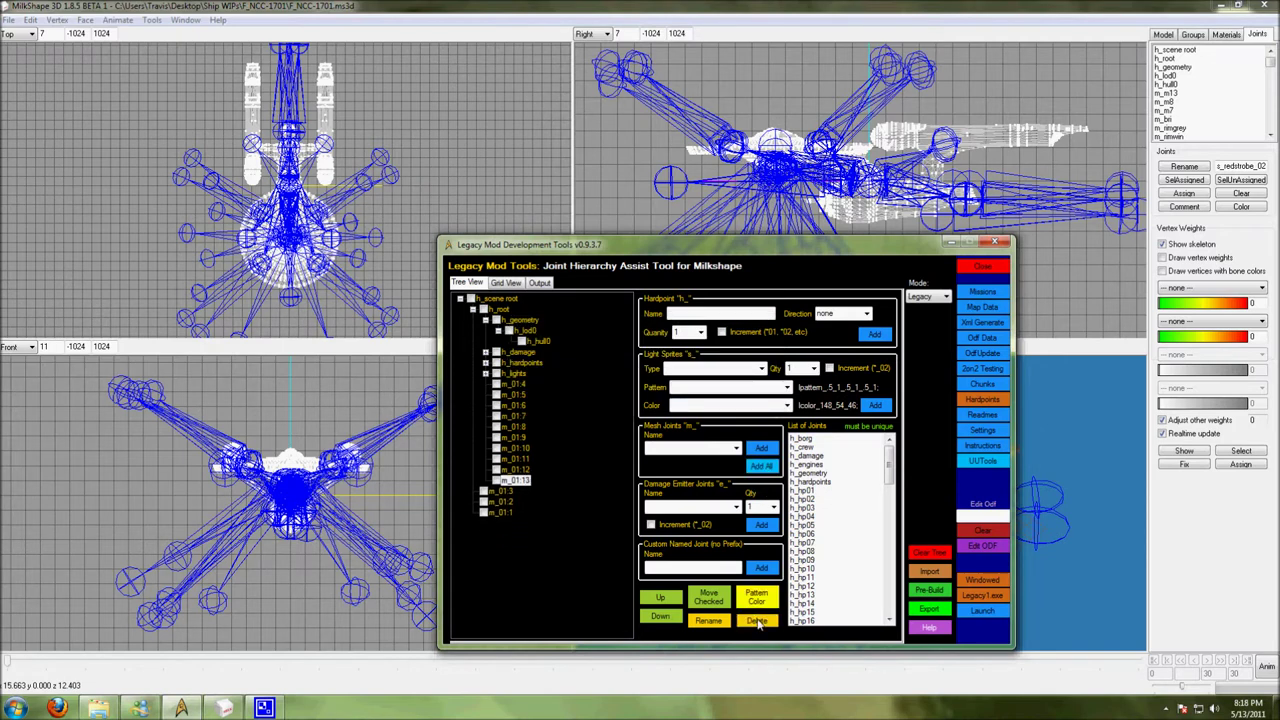
{"action": "left_click", "coordinate": [757, 622]}
{"action": "left_click", "coordinate": [757, 622]}
{"action": "left_click", "coordinate": [757, 622]}
{"action": "left_click", "coordinate": [757, 622]}
{"action": "left_click", "coordinate": [757, 622]}
{"action": "left_click", "coordinate": [757, 622]}
{"action": "left_click", "coordinate": [757, 622]}
{"action": "left_click", "coordinate": [757, 622]}
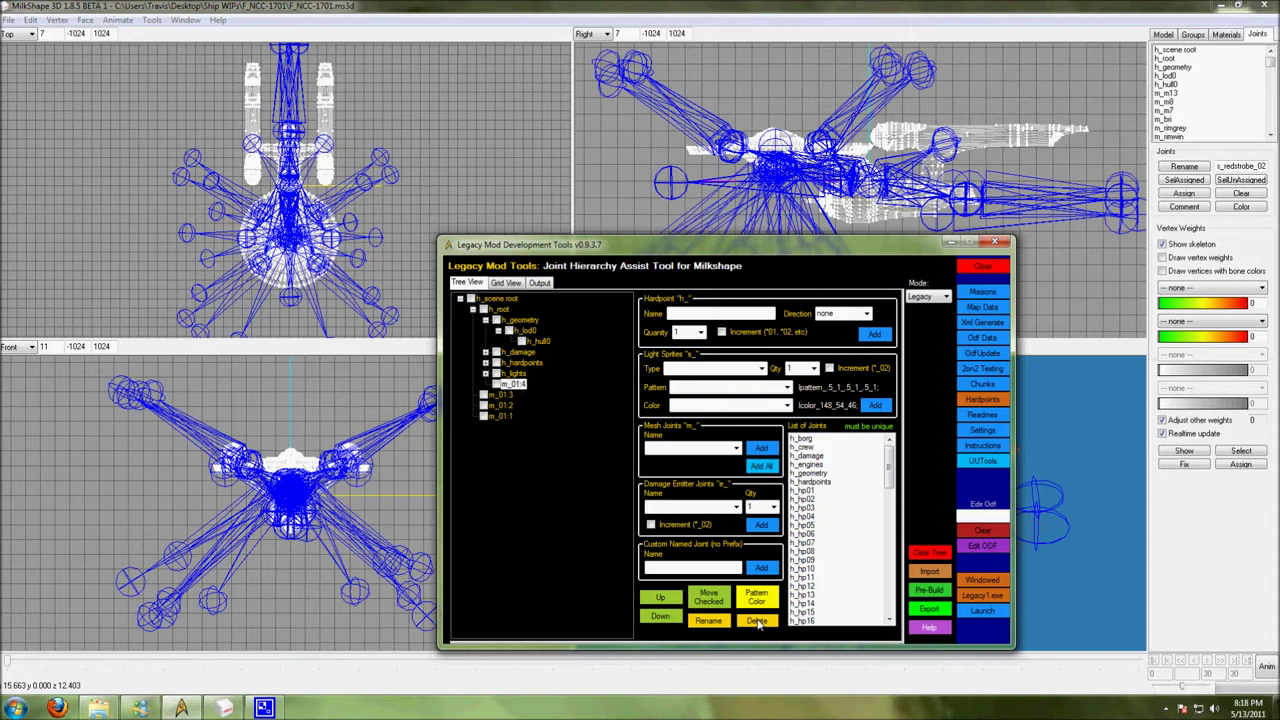
{"action": "left_click", "coordinate": [757, 622]}
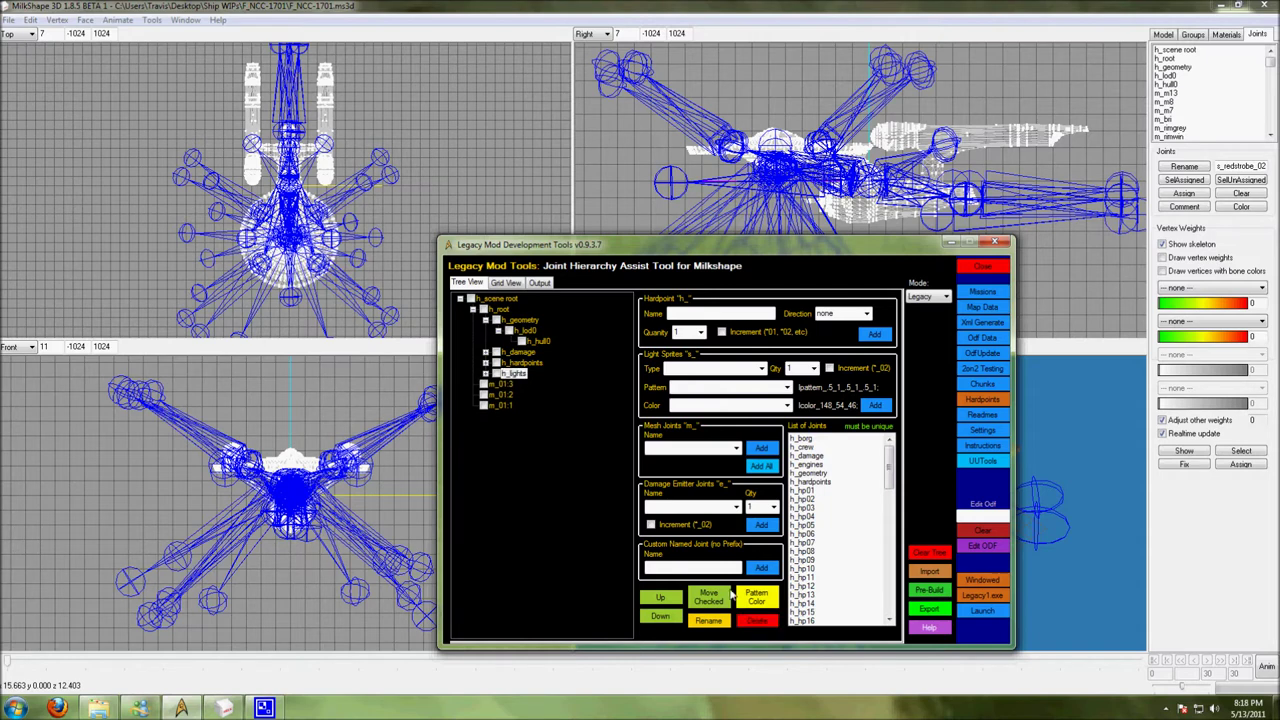
- Delete the mesh joints m_01:1, m_01:2 and m_01:3 under h_scene root
{"action": "left_click", "coordinate": [757, 622]}
{"action": "left_click", "coordinate": [757, 622]}
{"action": "left_click", "coordinate": [757, 622]}
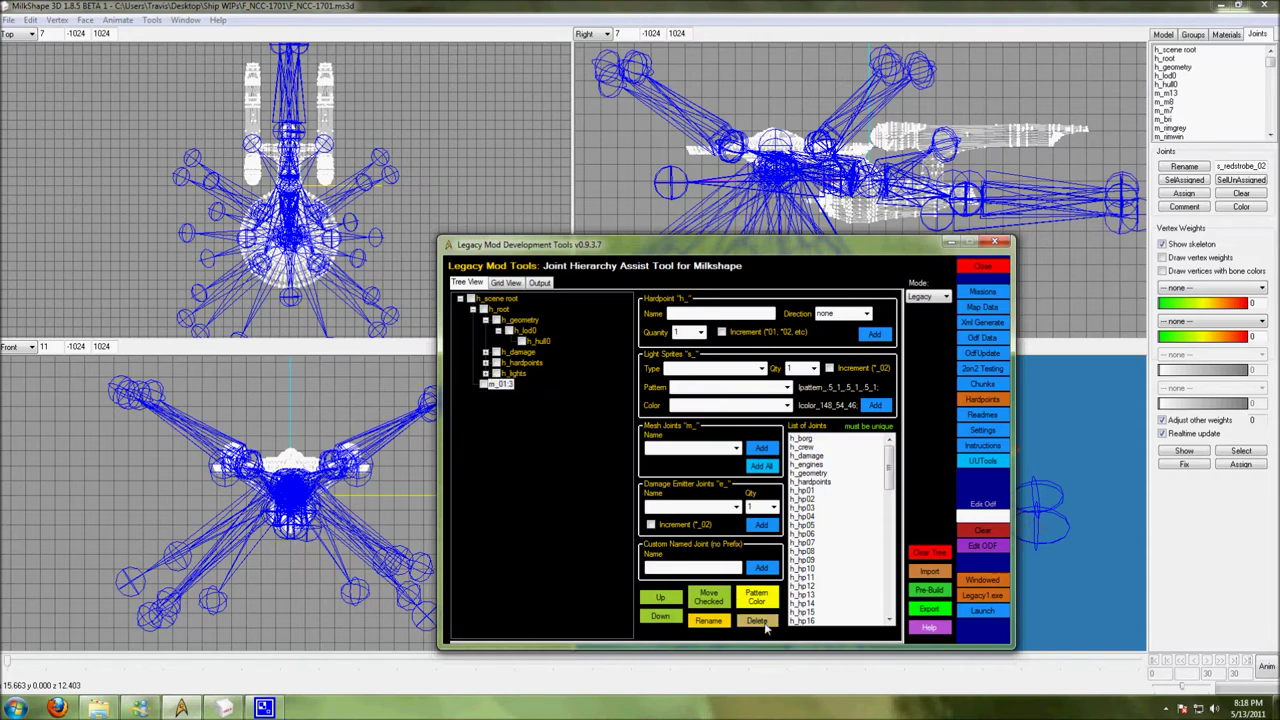
- Examine the child joints of h_lights, h_hardpoints and h_damage, collapsing each branch again
{"action": "left_click", "coordinate": [486, 374]}
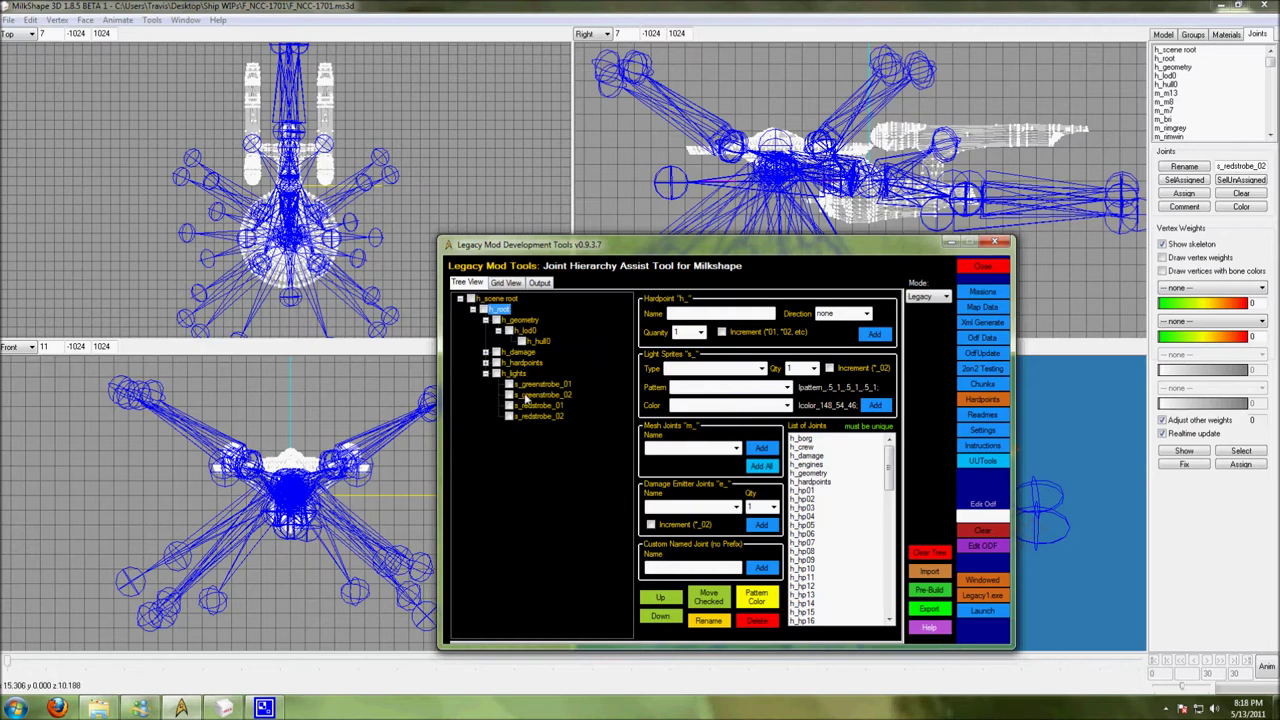
{"action": "left_click", "coordinate": [486, 364]}
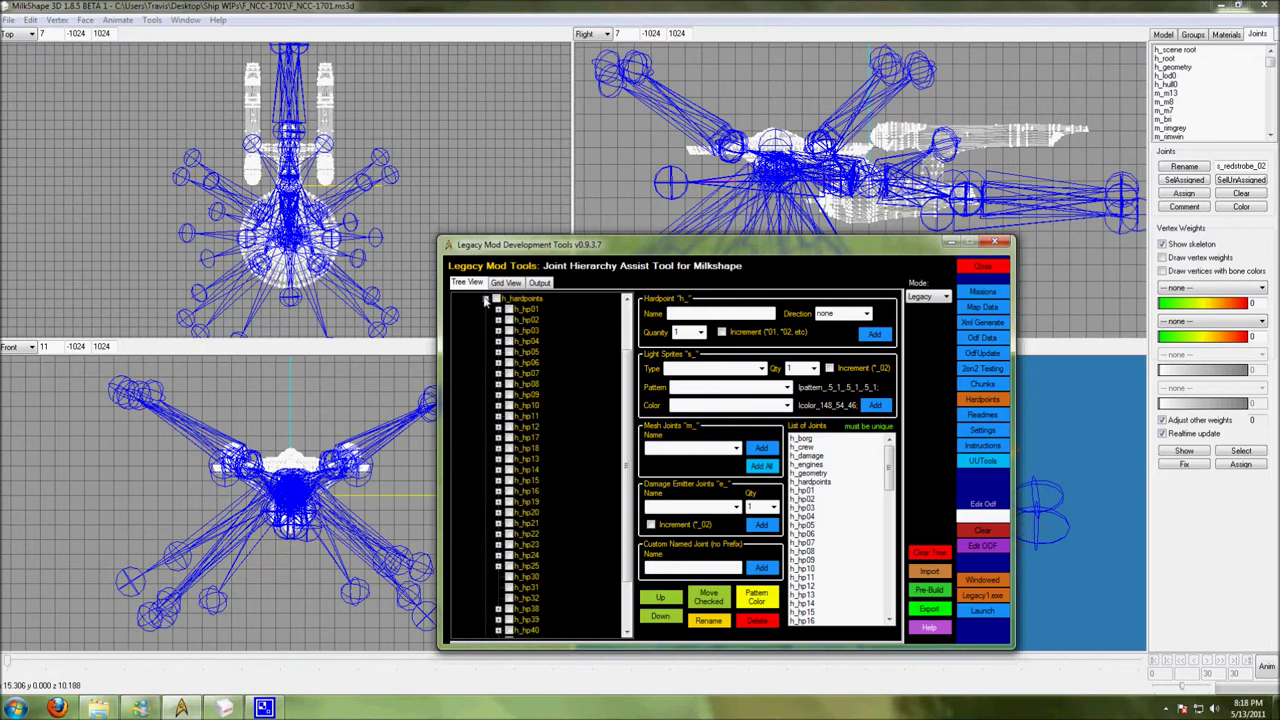
{"action": "left_click", "coordinate": [486, 300]}
{"action": "left_click", "coordinate": [486, 374]}
{"action": "left_click", "coordinate": [486, 352]}
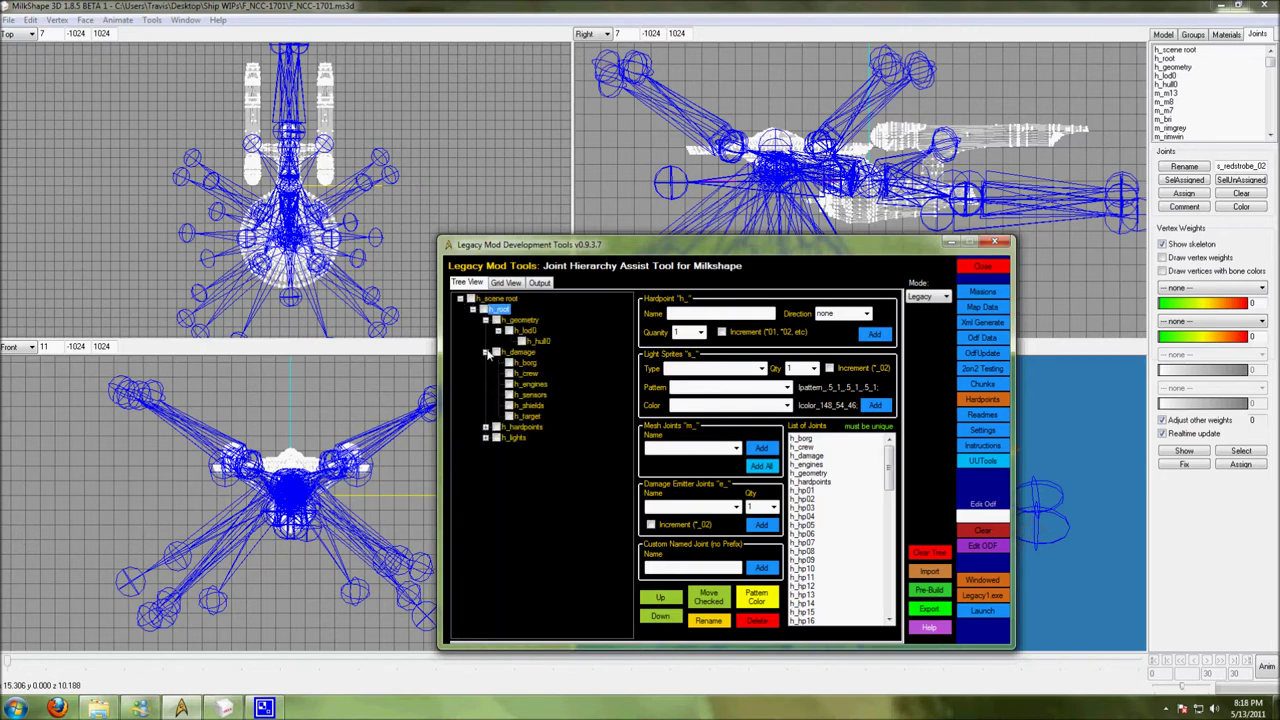
{"action": "left_click", "coordinate": [485, 353]}
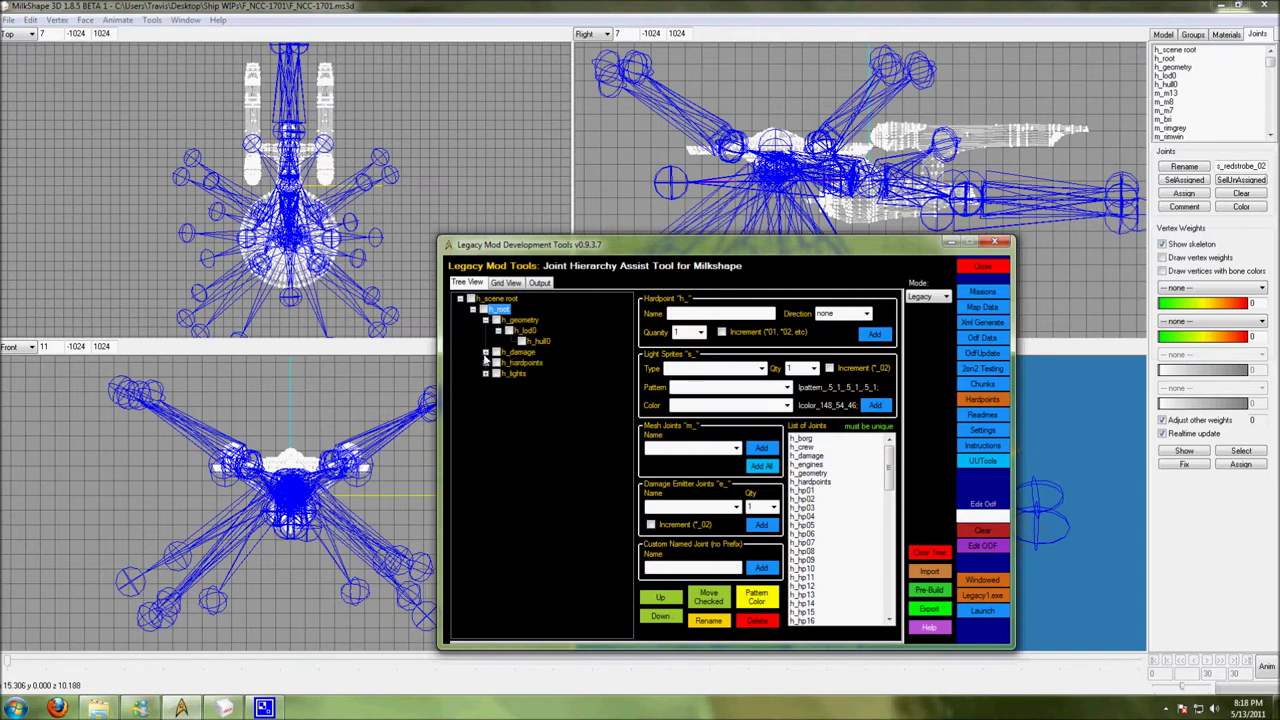
- Select h_hull0 and compare the available mesh joint names with the ship's groups in MilkShape, returning to Legacy Mod Development Tools
{"action": "left_click", "coordinate": [532, 342]}
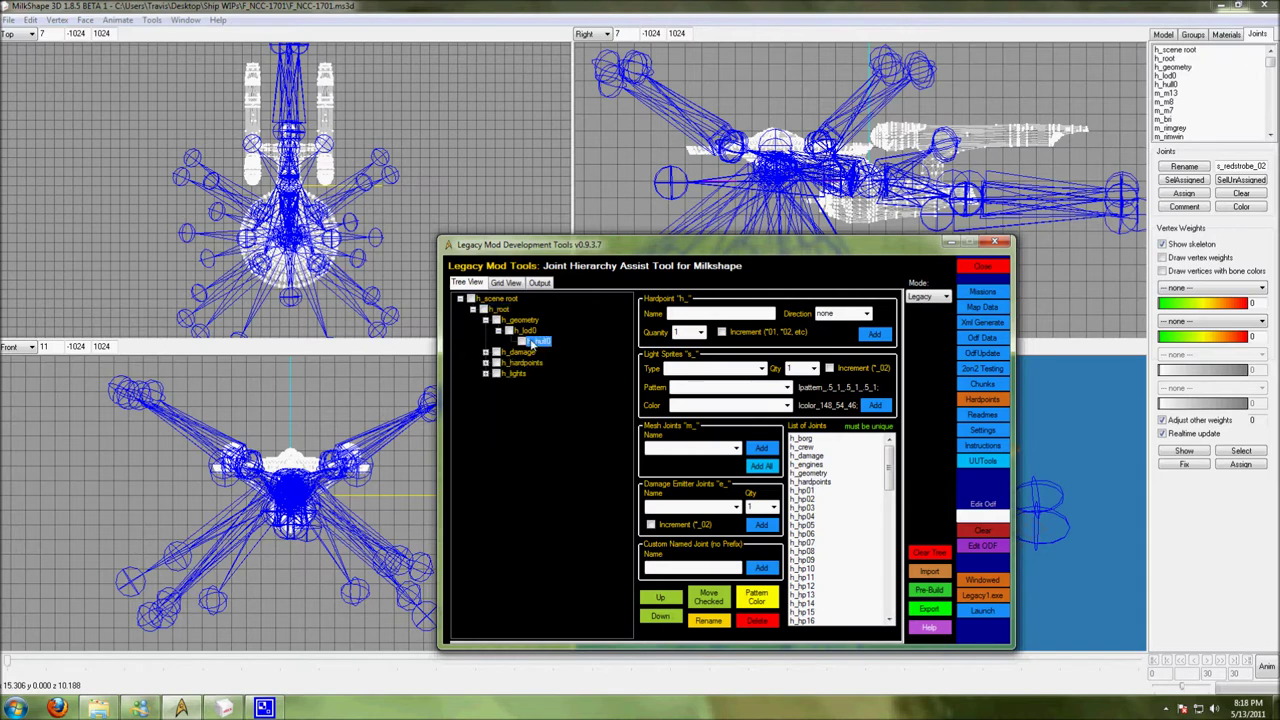
{"action": "left_click", "coordinate": [736, 448]}
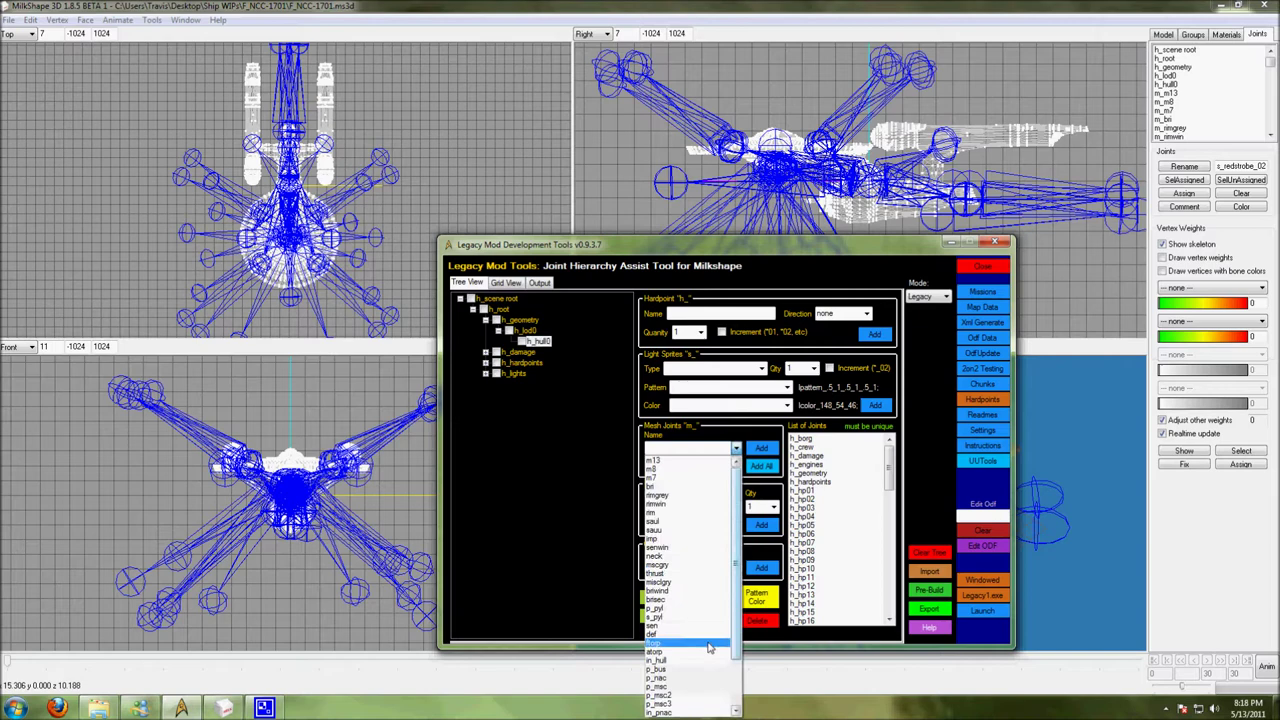
{"action": "left_click_drag", "start_coordinate": [737, 555], "coordinate": [754, 703]}
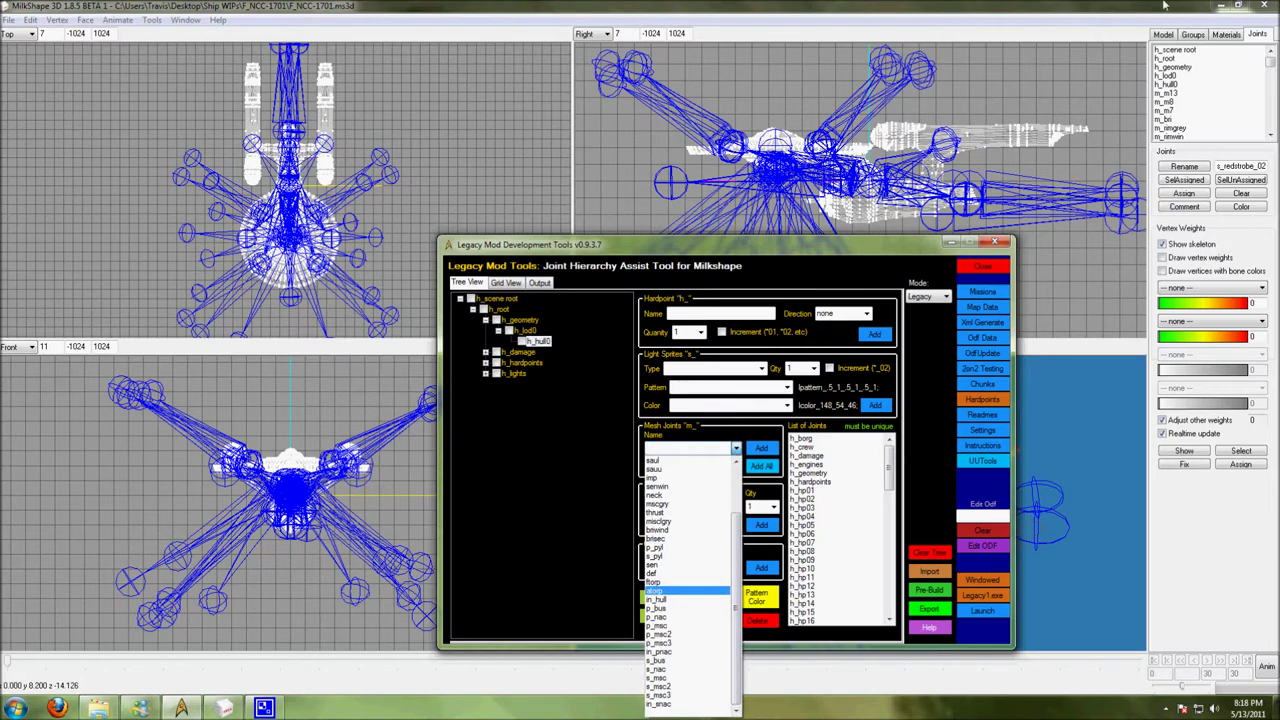
{"action": "left_click", "coordinate": [1197, 36]}
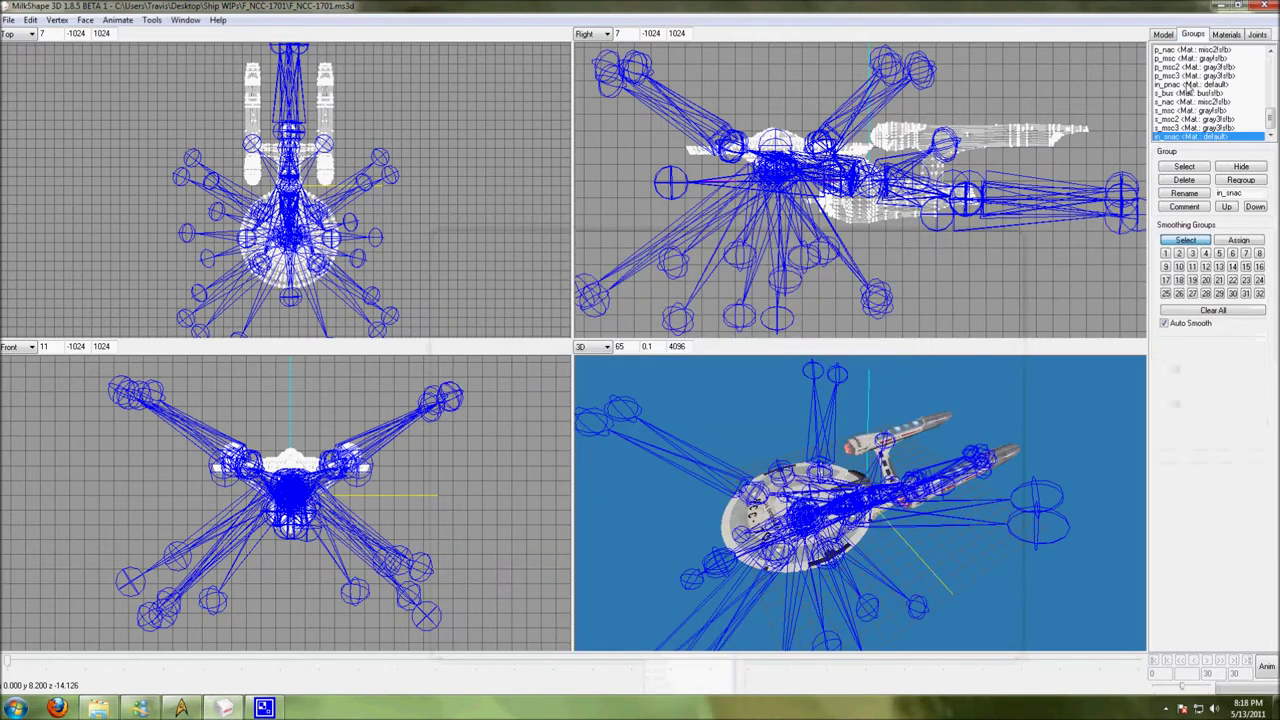
{"action": "left_click_drag", "start_coordinate": [1271, 110], "coordinate": [1270, 64]}
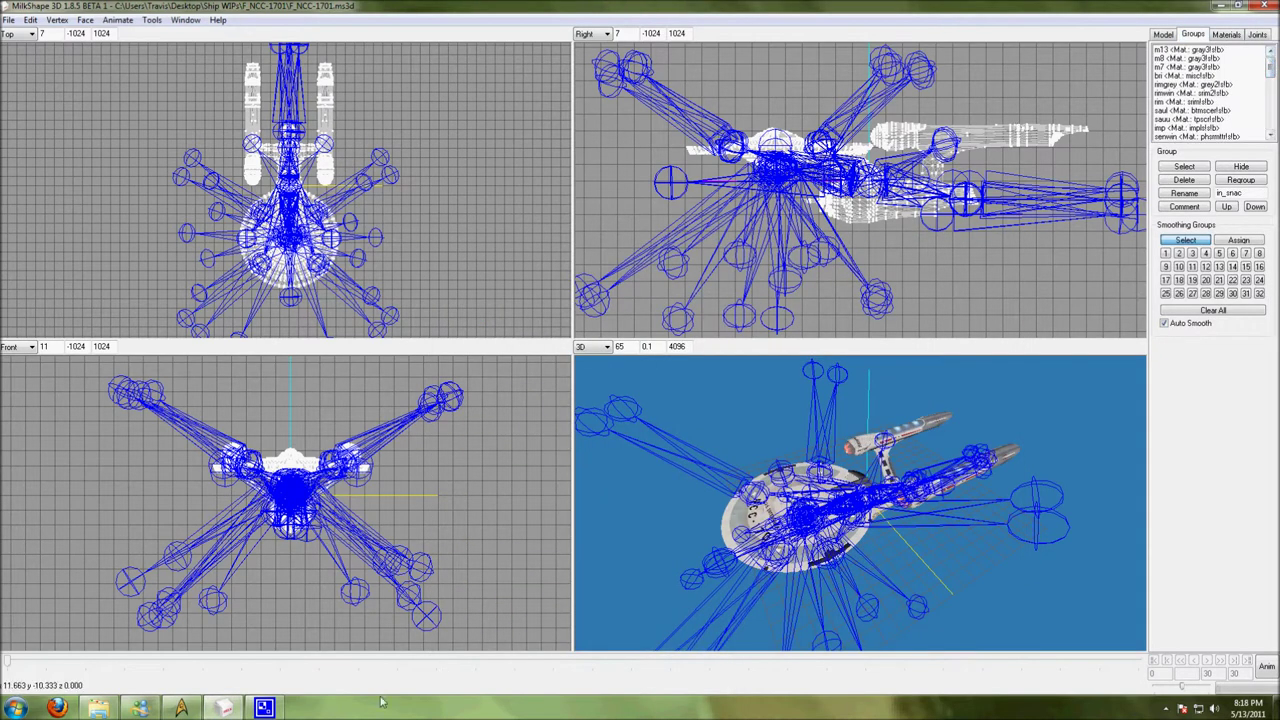
{"action": "left_click", "coordinate": [183, 708]}
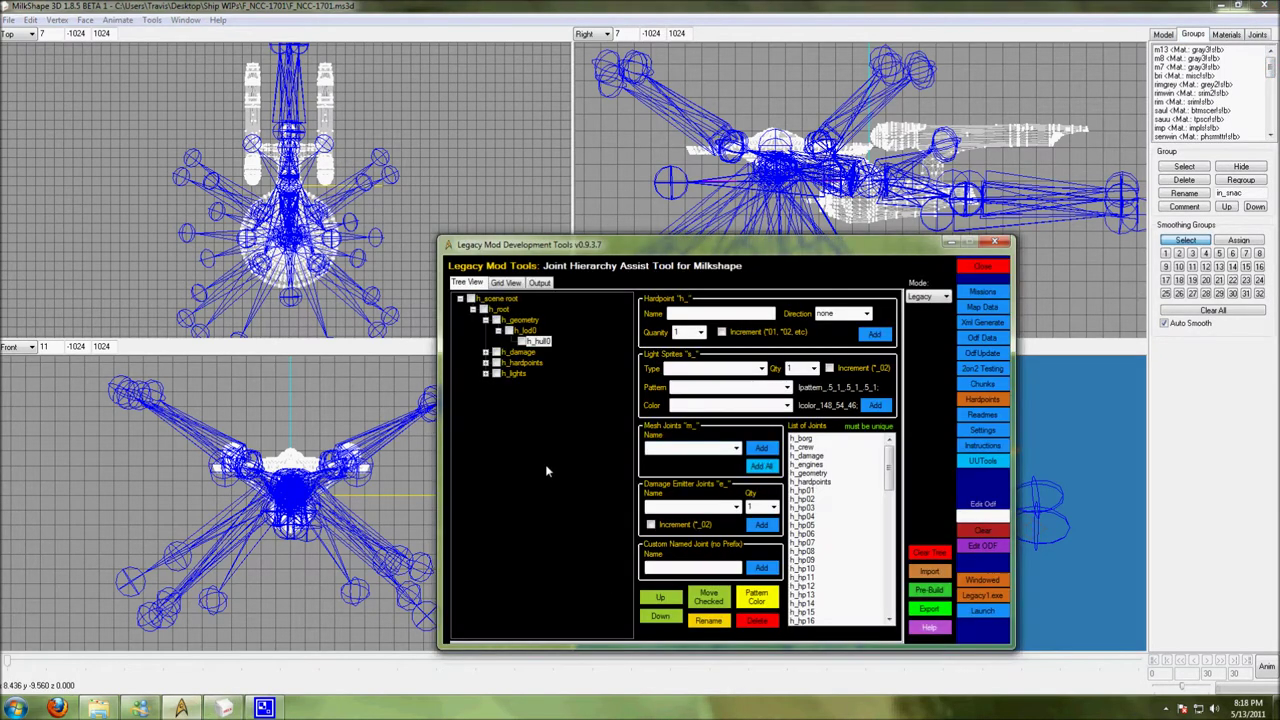
- Add all the mesh joints under h_hull0, check them in its branch and collapse it
{"action": "left_click", "coordinate": [761, 466]}
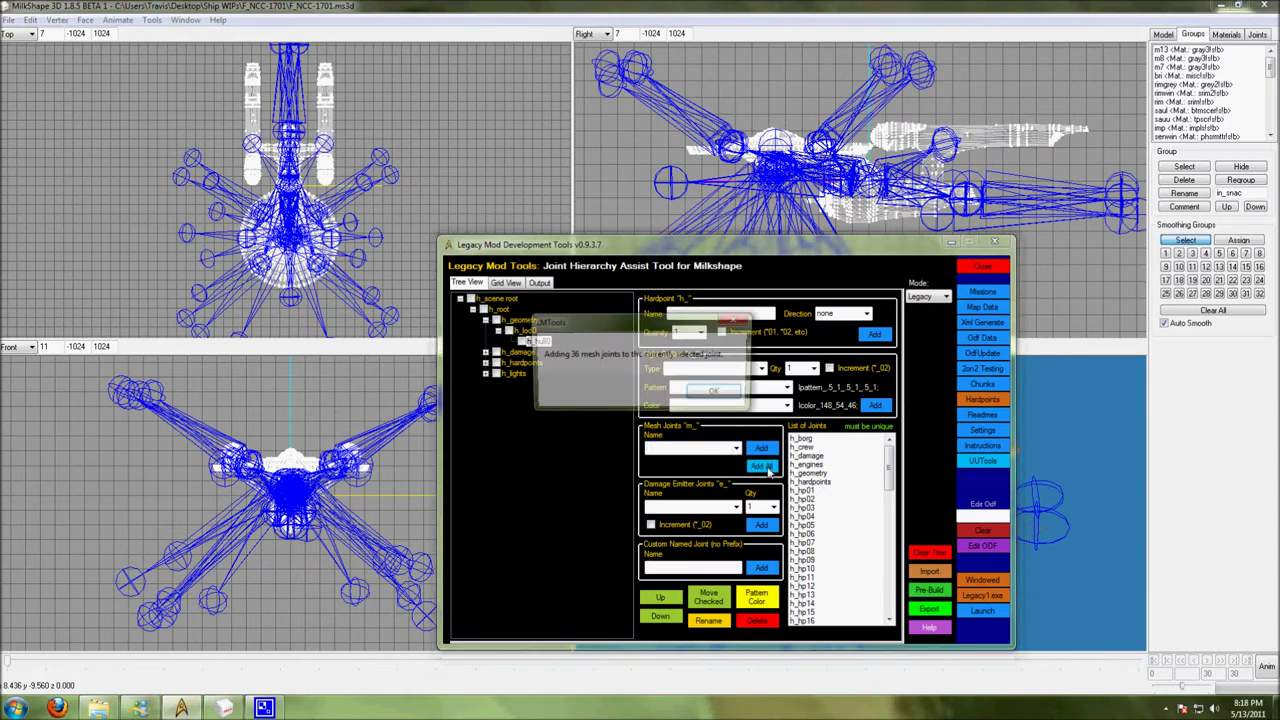
{"action": "left_click", "coordinate": [728, 394]}
{"action": "left_click", "coordinate": [511, 341]}
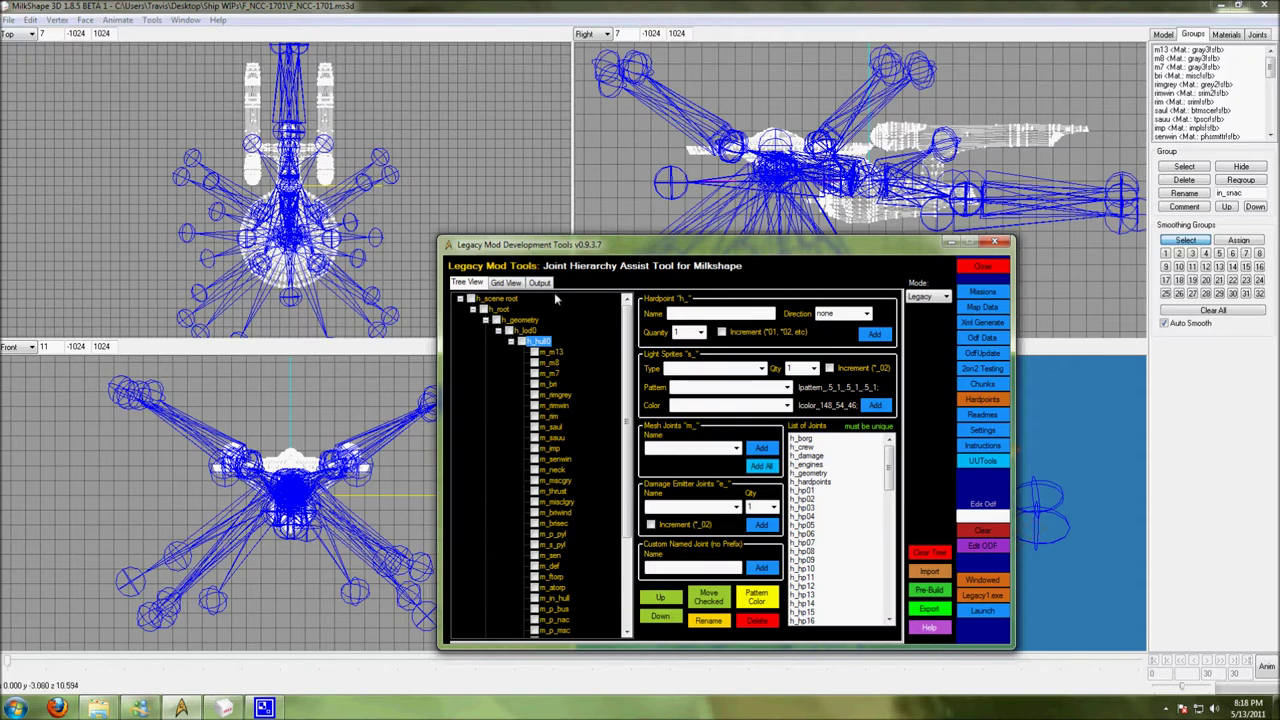
{"action": "left_click", "coordinate": [511, 342]}
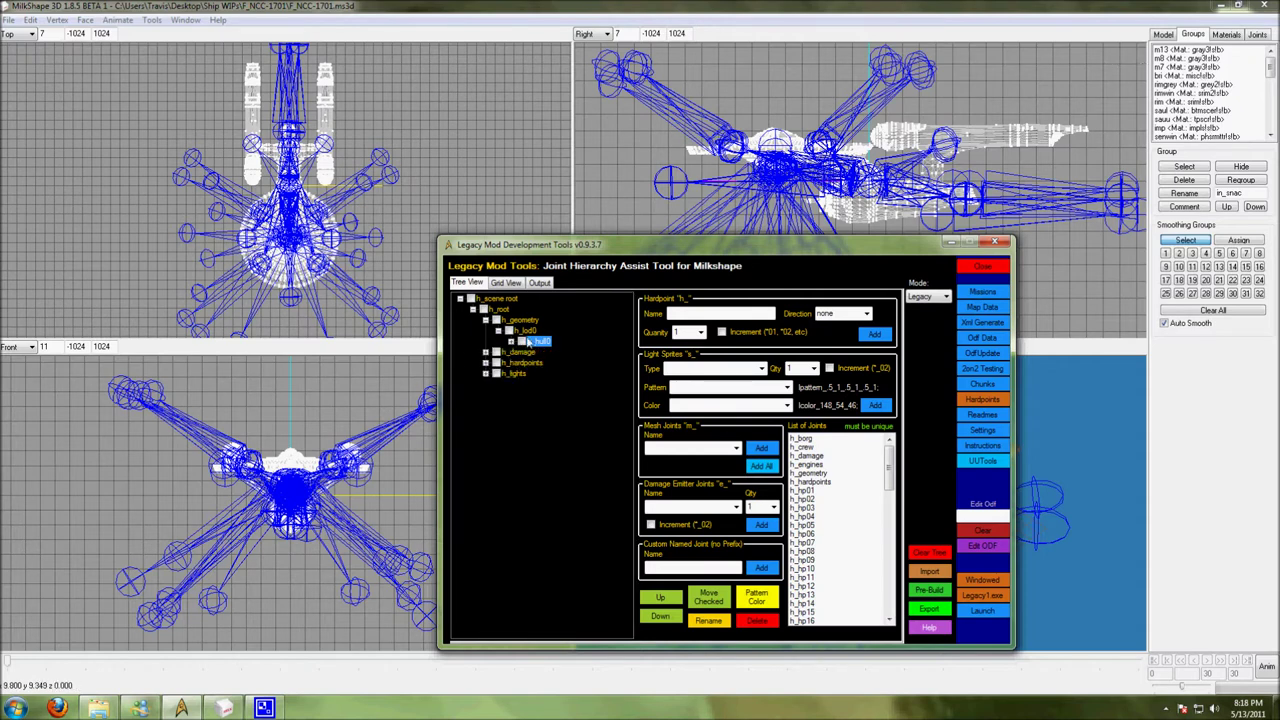
- Add two hardpoint joints named l_engine and r_engine under h_lod0, with direction none and quantity 1
{"action": "left_click", "coordinate": [525, 330]}
{"action": "left_click", "coordinate": [678, 316]}
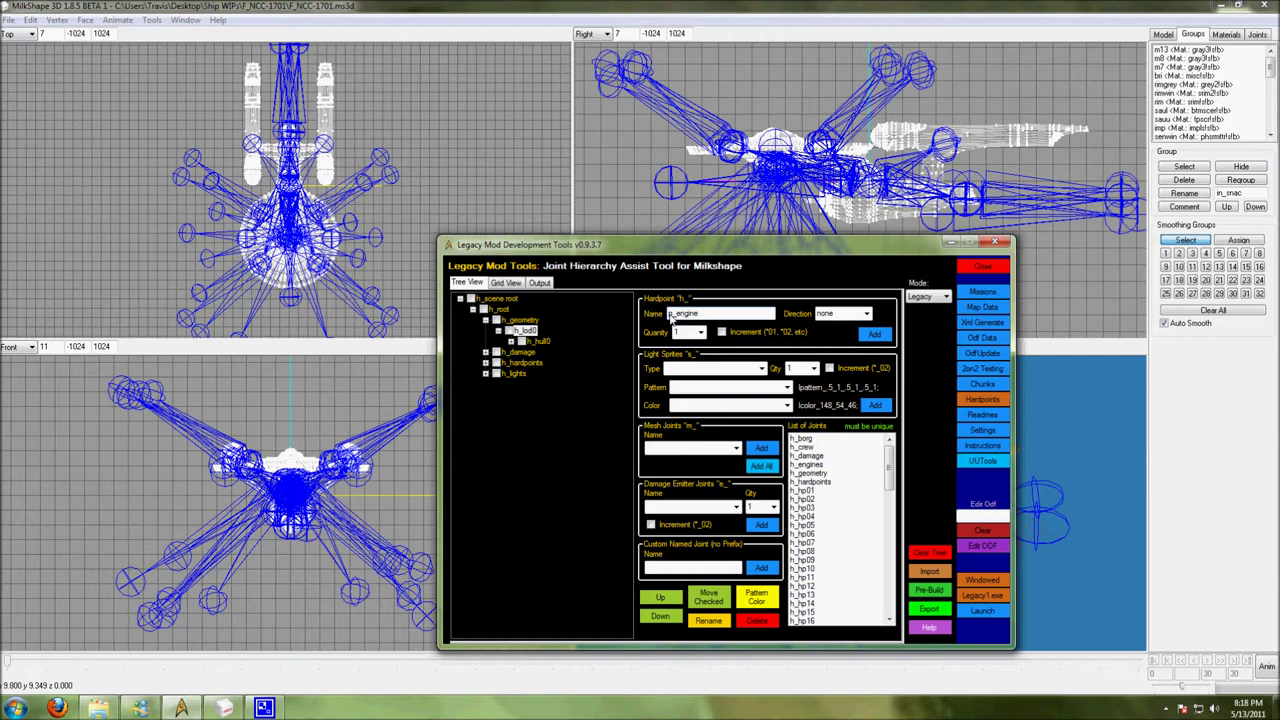
{"action": "left_click", "coordinate": [672, 316]}
{"action": "key", "text": "BackSpace"}
{"action": "left_click", "coordinate": [870, 338]}
{"action": "left_click", "coordinate": [875, 334]}
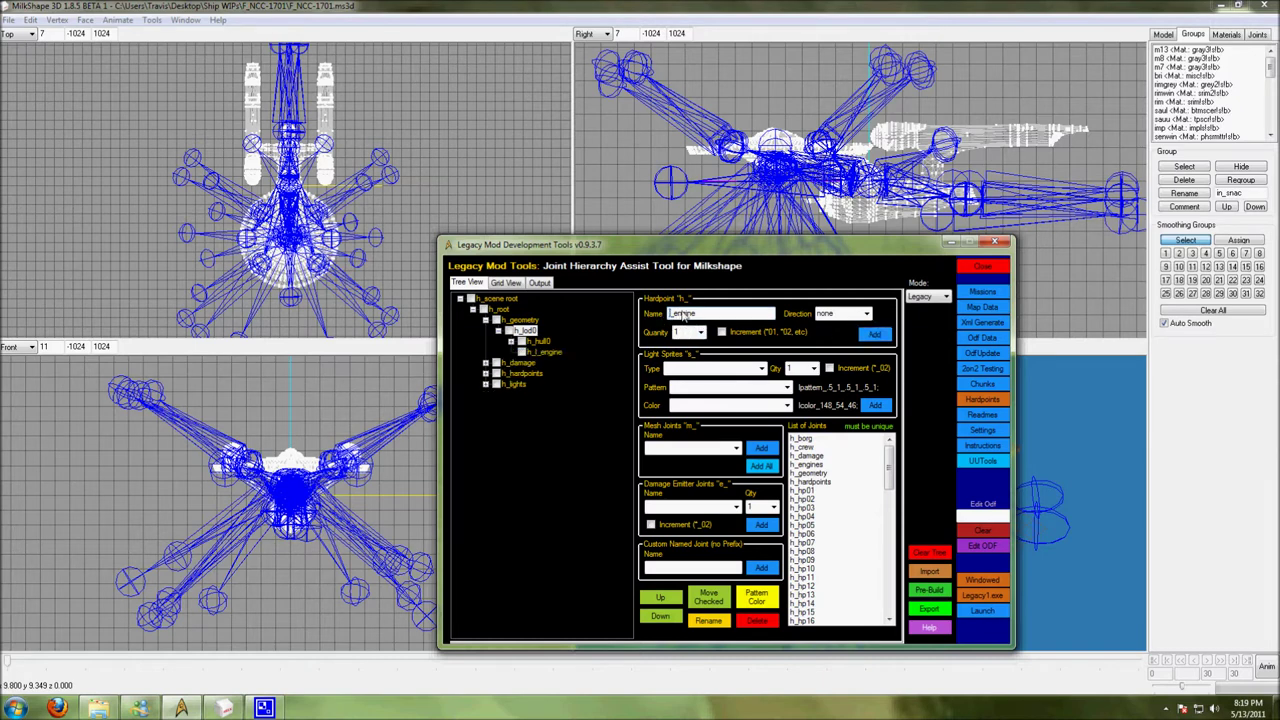
{"action": "type", "text": "r"}
{"action": "left_click", "coordinate": [875, 334]}
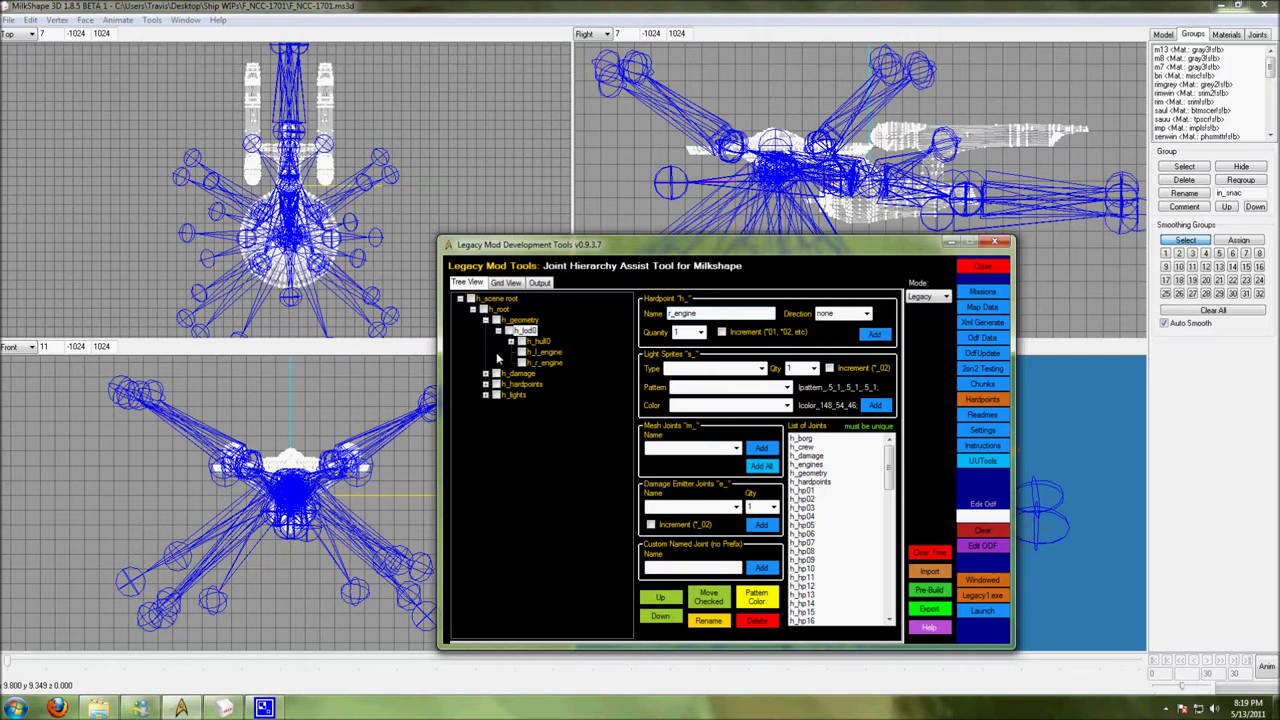
- Move the mesh joints m_p_bus, m_p_nac, m_p_msc, m_p_msc2, m_p_msc3 and m_in_pnac from h_hull0 to h_l_engine
{"action": "left_click", "coordinate": [542, 353]}
{"action": "left_click", "coordinate": [540, 363]}
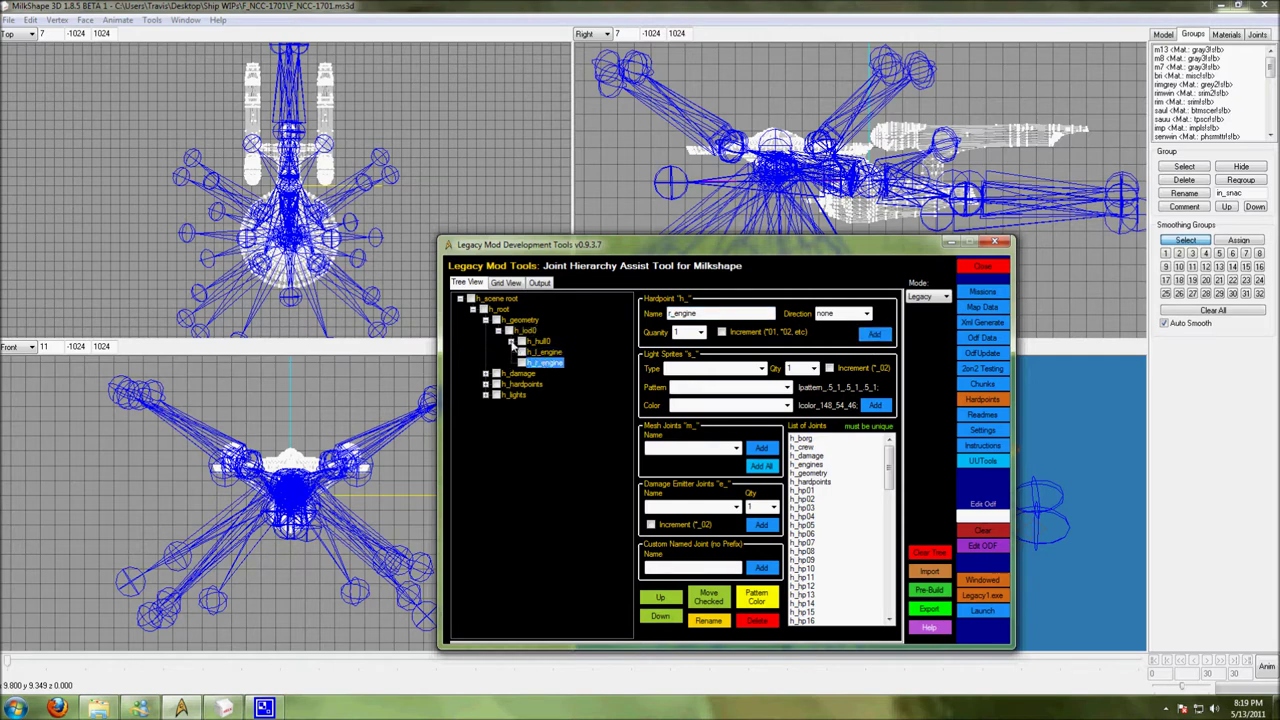
{"action": "left_click", "coordinate": [511, 342]}
{"action": "left_click", "coordinate": [511, 299]}
{"action": "left_click", "coordinate": [511, 342]}
{"action": "left_click_drag", "start_coordinate": [629, 350], "coordinate": [634, 427]}
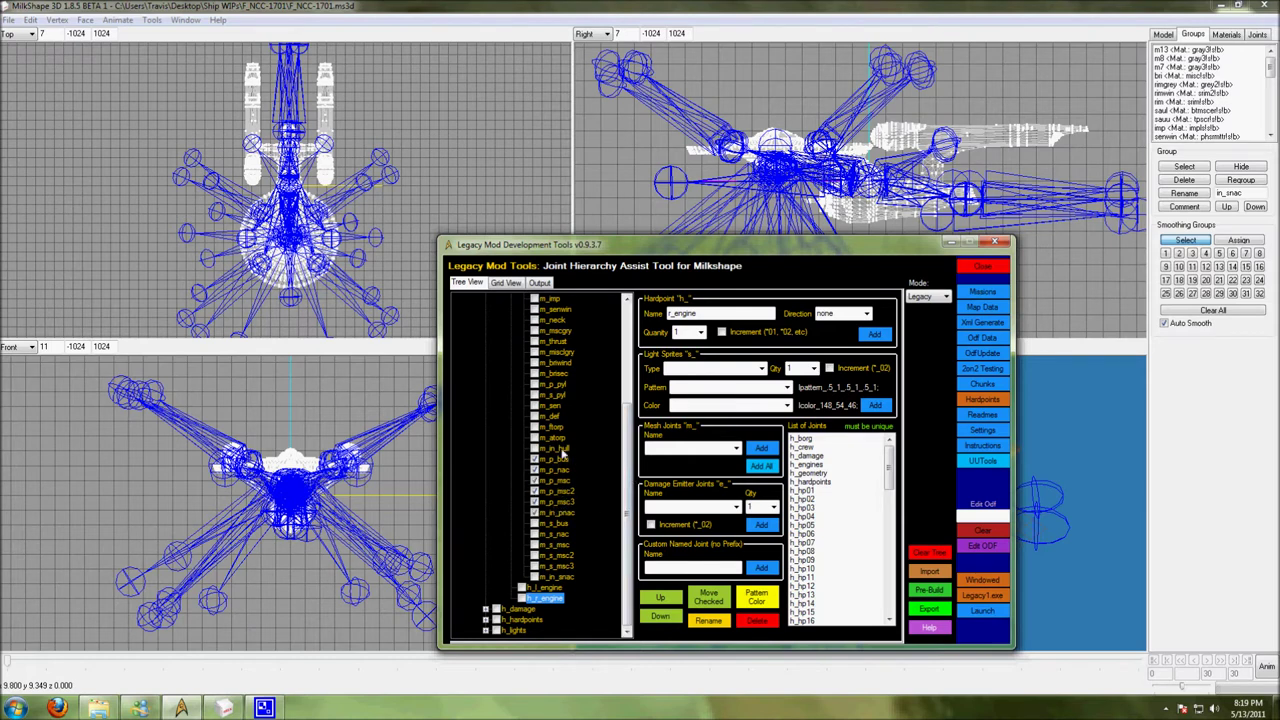
{"action": "left_click", "coordinate": [546, 588]}
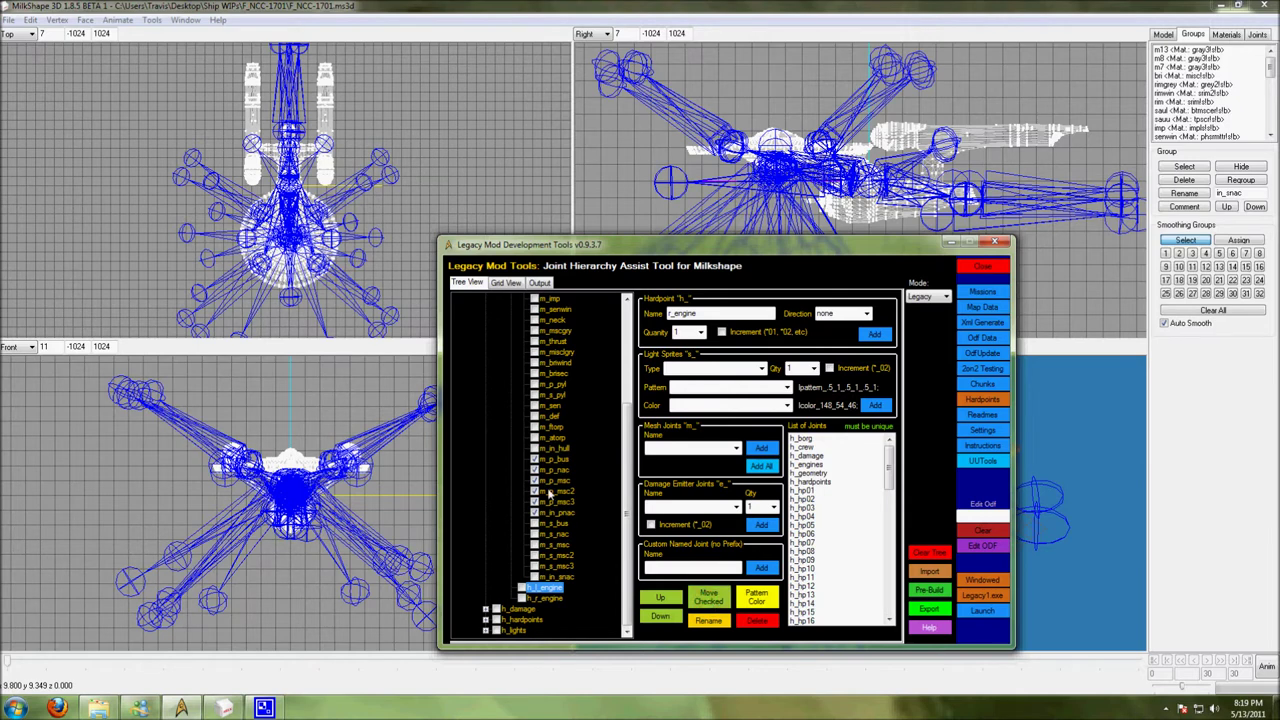
{"action": "left_click", "coordinate": [710, 602]}
{"action": "double_click", "coordinate": [528, 592]}
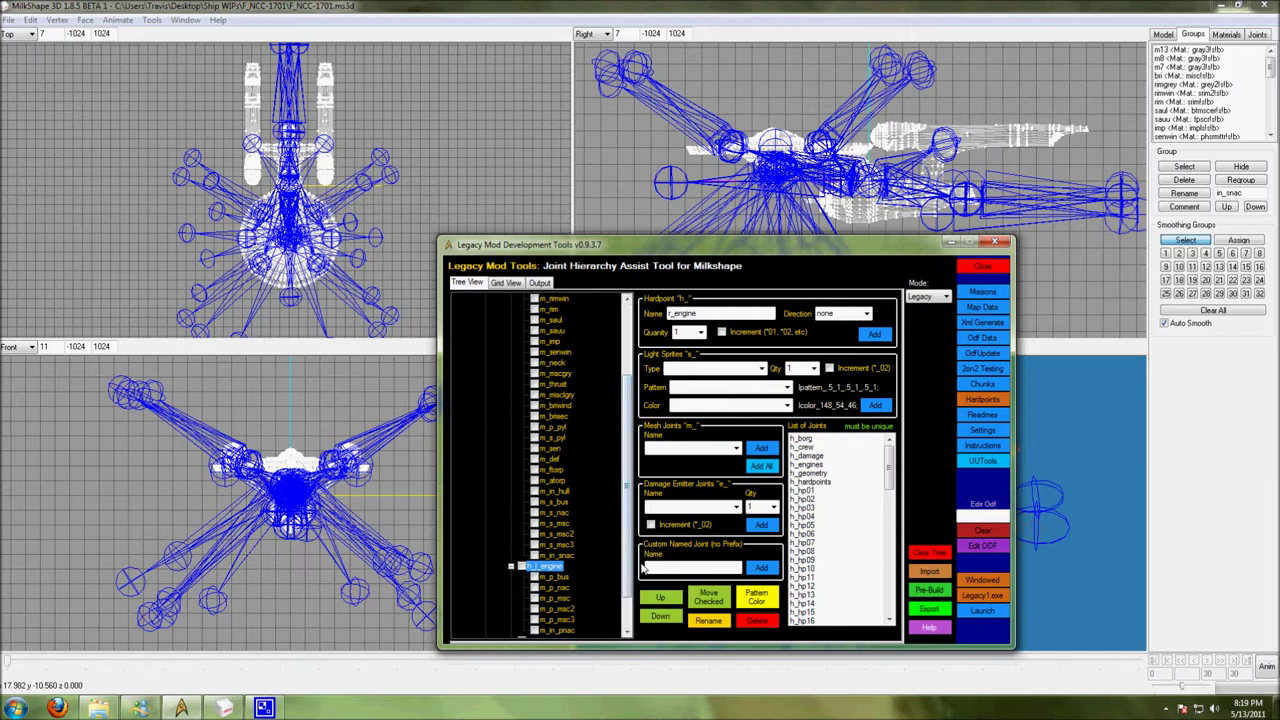
{"action": "scroll", "coordinate": [632, 548], "scroll_direction": "down", "scroll_amount": 1}
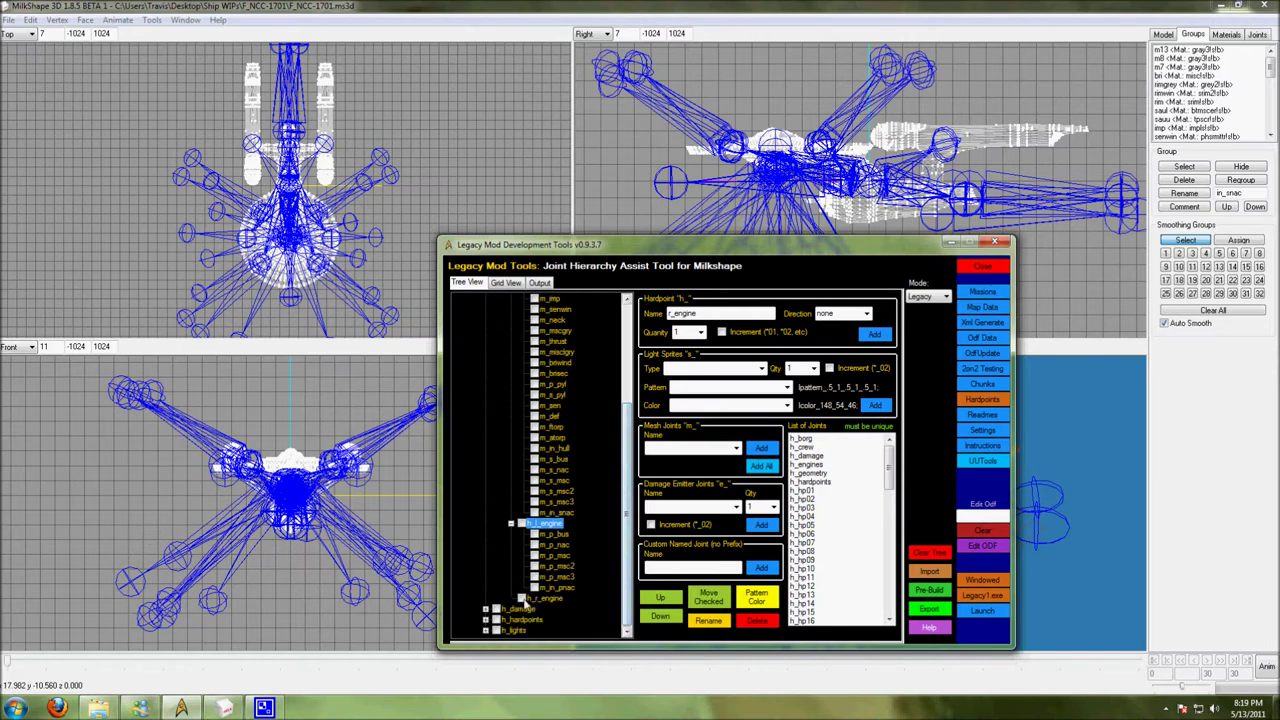
- Move the mesh joints m_s_bus, m_s_nac, m_s_msc, m_s_msc2, m_s_msc3 and m_in_snac from h_hull0 to h_r_engine
{"action": "left_click", "coordinate": [550, 438]}
{"action": "left_click", "coordinate": [551, 460]}
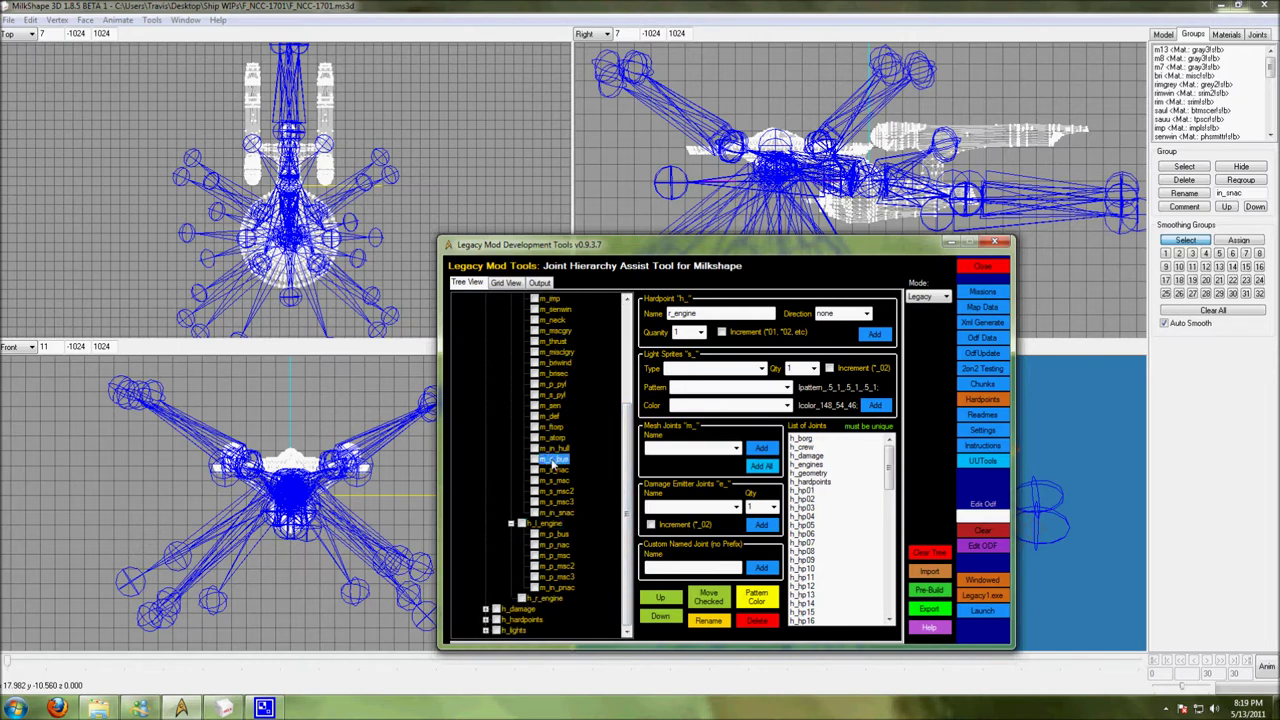
{"action": "left_click_drag", "start_coordinate": [551, 462], "coordinate": [548, 598]}
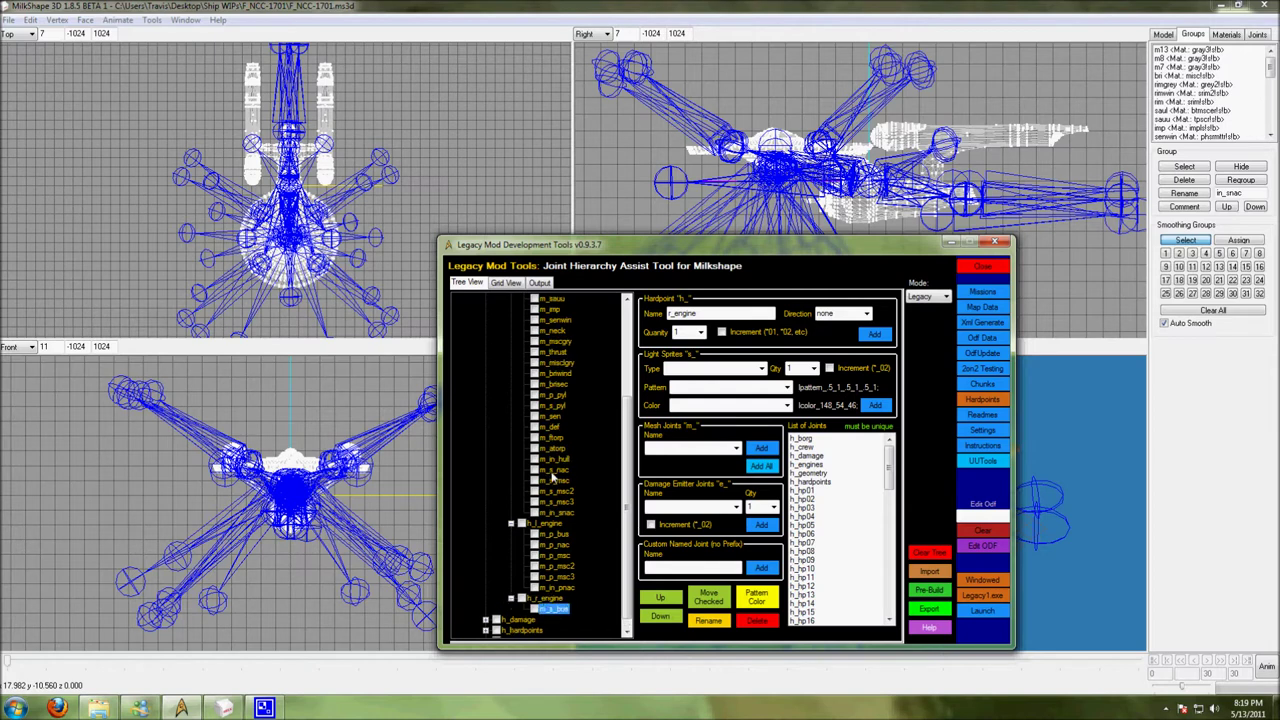
{"action": "left_click_drag", "start_coordinate": [555, 476], "coordinate": [574, 598]}
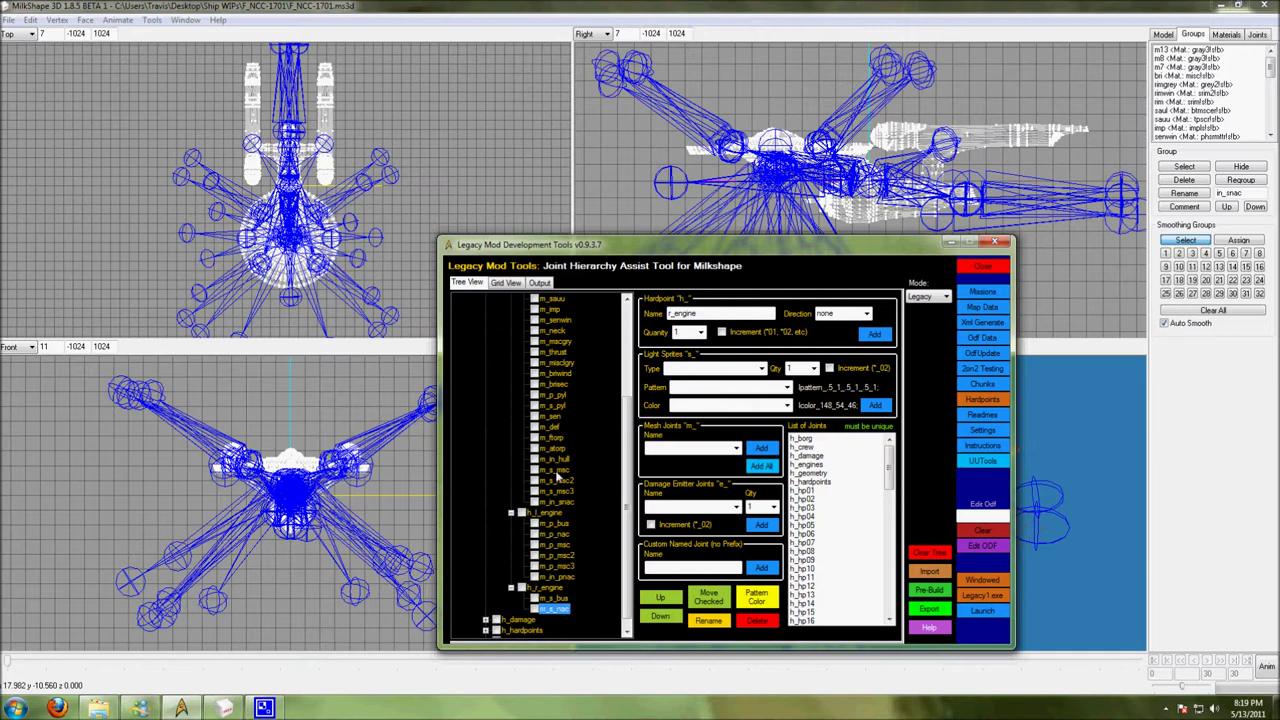
{"action": "left_click_drag", "start_coordinate": [556, 476], "coordinate": [566, 592]}
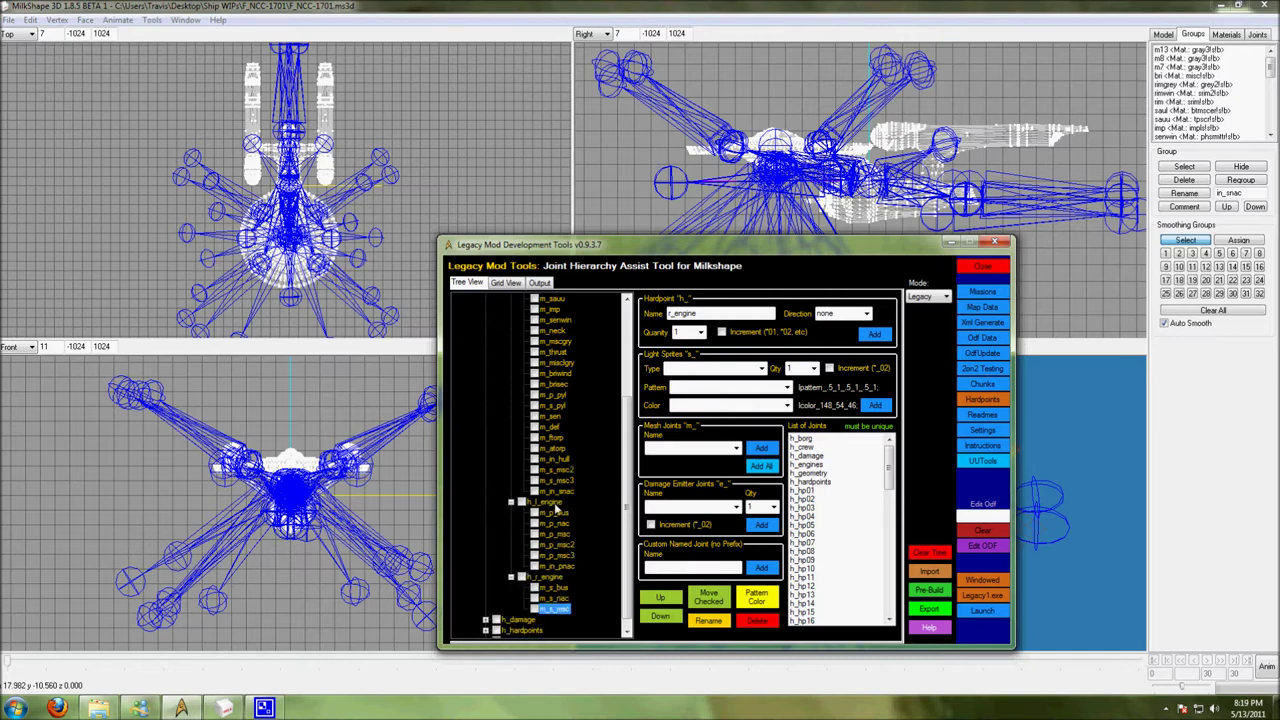
{"action": "left_click_drag", "start_coordinate": [556, 478], "coordinate": [556, 579]}
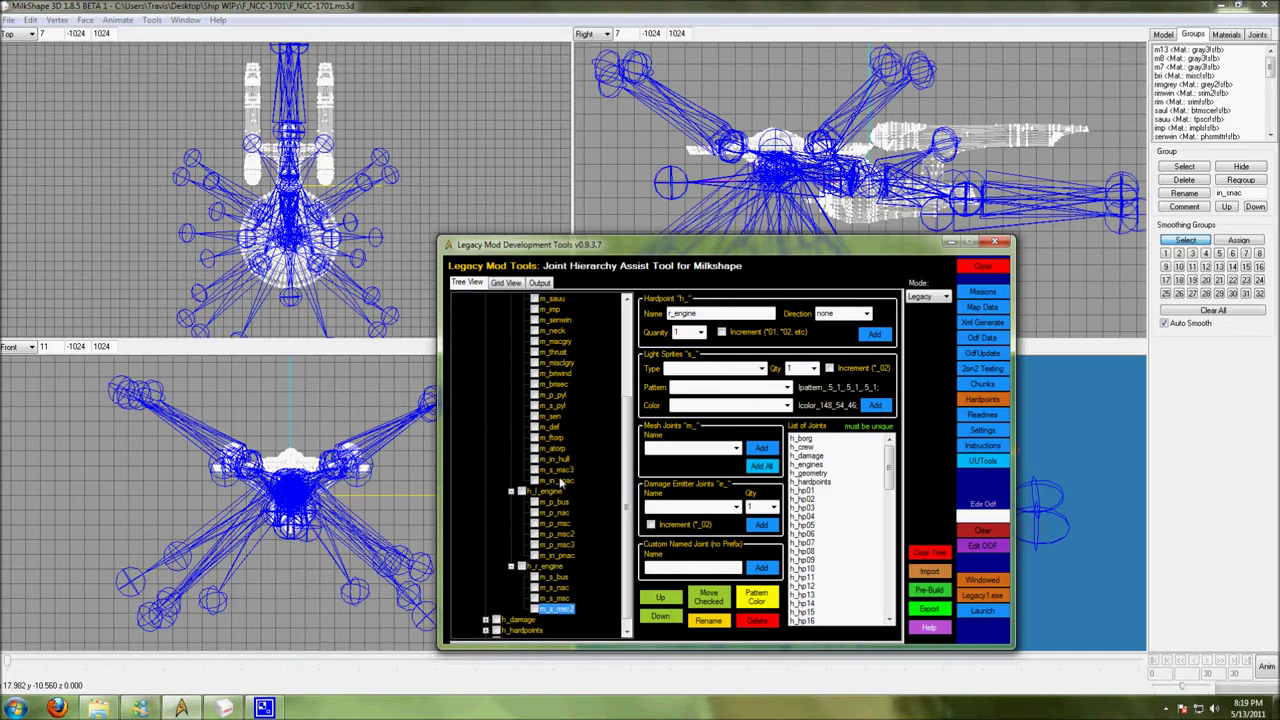
{"action": "left_click", "coordinate": [560, 471]}
{"action": "left_click_drag", "start_coordinate": [560, 476], "coordinate": [560, 566]}
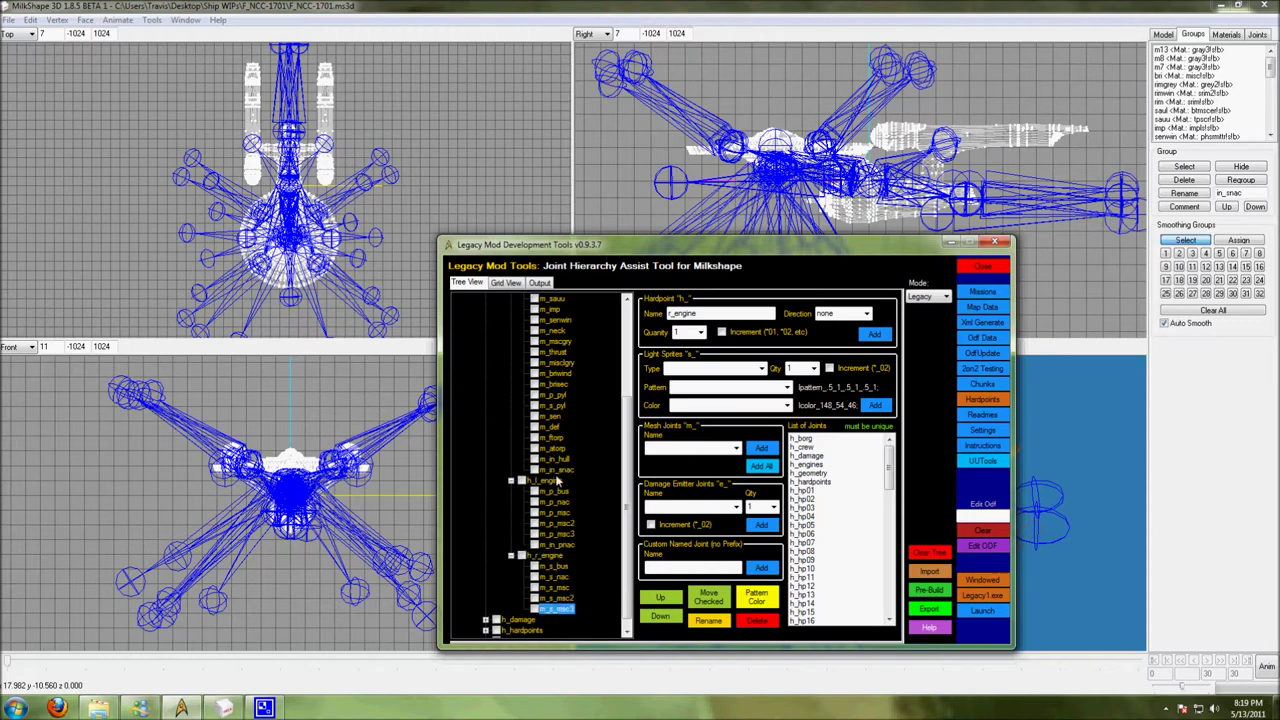
{"action": "left_click", "coordinate": [557, 501]}
{"action": "left_click_drag", "start_coordinate": [555, 469], "coordinate": [553, 625]}
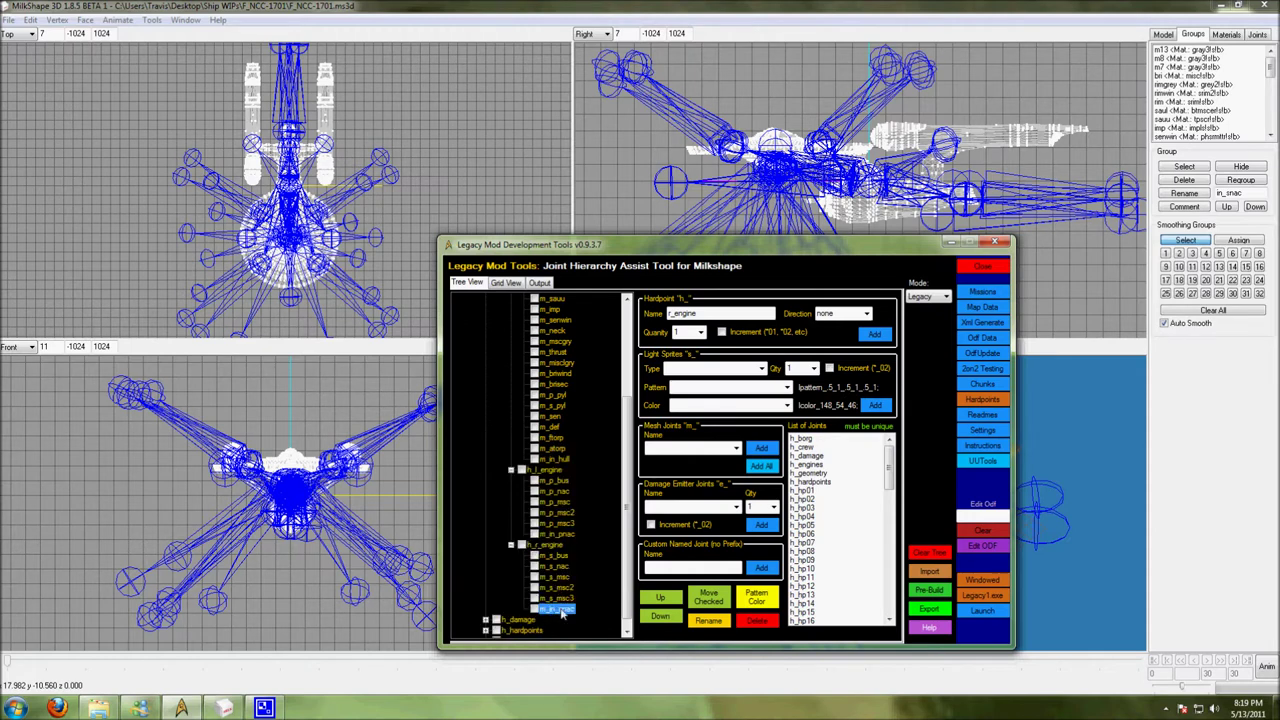
{"action": "left_click", "coordinate": [560, 537]}
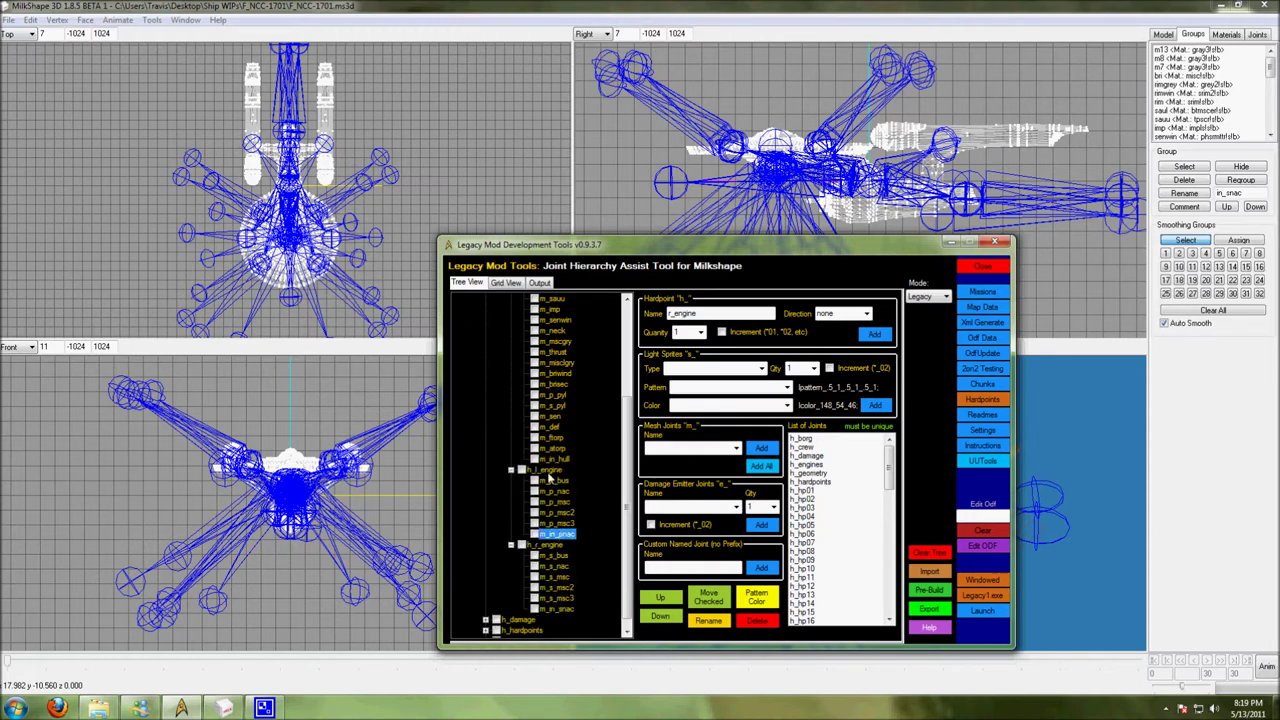
{"action": "left_click", "coordinate": [552, 459]}
- Add one hardpoint joint named break under h_l_engine, with direction none, quantity 1 and incremental numbering enabled
{"action": "left_click_drag", "start_coordinate": [627, 490], "coordinate": [648, 408]}
{"action": "scroll", "coordinate": [648, 410], "scroll_direction": "down", "scroll_amount": 4}
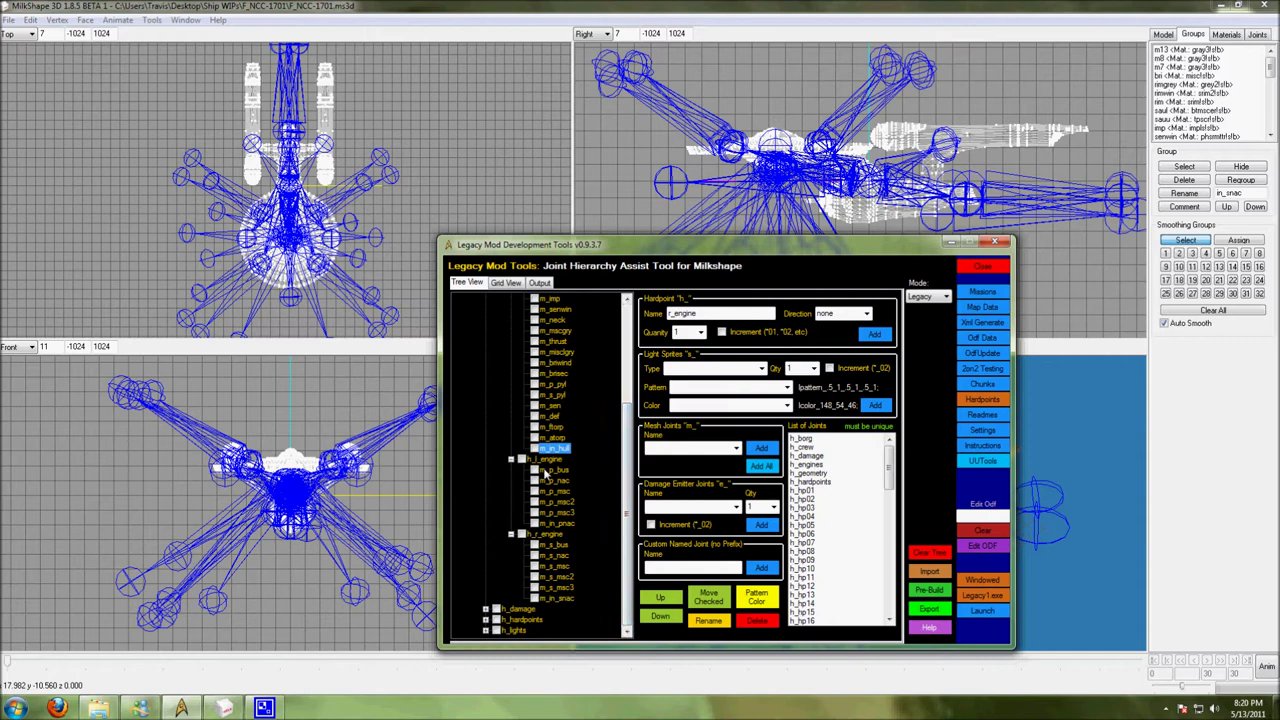
{"action": "left_click", "coordinate": [537, 460]}
{"action": "left_click", "coordinate": [686, 315]}
{"action": "double_click", "coordinate": [686, 315]}
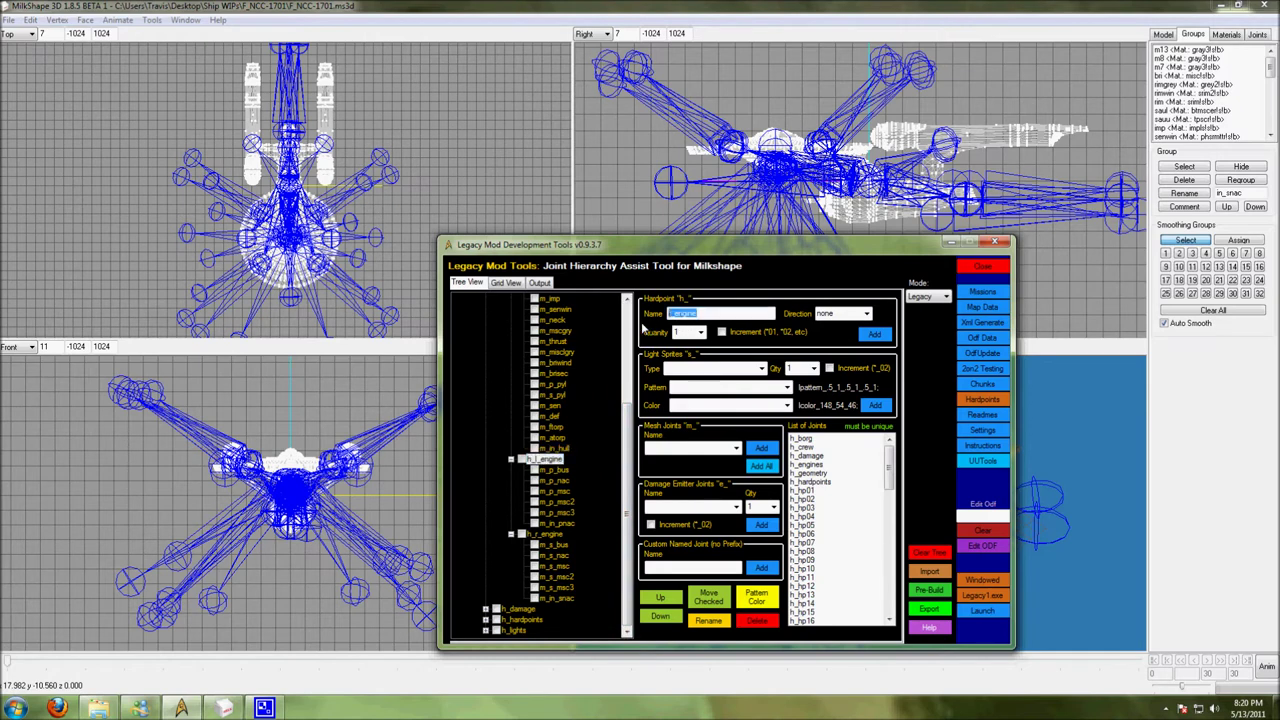
{"action": "type", "text": "break"}
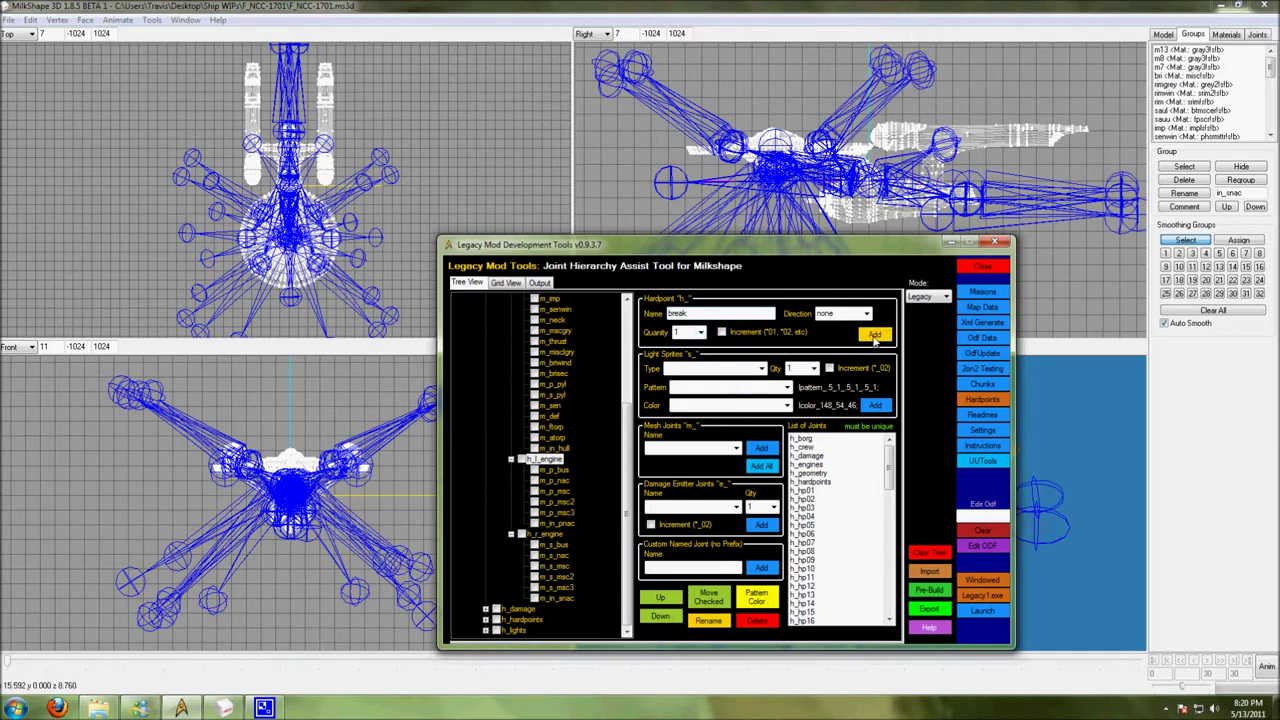
{"action": "left_click", "coordinate": [700, 333]}
{"action": "left_click", "coordinate": [700, 336]}
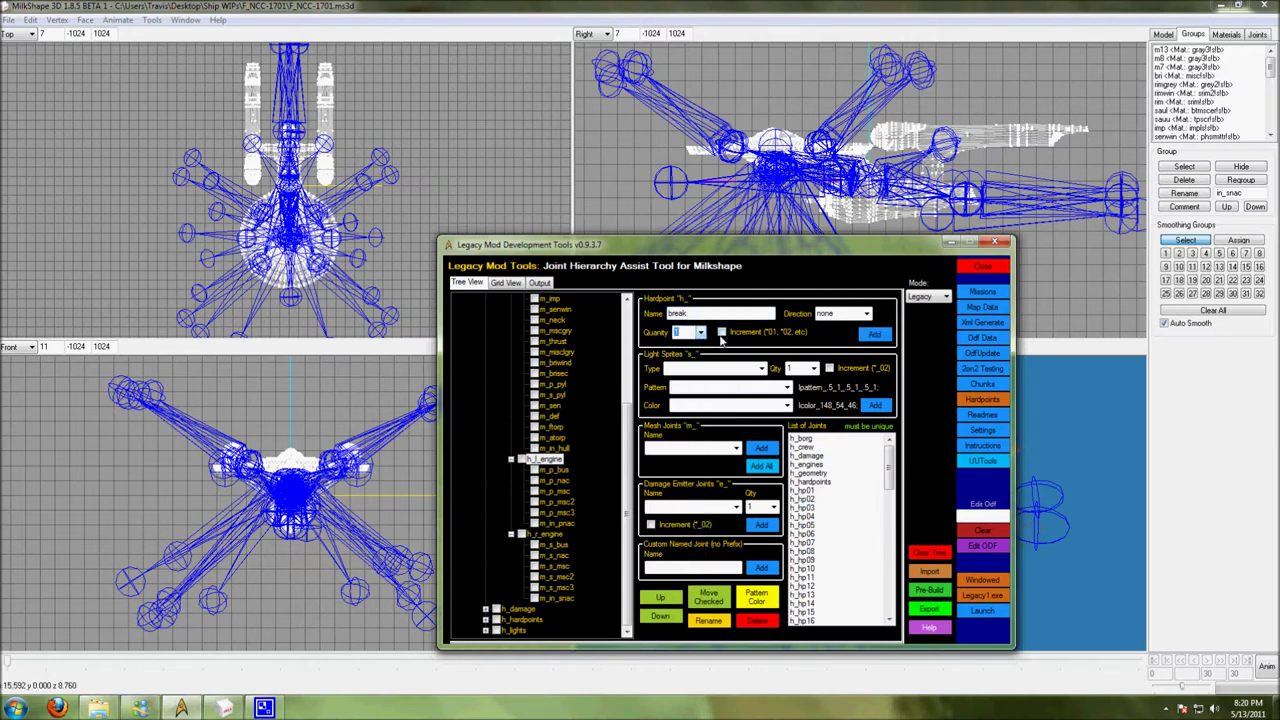
{"action": "left_click", "coordinate": [721, 332]}
{"action": "left_click", "coordinate": [547, 460]}
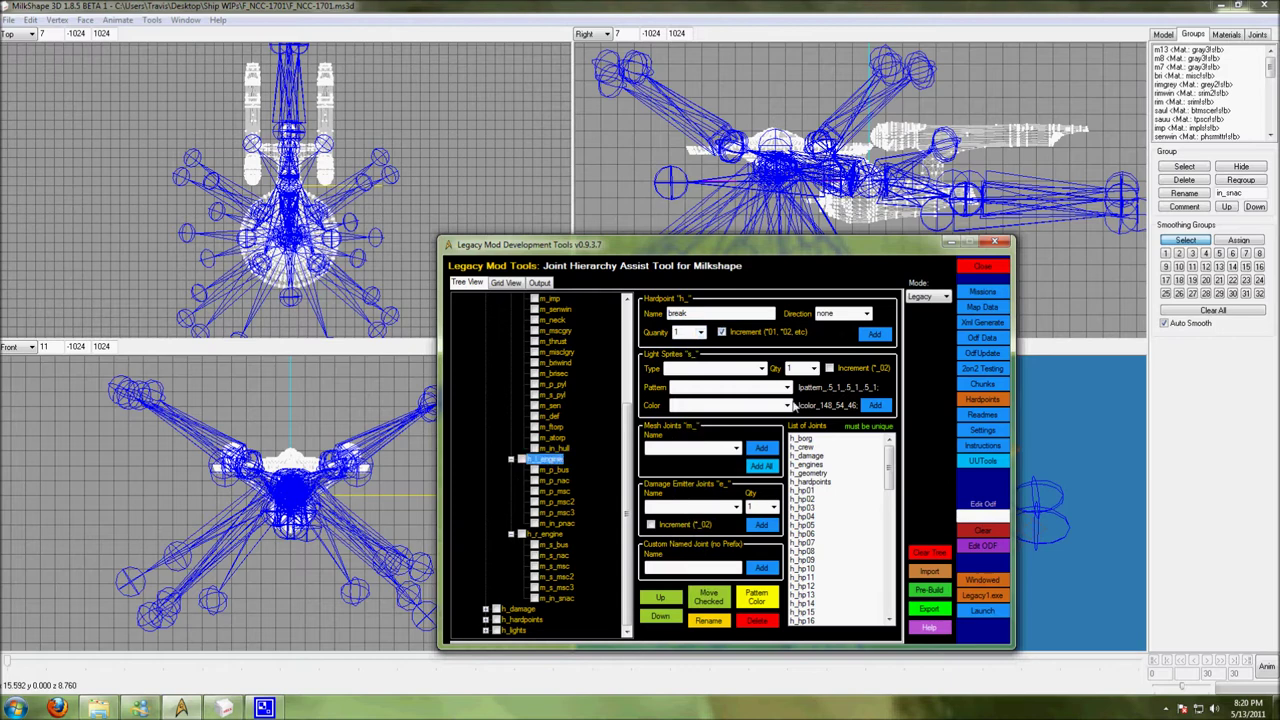
{"action": "left_click", "coordinate": [874, 334]}
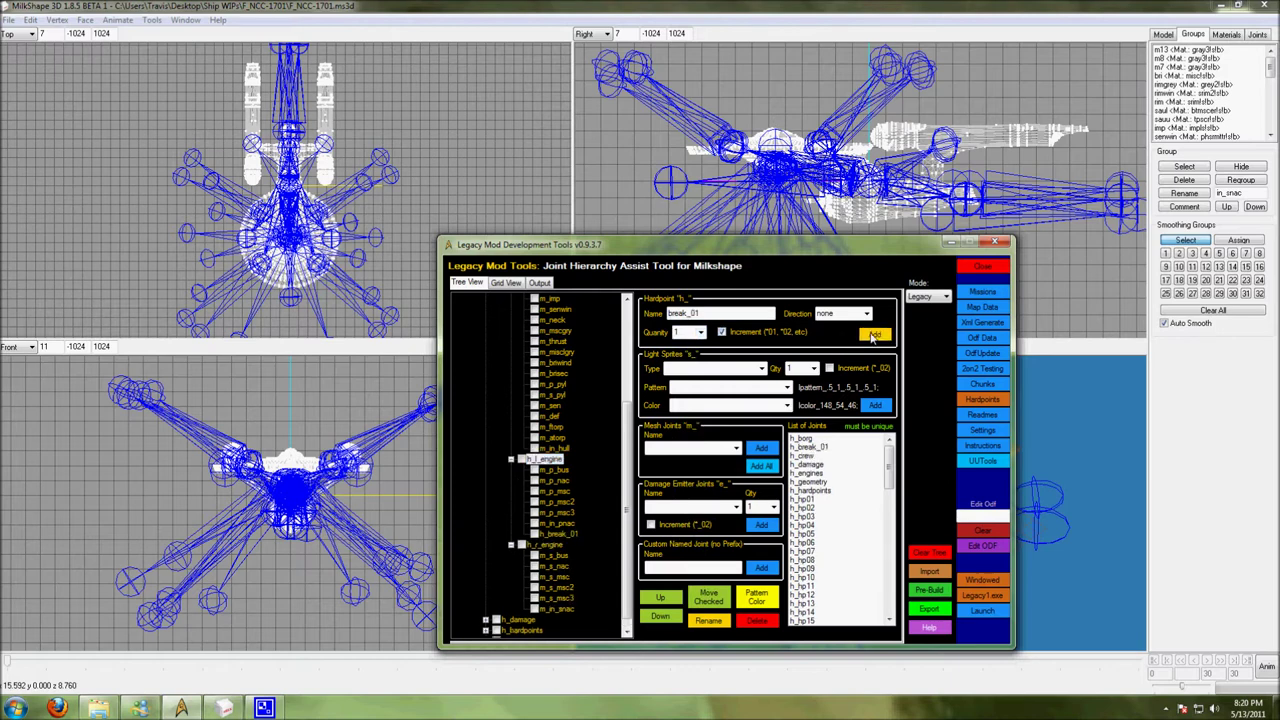
- Add the next incremented break hardpoint, h_break_02, under h_r_engine
{"action": "left_click", "coordinate": [545, 545]}
{"action": "left_click", "coordinate": [874, 334]}
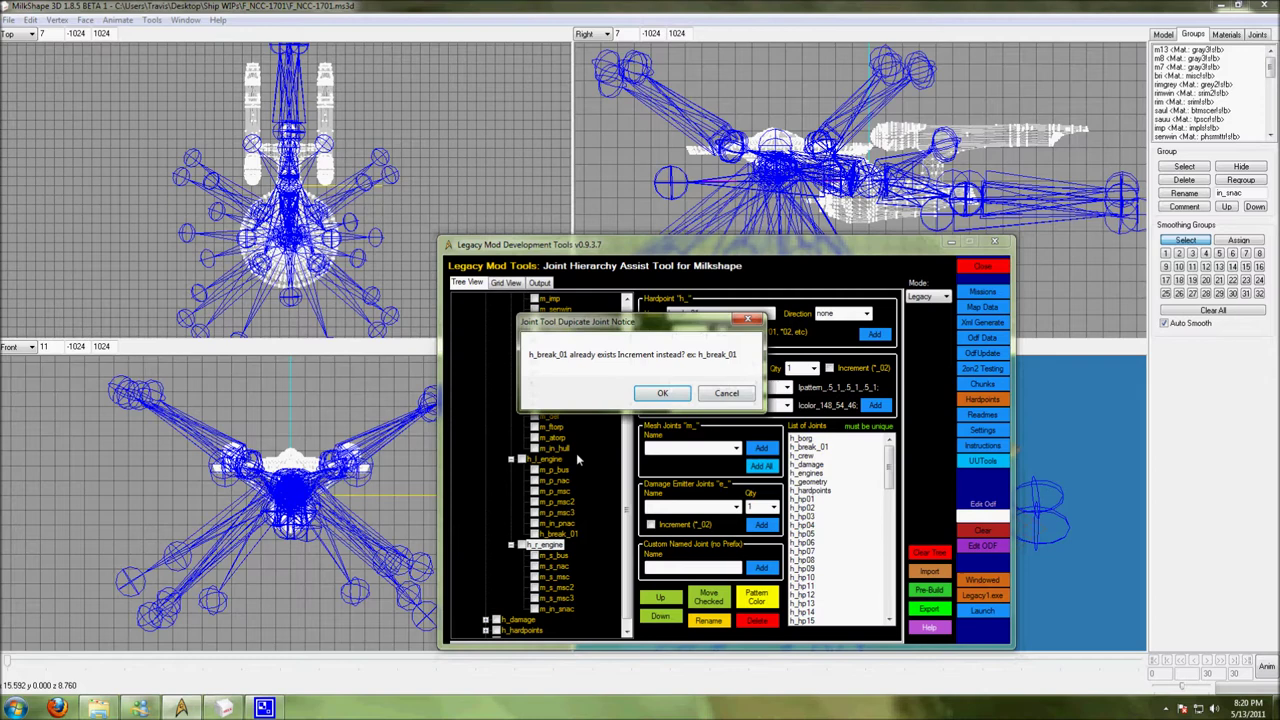
{"action": "left_click", "coordinate": [662, 393]}
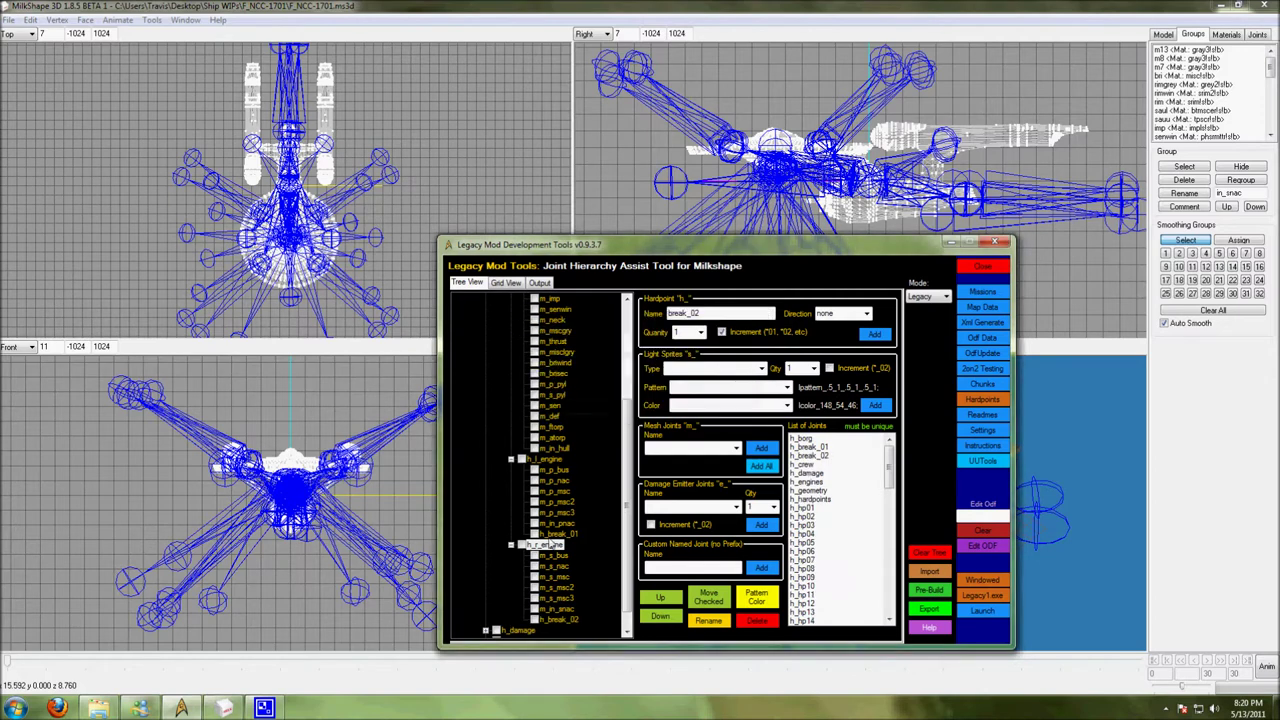
{"action": "left_click", "coordinate": [548, 620]}
- Add a plasmamed damage emitter joint under h_break_01 and expand that branch
{"action": "left_click", "coordinate": [557, 535]}
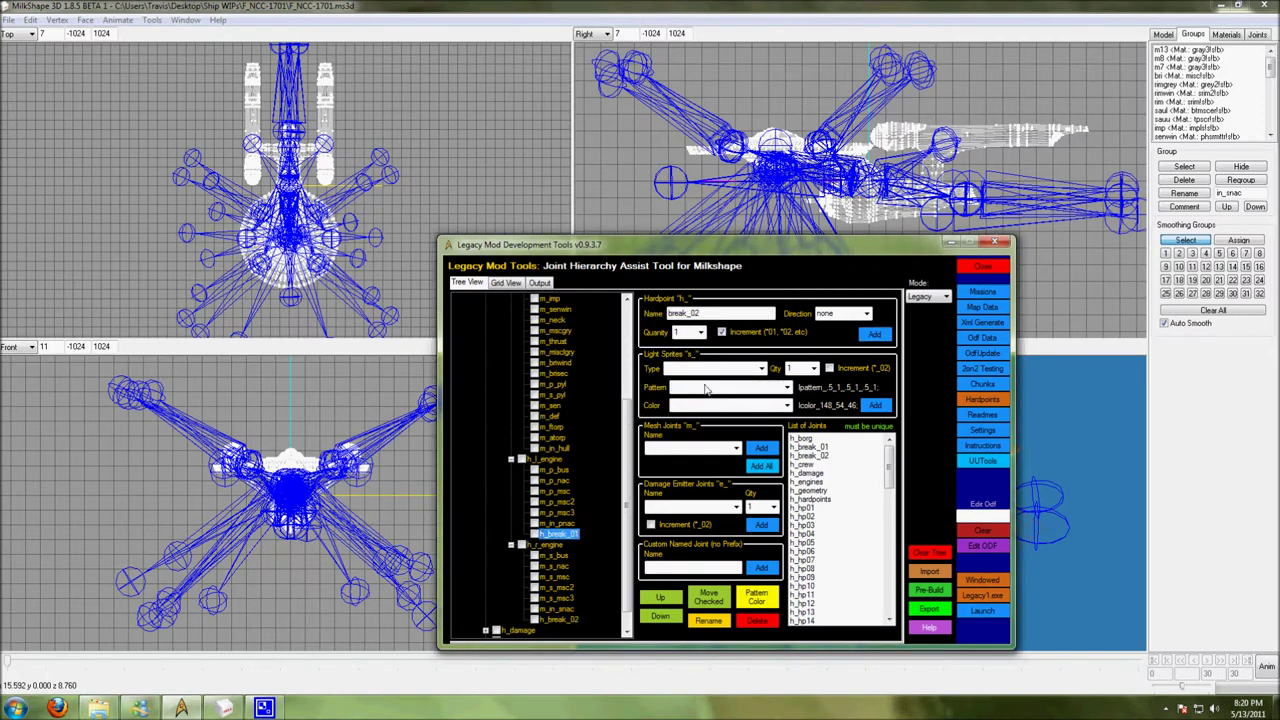
{"action": "left_click", "coordinate": [735, 449]}
{"action": "left_click", "coordinate": [735, 449]}
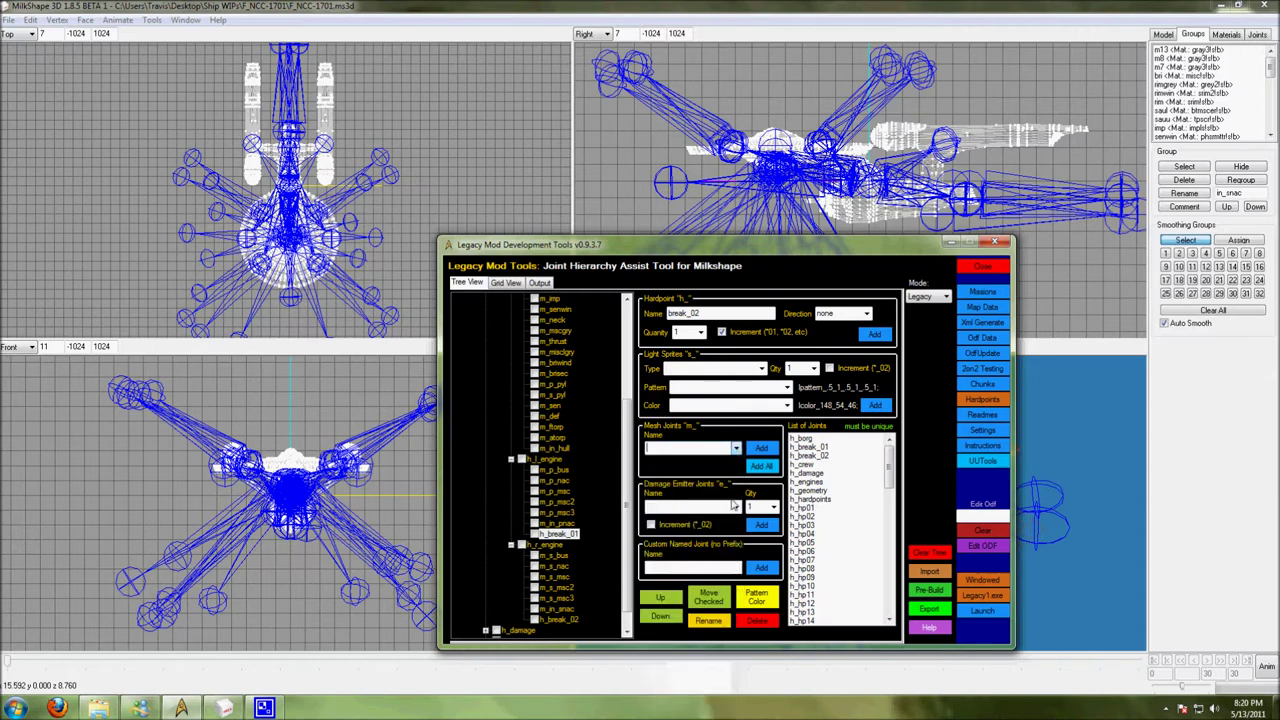
{"action": "left_click", "coordinate": [736, 507]}
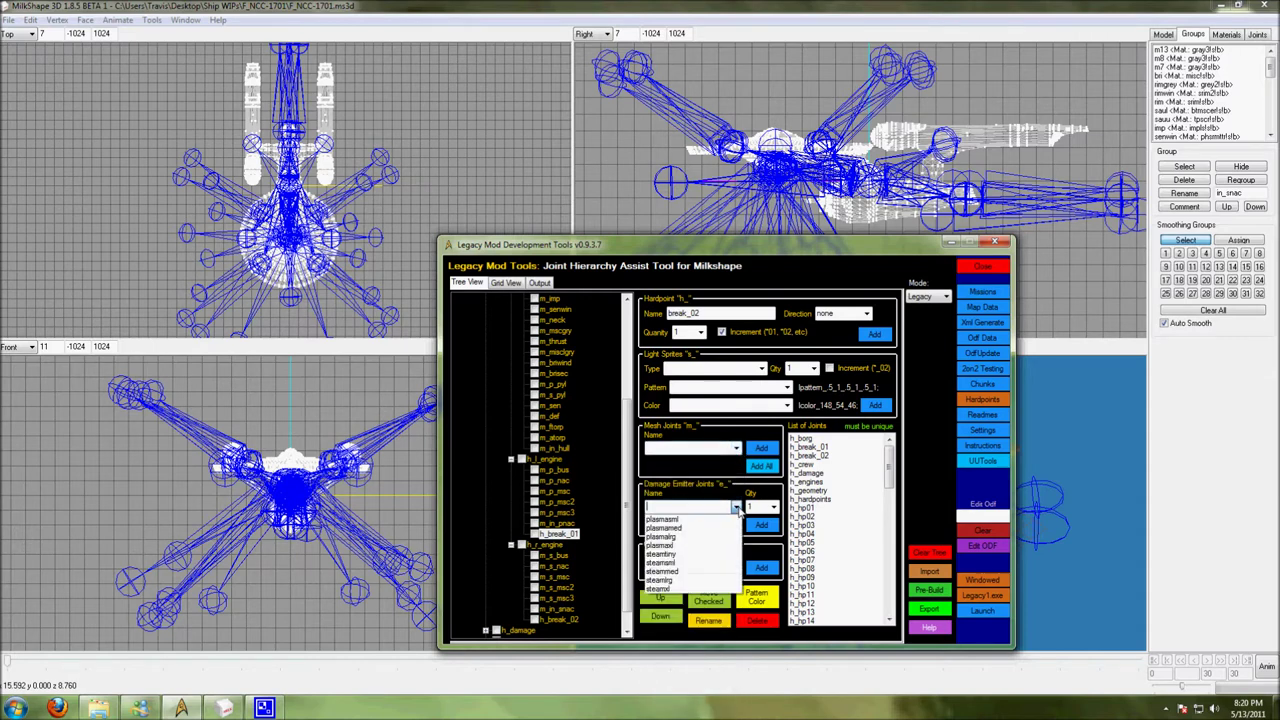
{"action": "left_click", "coordinate": [672, 528]}
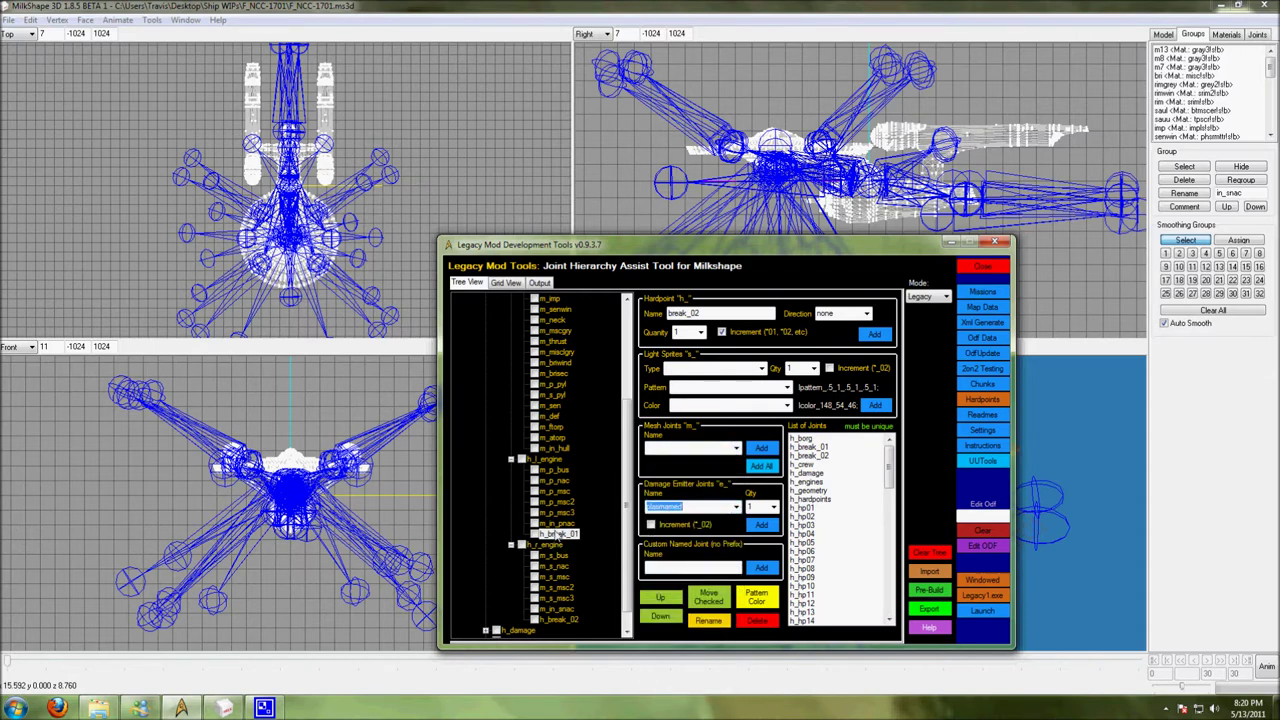
{"action": "left_click", "coordinate": [762, 525]}
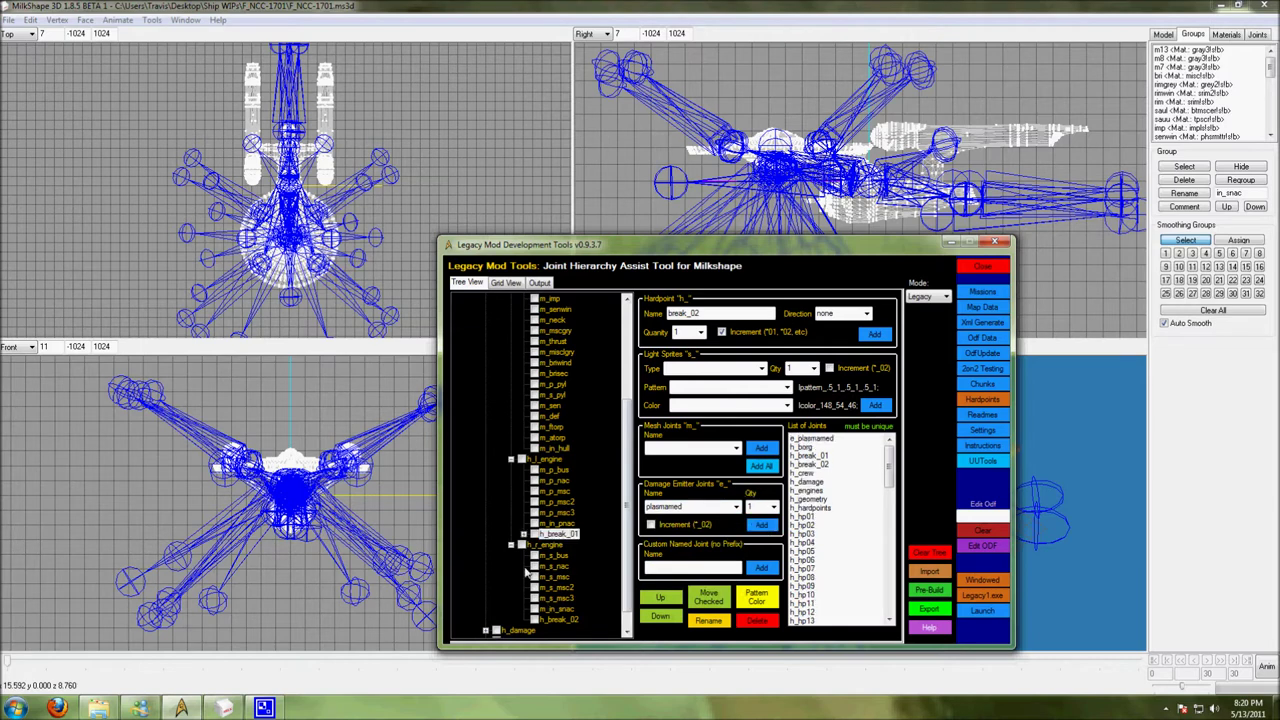
{"action": "left_click", "coordinate": [524, 535]}
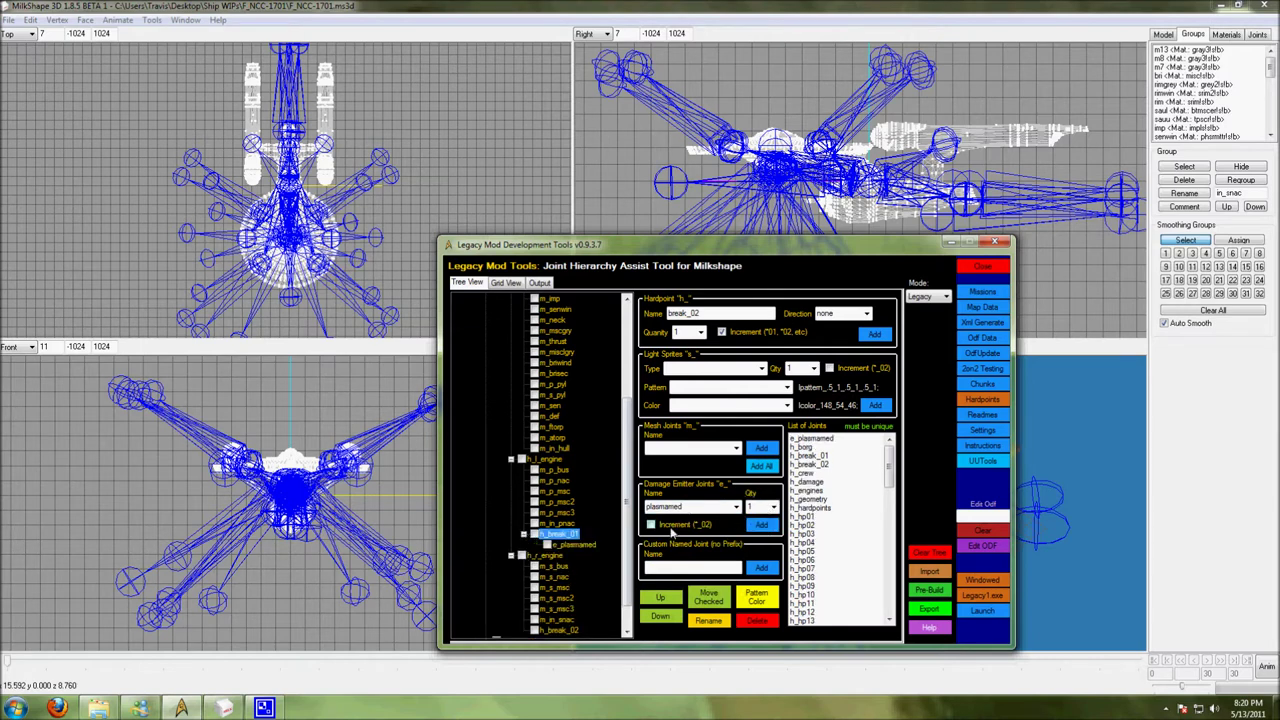
- Add a plasmalrg damage emitter joint under h_break_02, expand its branch and compare it with the emitter under h_break_01
{"action": "scroll", "coordinate": [624, 511], "scroll_direction": "down", "scroll_amount": 1}
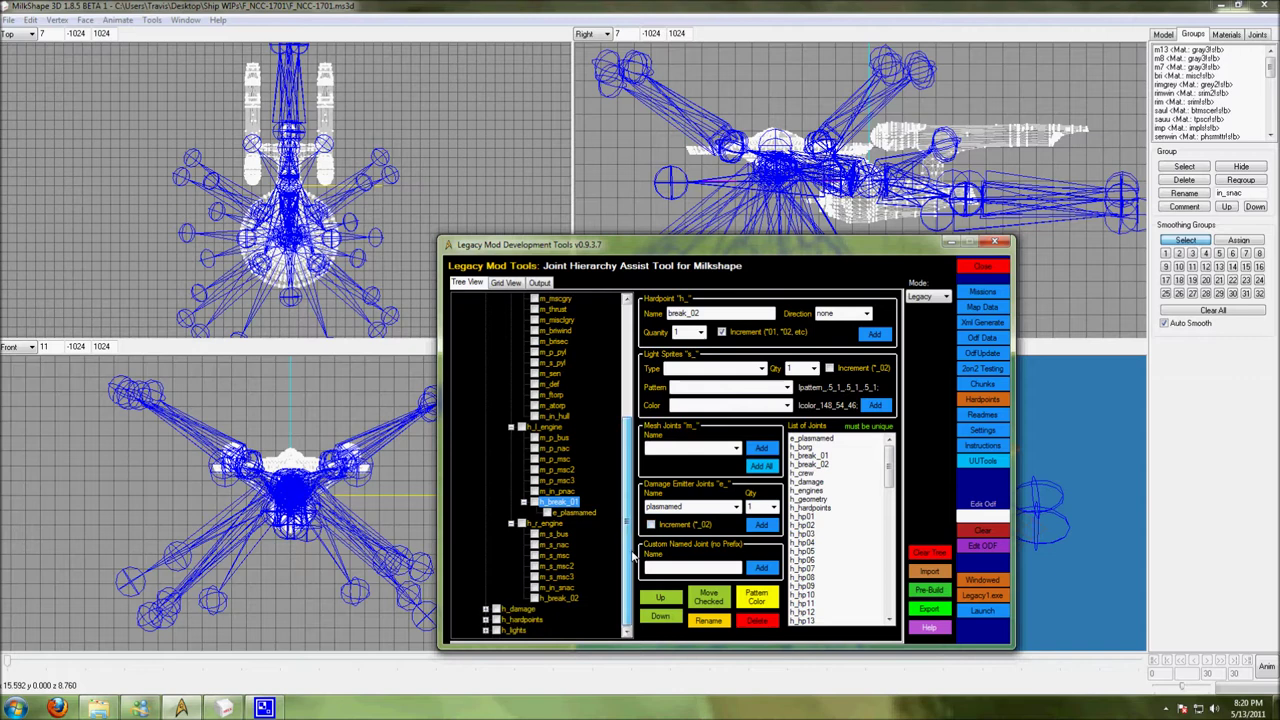
{"action": "left_click", "coordinate": [737, 507]}
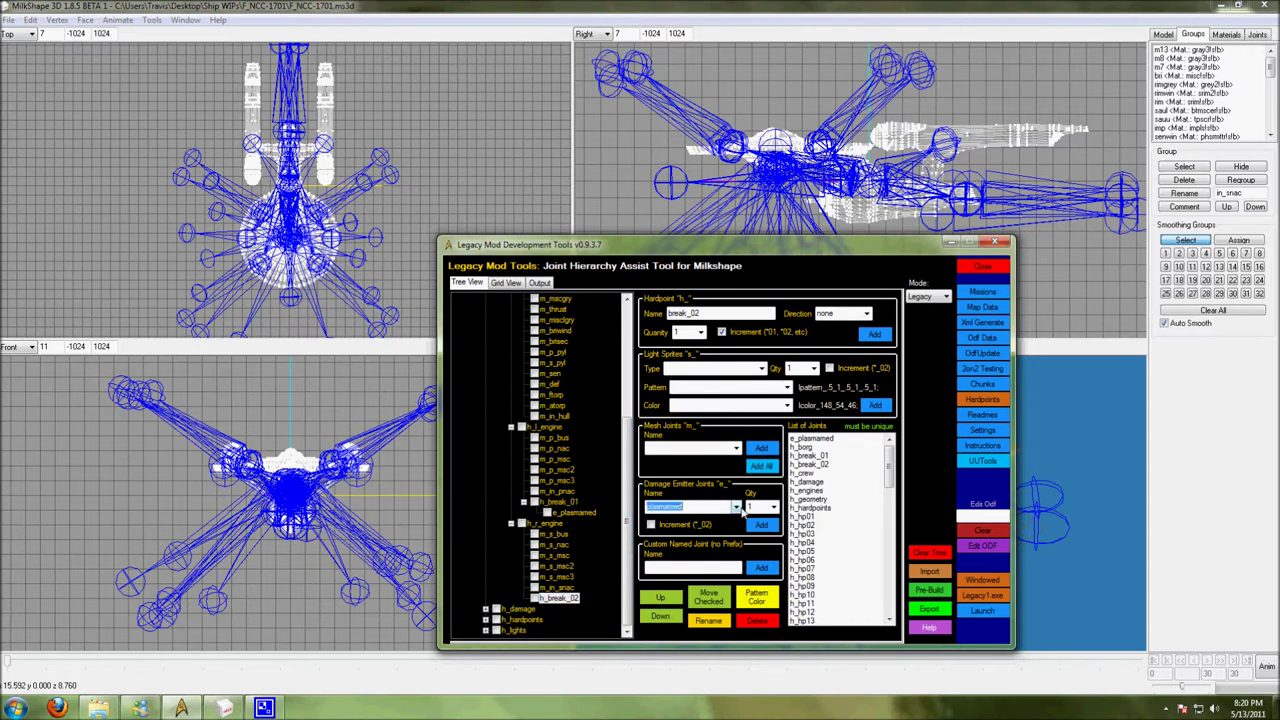
{"action": "left_click", "coordinate": [728, 540]}
{"action": "left_click", "coordinate": [761, 524]}
{"action": "left_click", "coordinate": [524, 598]}
{"action": "left_click", "coordinate": [571, 609]}
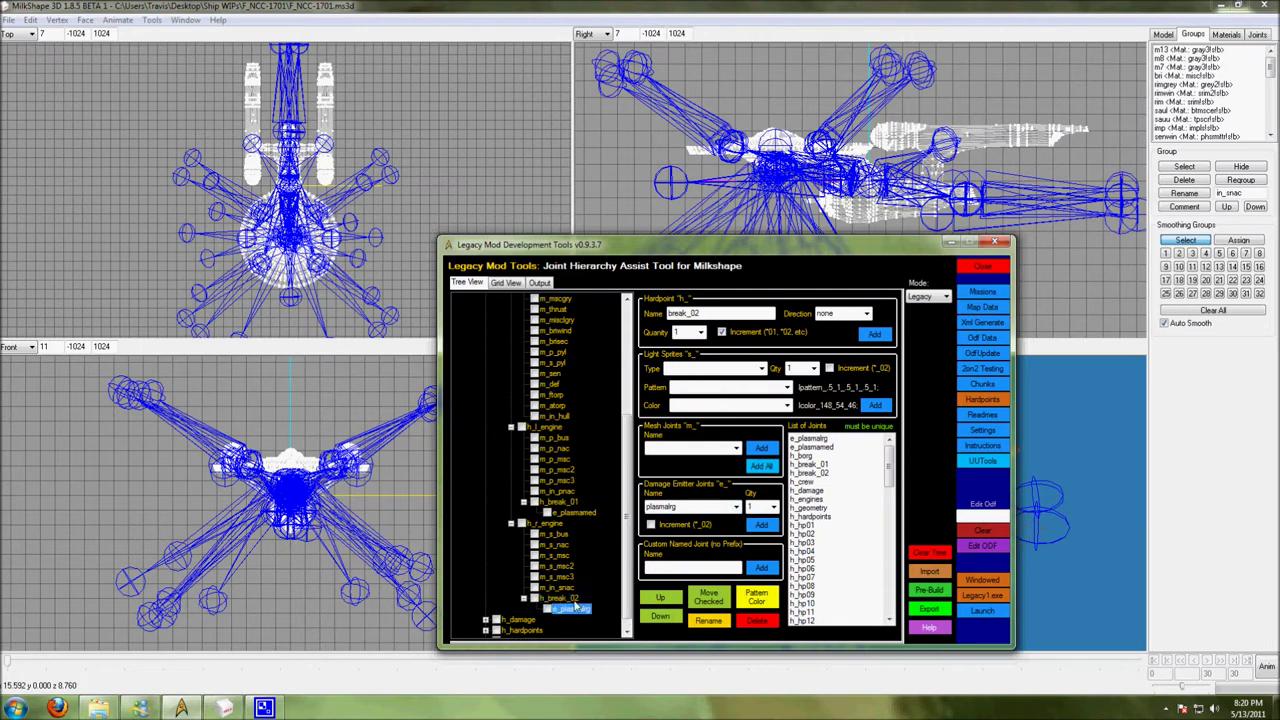
{"action": "left_click", "coordinate": [575, 514]}
{"action": "left_click", "coordinate": [572, 512]}
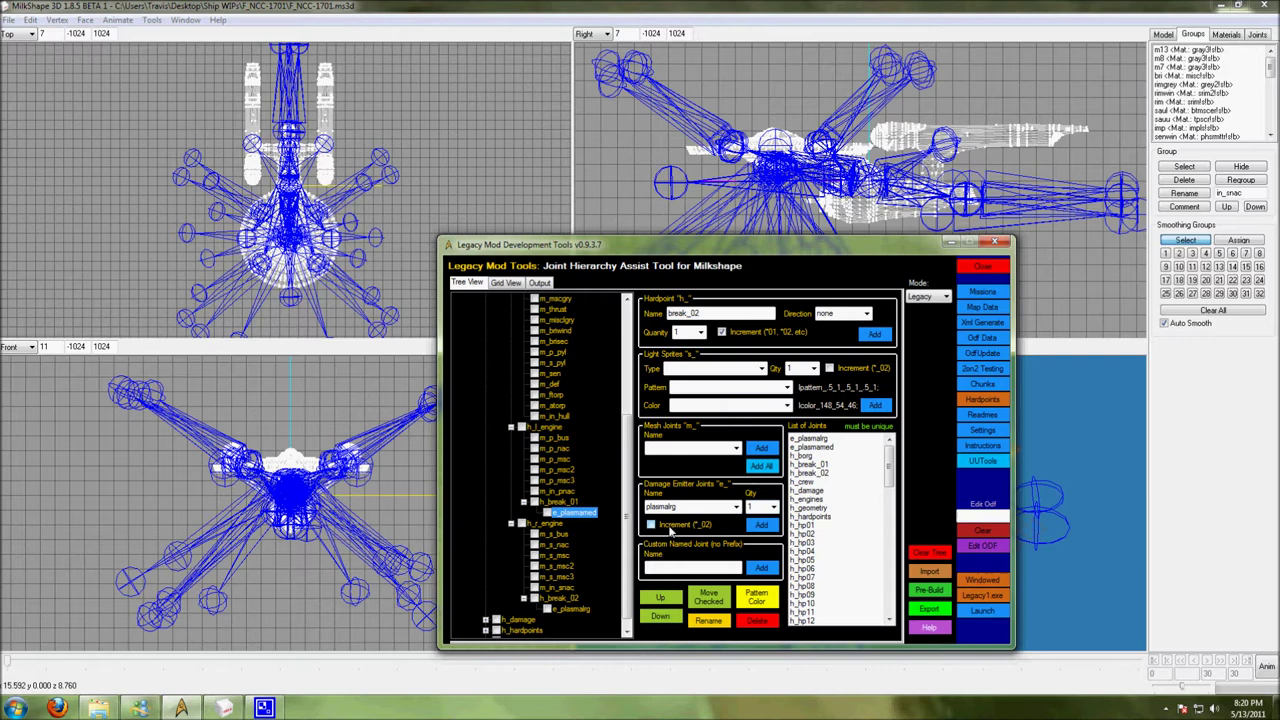
- Review the whole joint tree and examine the position values of the h_hull0 mesh joints in the grid view
{"action": "left_click_drag", "start_coordinate": [625, 517], "coordinate": [632, 579]}
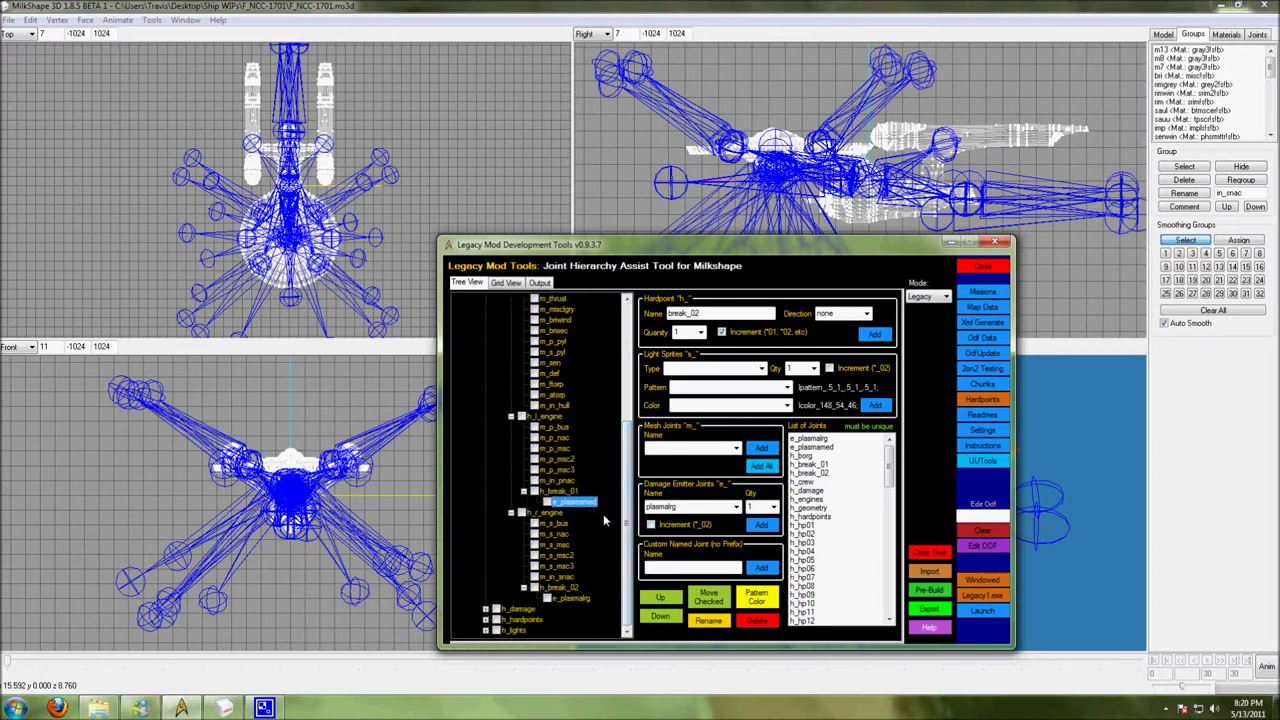
{"action": "scroll", "coordinate": [609, 506], "scroll_direction": "up", "scroll_amount": 6}
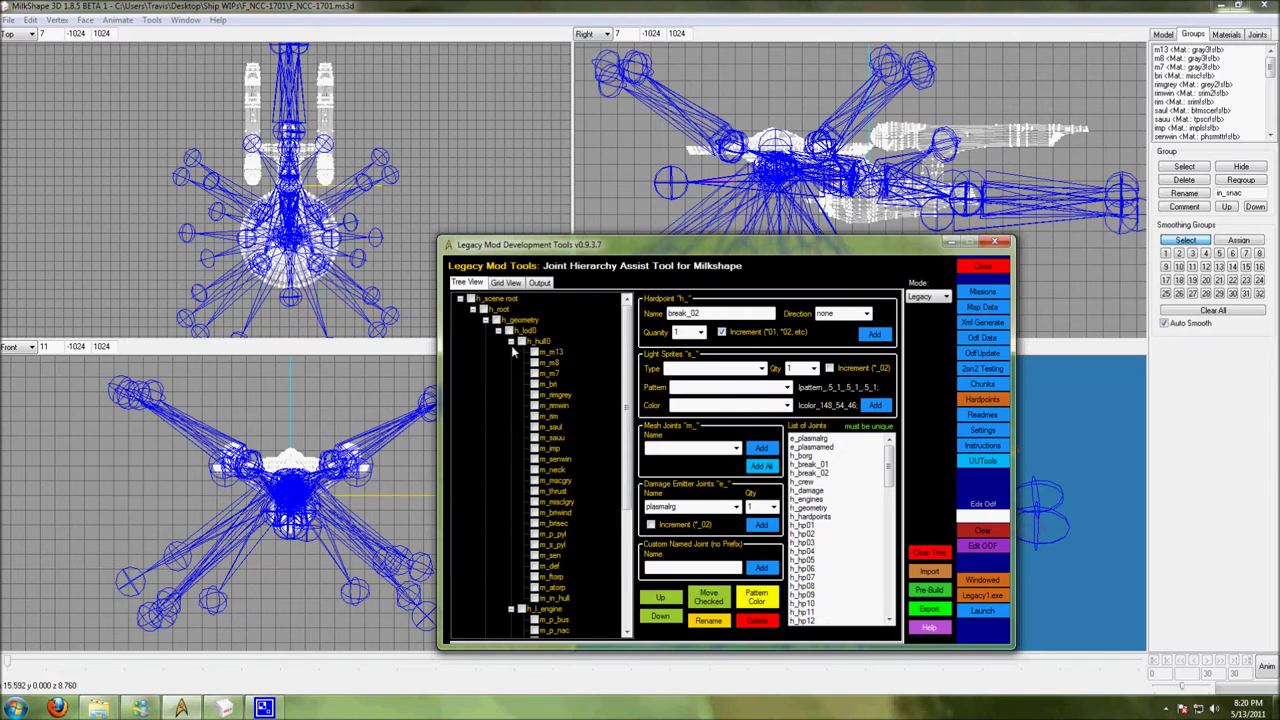
{"action": "scroll", "coordinate": [628, 468], "scroll_direction": "down", "scroll_amount": 5}
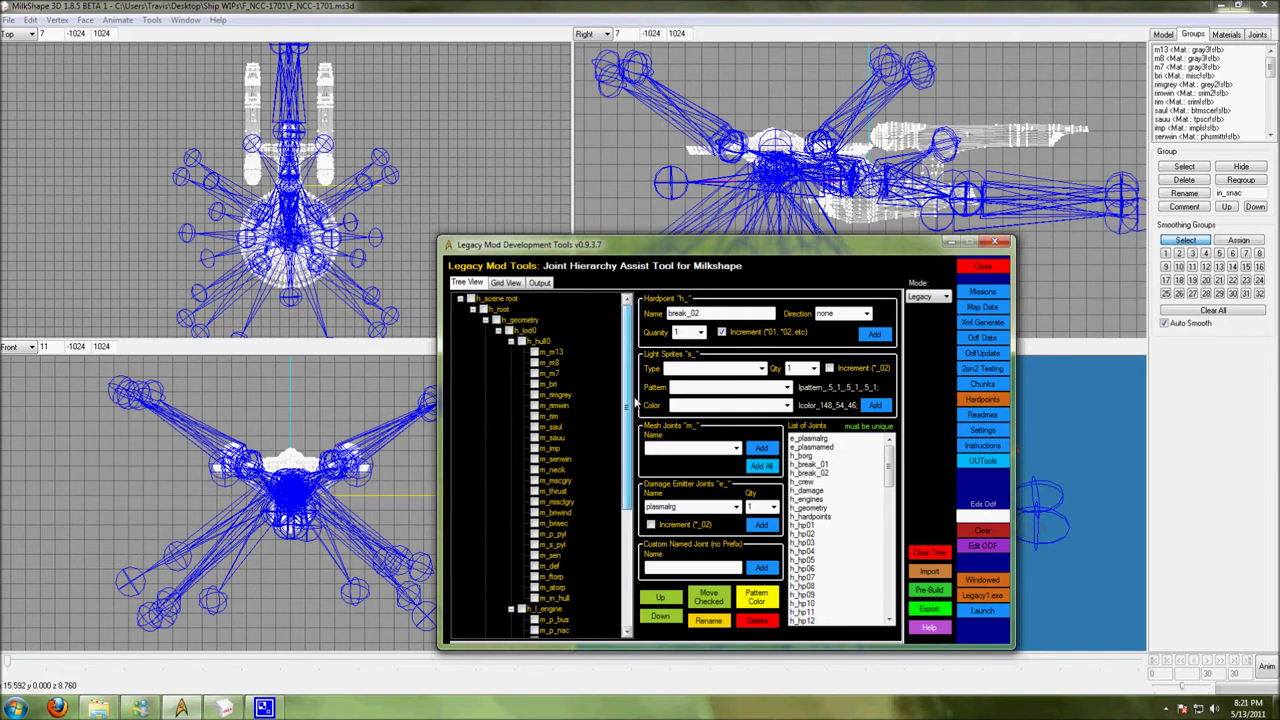
{"action": "scroll", "coordinate": [626, 575], "scroll_direction": "down", "scroll_amount": 1}
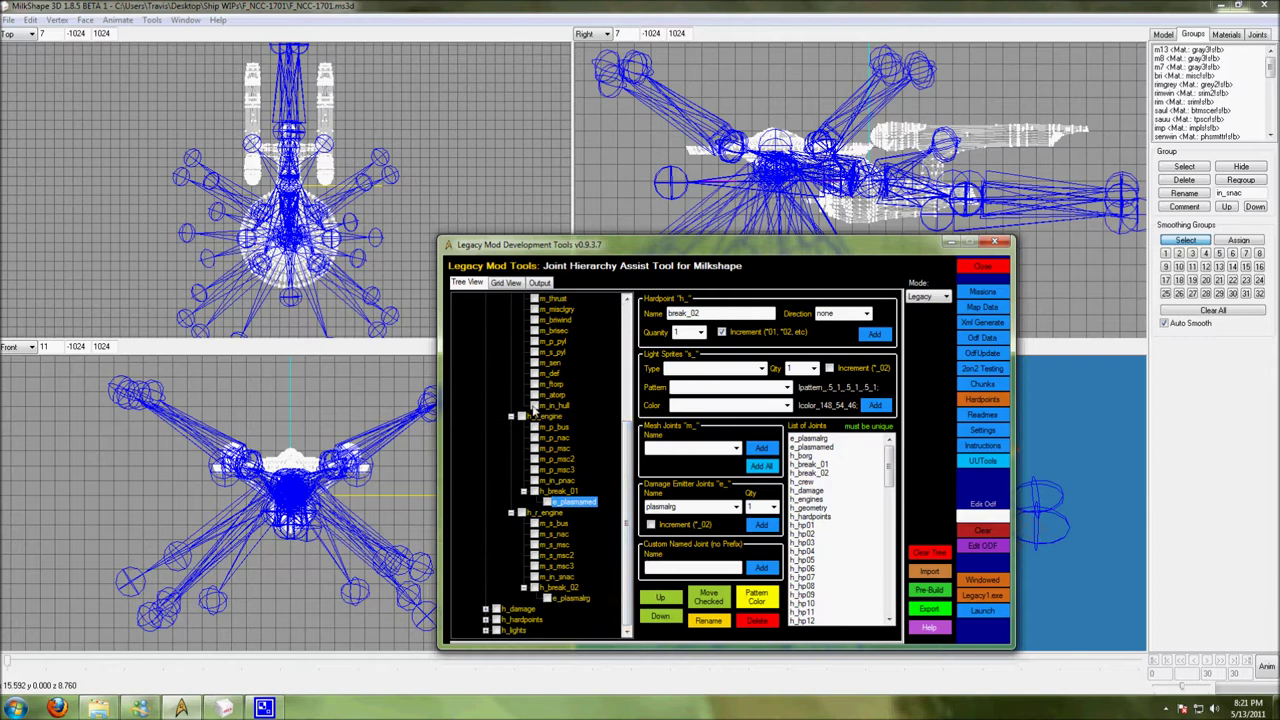
{"action": "left_click", "coordinate": [506, 283]}
{"action": "left_click_drag", "start_coordinate": [896, 395], "coordinate": [889, 517]}
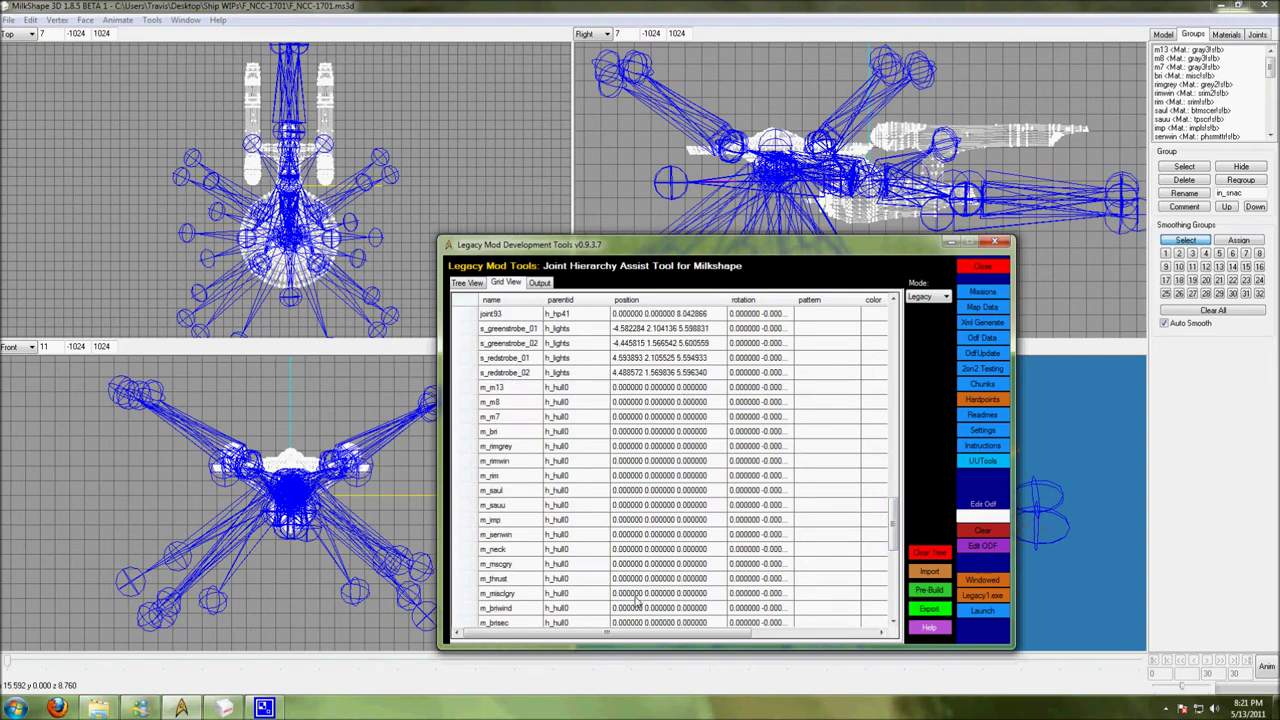
{"action": "left_click_drag", "start_coordinate": [667, 473], "coordinate": [654, 549]}
{"action": "left_click", "coordinate": [646, 446]}
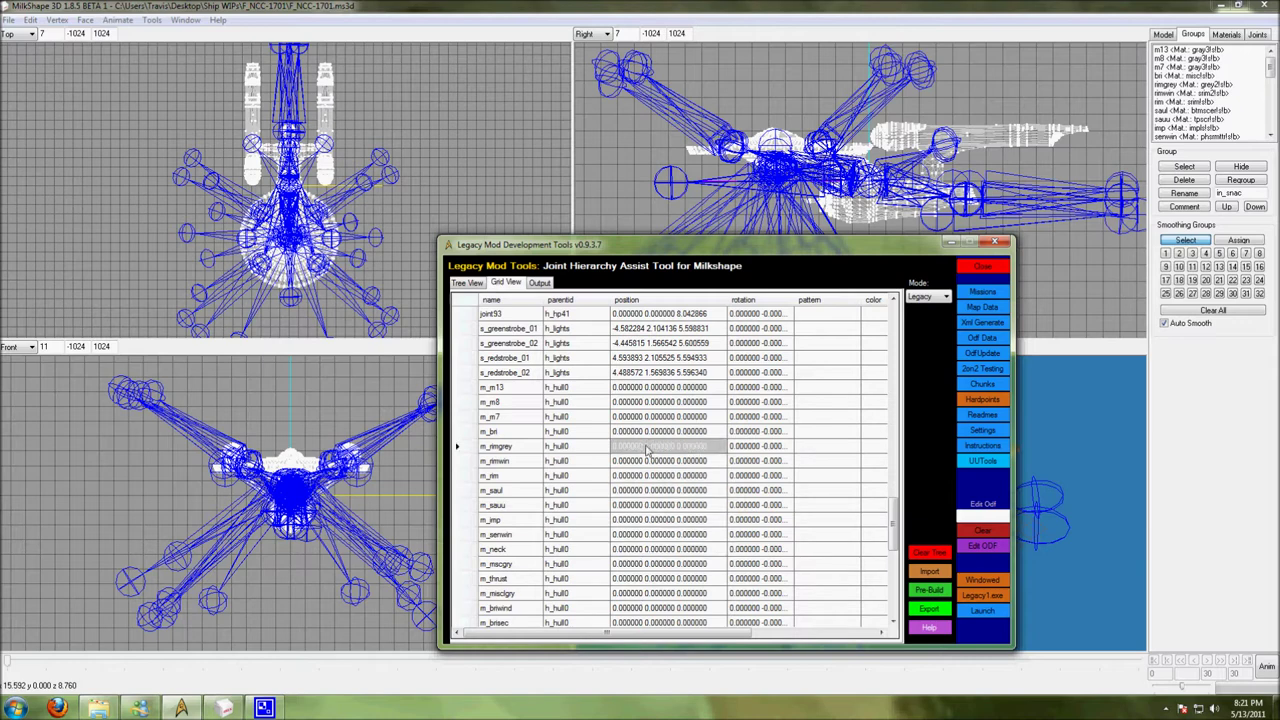
{"action": "left_click", "coordinate": [650, 519]}
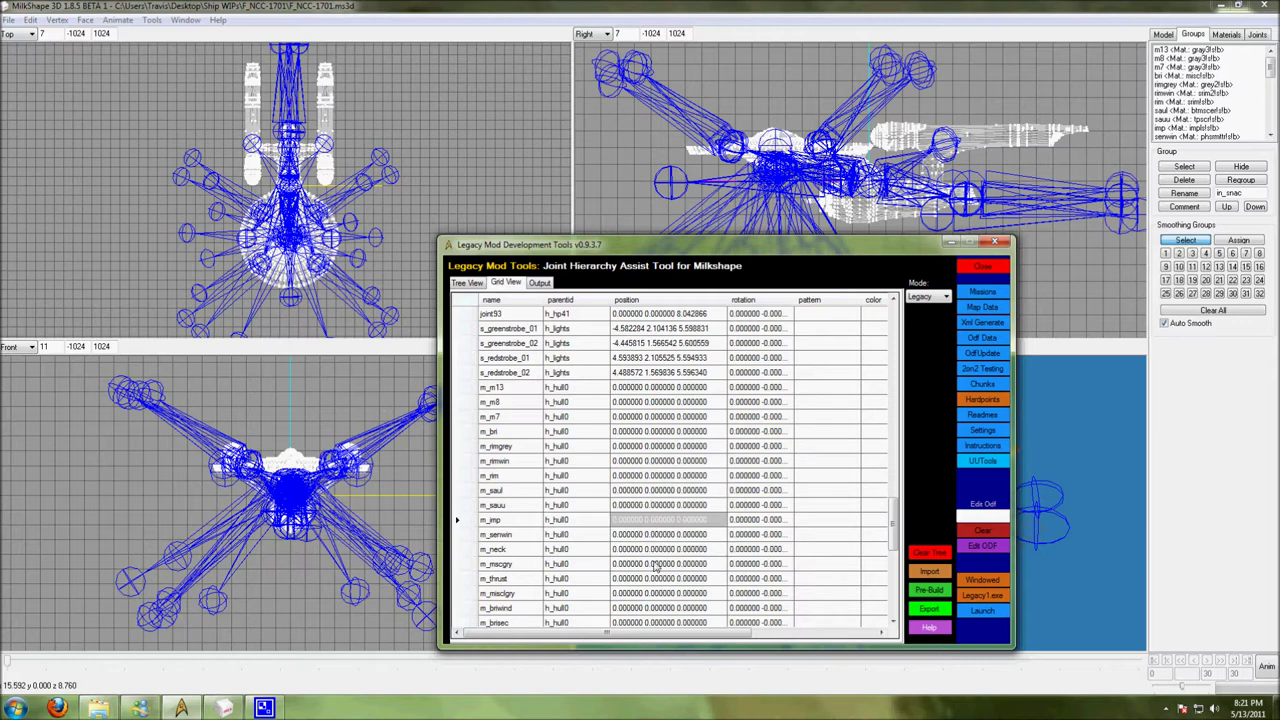
{"action": "left_click", "coordinate": [631, 390]}
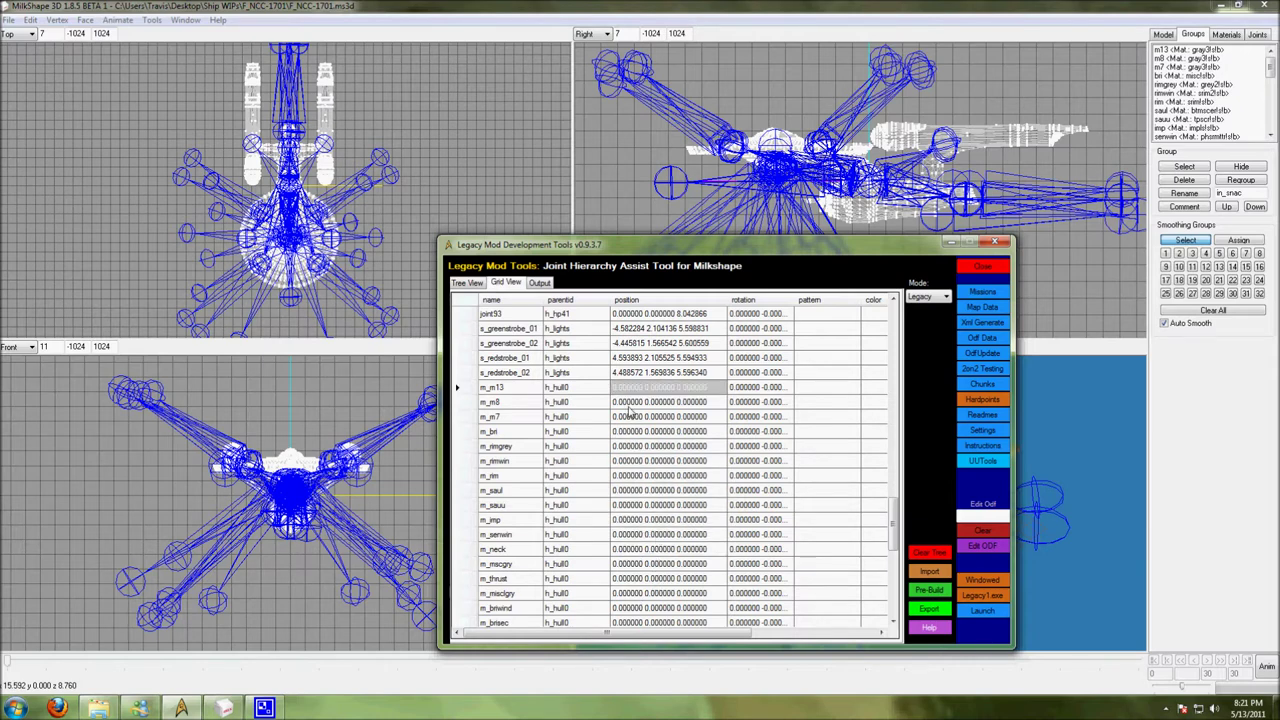
{"action": "left_click", "coordinate": [628, 404]}
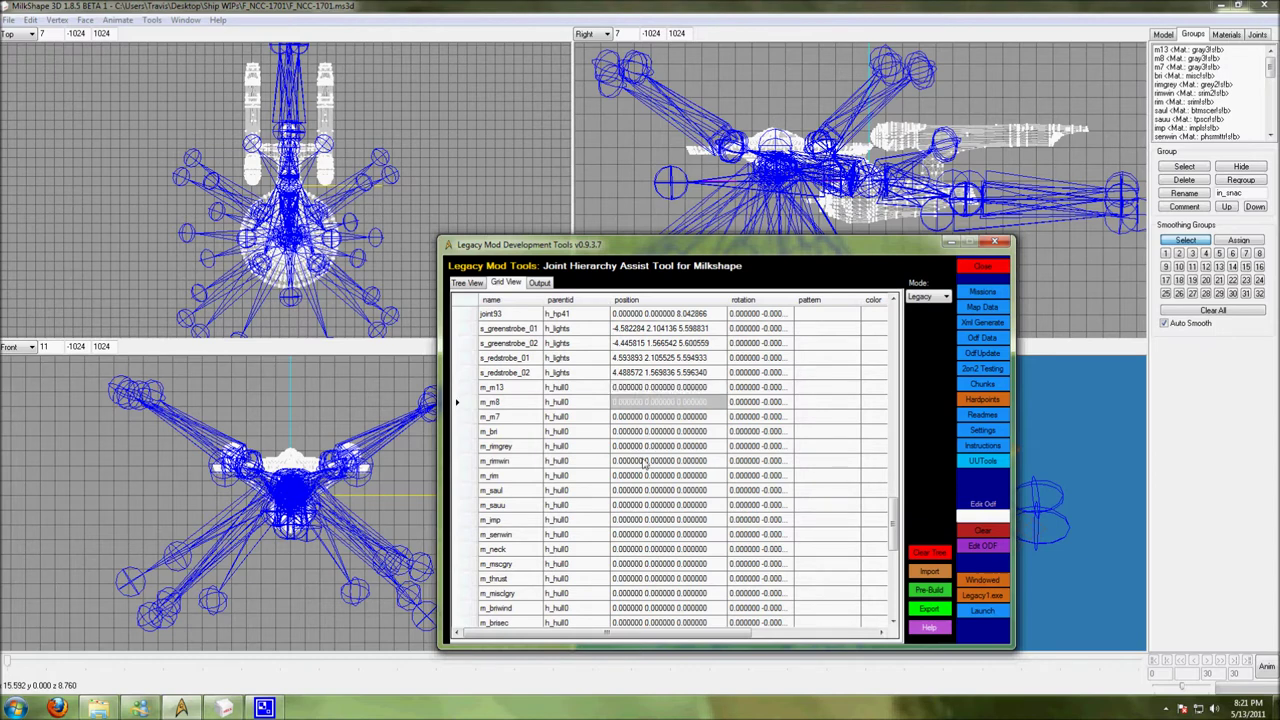
- Return to the joint tree and export the hierarchy to the desktop as text file sj12
{"action": "left_click", "coordinate": [466, 283]}
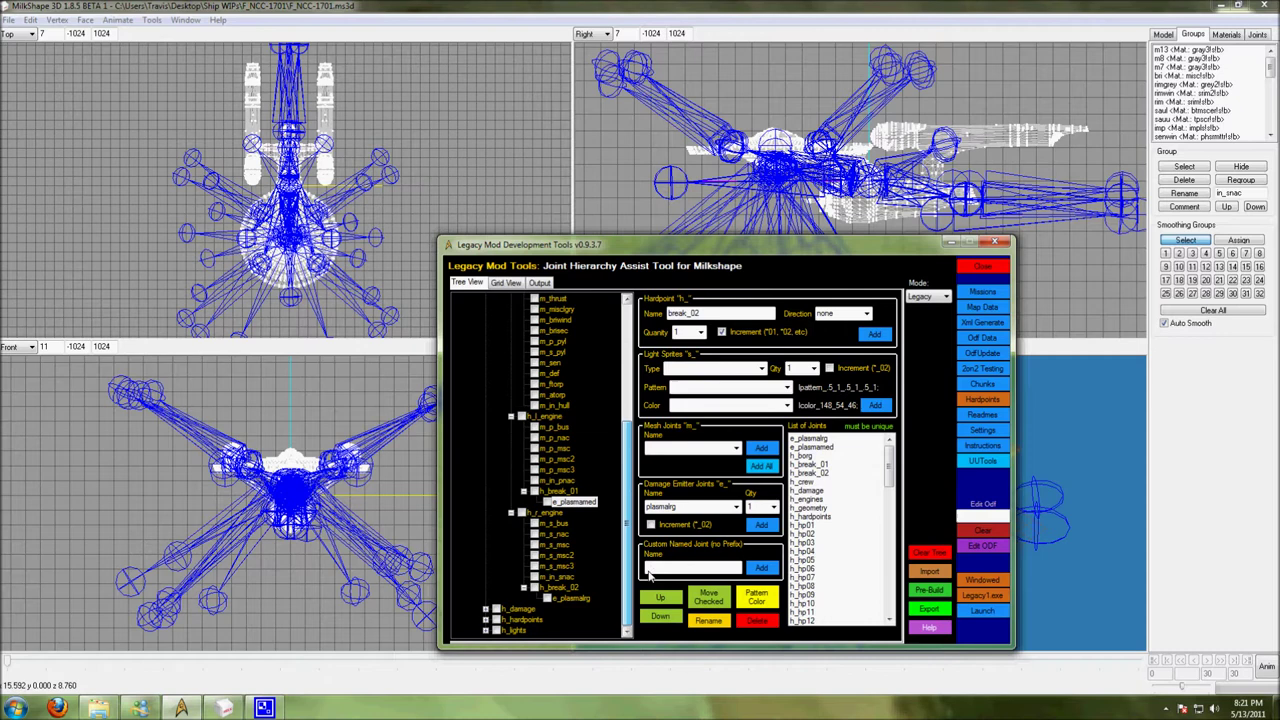
{"action": "left_click", "coordinate": [928, 611]}
{"action": "left_click", "coordinate": [650, 420]}
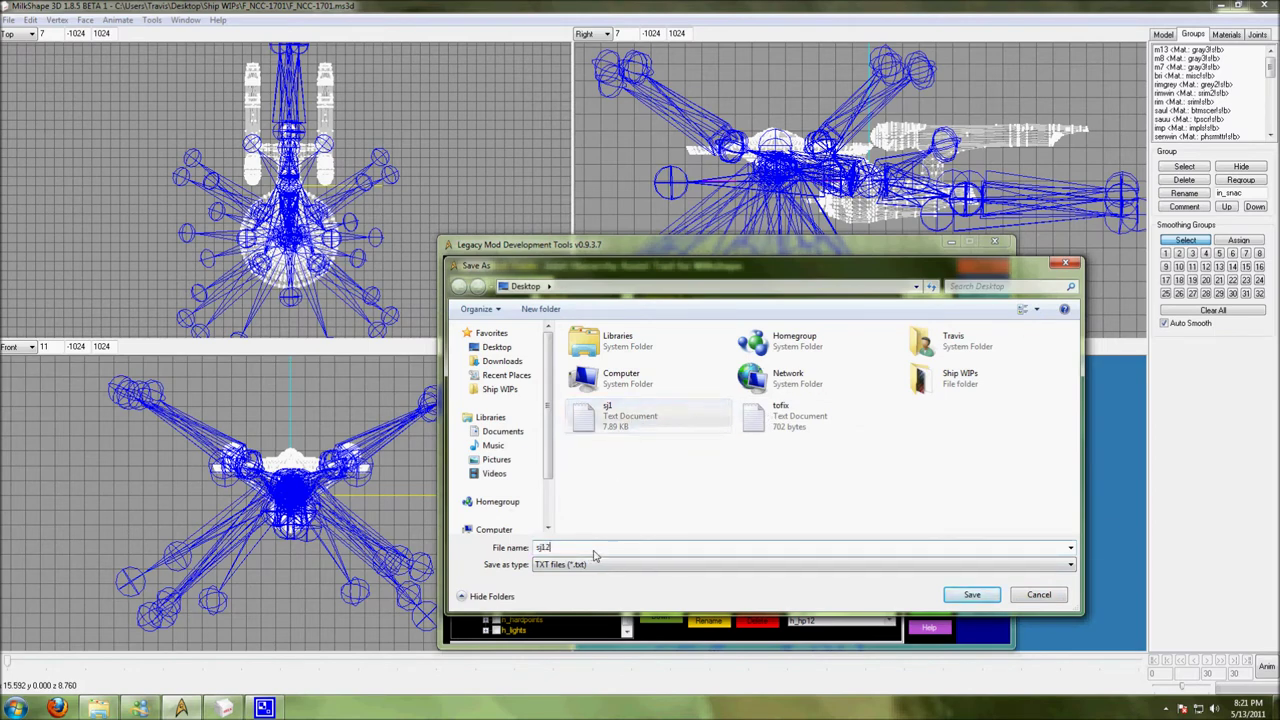
{"action": "left_click", "coordinate": [955, 597]}
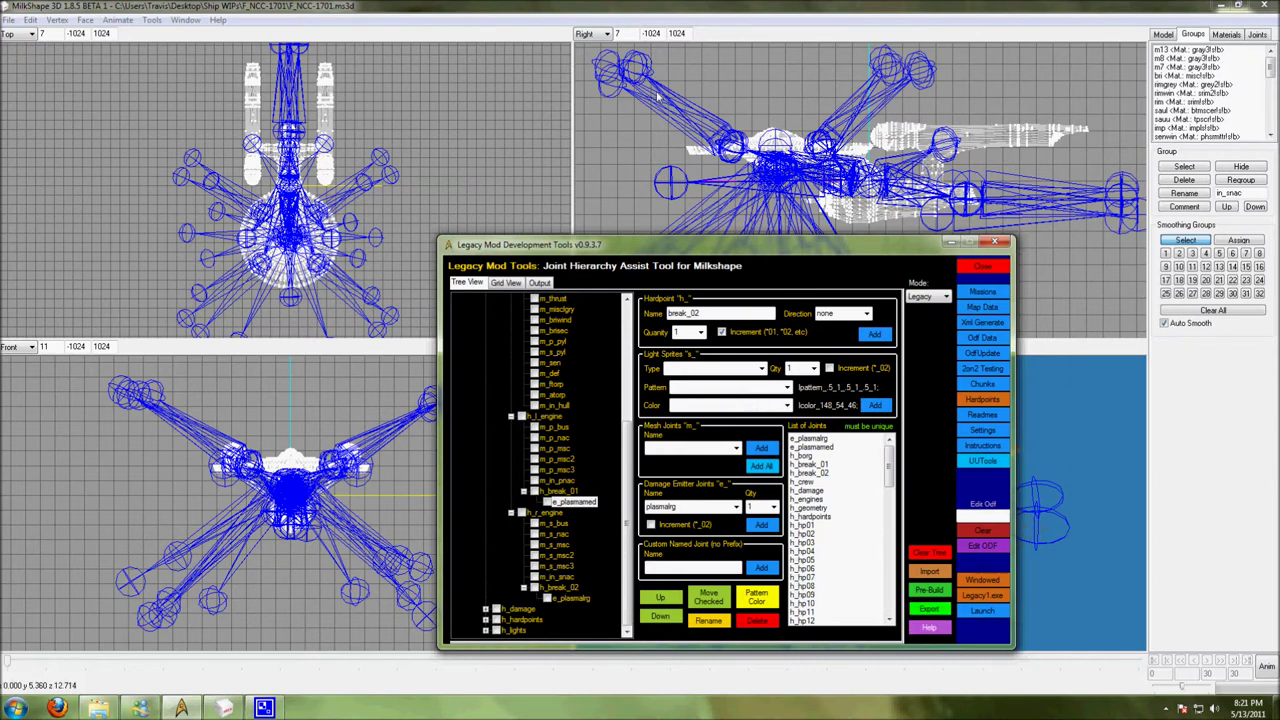
- Switch to MilkShape 3D and delete the h_scene root joint together with the whole old skeleton
{"action": "left_click", "coordinate": [1257, 34]}
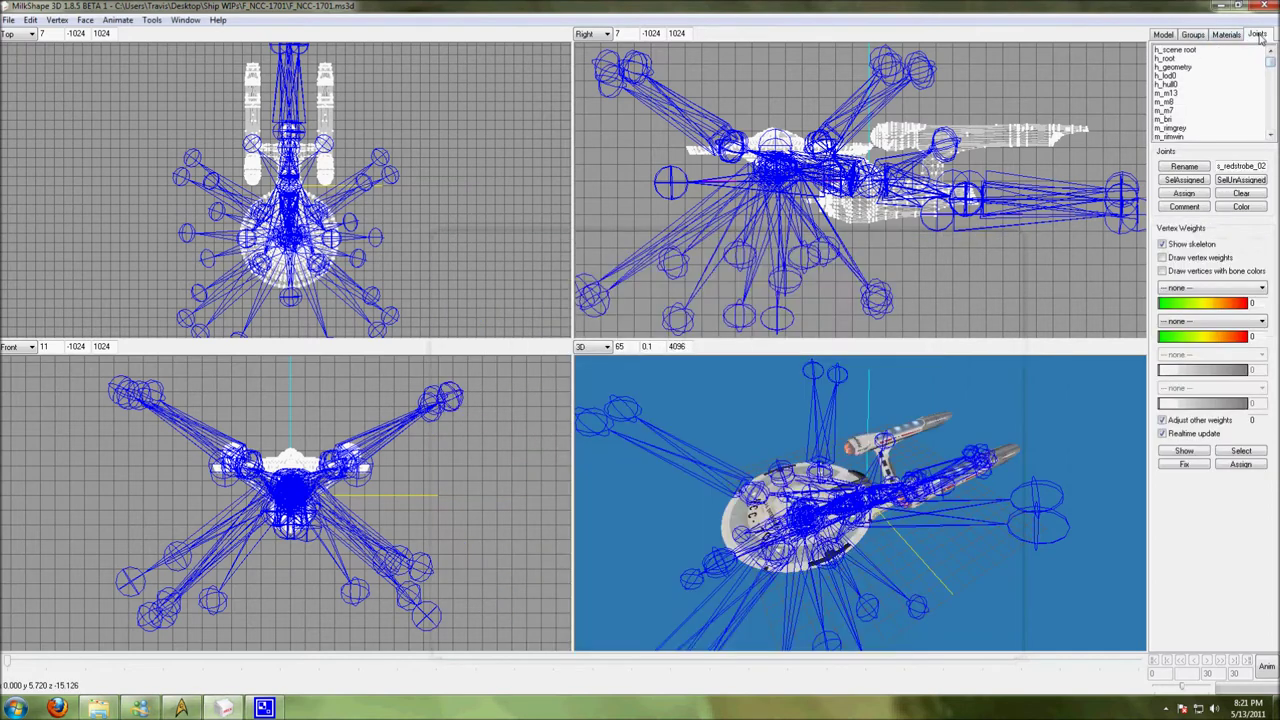
{"action": "left_click", "coordinate": [1177, 50]}
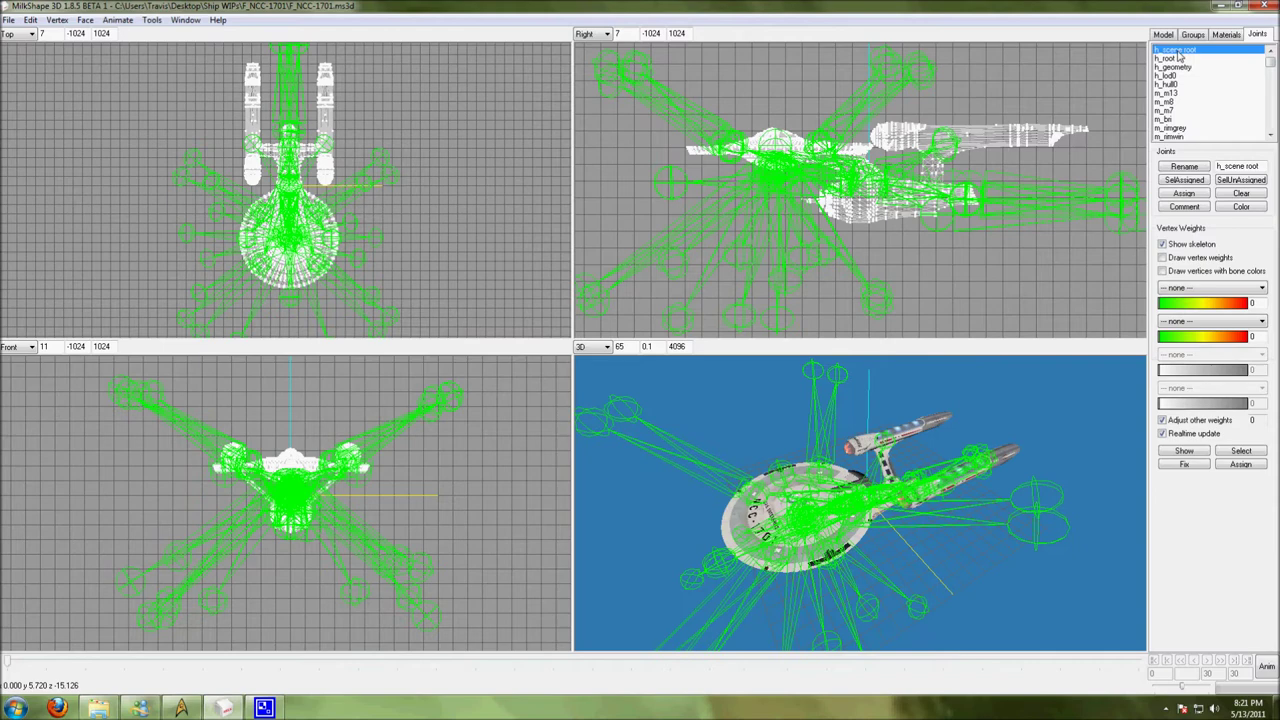
{"action": "key", "text": "Delete"}
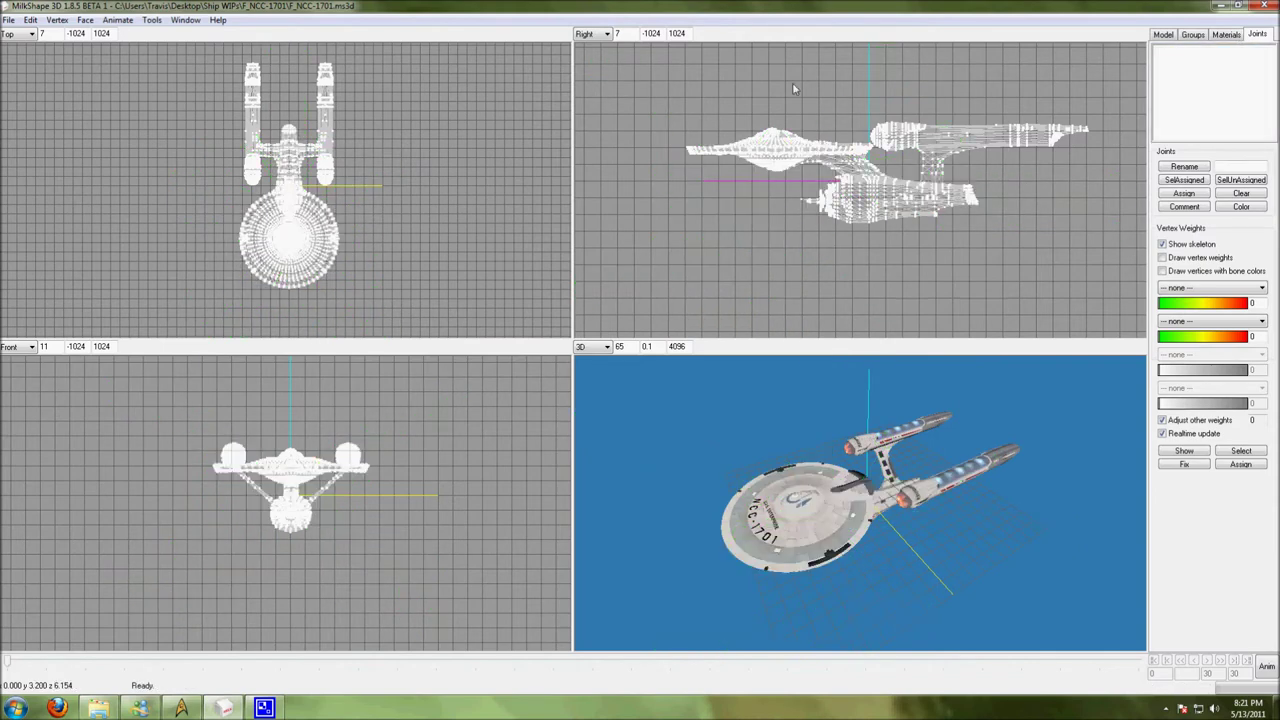
- Import sj12.txt from the desktop as MilkShape 3D ASCII, keeping meshes, materials, bones and key frames enabled
{"action": "left_click", "coordinate": [8, 20]}
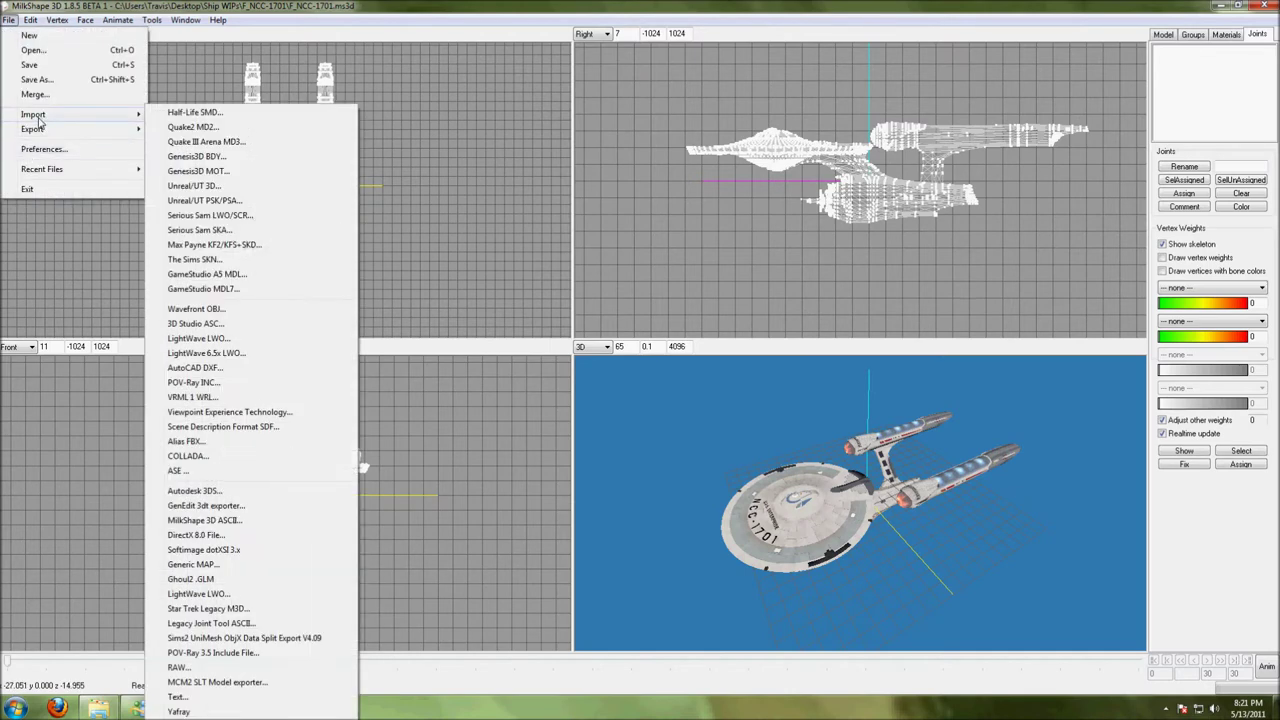
{"action": "mouse_move", "coordinate": [33, 114]}
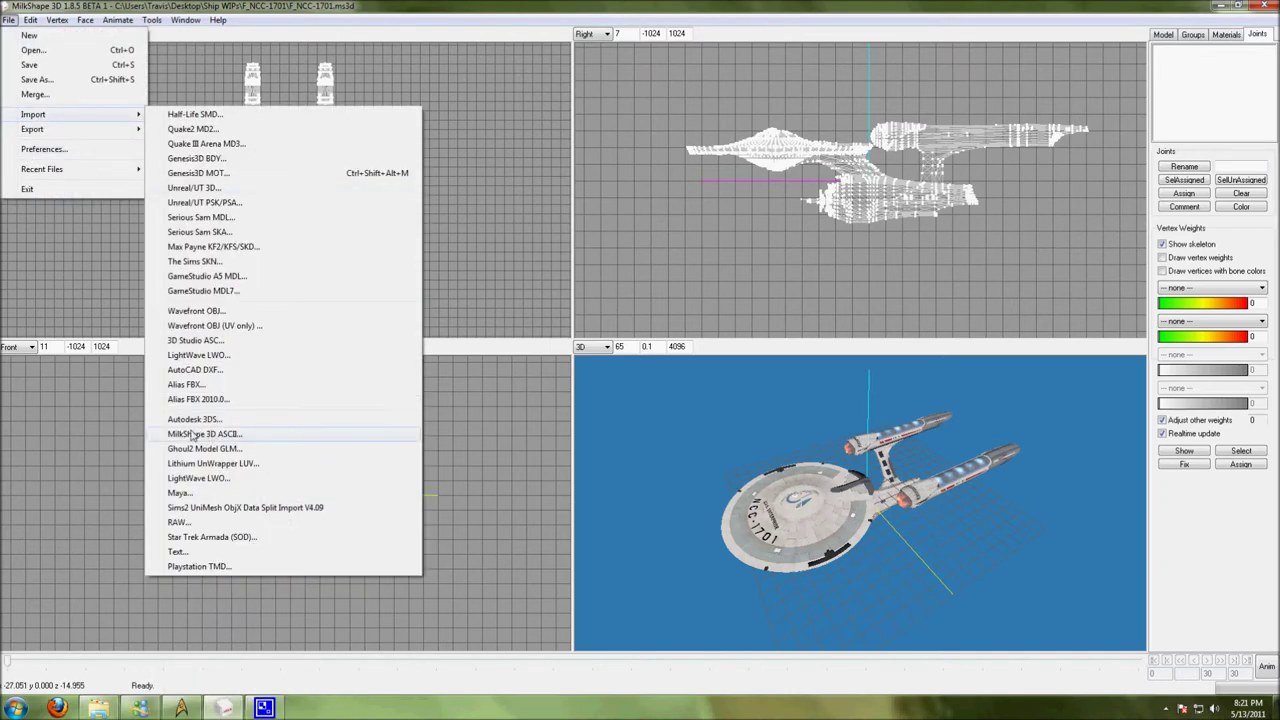
{"action": "left_click", "coordinate": [251, 436]}
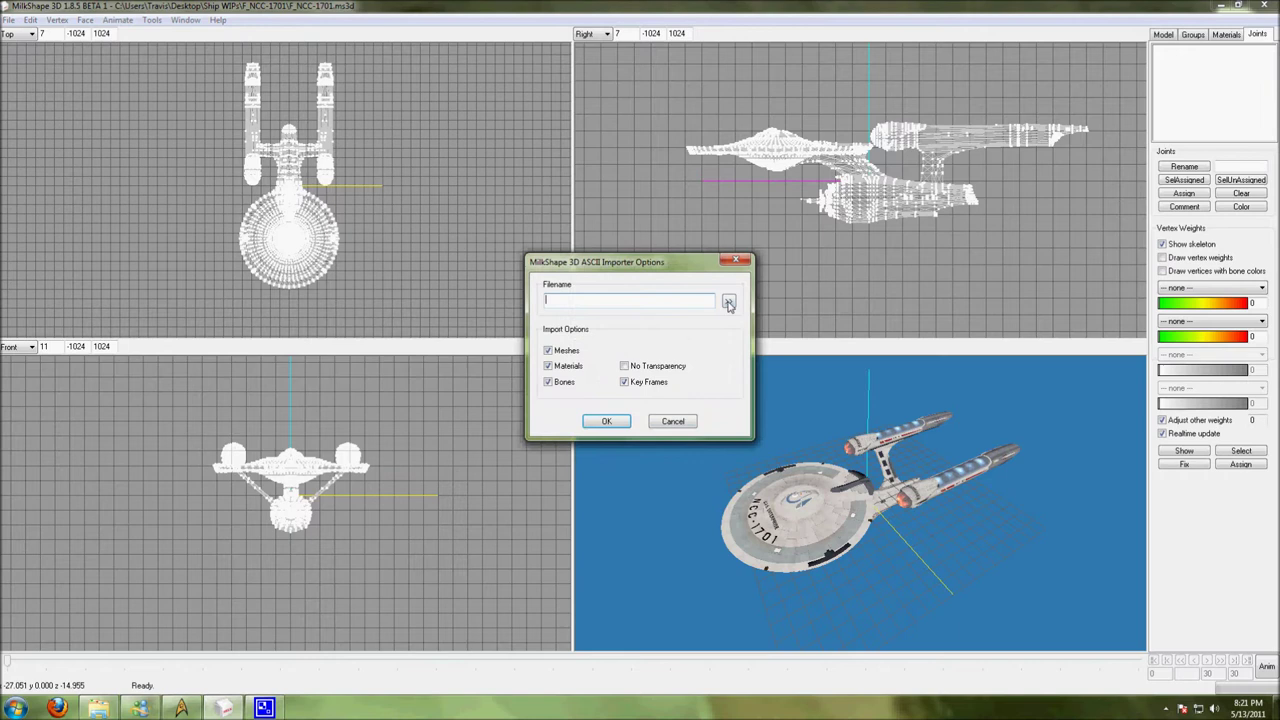
{"action": "left_click", "coordinate": [729, 302]}
{"action": "double_click", "coordinate": [650, 348]}
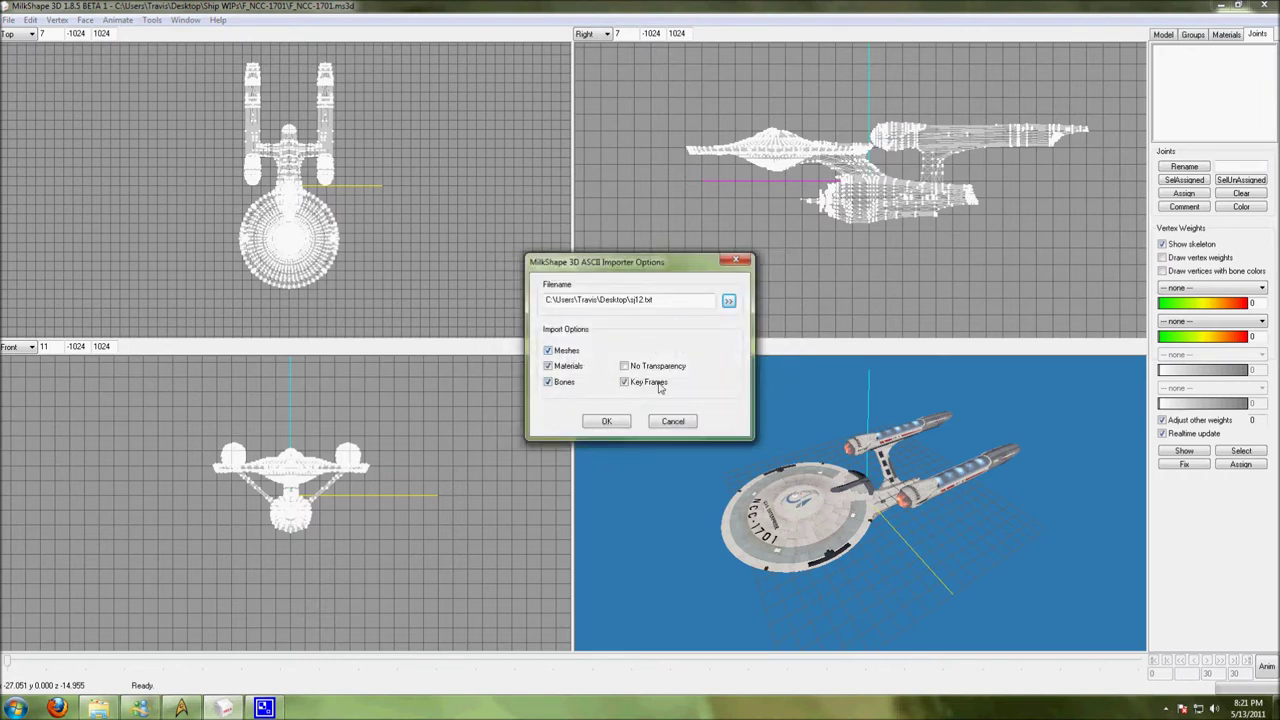
{"action": "left_click", "coordinate": [608, 422]}
- Examine the imported joint list from the hull meshes to the engine joints and inspect the skeleton around the ship in 3D
{"action": "left_click_drag", "start_coordinate": [785, 520], "coordinate": [761, 490]}
{"action": "scroll", "coordinate": [771, 499], "scroll_direction": "up", "scroll_amount": 3}
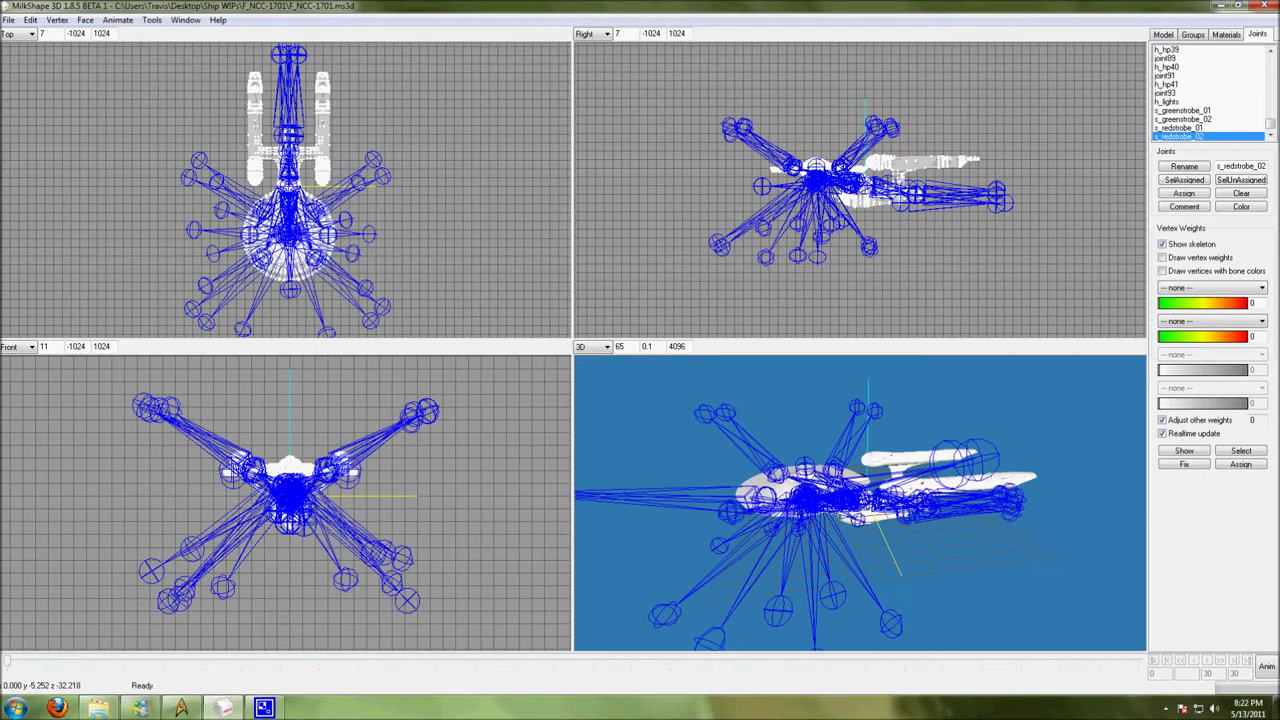
{"action": "left_click_drag", "start_coordinate": [1270, 124], "coordinate": [1270, 66]}
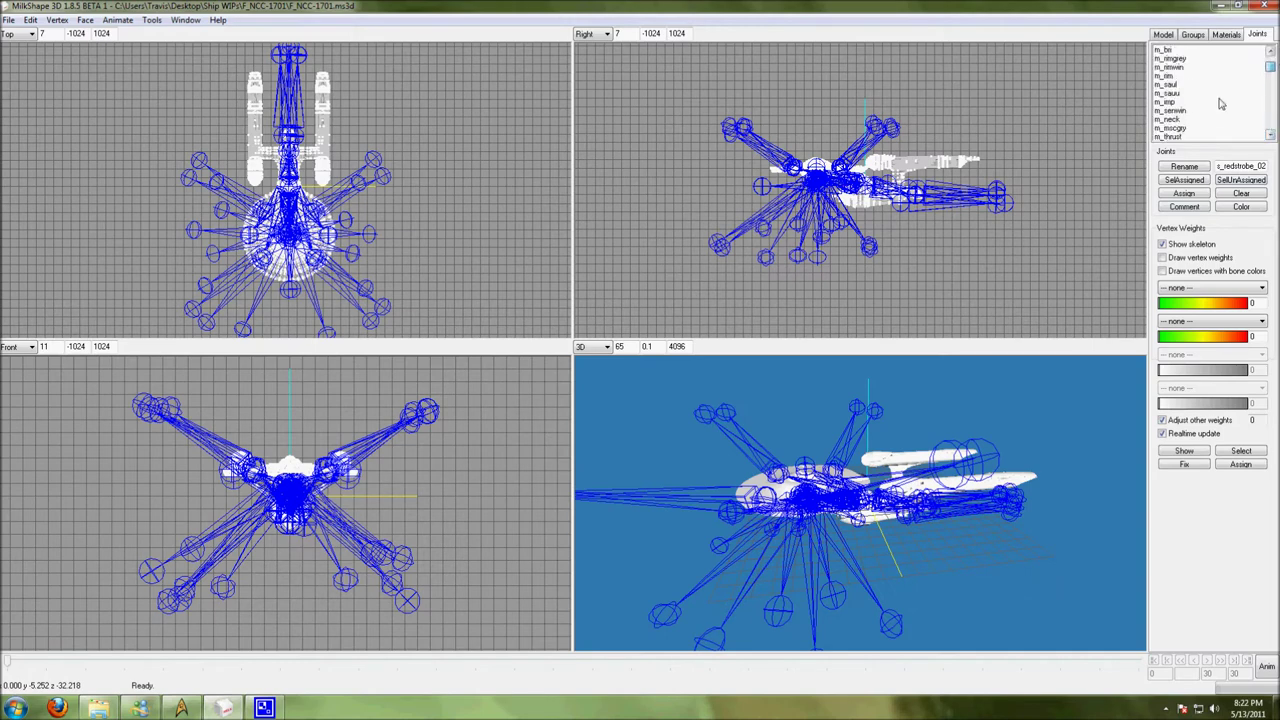
{"action": "scroll", "coordinate": [1186, 120], "scroll_direction": "down", "scroll_amount": 3}
{"action": "scroll", "coordinate": [1186, 121], "scroll_direction": "down", "scroll_amount": 3}
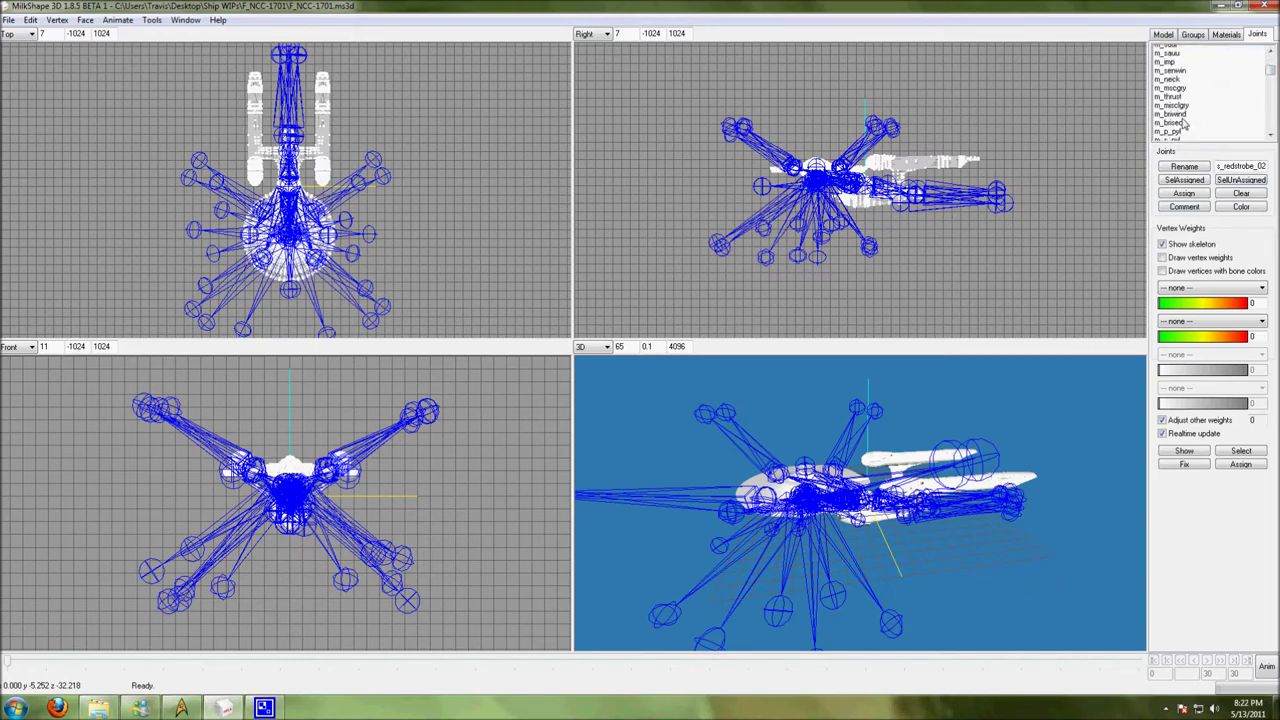
{"action": "left_click", "coordinate": [1178, 68]}
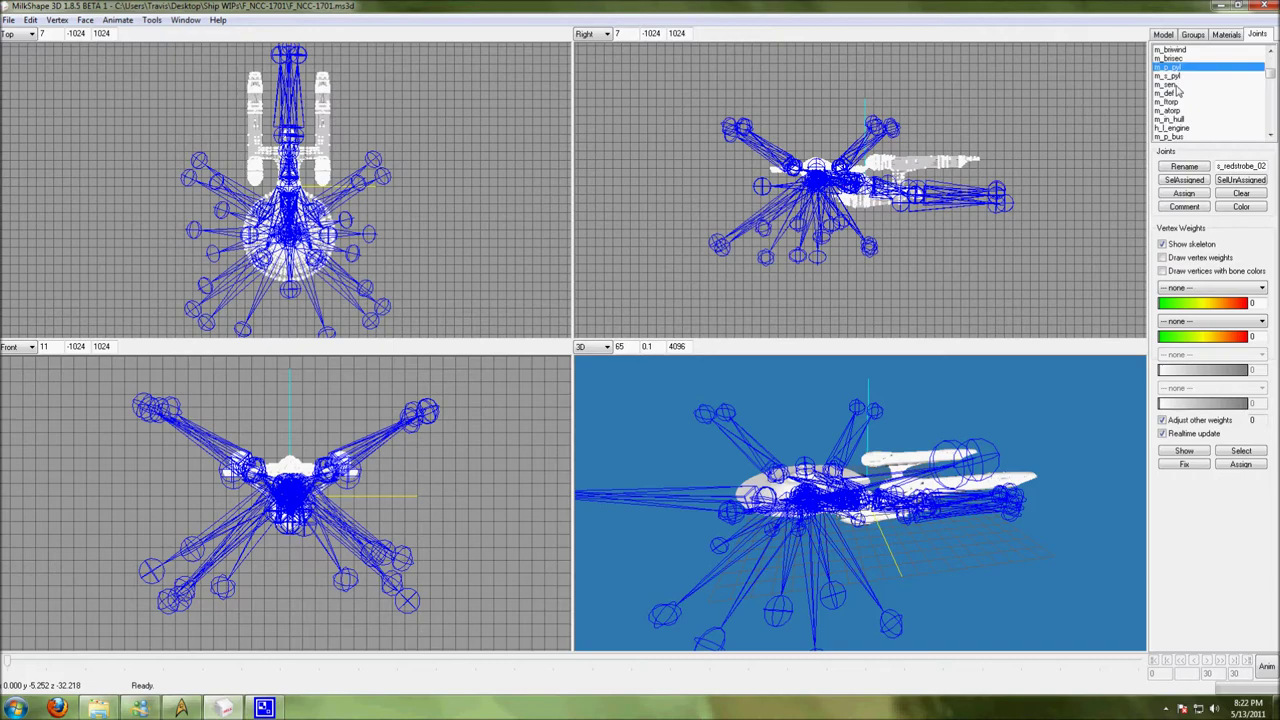
{"action": "scroll", "coordinate": [1178, 90], "scroll_direction": "down", "scroll_amount": 1}
{"action": "scroll", "coordinate": [928, 464], "scroll_direction": "up", "scroll_amount": 5}
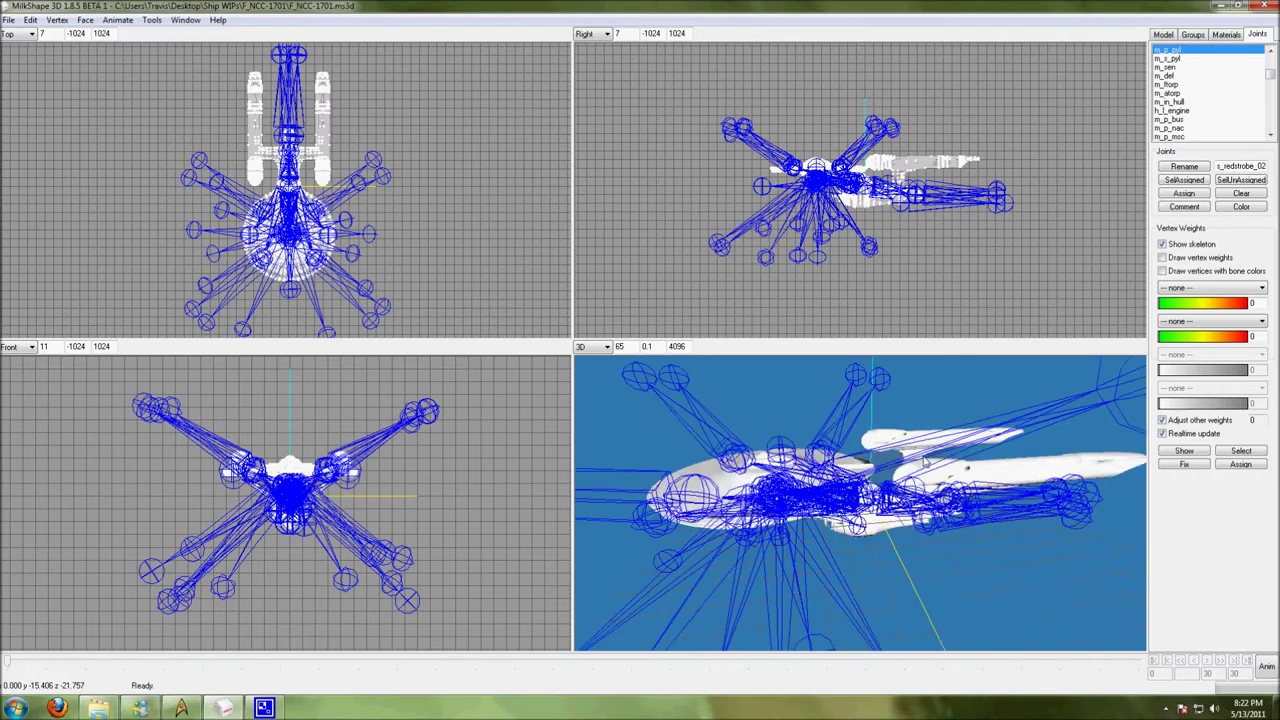
{"action": "left_click_drag", "start_coordinate": [928, 464], "coordinate": [980, 500]}
{"action": "scroll", "coordinate": [928, 500], "scroll_direction": "down", "scroll_amount": 2}
{"action": "left_click_drag", "start_coordinate": [840, 512], "coordinate": [850, 505]}
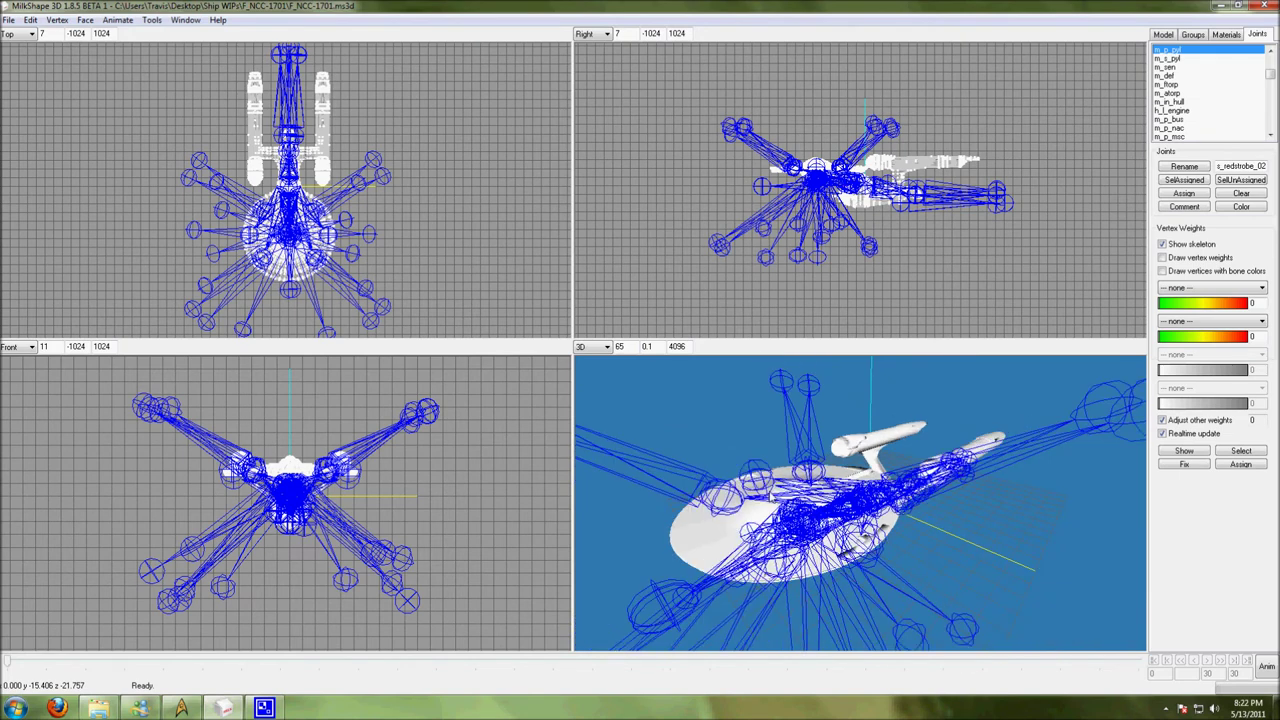
- Save the model, reopen F_NCC-1701 to reload its textures, and bring the ship close in the 3D view
{"action": "left_click", "coordinate": [8, 20]}
{"action": "left_click", "coordinate": [36, 66]}
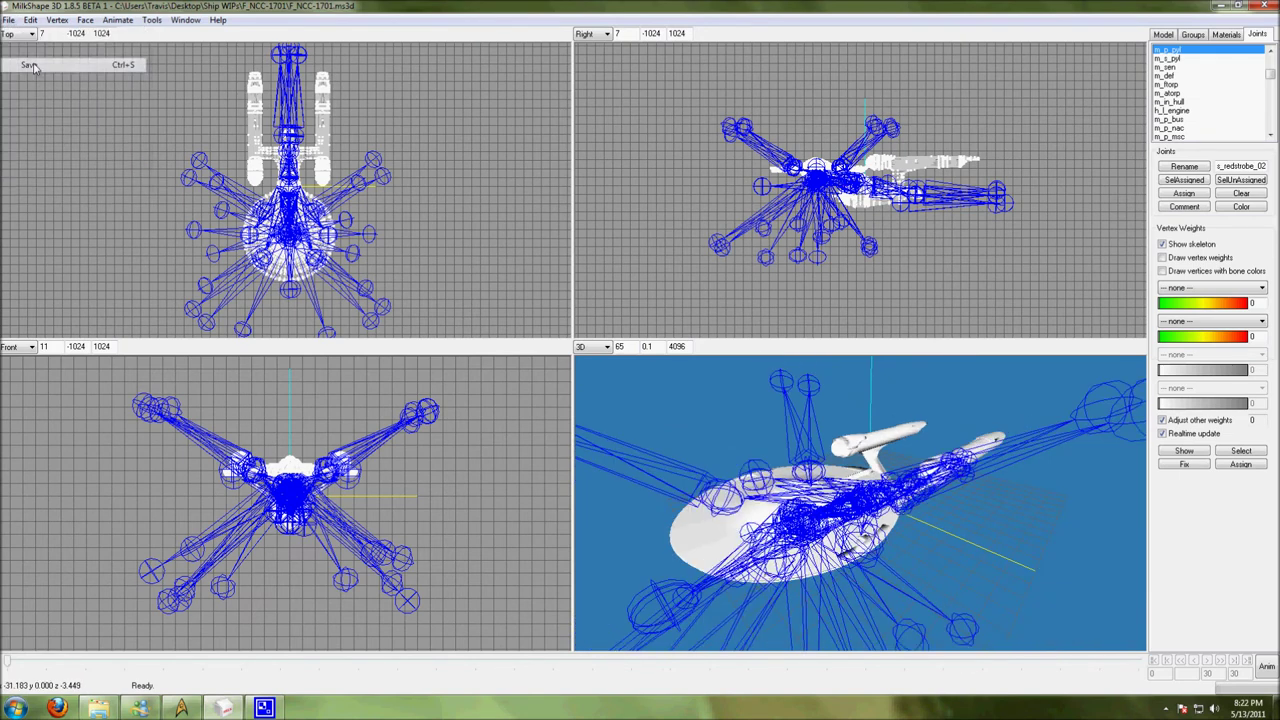
{"action": "left_click", "coordinate": [10, 20]}
{"action": "left_click", "coordinate": [33, 50]}
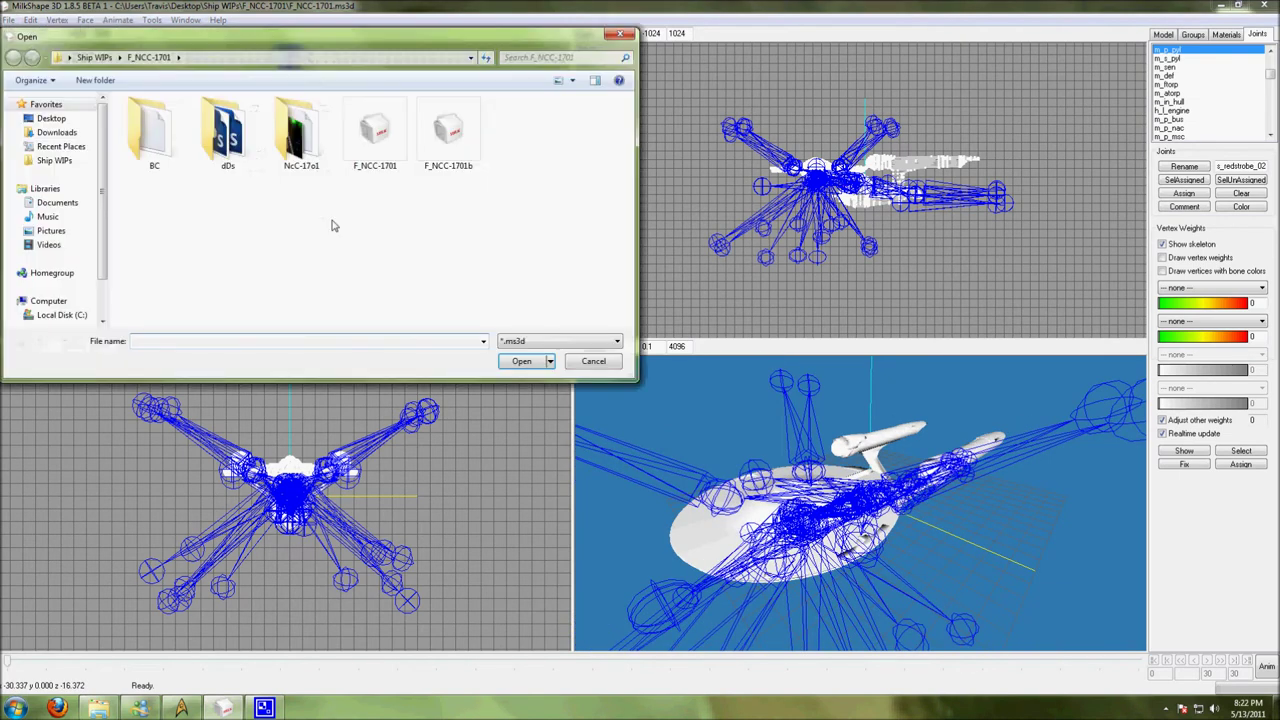
{"action": "double_click", "coordinate": [368, 135]}
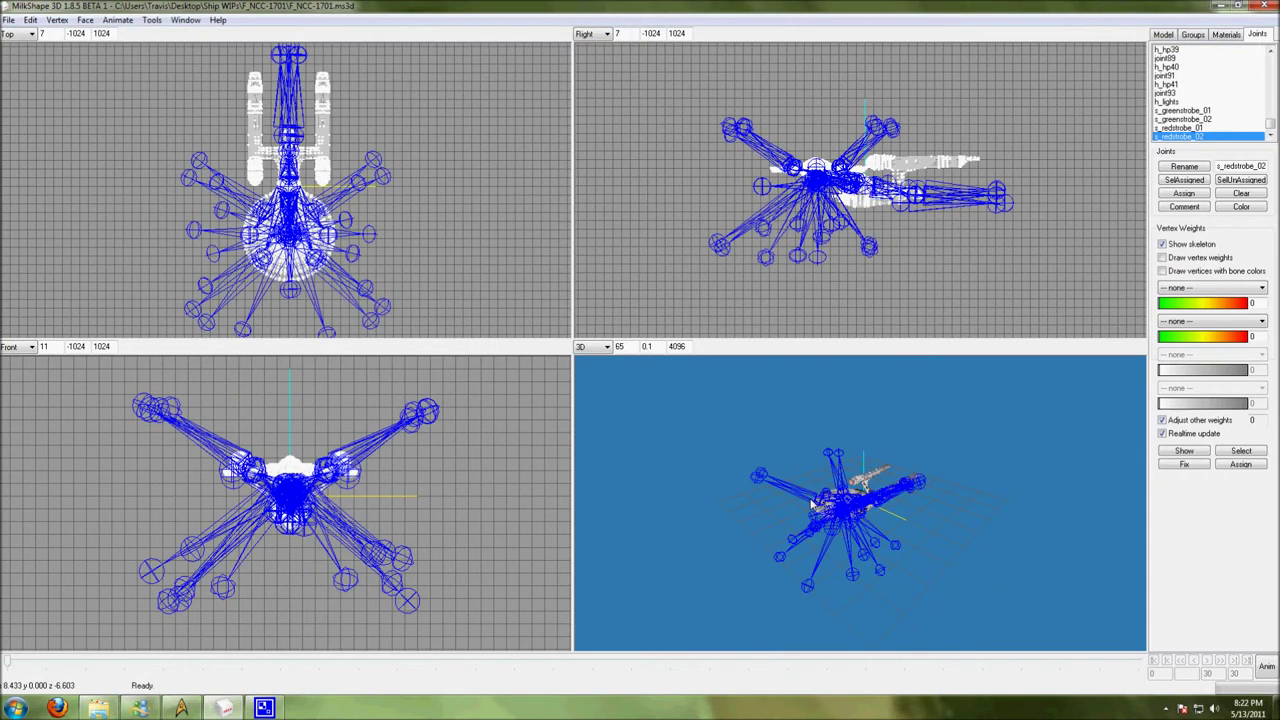
{"action": "scroll", "coordinate": [803, 493], "scroll_direction": "up", "scroll_amount": 10}
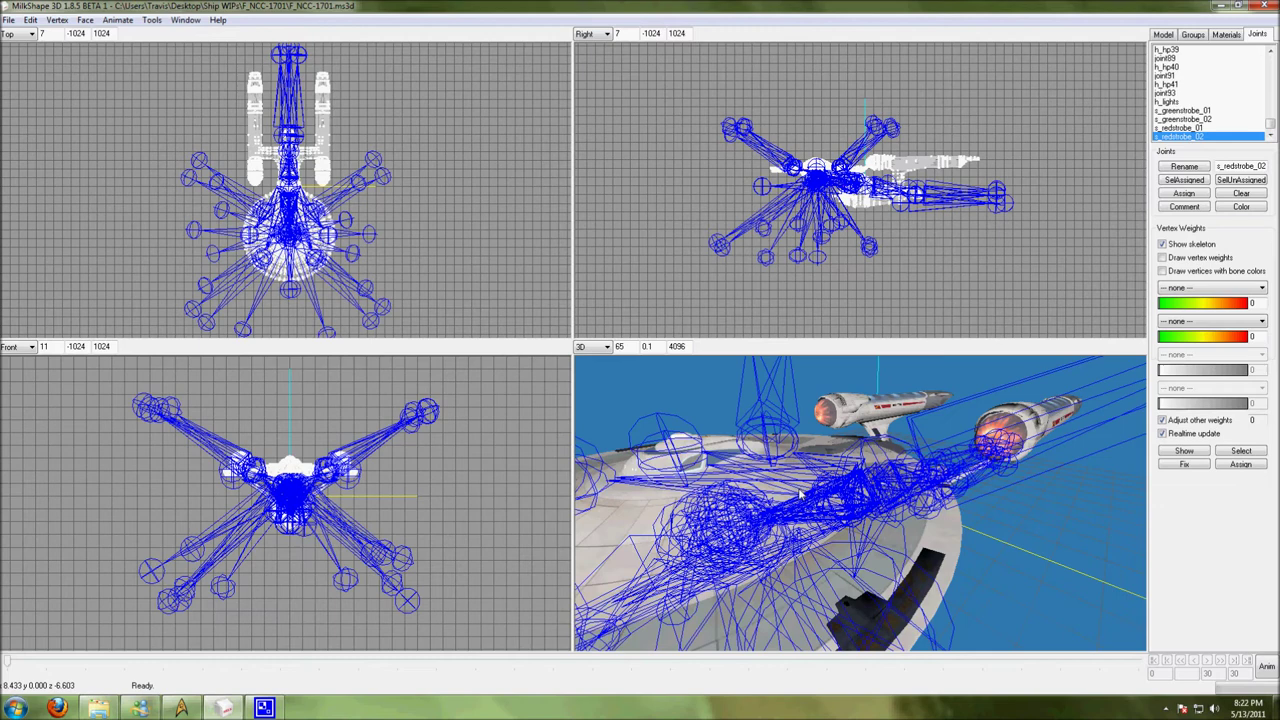
{"action": "left_click_drag", "start_coordinate": [800, 495], "coordinate": [850, 520]}
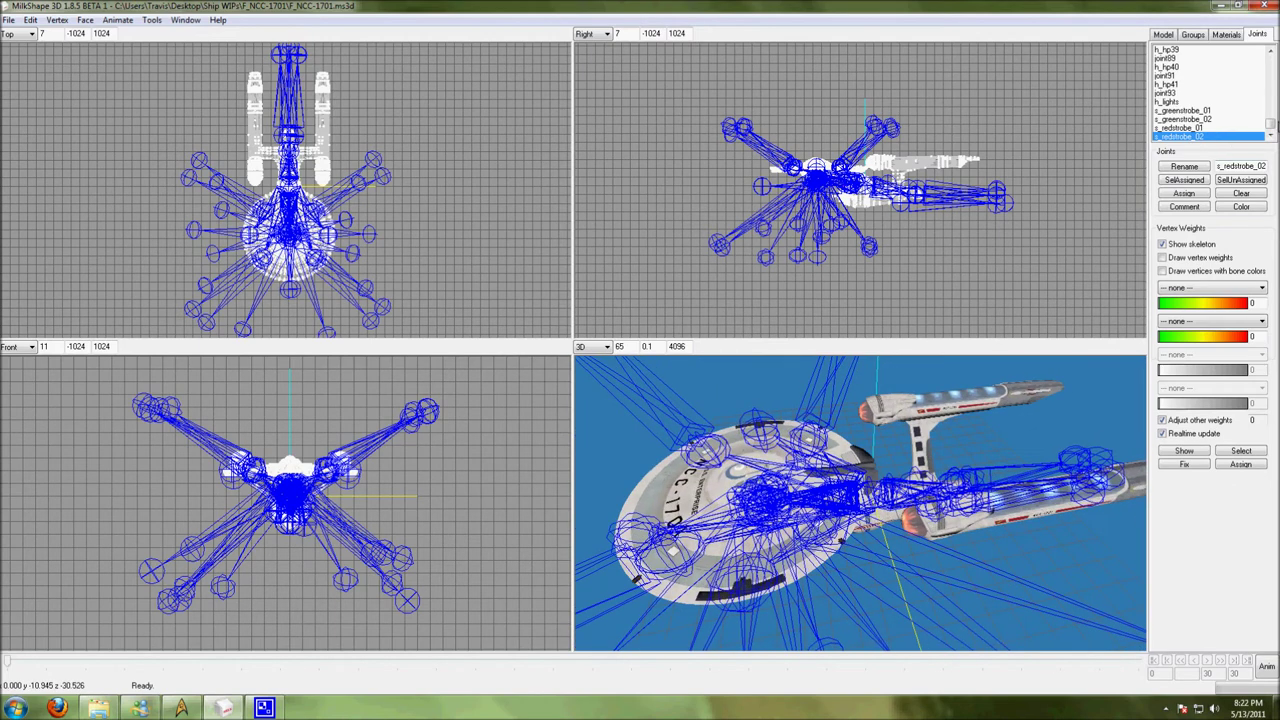
- Move the e_plasmamed emitter joint under h_break_01 onto the left engine nacelle where its pylon attaches
{"action": "left_click_drag", "start_coordinate": [1270, 126], "coordinate": [1272, 80]}
{"action": "left_click", "coordinate": [1180, 84]}
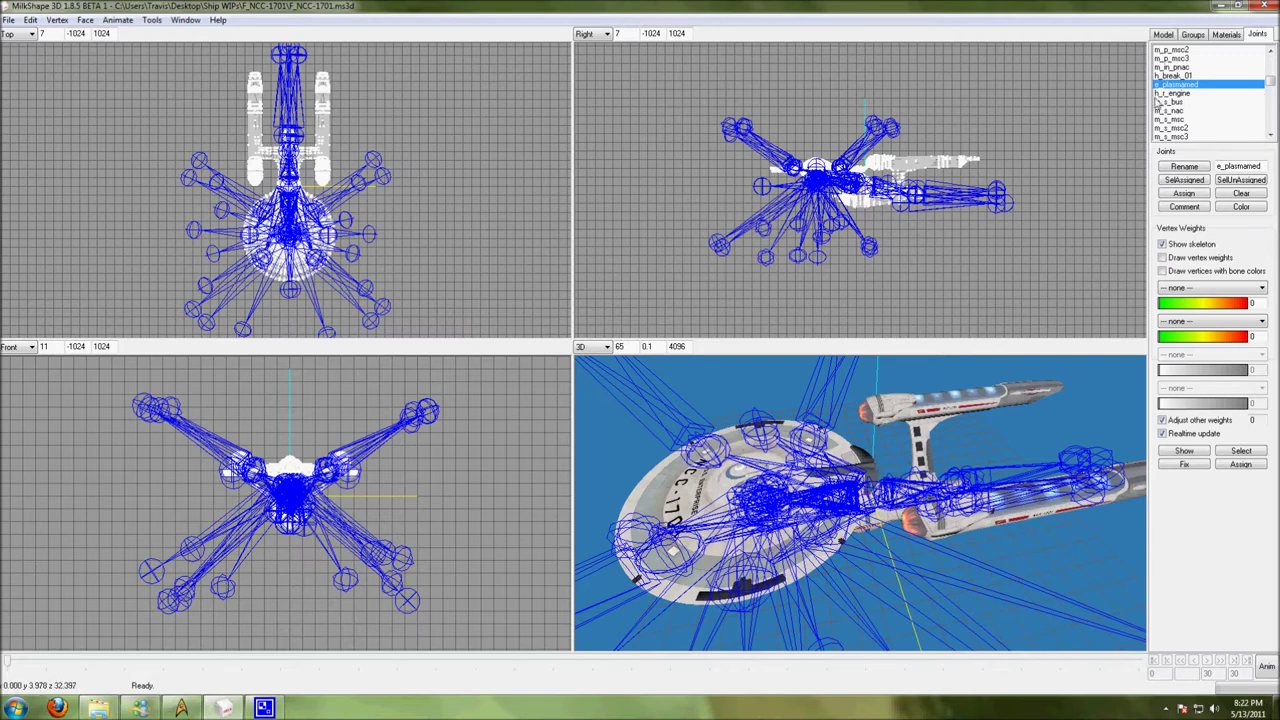
{"action": "left_click", "coordinate": [1165, 34]}
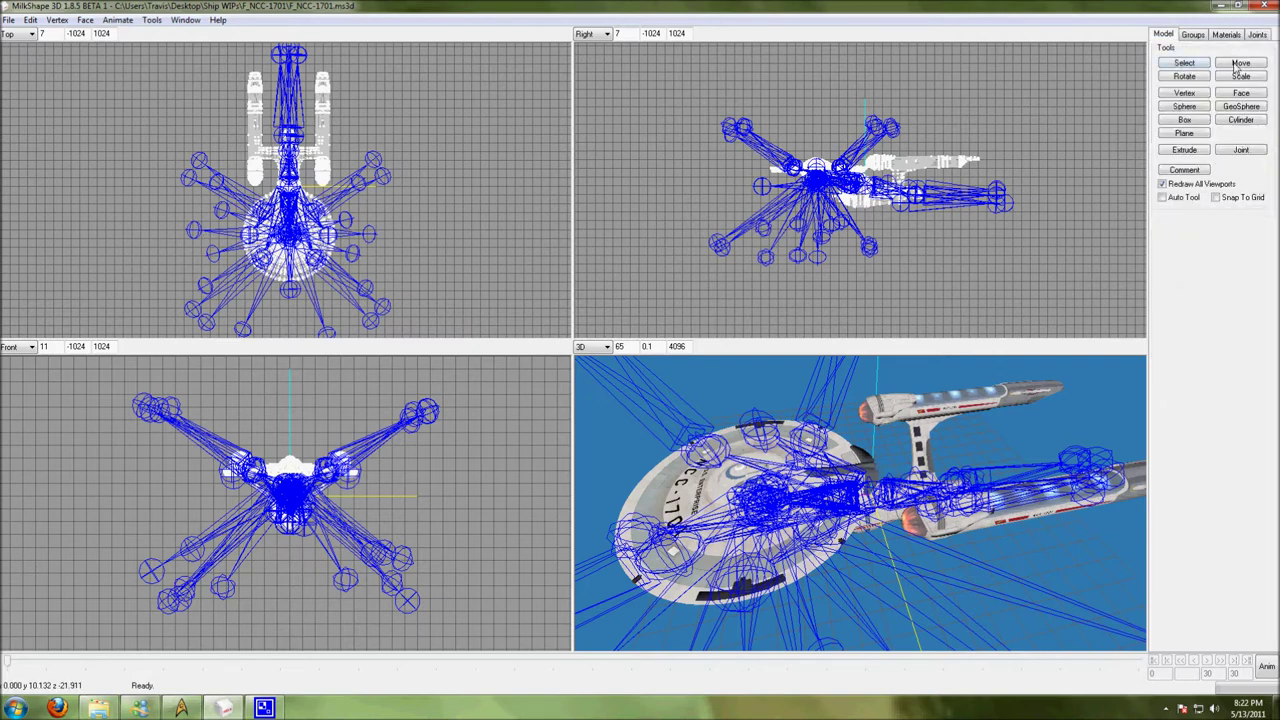
{"action": "left_click", "coordinate": [1257, 34]}
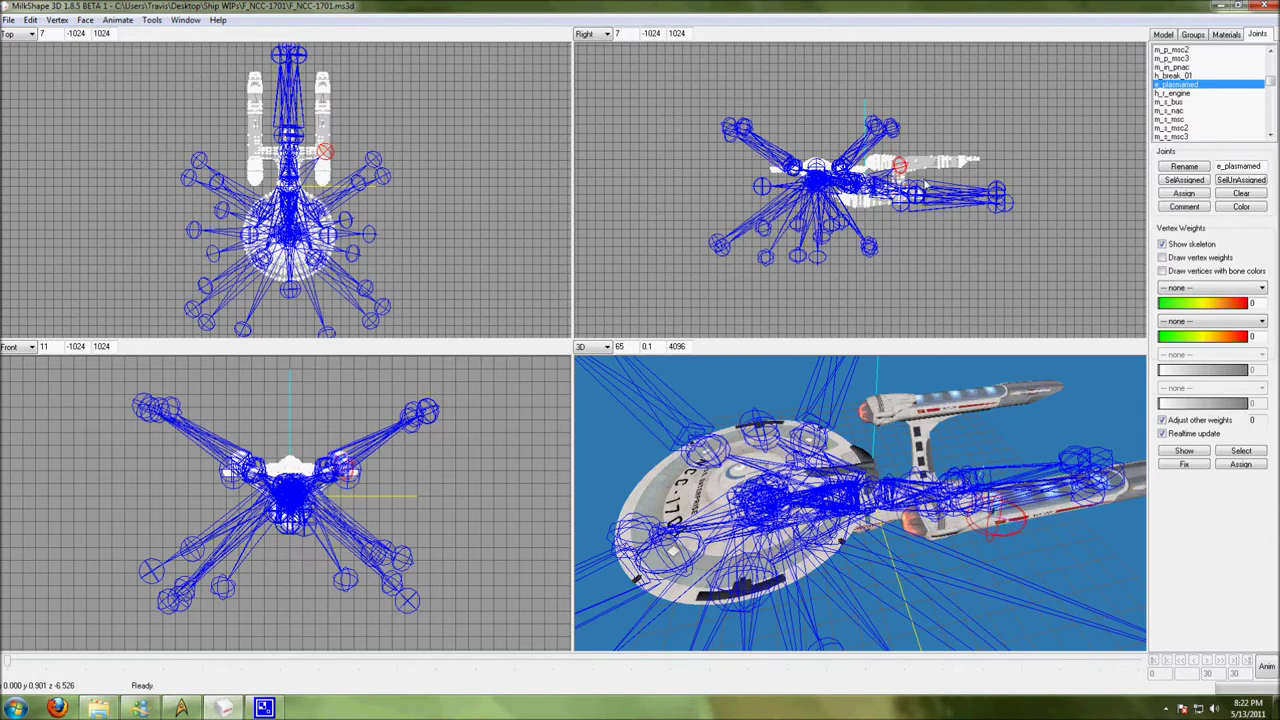
- Move the e_plasmalrg emitter joint under h_break_02 onto the right engine nacelle, level with the emitter on the opposite nacelle
{"action": "left_click", "coordinate": [1270, 135]}
{"action": "left_click", "coordinate": [1270, 135]}
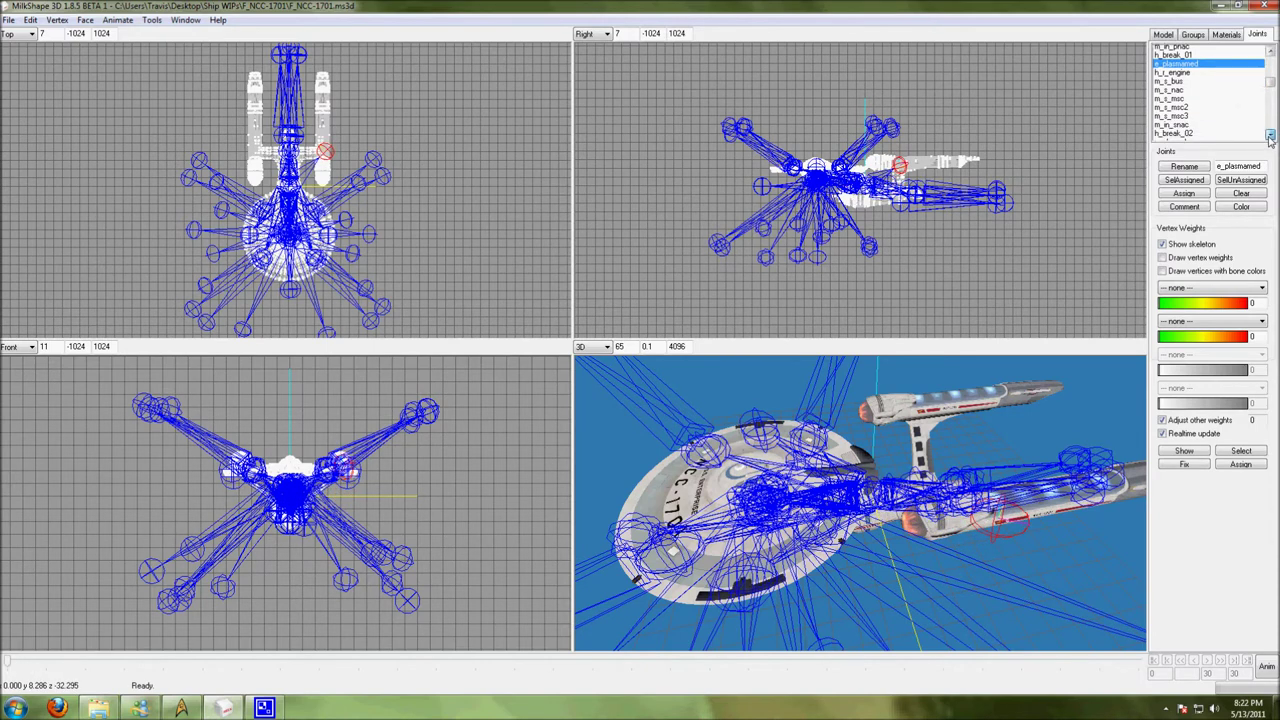
{"action": "left_click", "coordinate": [1270, 135]}
{"action": "left_click", "coordinate": [1270, 136]}
{"action": "left_click", "coordinate": [1270, 136]}
{"action": "left_click", "coordinate": [1270, 136]}
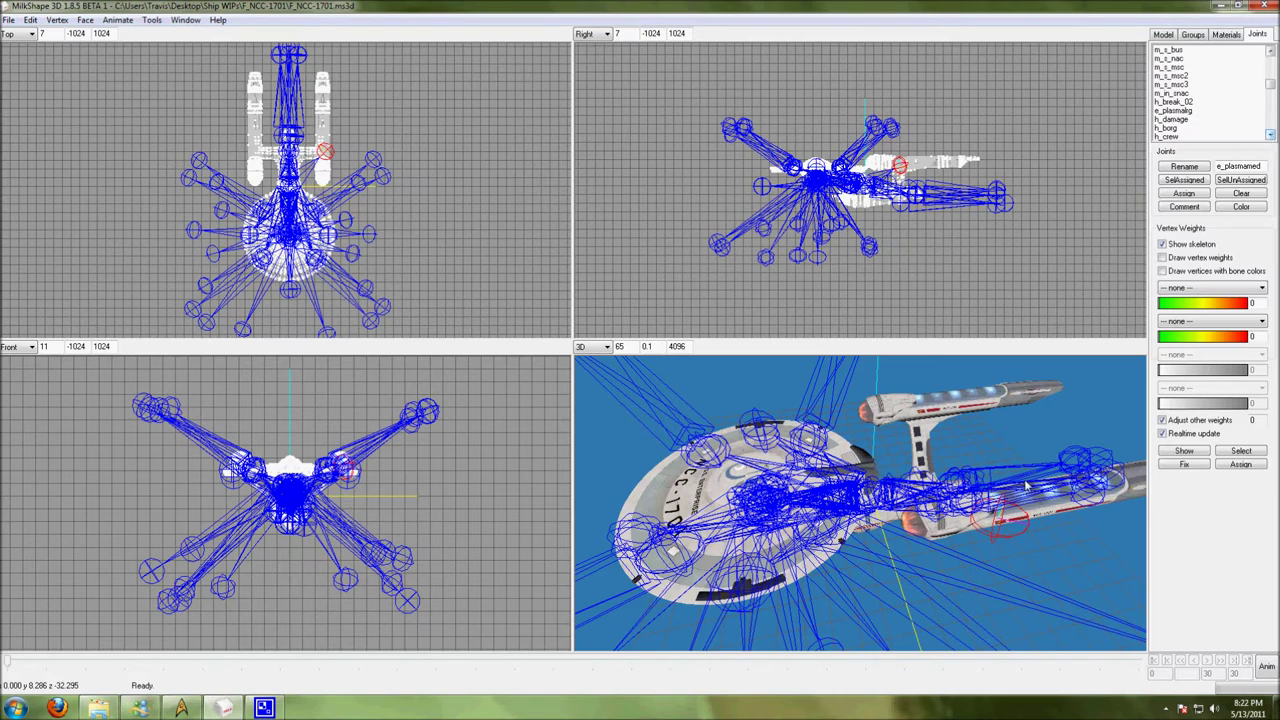
{"action": "left_click", "coordinate": [1177, 111]}
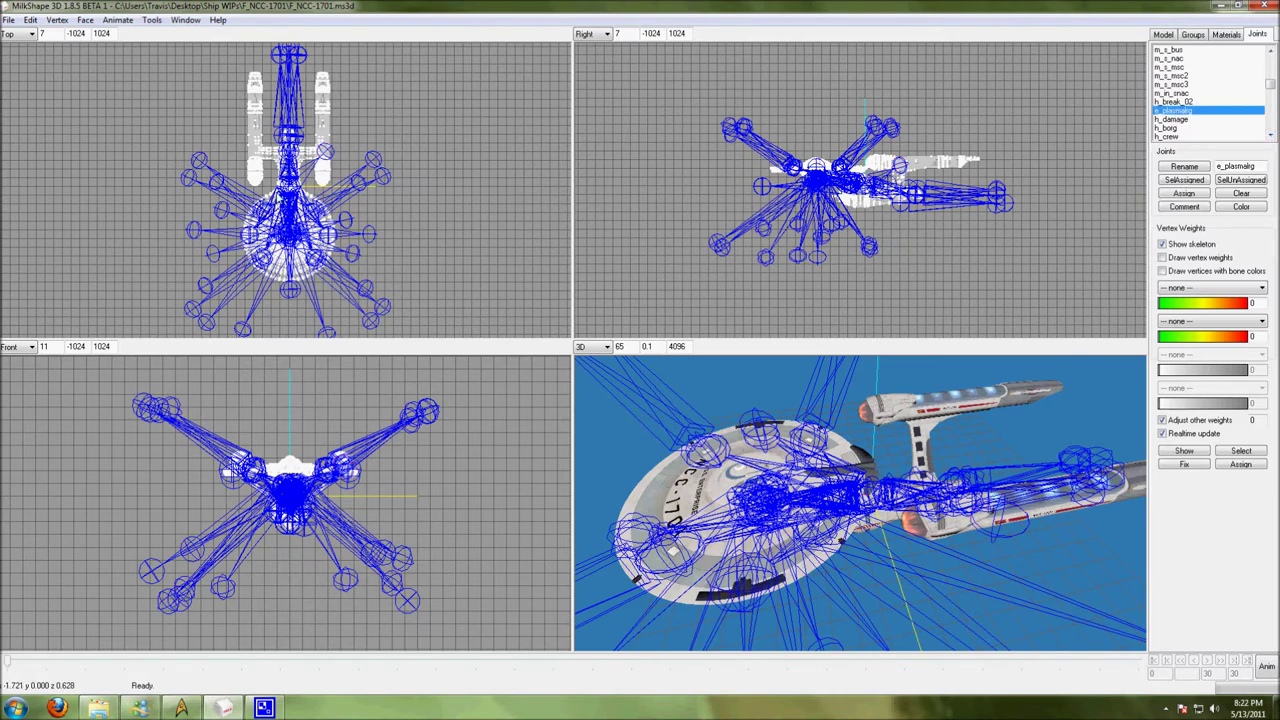
{"action": "left_click_drag", "start_coordinate": [272, 180], "coordinate": [260, 156]}
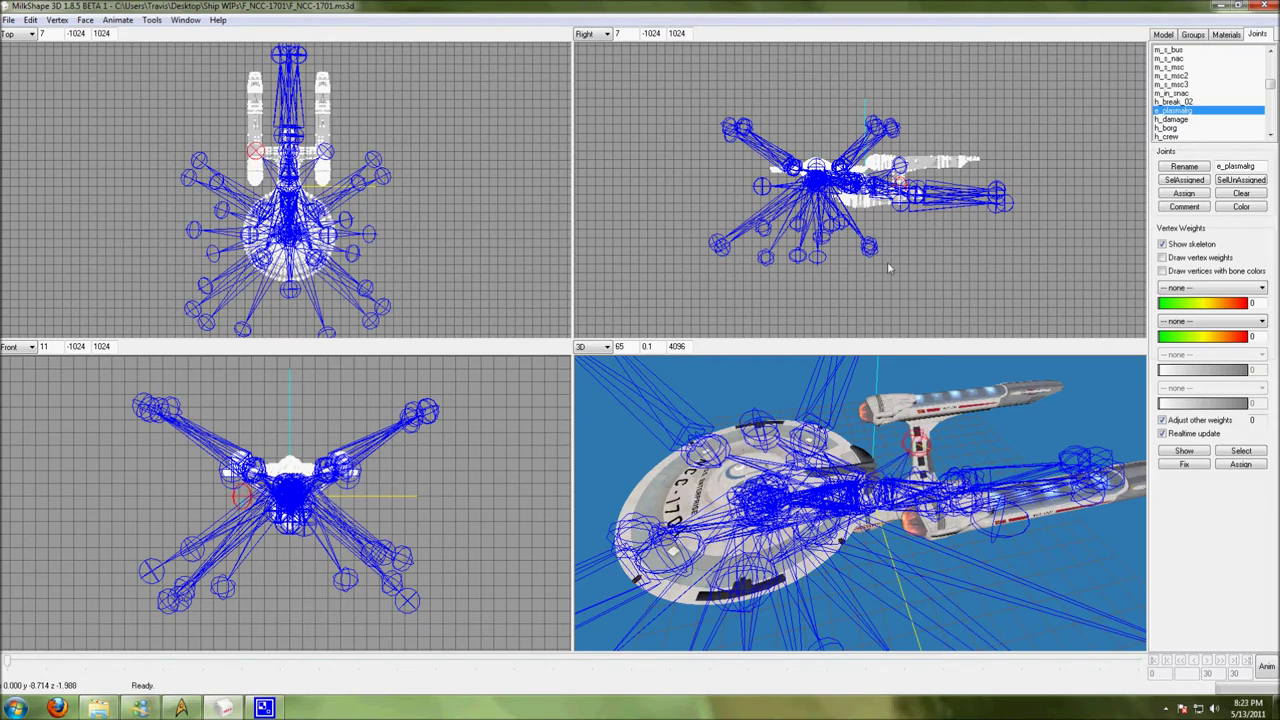
{"action": "left_click_drag", "start_coordinate": [905, 217], "coordinate": [904, 208]}
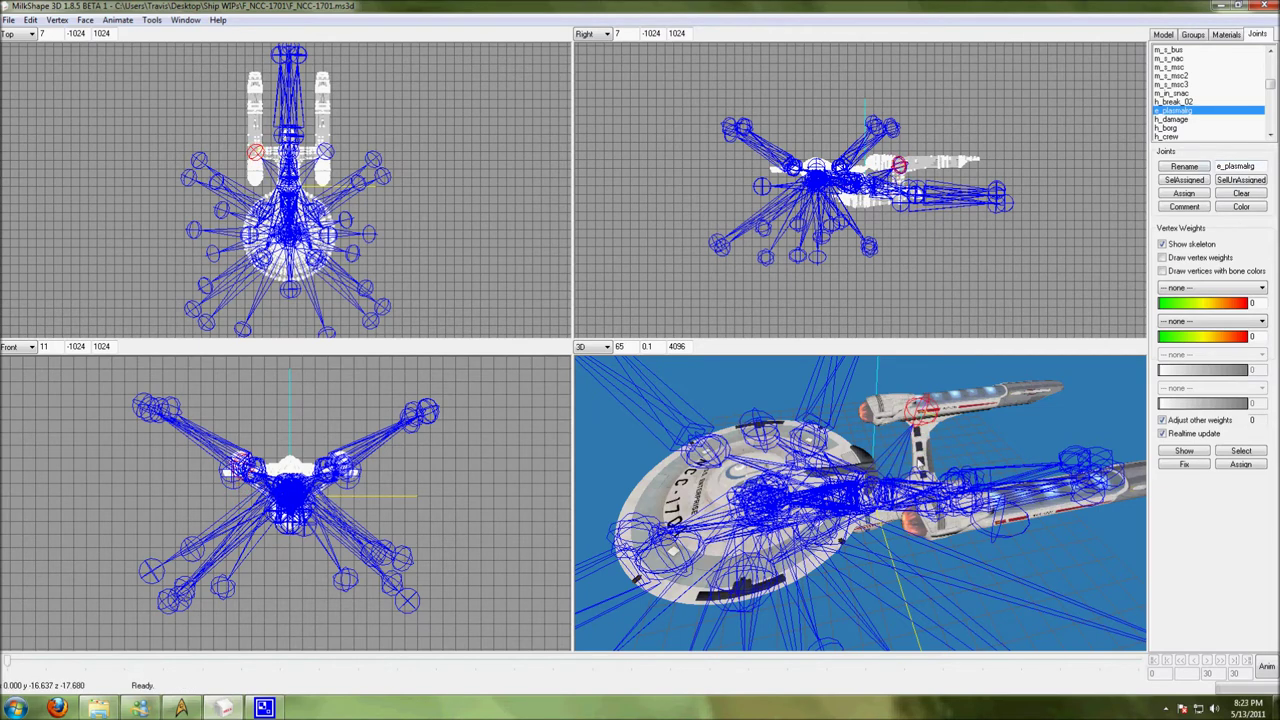
- Inspect the placement of both plasma emitter joints on the nacelles from several angles
{"action": "left_click_drag", "start_coordinate": [950, 485], "coordinate": [1052, 456]}
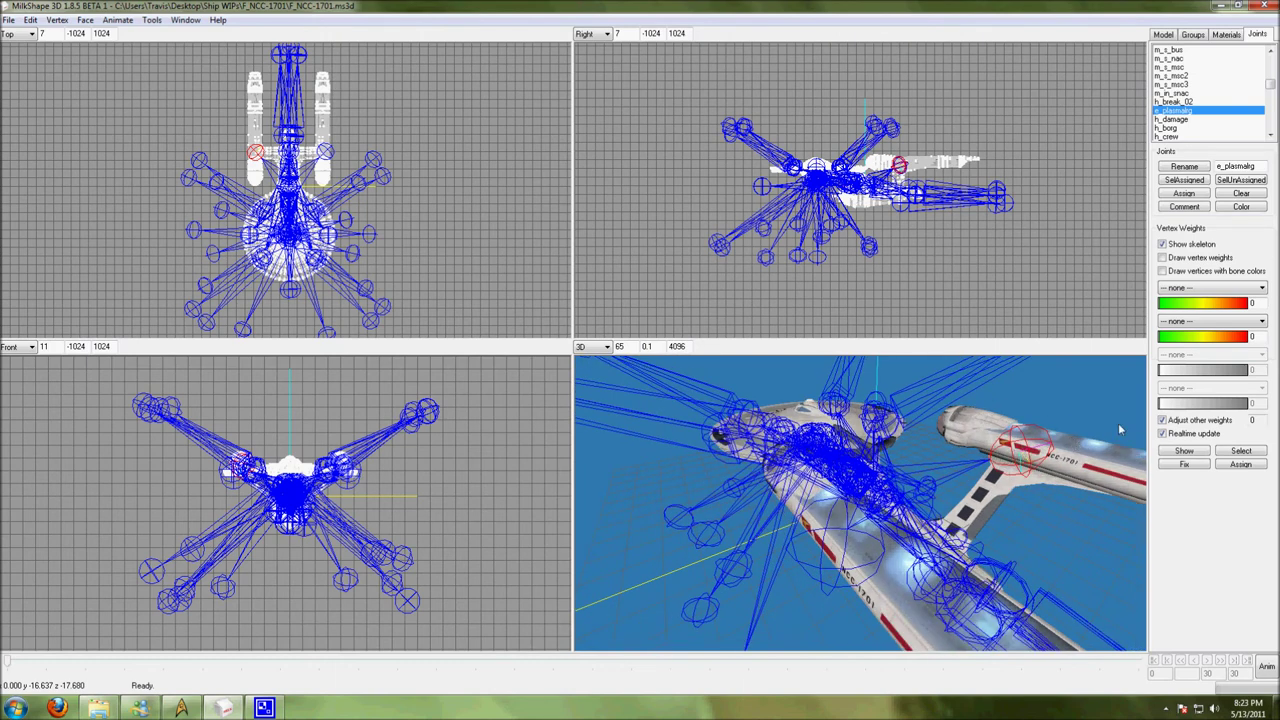
{"action": "left_click_drag", "start_coordinate": [920, 502], "coordinate": [910, 462]}
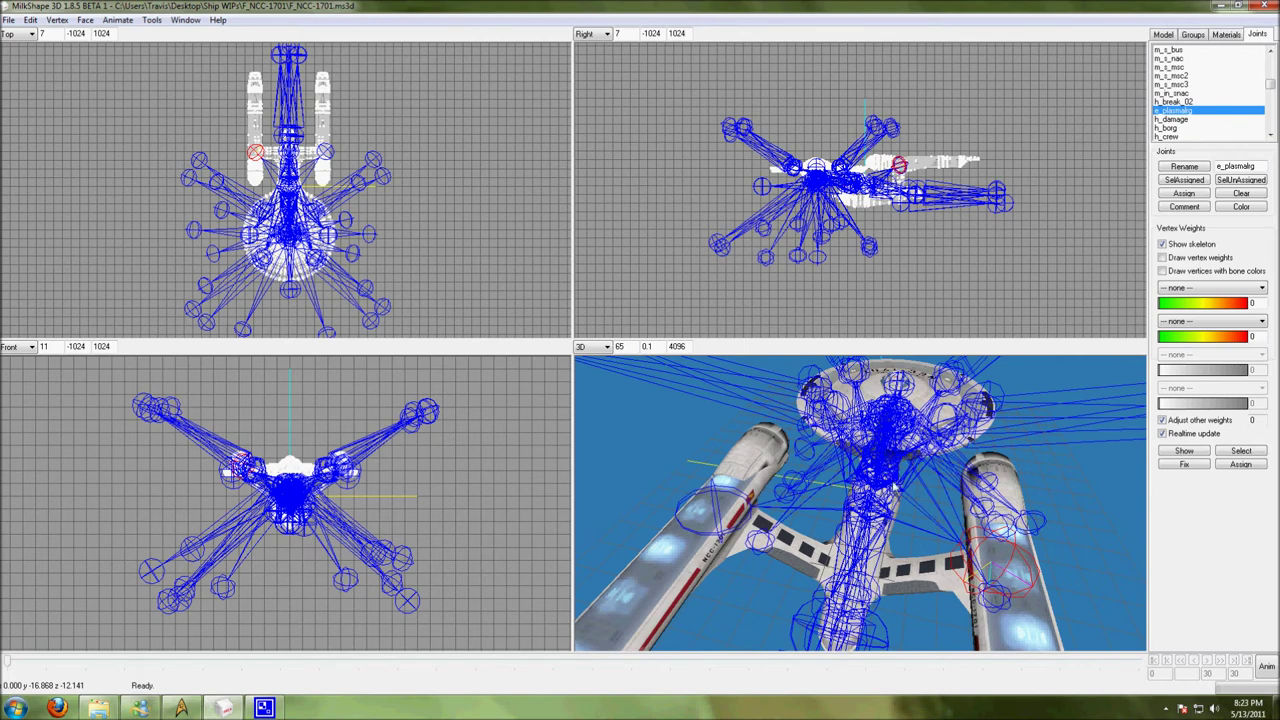
{"action": "left_click_drag", "start_coordinate": [895, 486], "coordinate": [931, 448]}
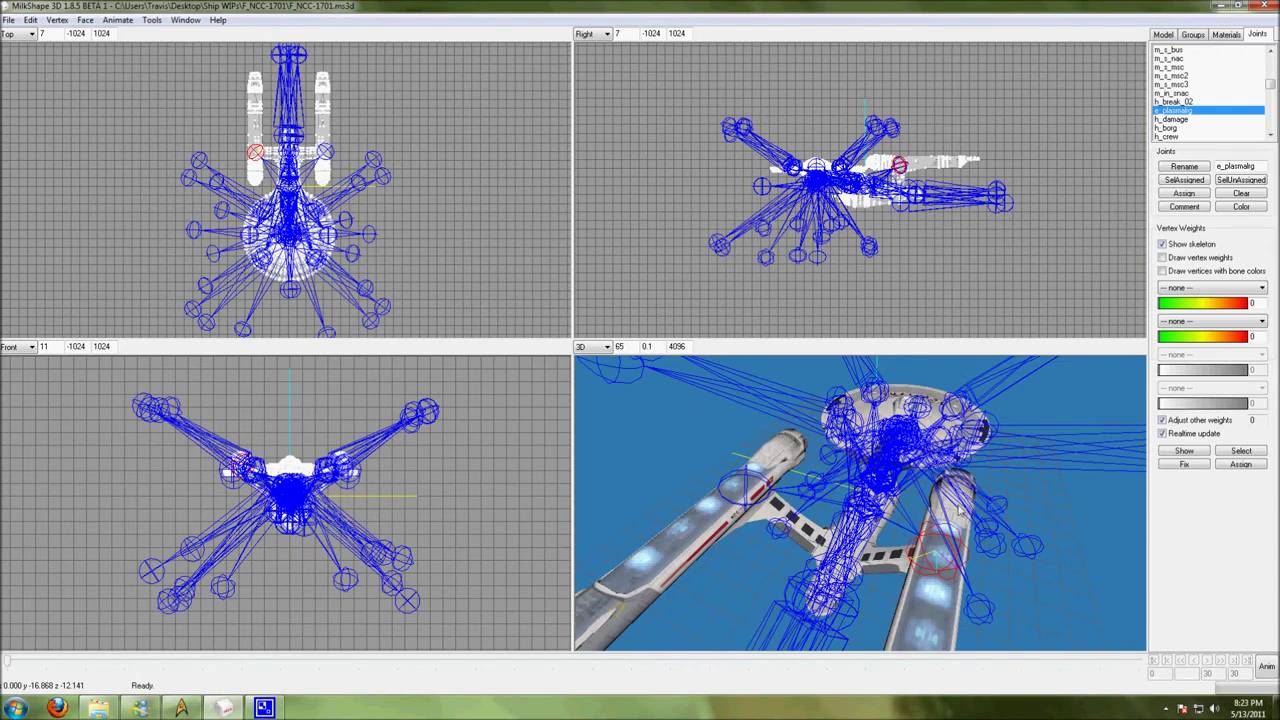
{"action": "left_click_drag", "start_coordinate": [971, 553], "coordinate": [778, 525]}
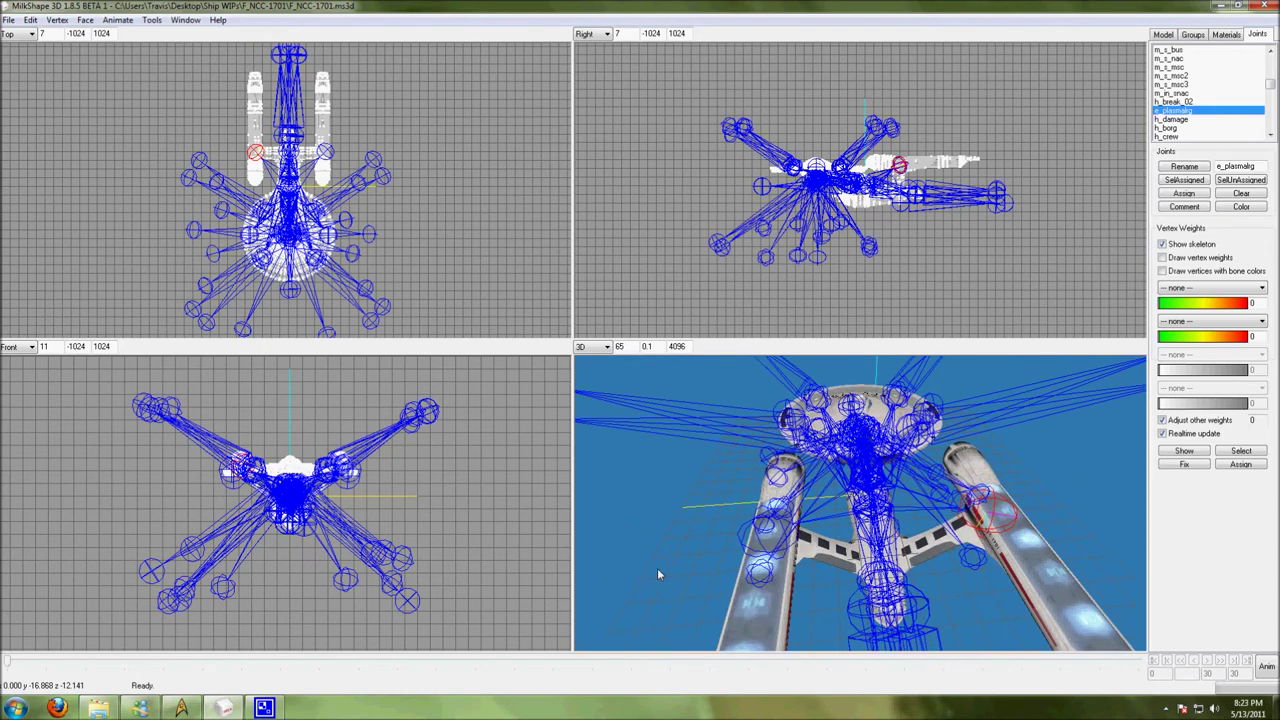
{"action": "left_click_drag", "start_coordinate": [657, 574], "coordinate": [767, 546]}
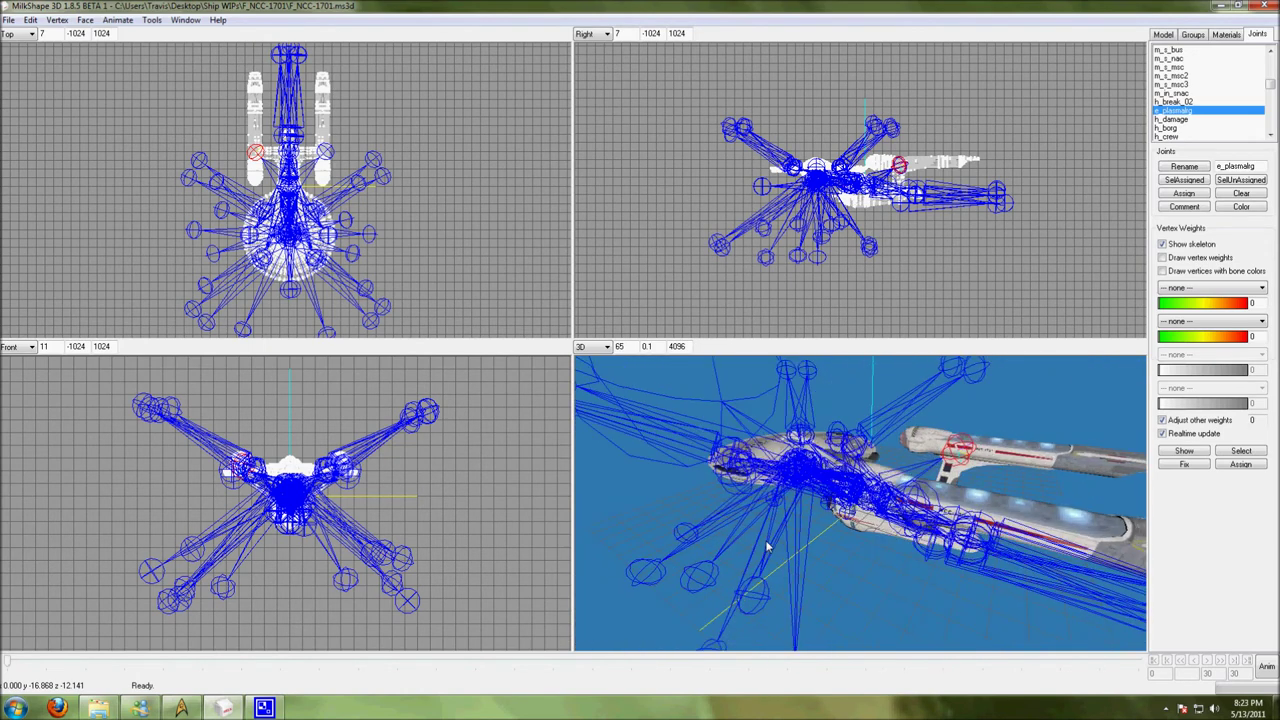
- Move the h_break_02 joint aft along the right pylon and bring its e_plasmalrg emitter back onto the nacelle at the pylon junction
{"action": "left_click", "coordinate": [1175, 101]}
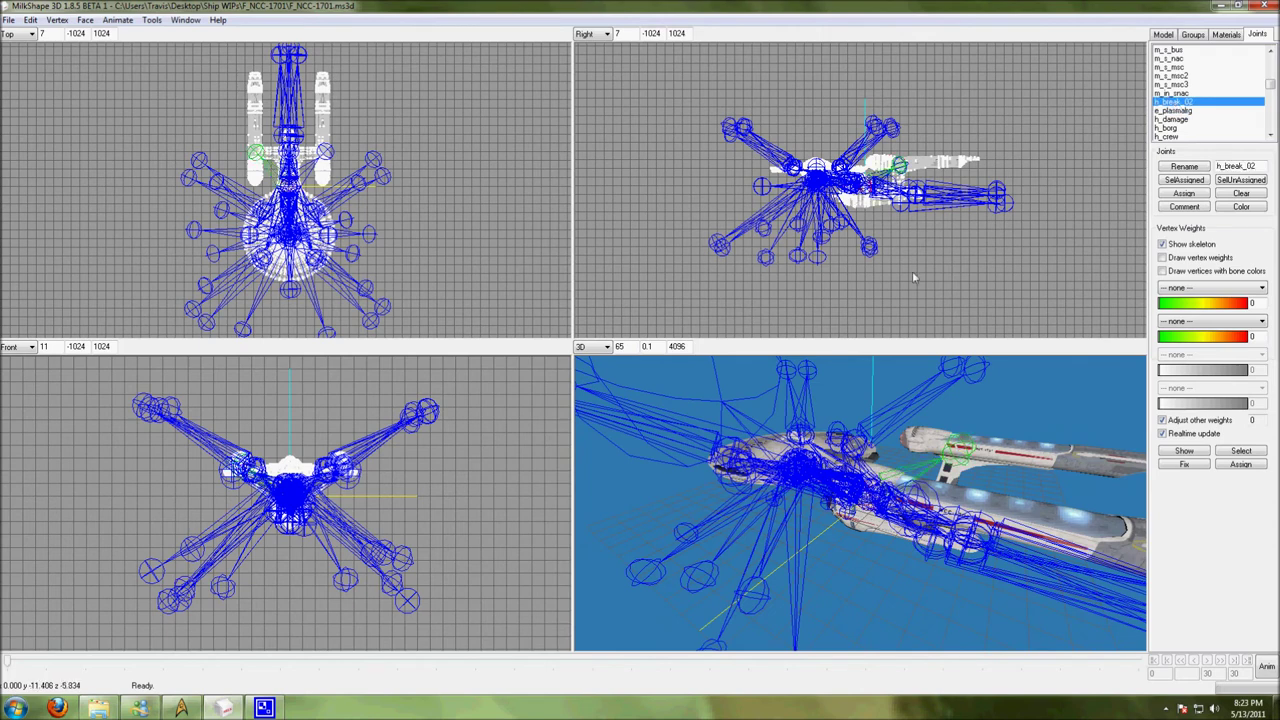
{"action": "left_click_drag", "start_coordinate": [936, 492], "coordinate": [820, 545]}
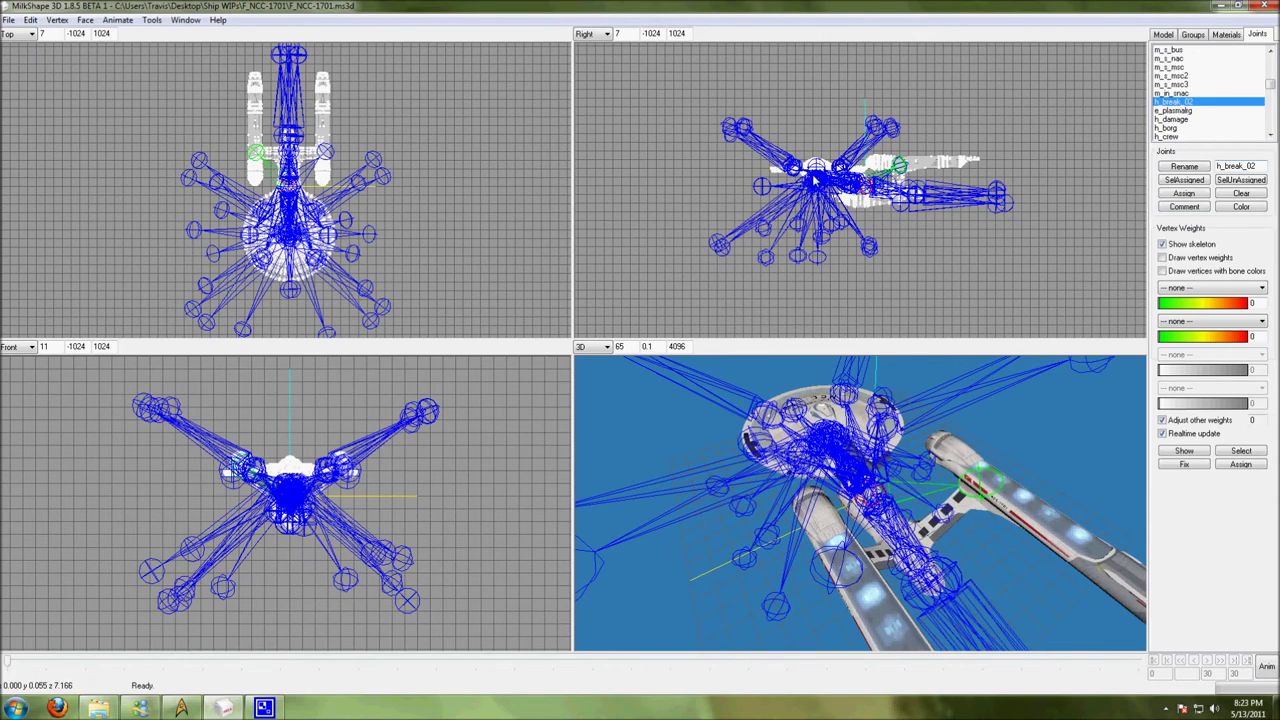
{"action": "left_click_drag", "start_coordinate": [862, 185], "coordinate": [890, 186]}
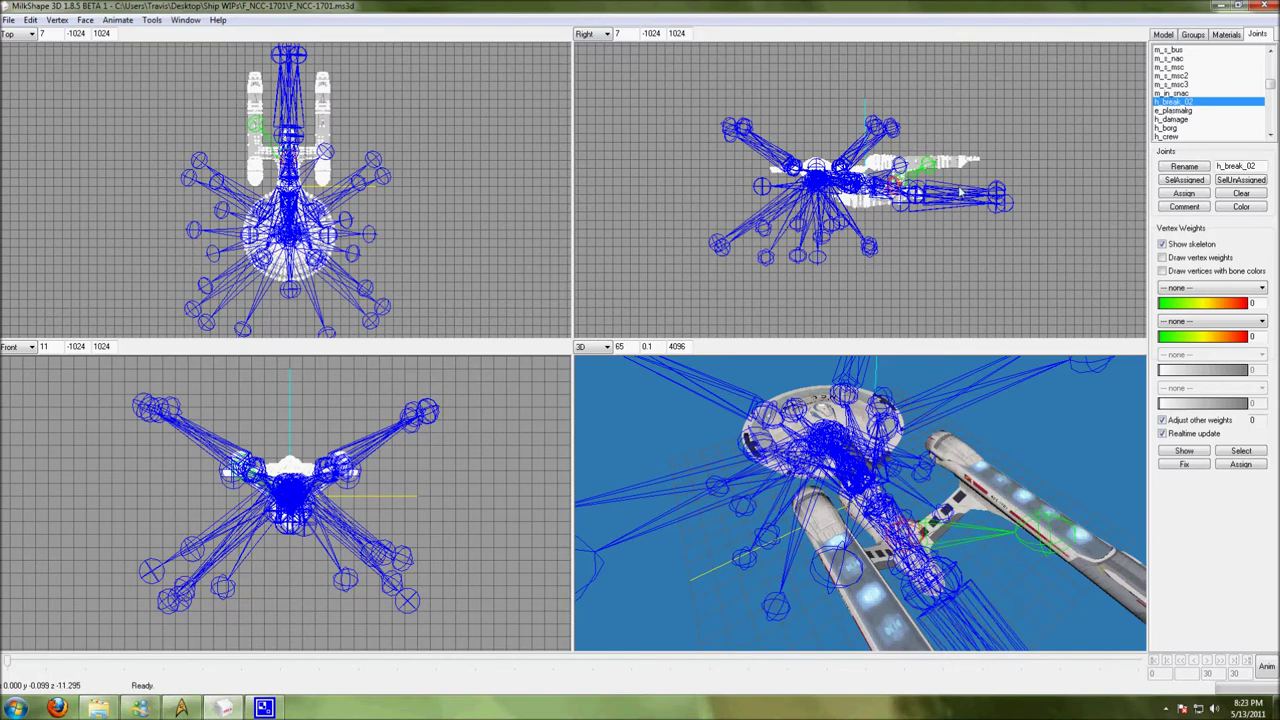
{"action": "left_click", "coordinate": [1175, 110]}
{"action": "left_click_drag", "start_coordinate": [941, 172], "coordinate": [881, 302]}
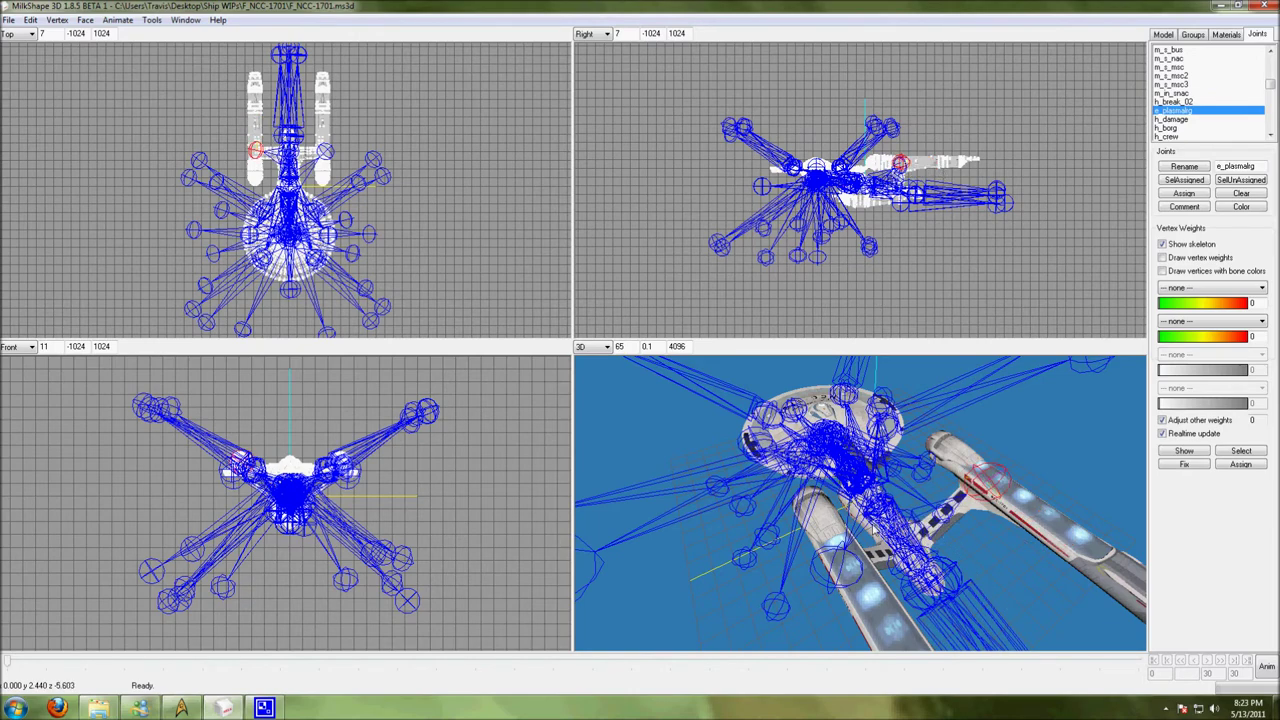
- Inspect the repositioned e_plasmalrg emitter against the right nacelle and pylon from several angles
{"action": "left_click_drag", "start_coordinate": [840, 520], "coordinate": [1005, 483]}
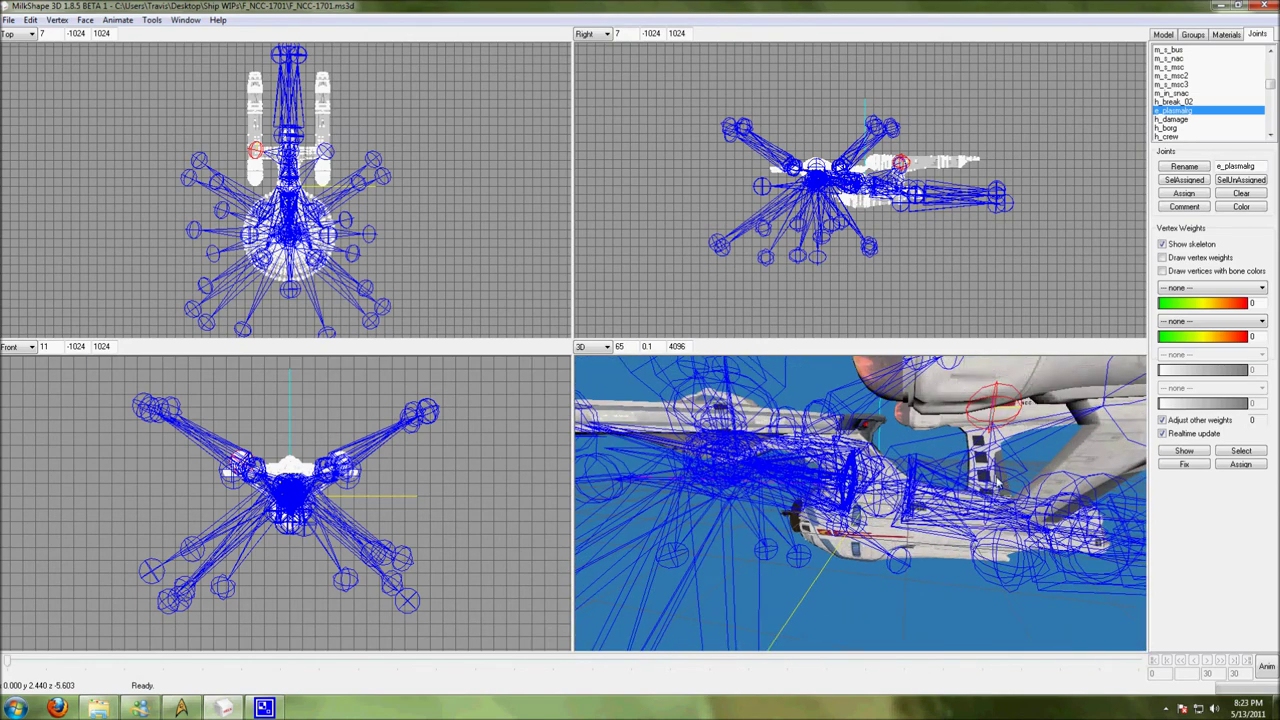
{"action": "left_click_drag", "start_coordinate": [995, 424], "coordinate": [857, 437]}
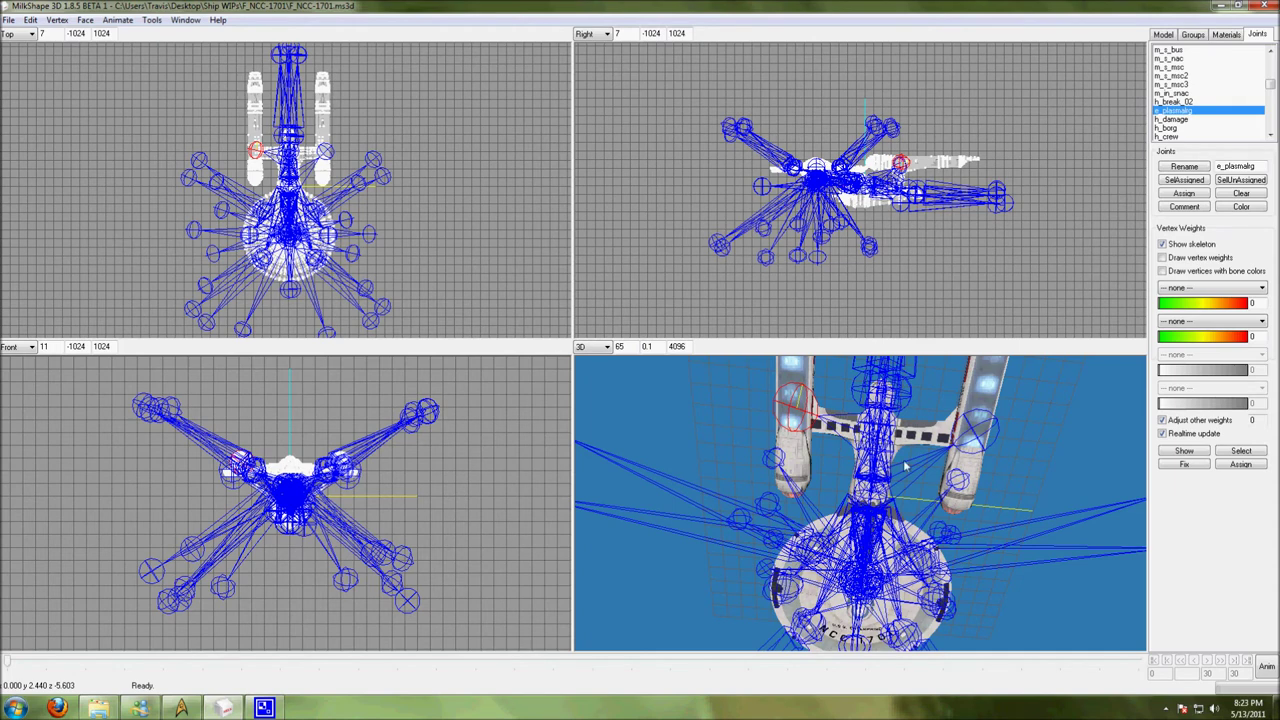
{"action": "left_click_drag", "start_coordinate": [975, 470], "coordinate": [700, 420]}
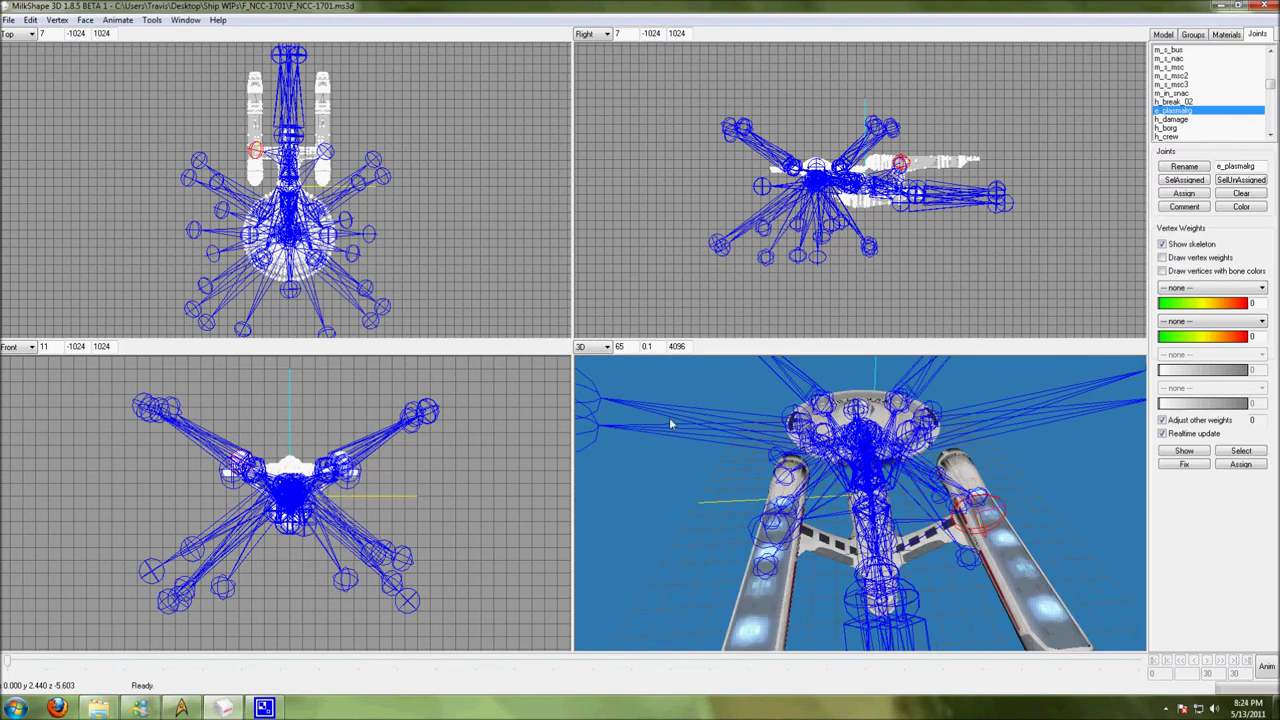
- Export the model as a Star Trek Legacy M3D, overwriting the existing F_NCC-1701 file
{"action": "left_click", "coordinate": [8, 20]}
{"action": "left_click", "coordinate": [8, 20]}
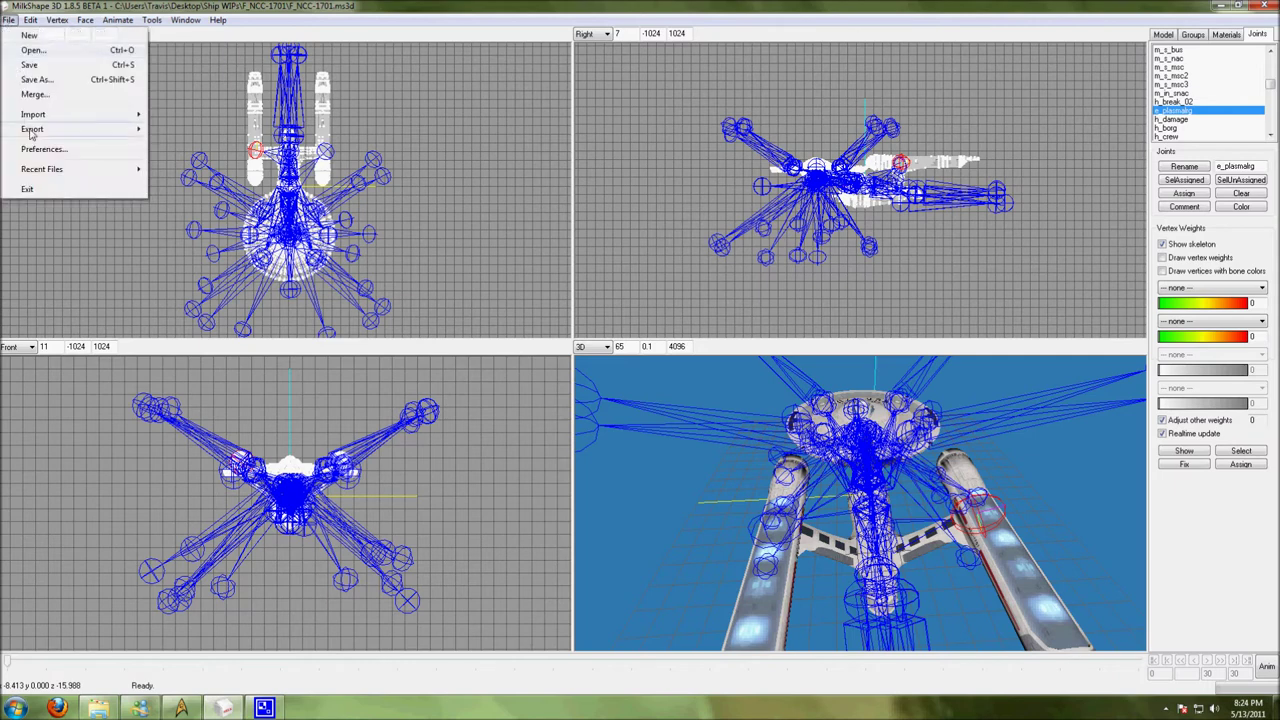
{"action": "mouse_move", "coordinate": [35, 130]}
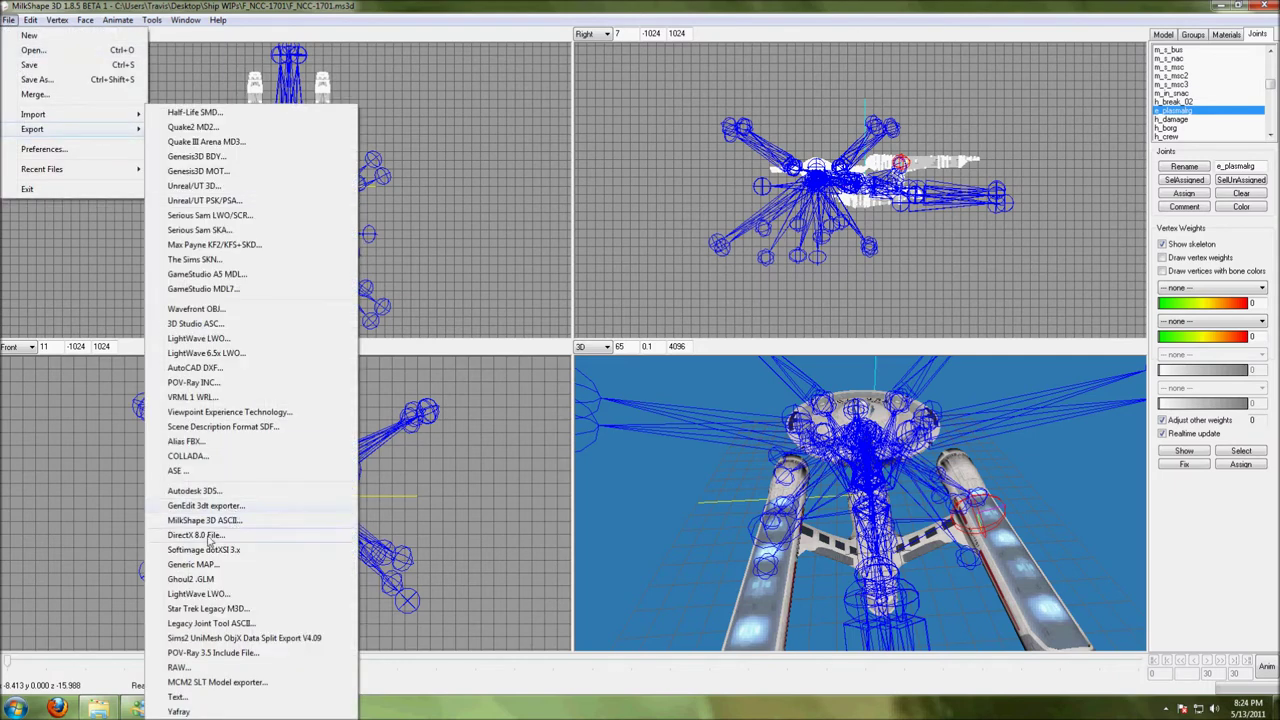
{"action": "left_click", "coordinate": [206, 609]}
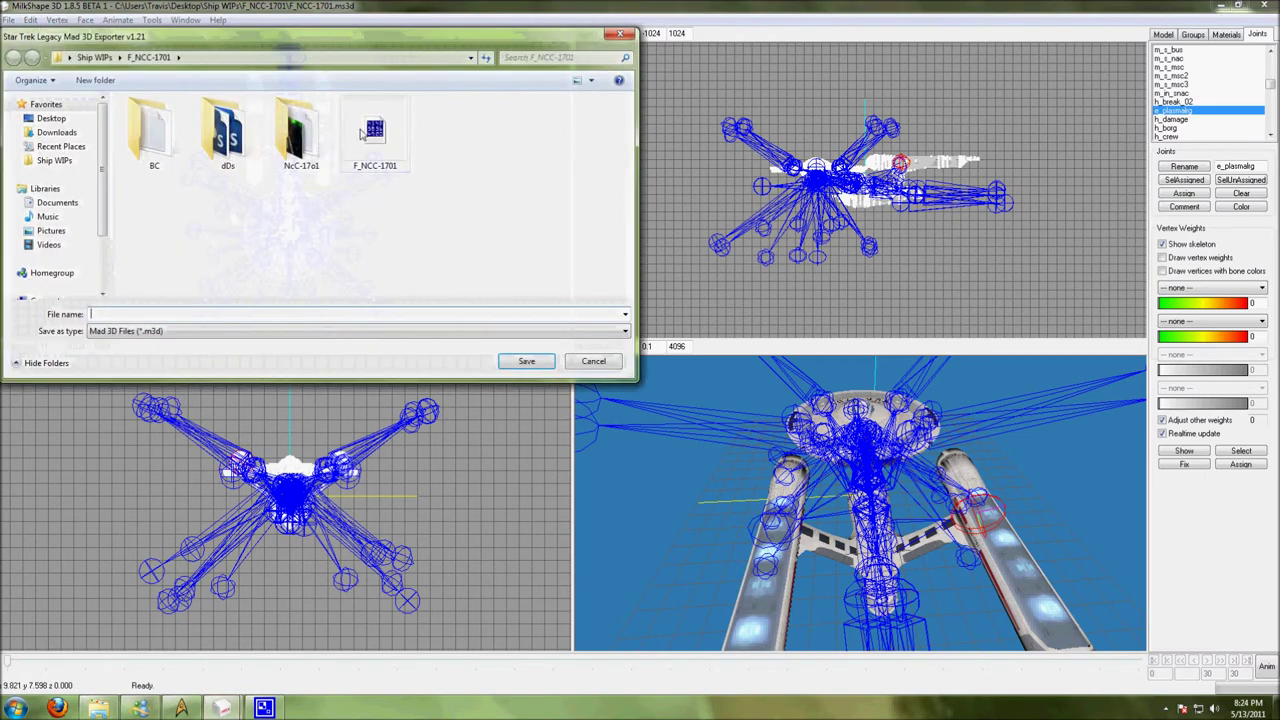
{"action": "double_click", "coordinate": [362, 135]}
{"action": "left_click", "coordinate": [681, 358]}
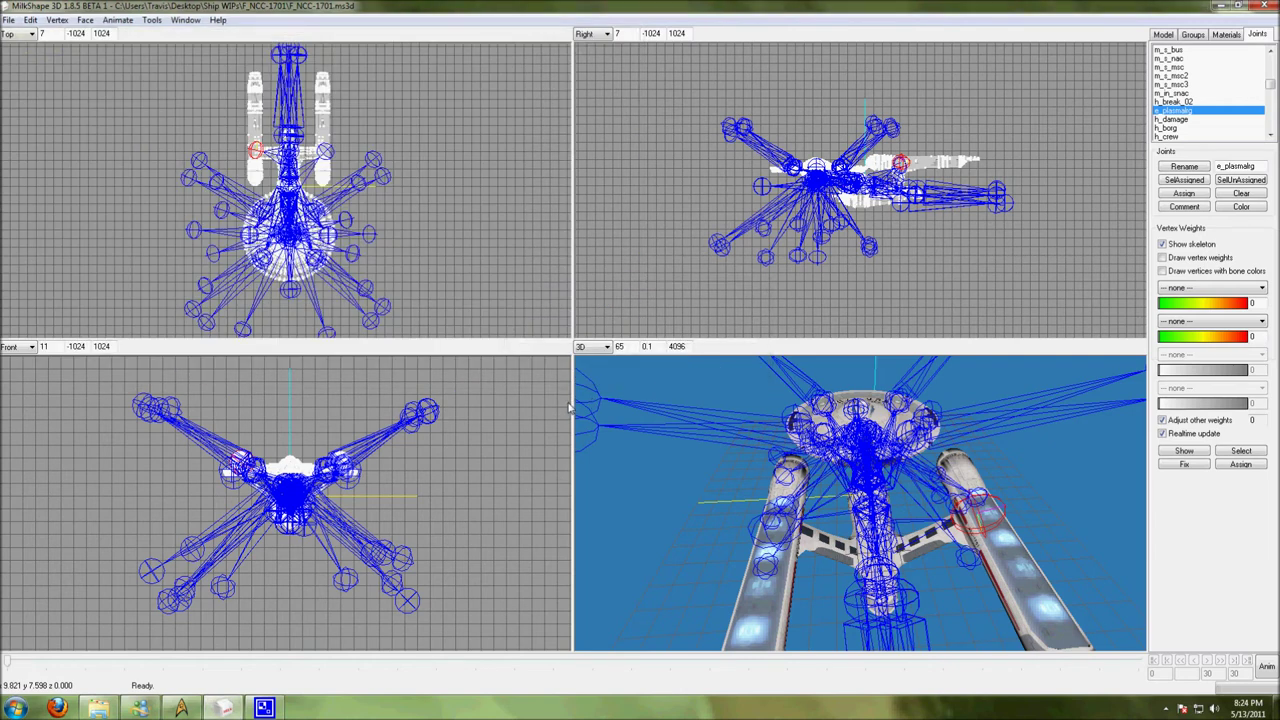
- Switch to Legacy Mod Development Tools, open its 2on2 testing mode, and arrange it beside the F_NCC-1701 folder
{"action": "scroll", "coordinate": [568, 407], "scroll_direction": "up", "scroll_amount": 1}
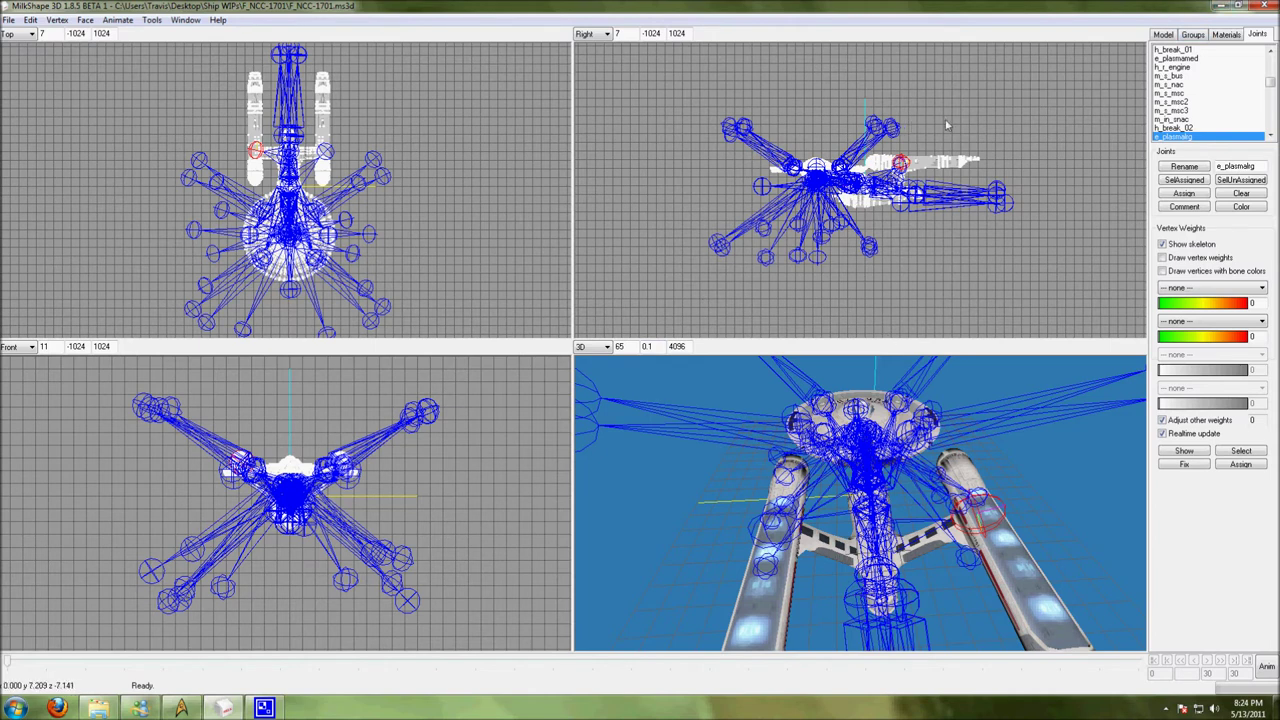
{"action": "left_click", "coordinate": [1220, 6]}
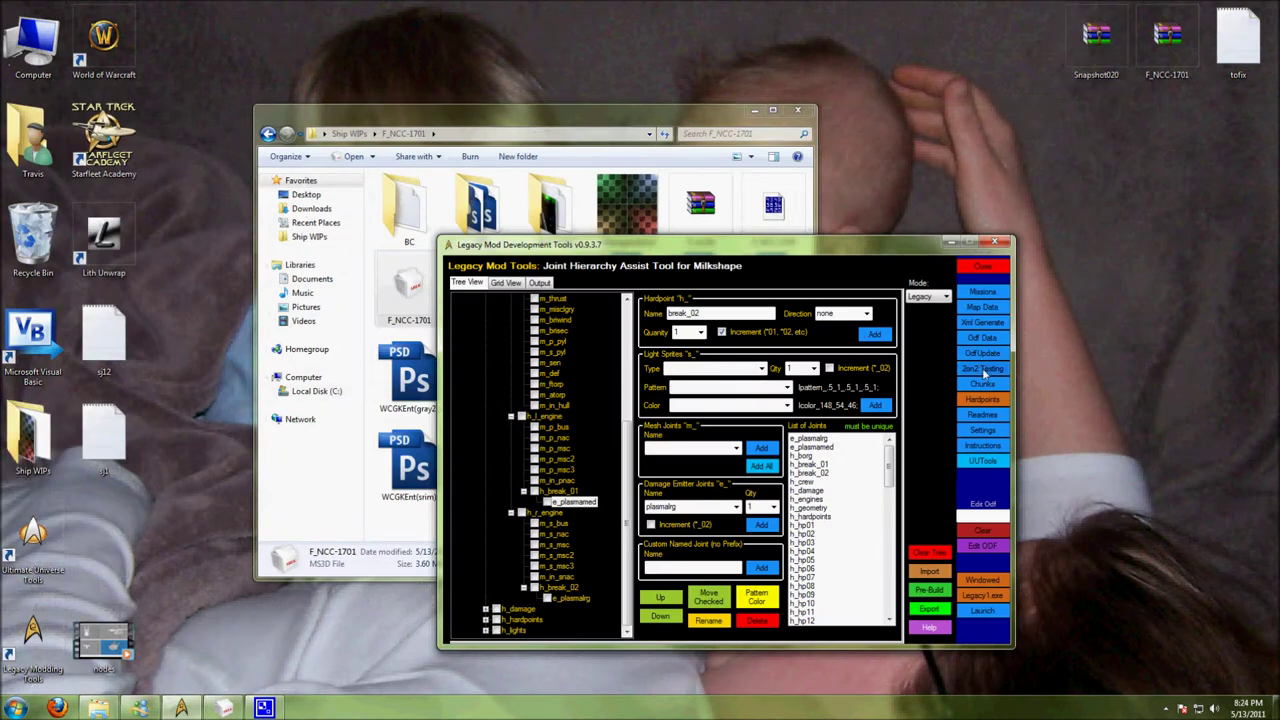
{"action": "left_click", "coordinate": [982, 368]}
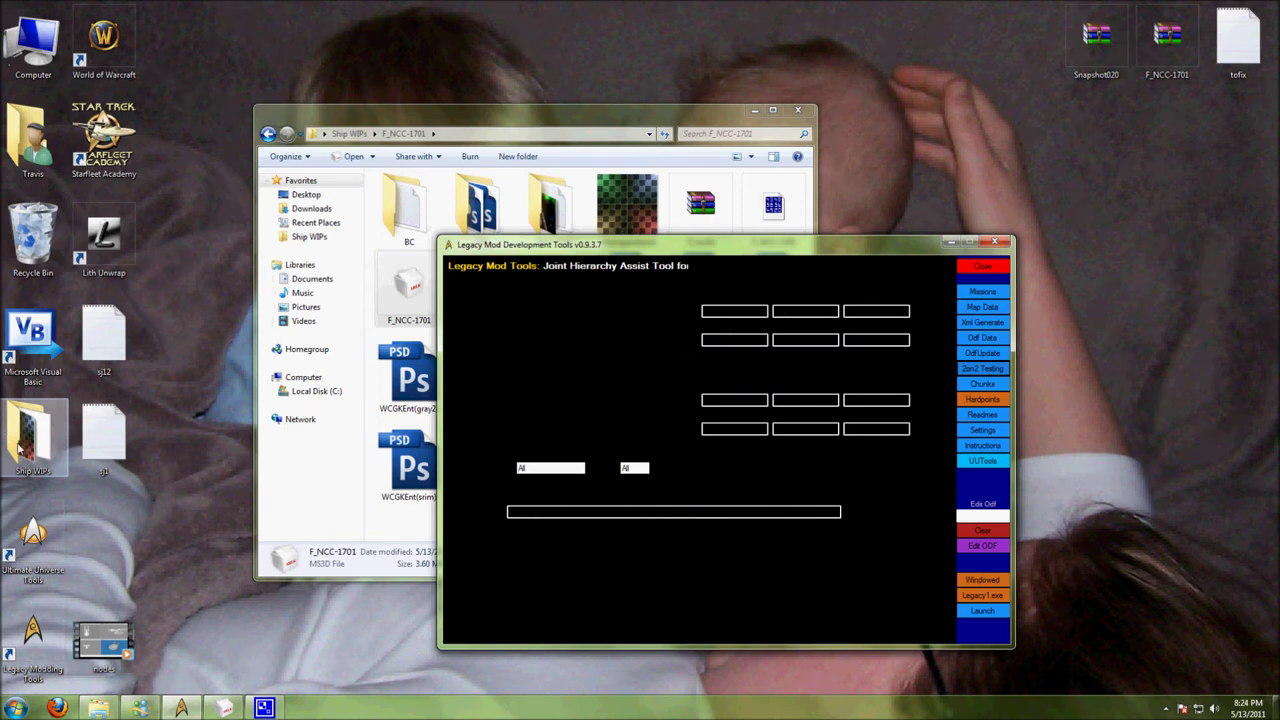
{"action": "left_click_drag", "start_coordinate": [408, 120], "coordinate": [241, 108]}
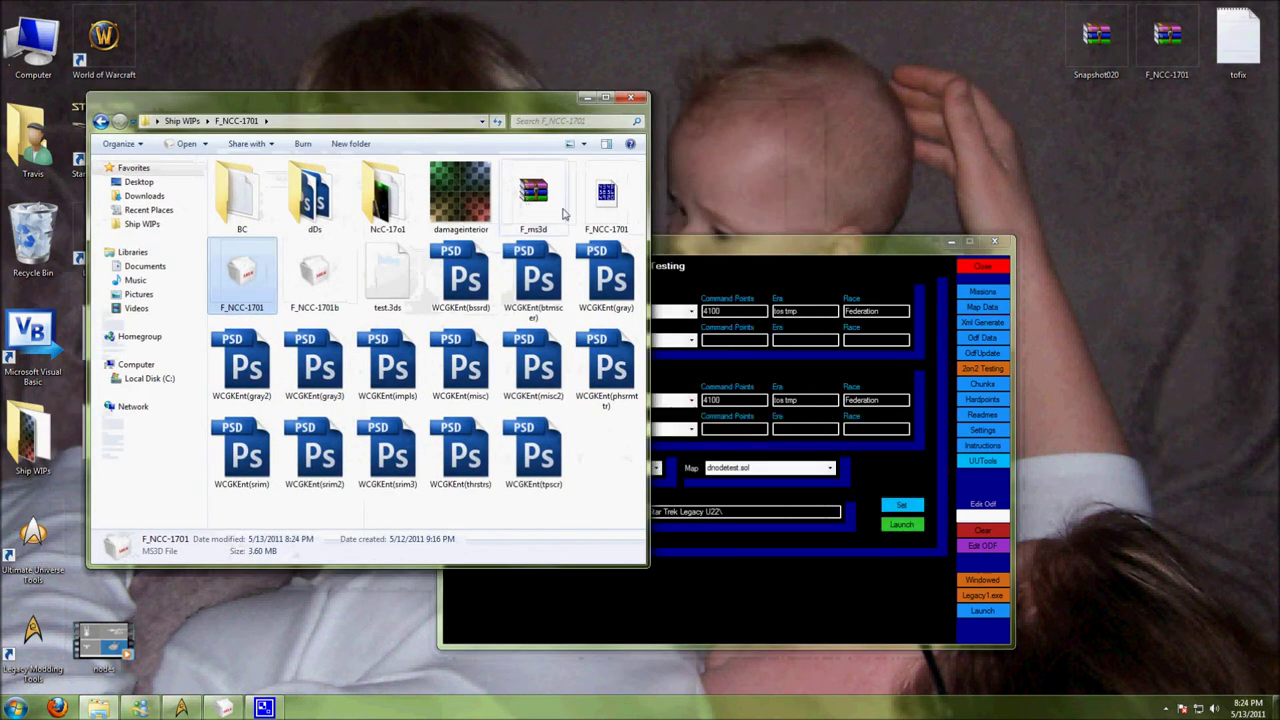
{"action": "left_click", "coordinate": [588, 194]}
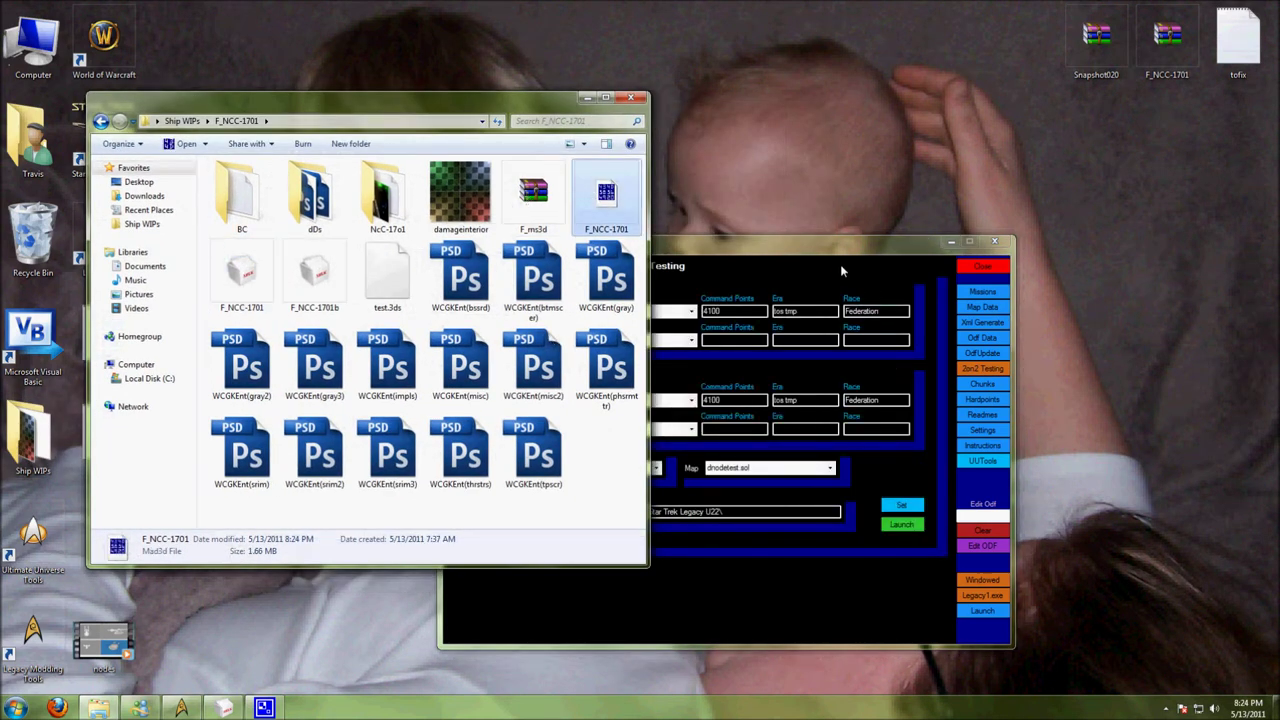
{"action": "left_click_drag", "start_coordinate": [808, 249], "coordinate": [912, 237]}
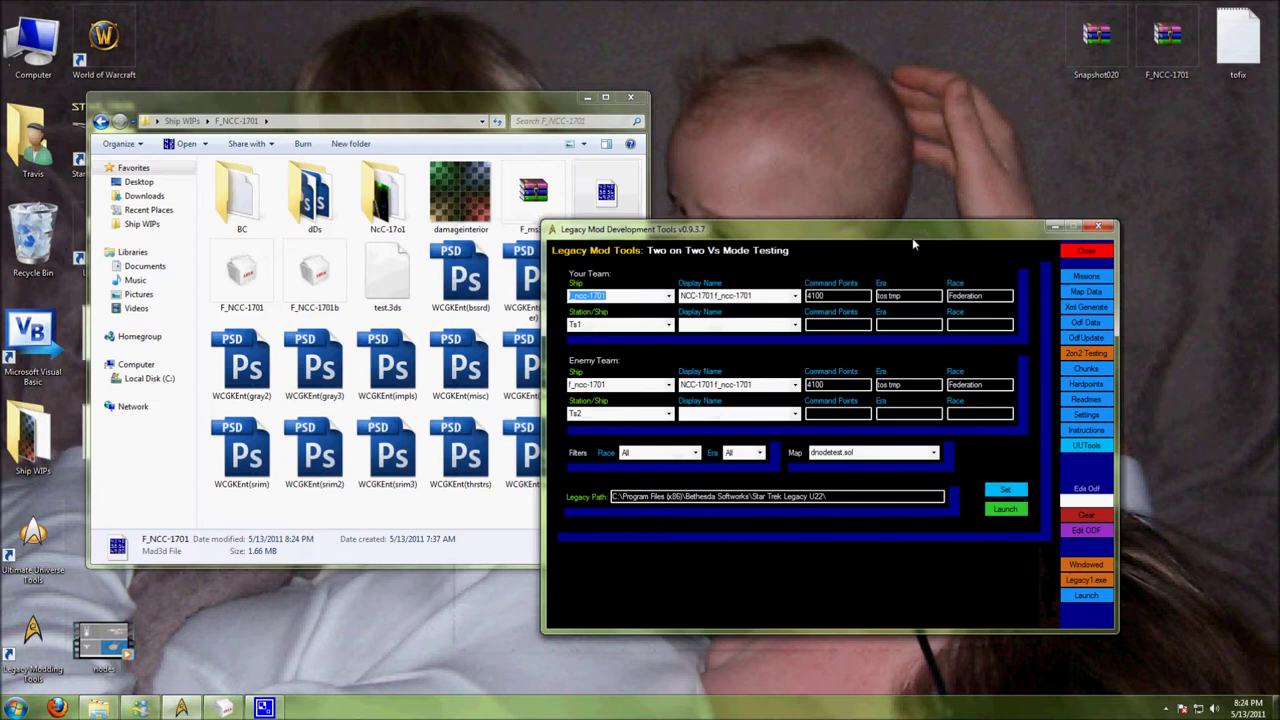
- Open the Star Trek Legacy U22 game folder and check the available test maps, keeping dnodetest.sol
{"action": "left_click", "coordinate": [580, 498]}
{"action": "left_click", "coordinate": [691, 259]}
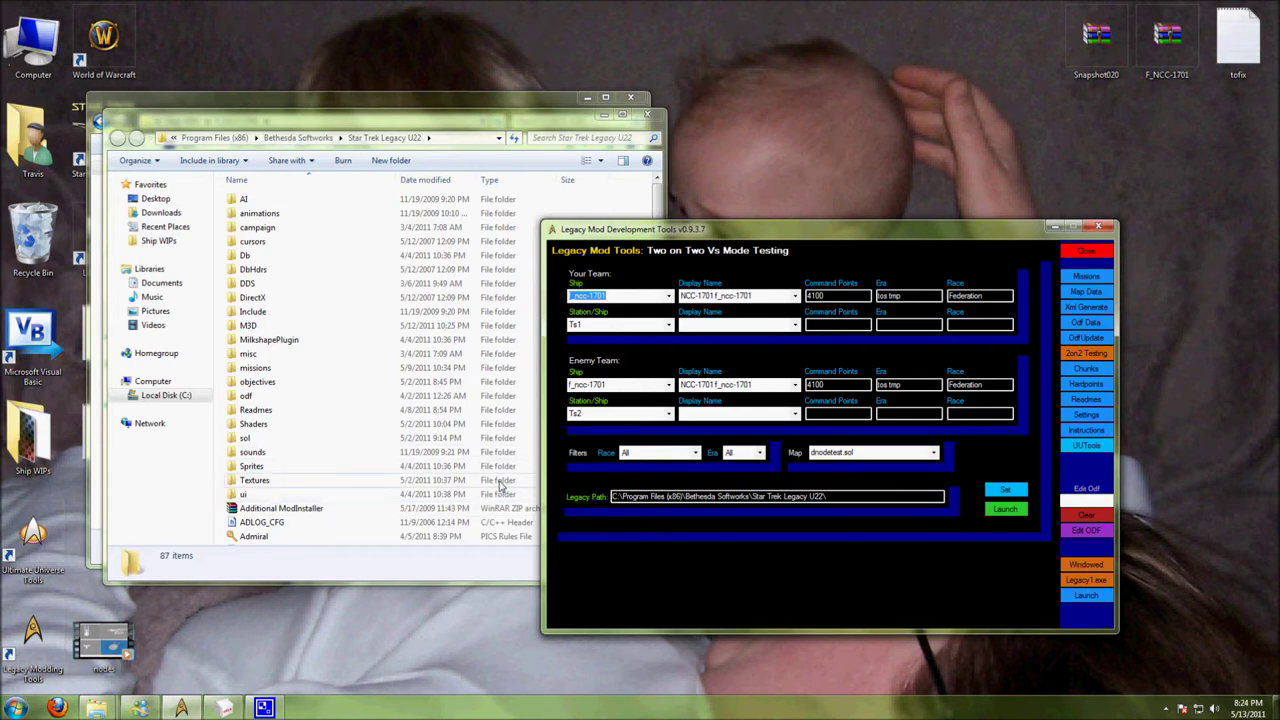
{"action": "left_click", "coordinate": [650, 117]}
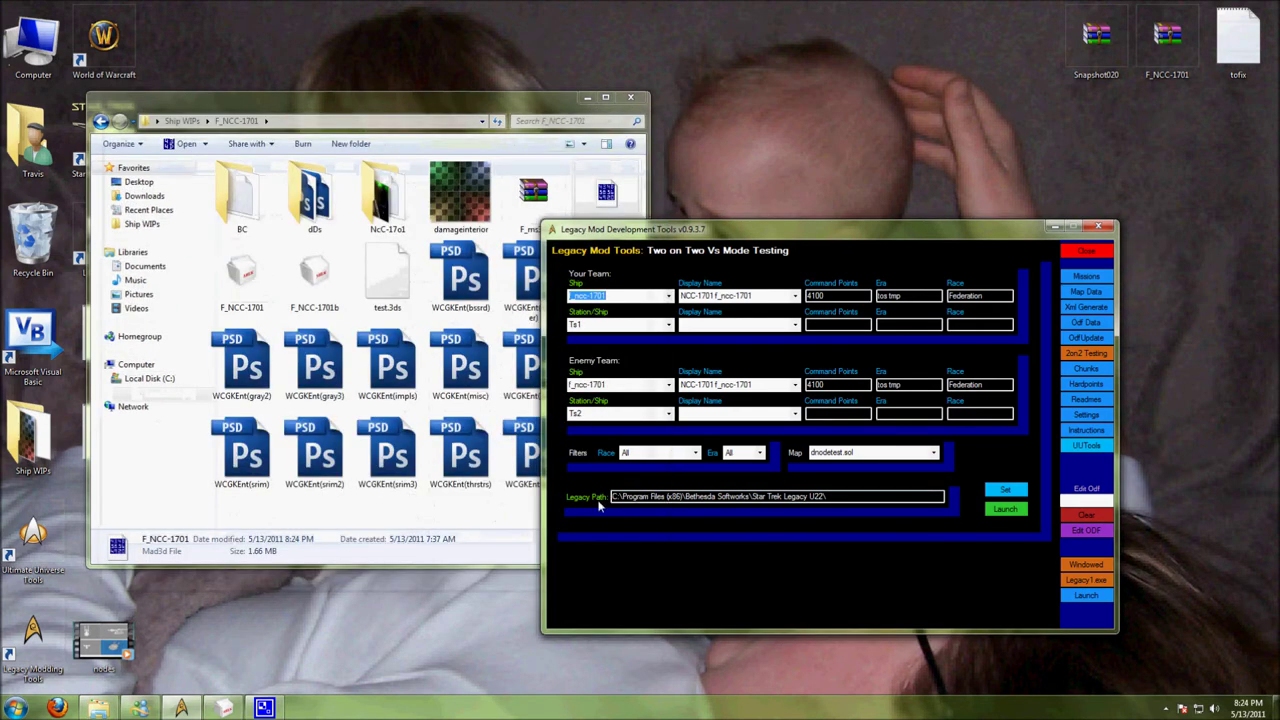
{"action": "left_click", "coordinate": [585, 498]}
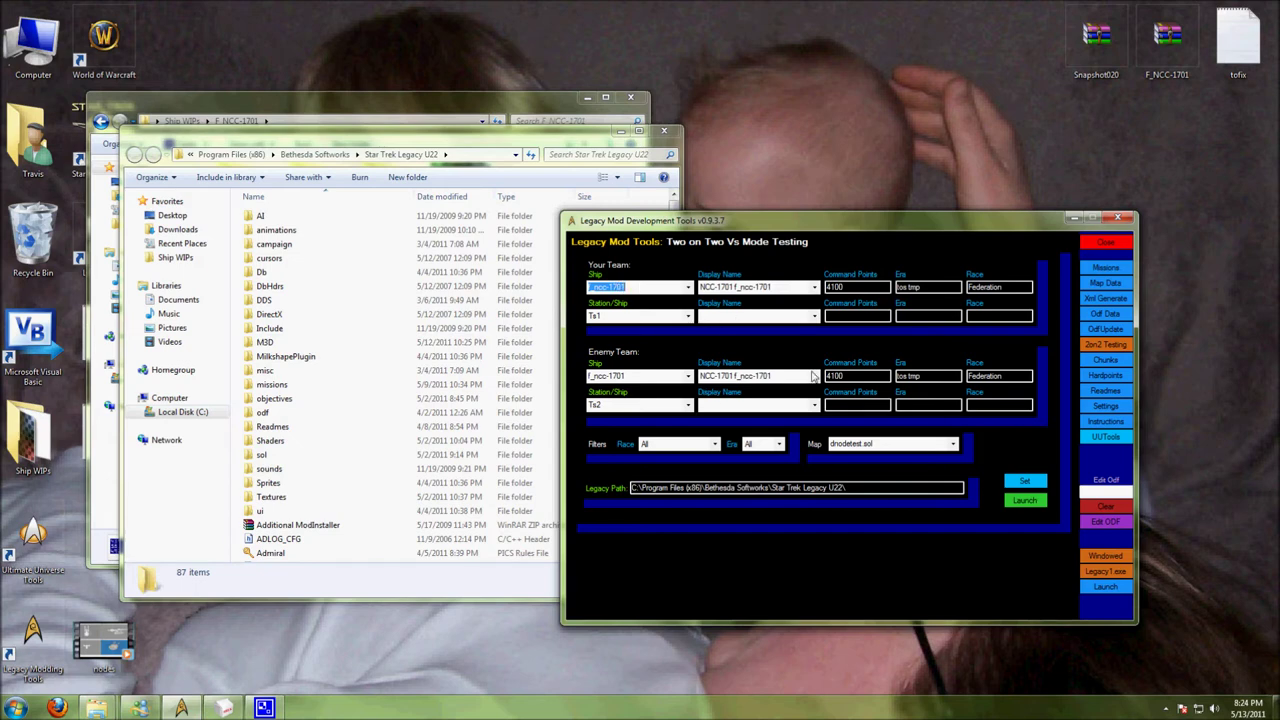
{"action": "left_click", "coordinate": [952, 445]}
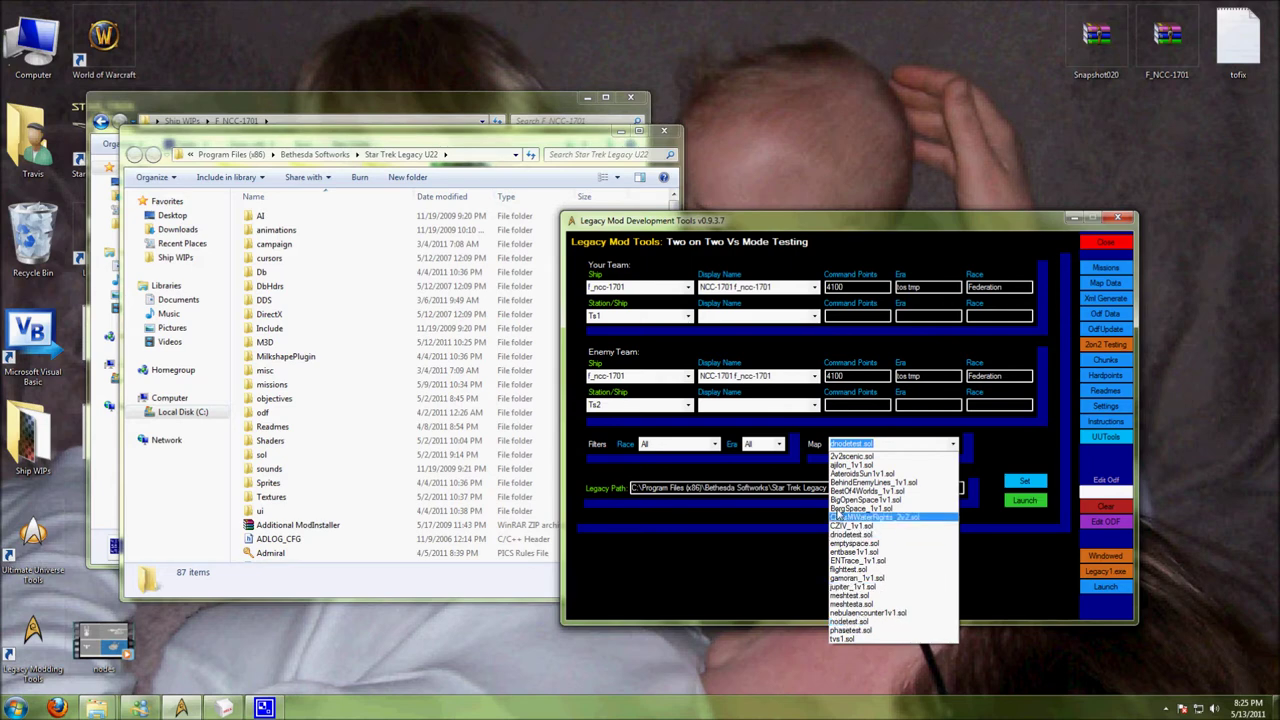
{"action": "left_click", "coordinate": [845, 446]}
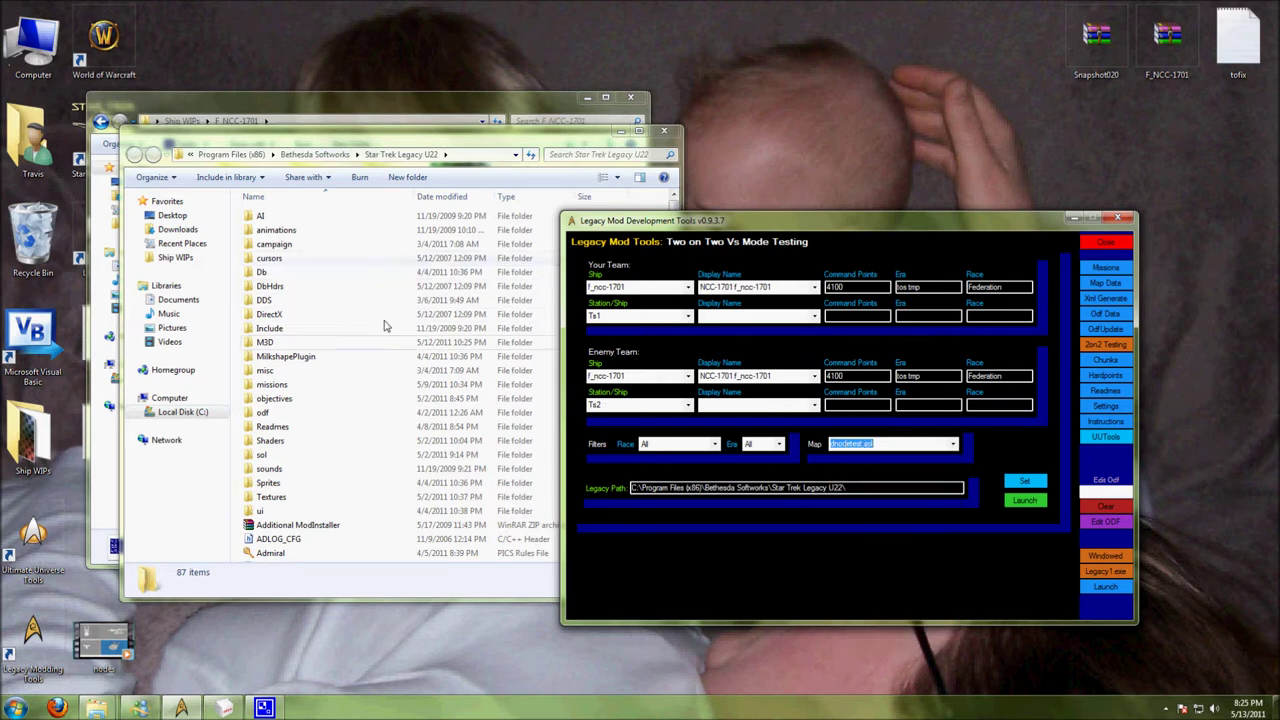
- Copy the exported F_NCC-1701 M3D file into the game's M3D folder, replacing the existing file
{"action": "left_click", "coordinate": [394, 141]}
{"action": "left_click_drag", "start_coordinate": [394, 141], "coordinate": [836, 77]}
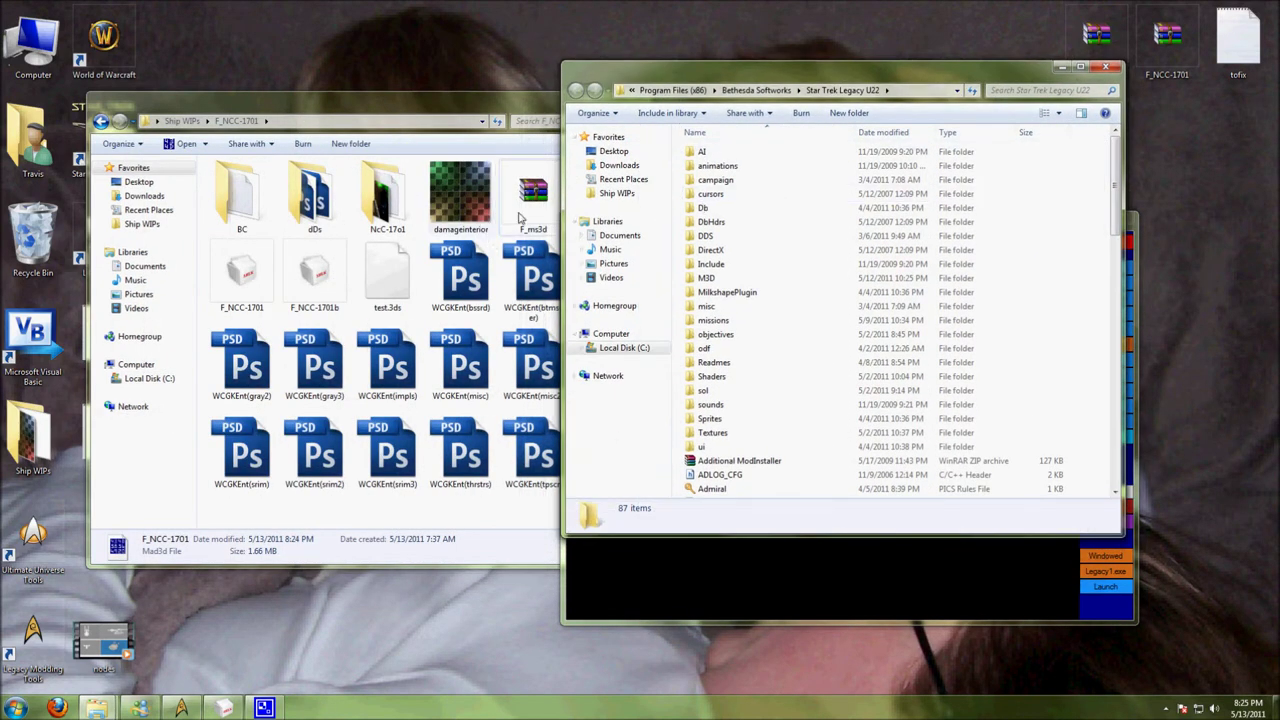
{"action": "left_click", "coordinate": [476, 108]}
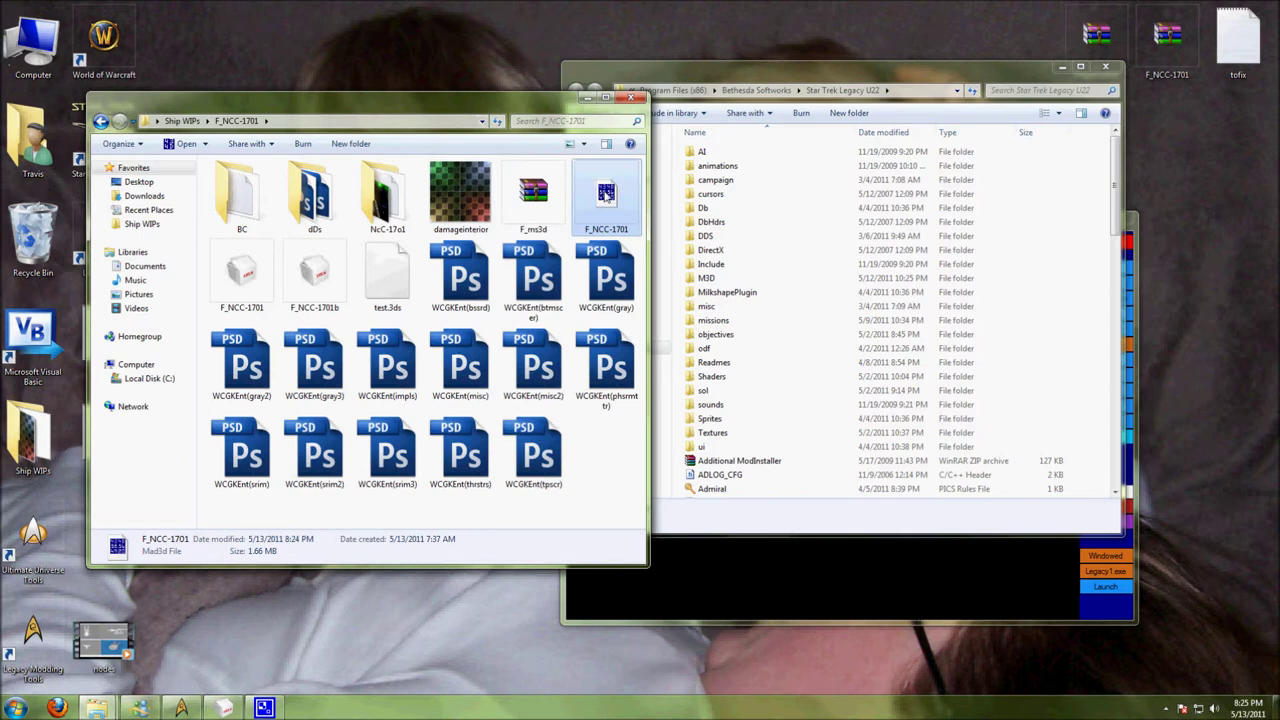
{"action": "right_click_drag", "start_coordinate": [606, 195], "coordinate": [735, 279]}
{"action": "left_click", "coordinate": [745, 289]}
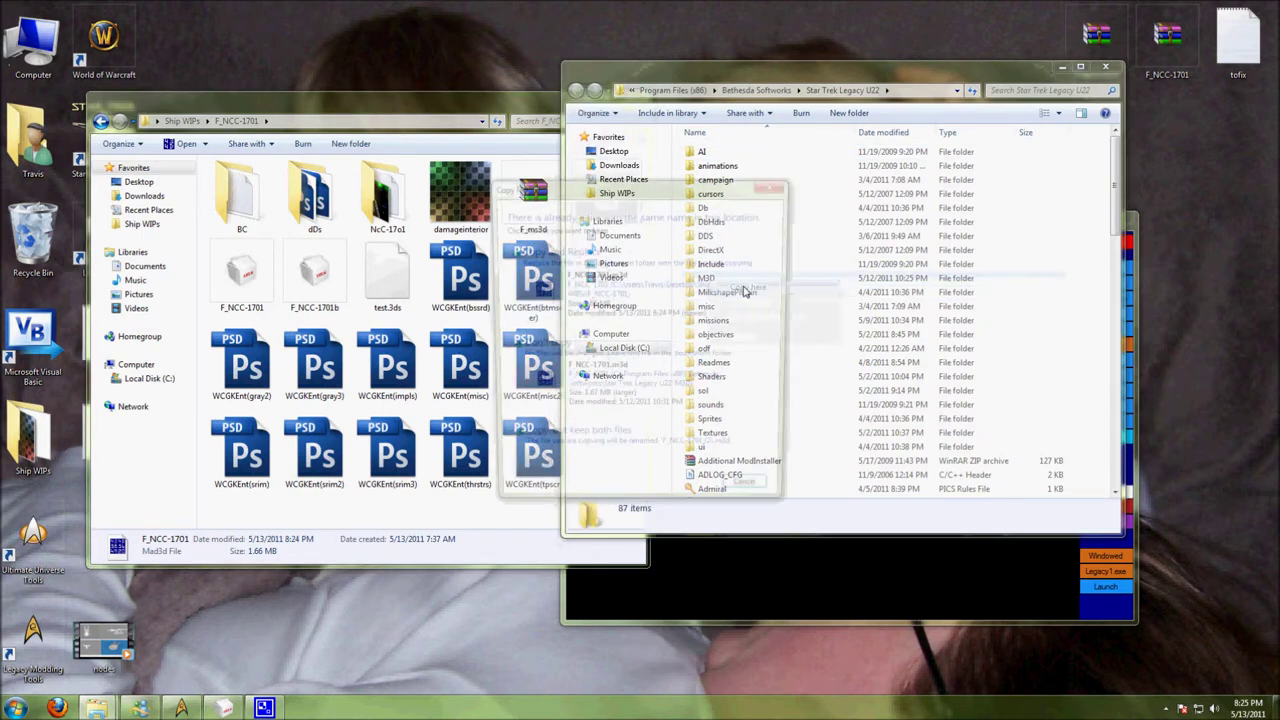
{"action": "left_click", "coordinate": [615, 298]}
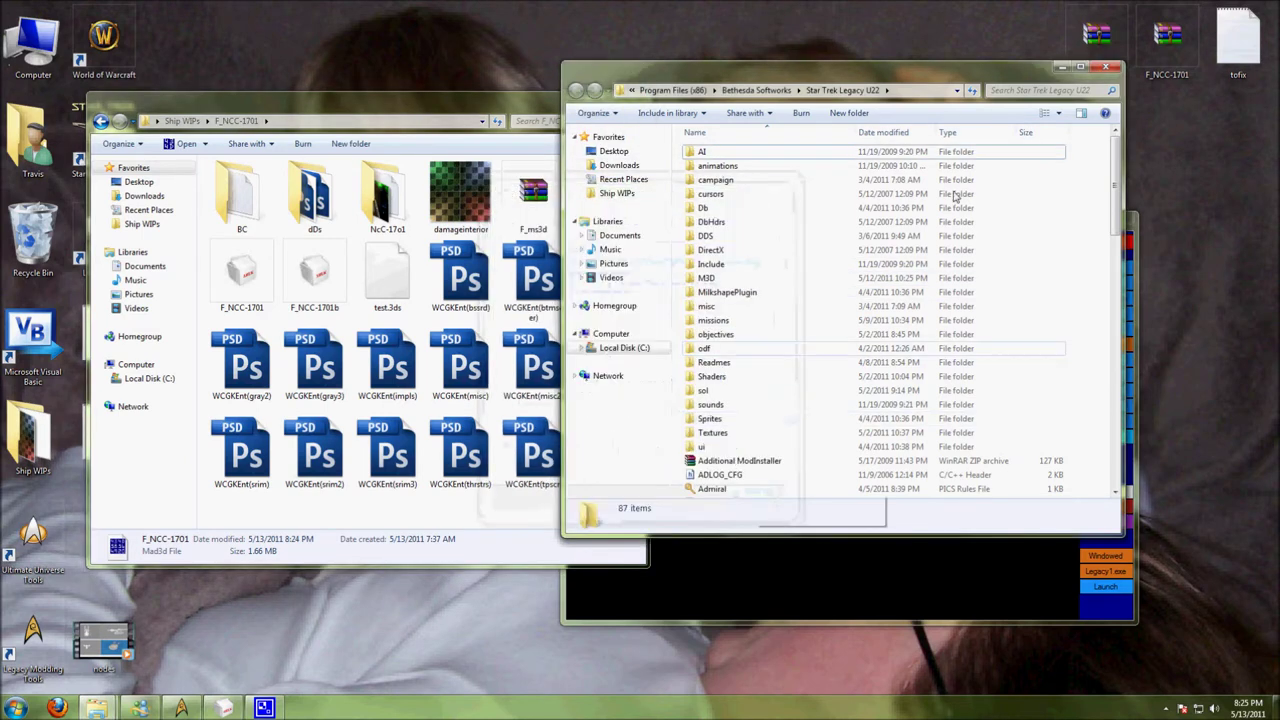
- Clear away the folder windows, launch the f_ncc-1701 test match, bring the ship to a stop, and quit the game
{"action": "left_click", "coordinate": [1062, 67]}
{"action": "left_click", "coordinate": [587, 97]}
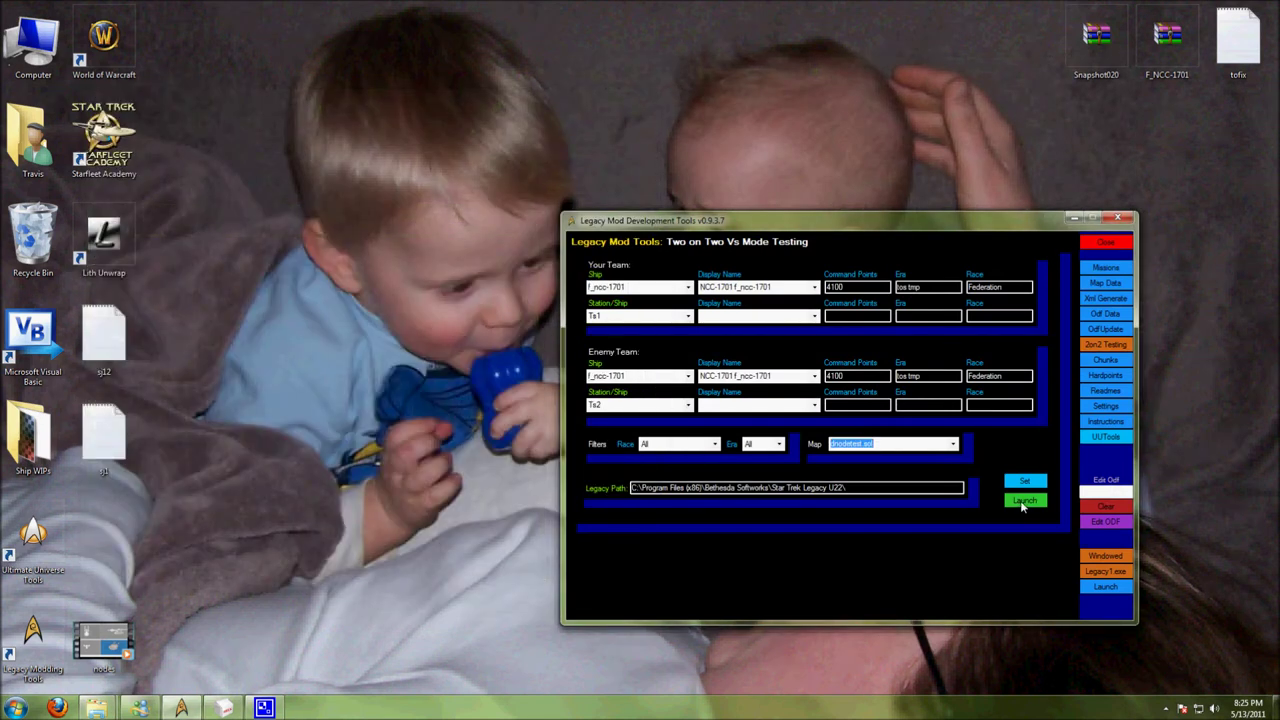
{"action": "left_click", "coordinate": [1022, 503]}
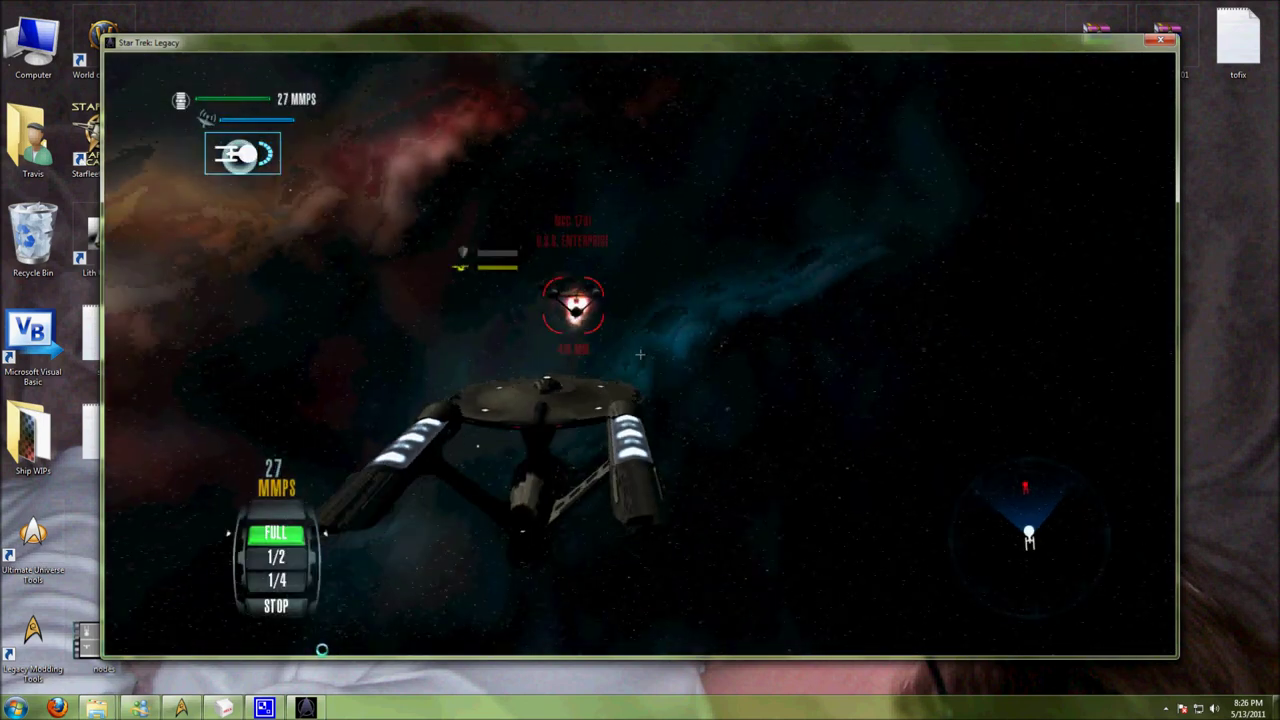
{"action": "key", "text": "s"}
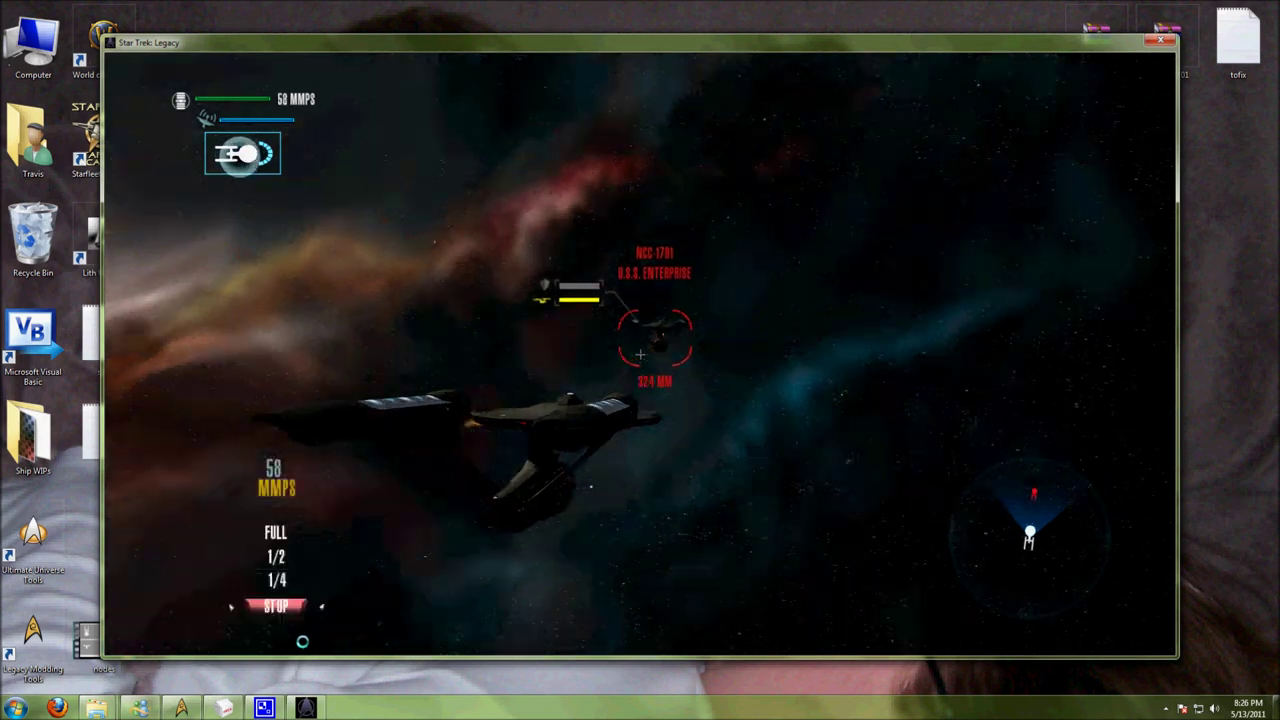
{"action": "key", "text": "alt+F4"}
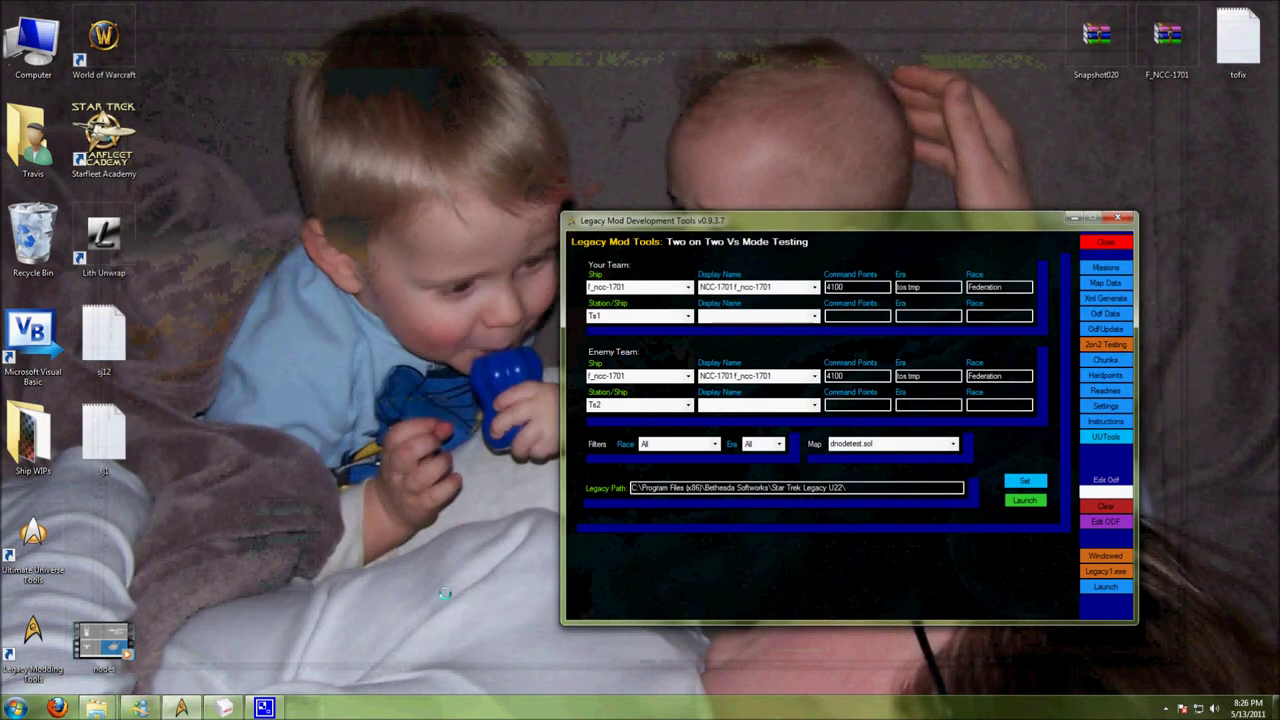
- Open the ship's f_ncc-1701.odf file in Notepad++ and find the engineBreakNodes entry under Shields and Damage
{"action": "left_click", "coordinate": [614, 486]}
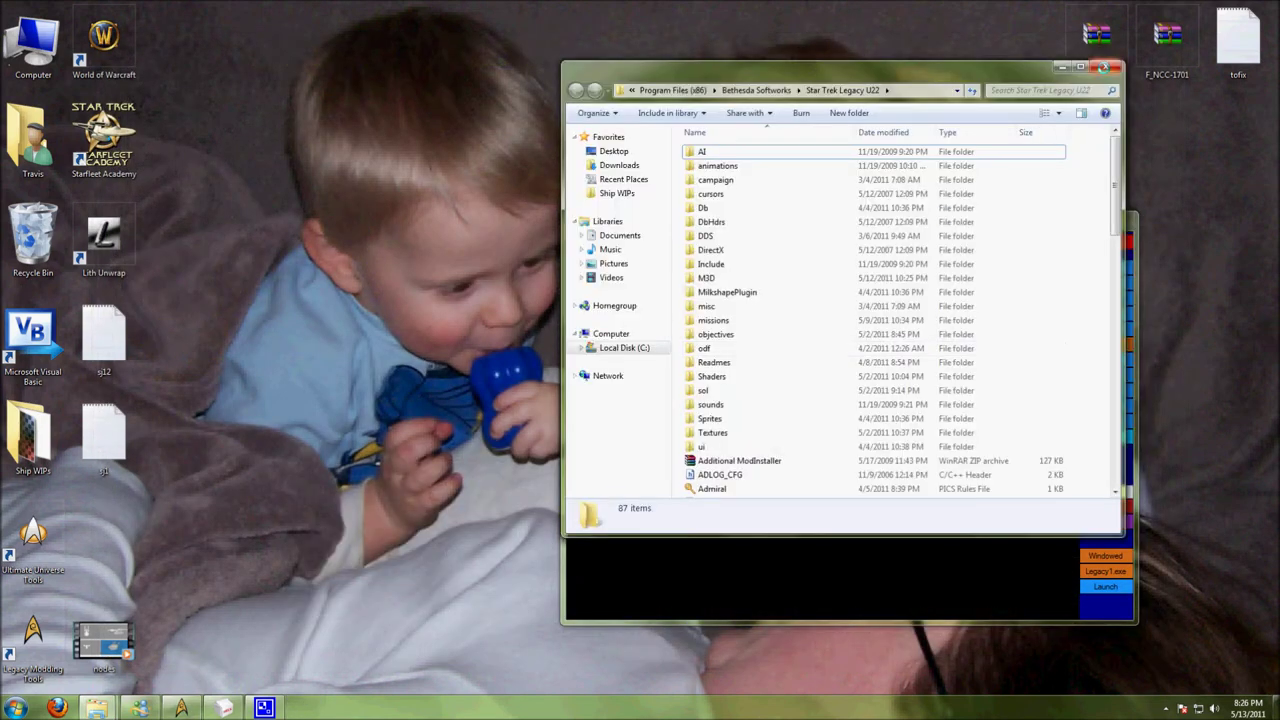
{"action": "left_click", "coordinate": [1105, 66]}
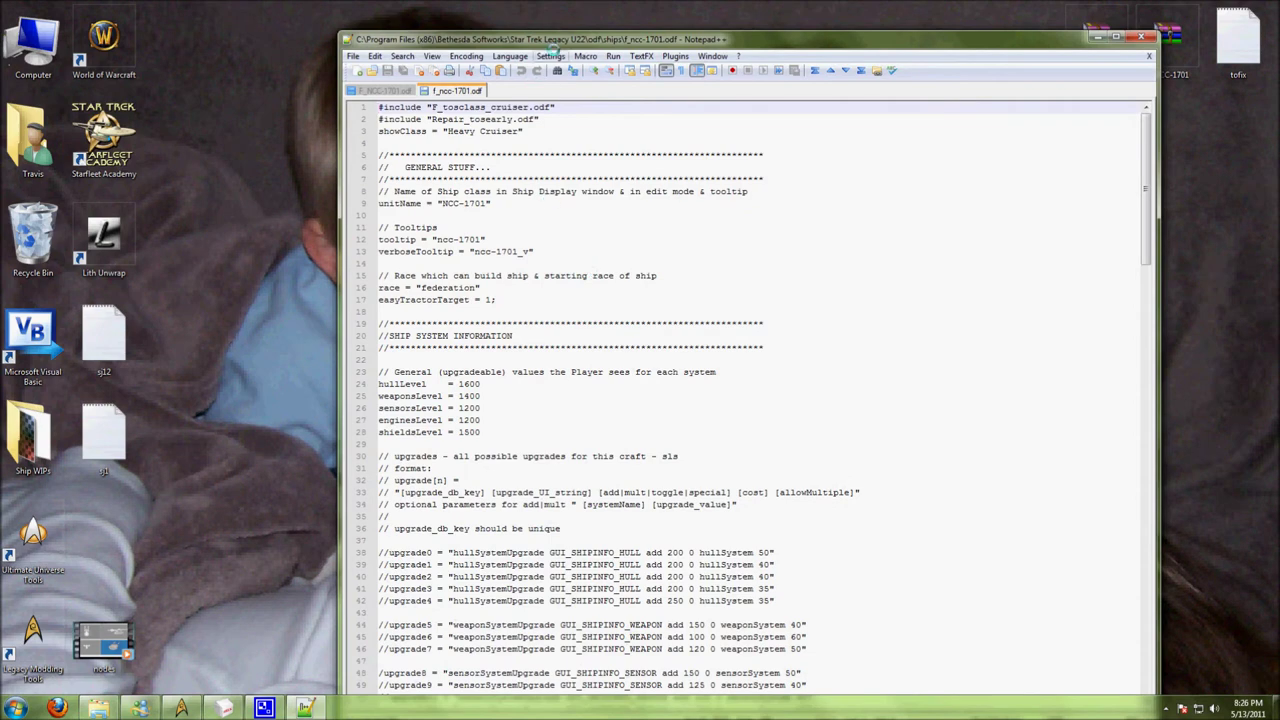
{"action": "left_click_drag", "start_coordinate": [523, 33], "coordinate": [589, 380]}
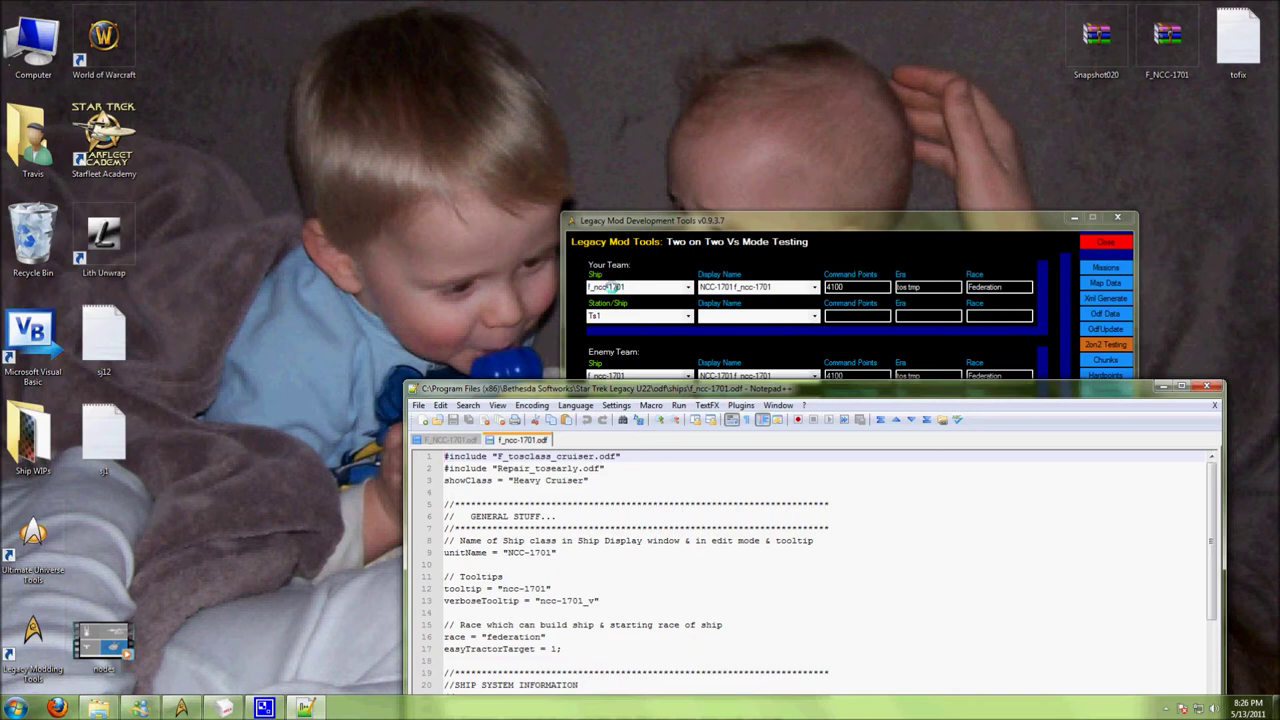
{"action": "left_click_drag", "start_coordinate": [605, 388], "coordinate": [381, 85]}
{"action": "scroll", "coordinate": [448, 388], "scroll_direction": "down", "scroll_amount": 20}
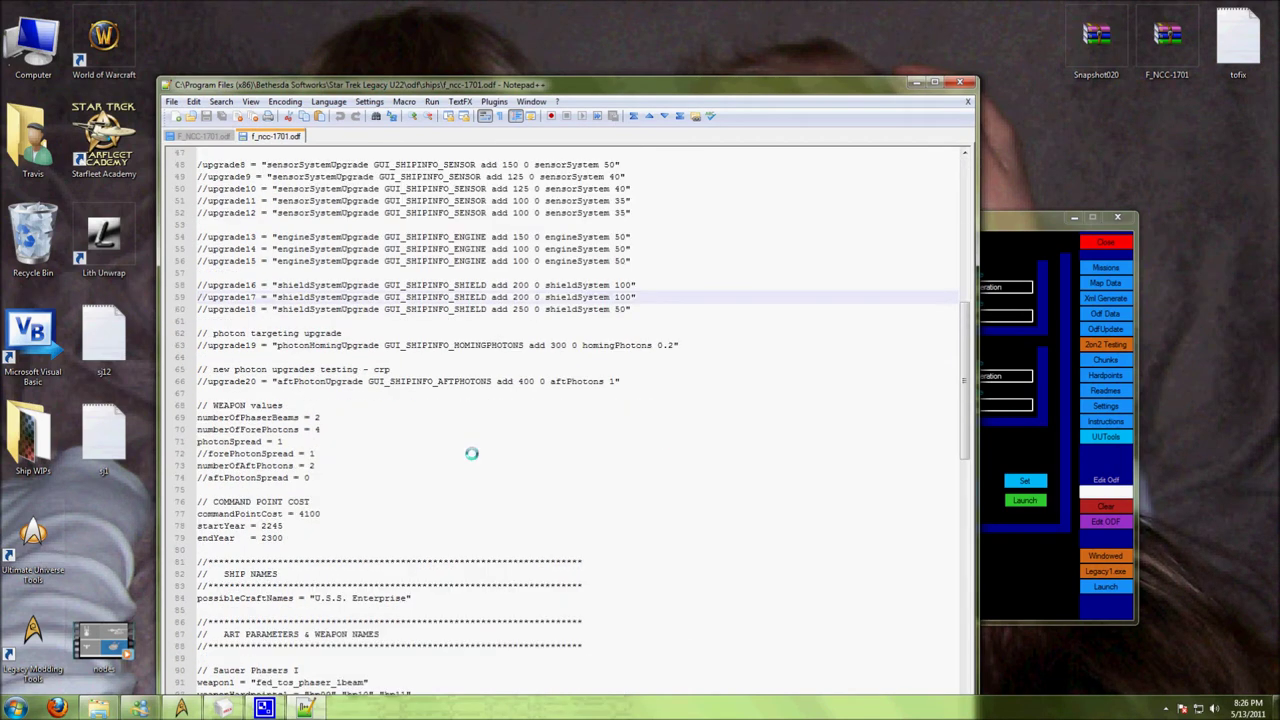
{"action": "scroll", "coordinate": [469, 455], "scroll_direction": "down", "scroll_amount": 13}
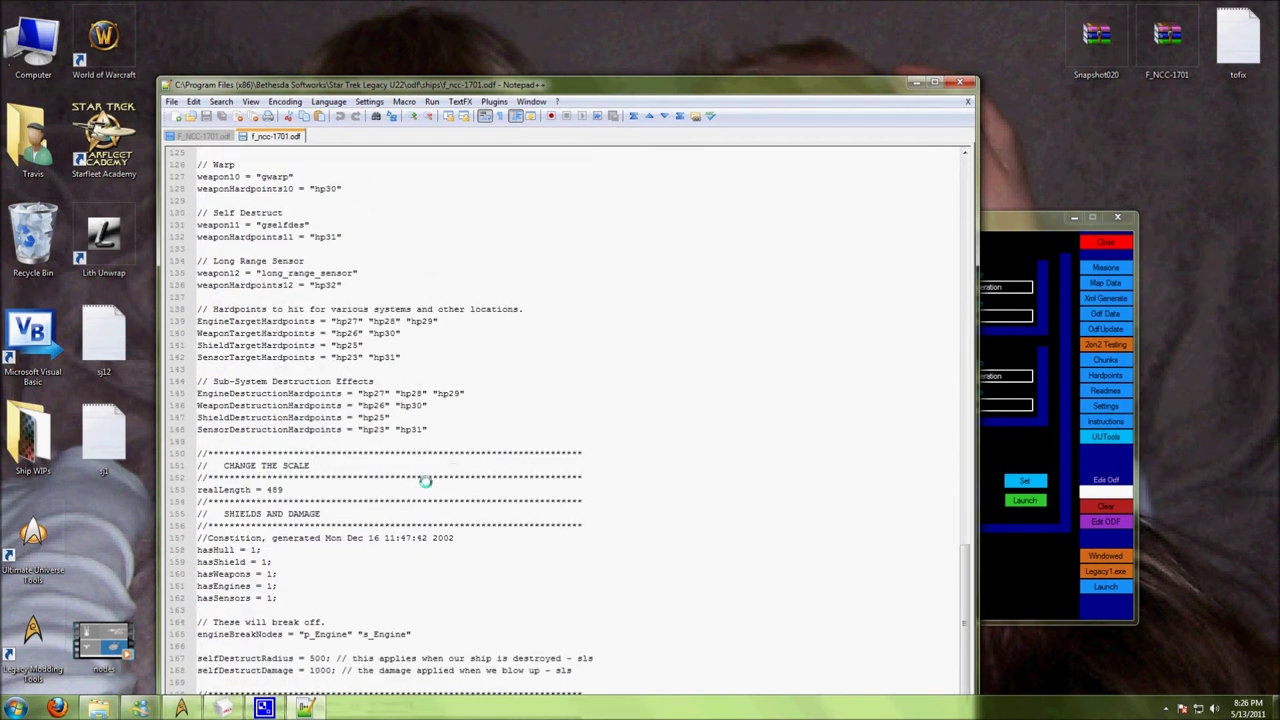
- Change the engineBreakNodes entry to "l_Engine" "r_Engine" and save the f_ncc-1701.odf file
{"action": "left_click", "coordinate": [303, 466]}
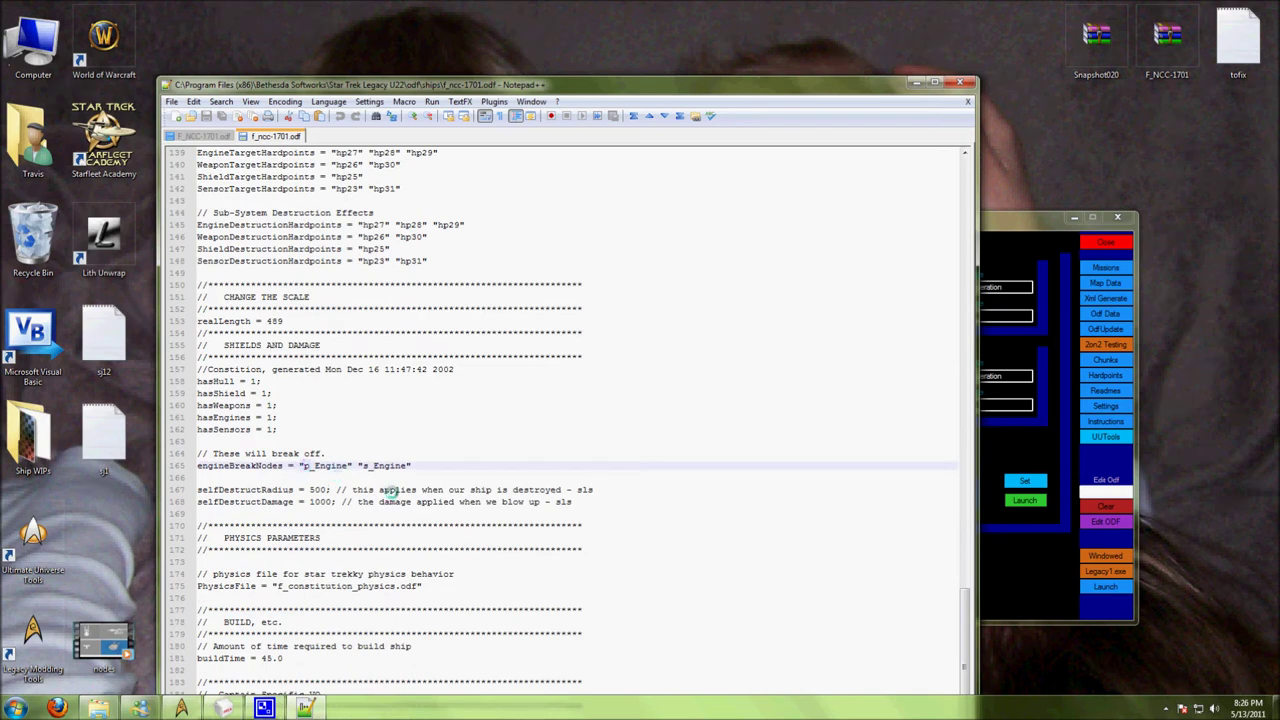
{"action": "key", "text": "Delete"}
{"action": "type", "text": "1"}
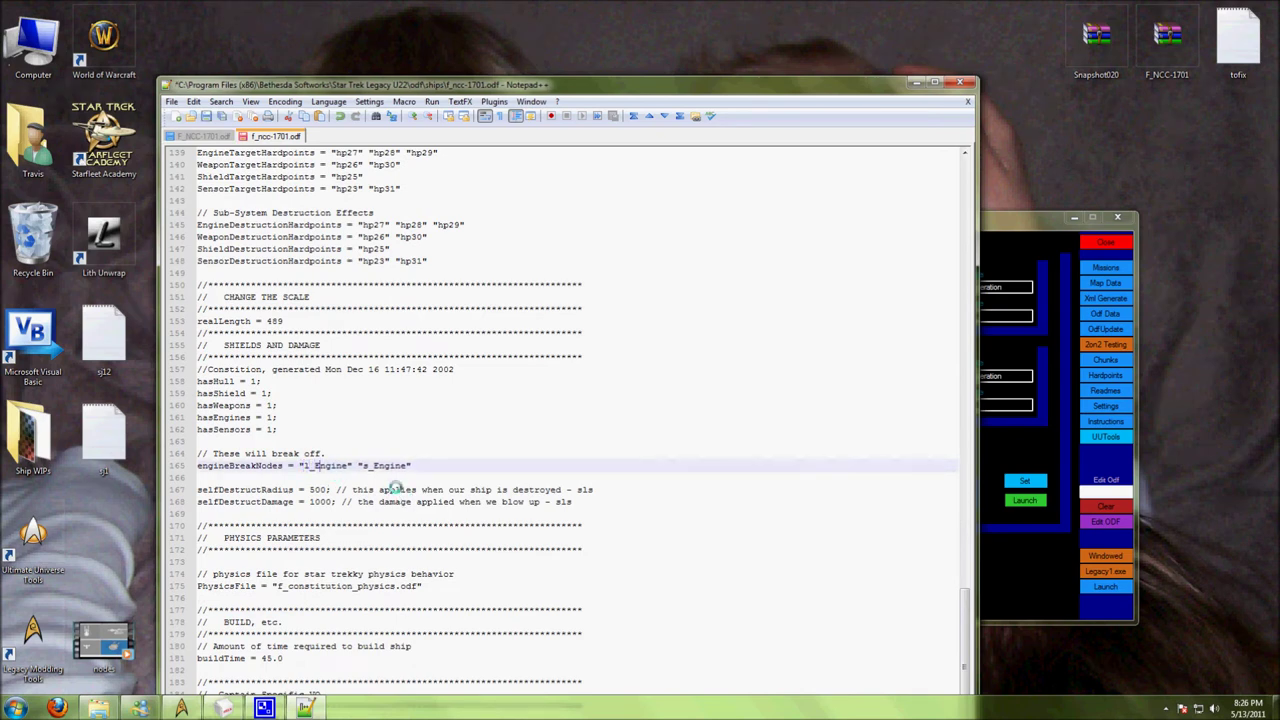
{"action": "key", "text": "Right"}
{"action": "key", "text": "Delete"}
{"action": "type", "text": "2"}
{"action": "left_click", "coordinate": [207, 116]}
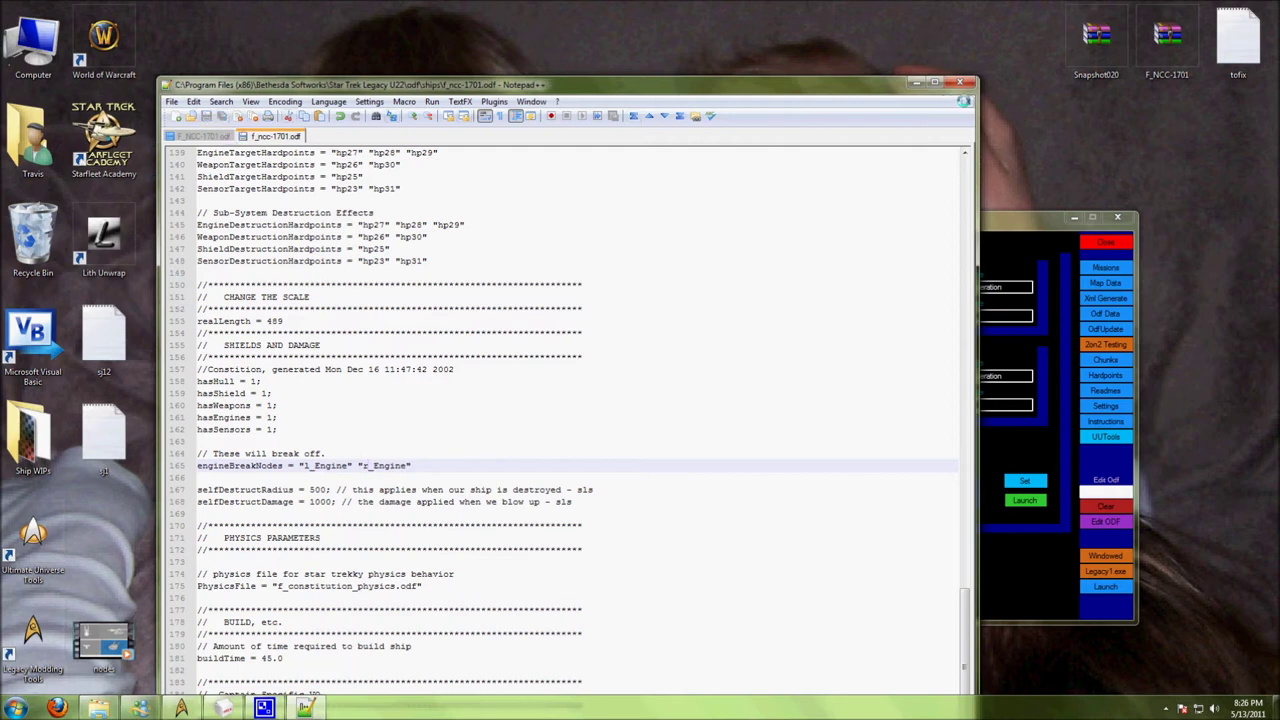
- Close the text editor and the game folder window, and launch the f_ncc-1701 test match on dnodetest.sol
{"action": "left_click", "coordinate": [959, 84]}
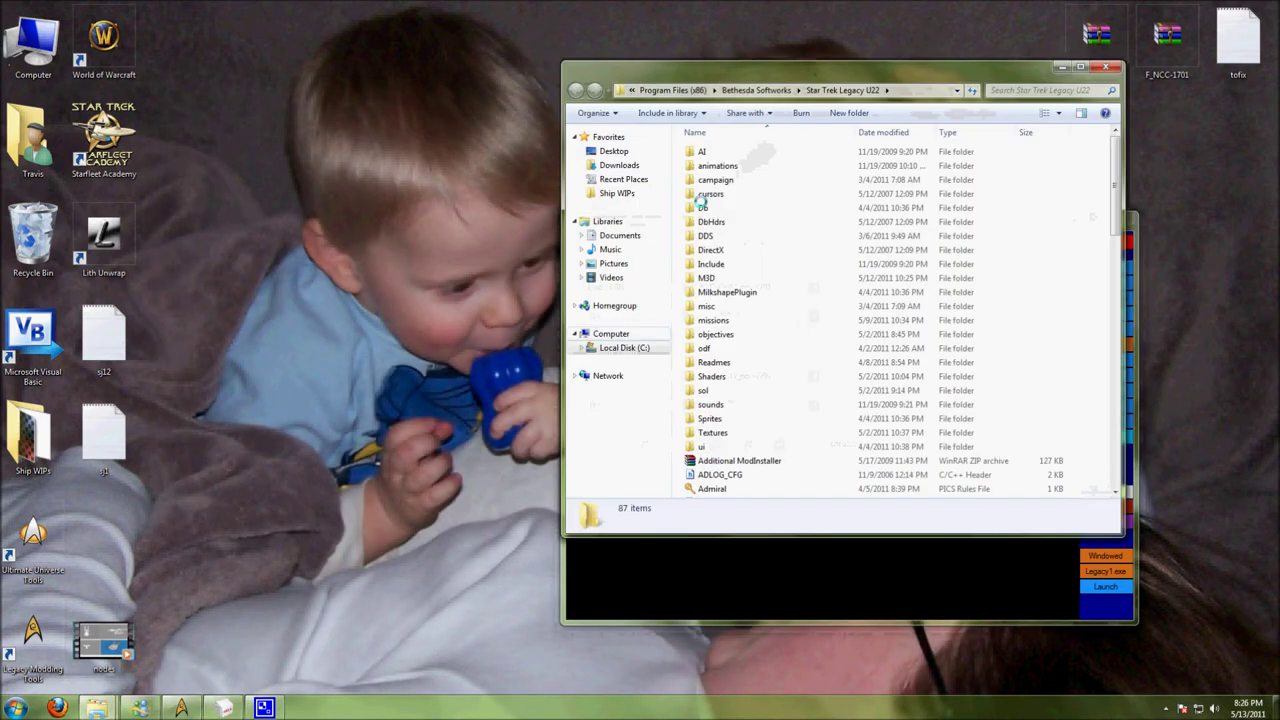
{"action": "left_click", "coordinate": [1105, 66]}
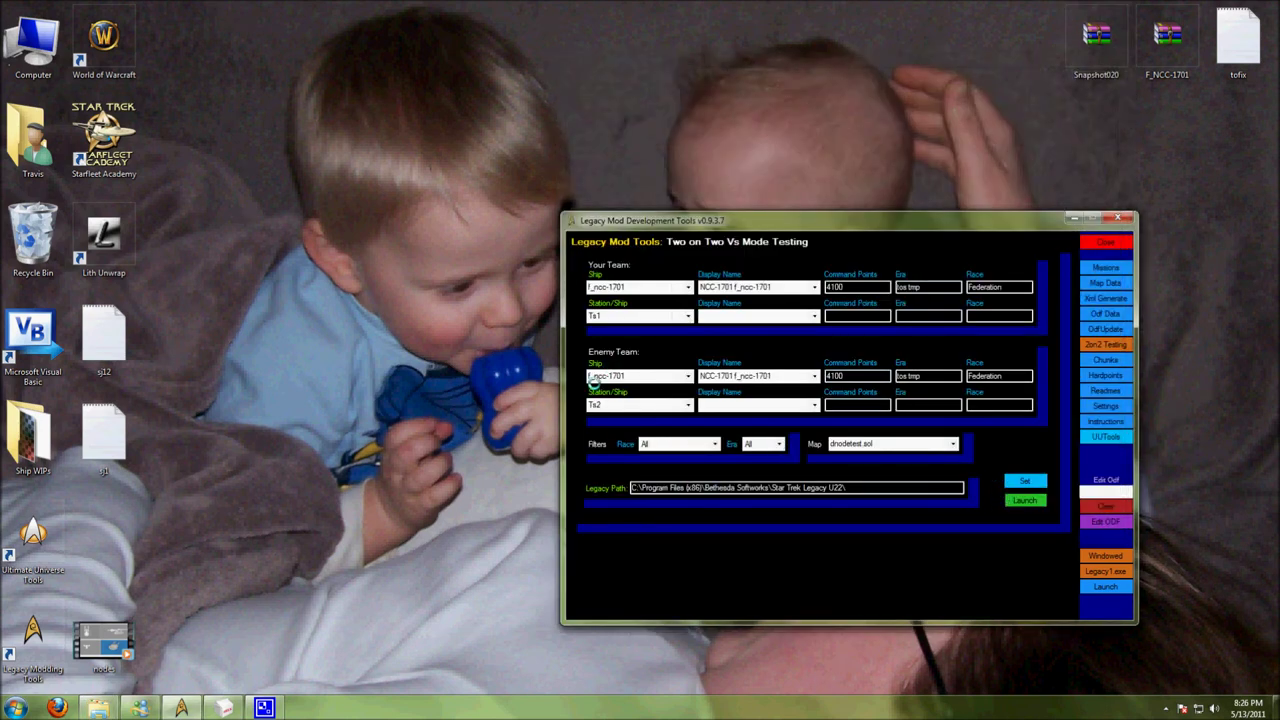
{"action": "left_click", "coordinate": [1024, 500]}
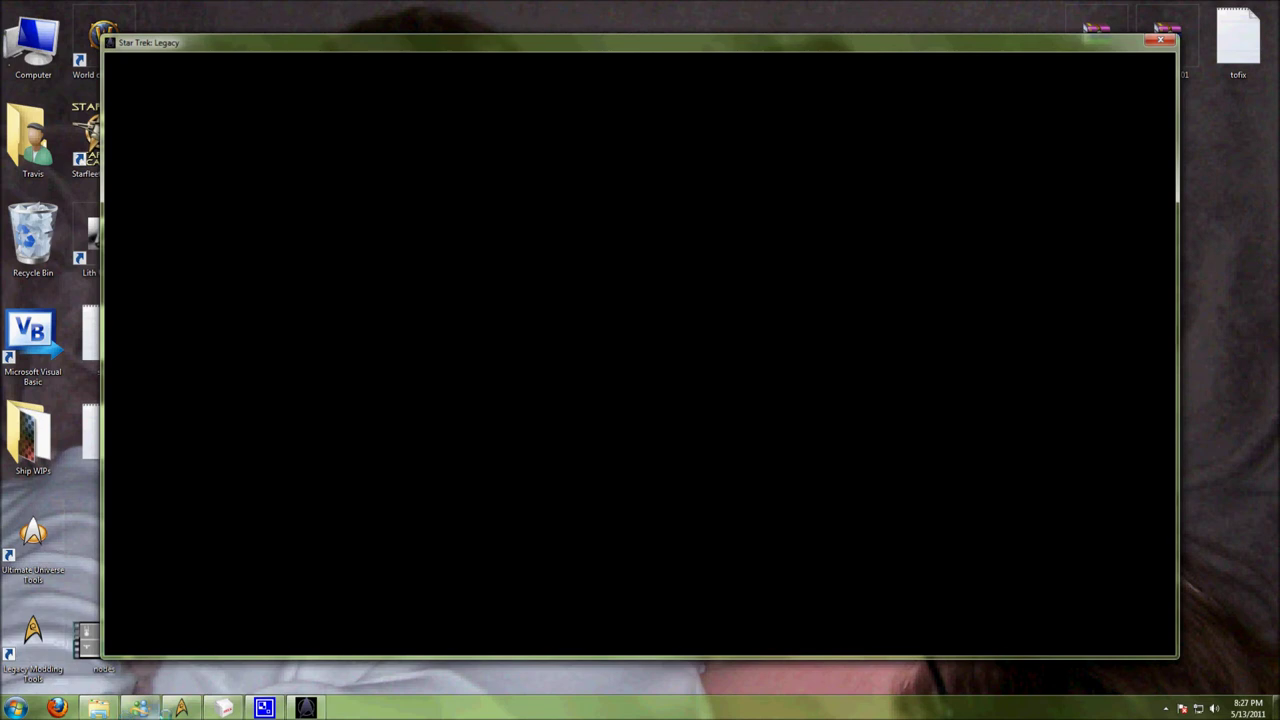
- Switch to Legacy Mod Development Tools while the game loads and open the f_ncc-1701 ODF for editing
{"action": "left_click", "coordinate": [192, 711]}
{"action": "left_click", "coordinate": [1097, 493]}
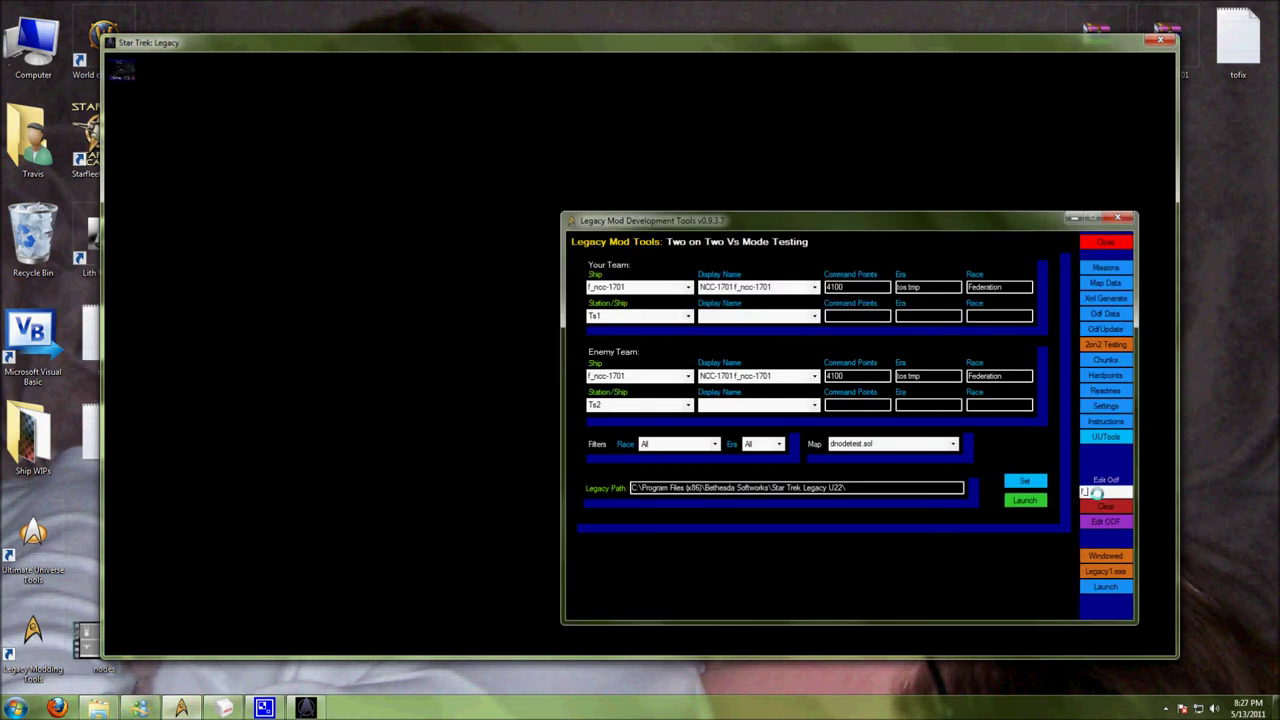
{"action": "type", "text": "f_ncc"}
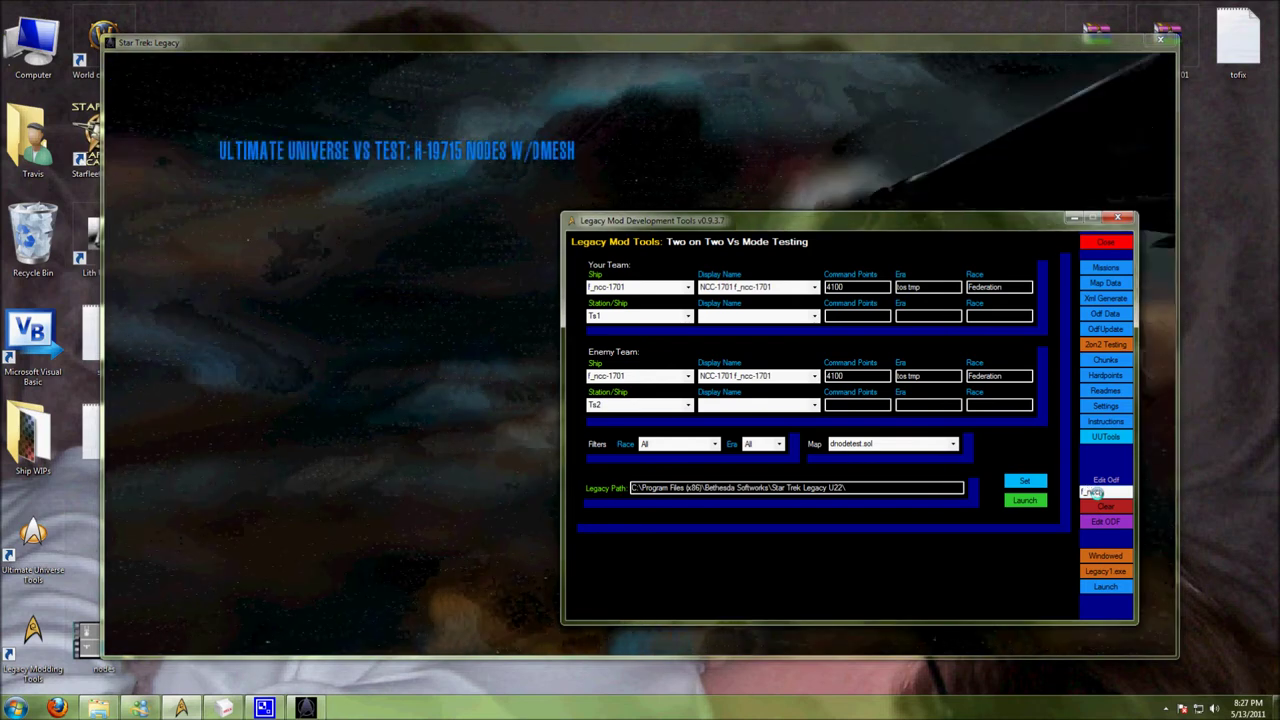
{"action": "type", "text": "-1701"}
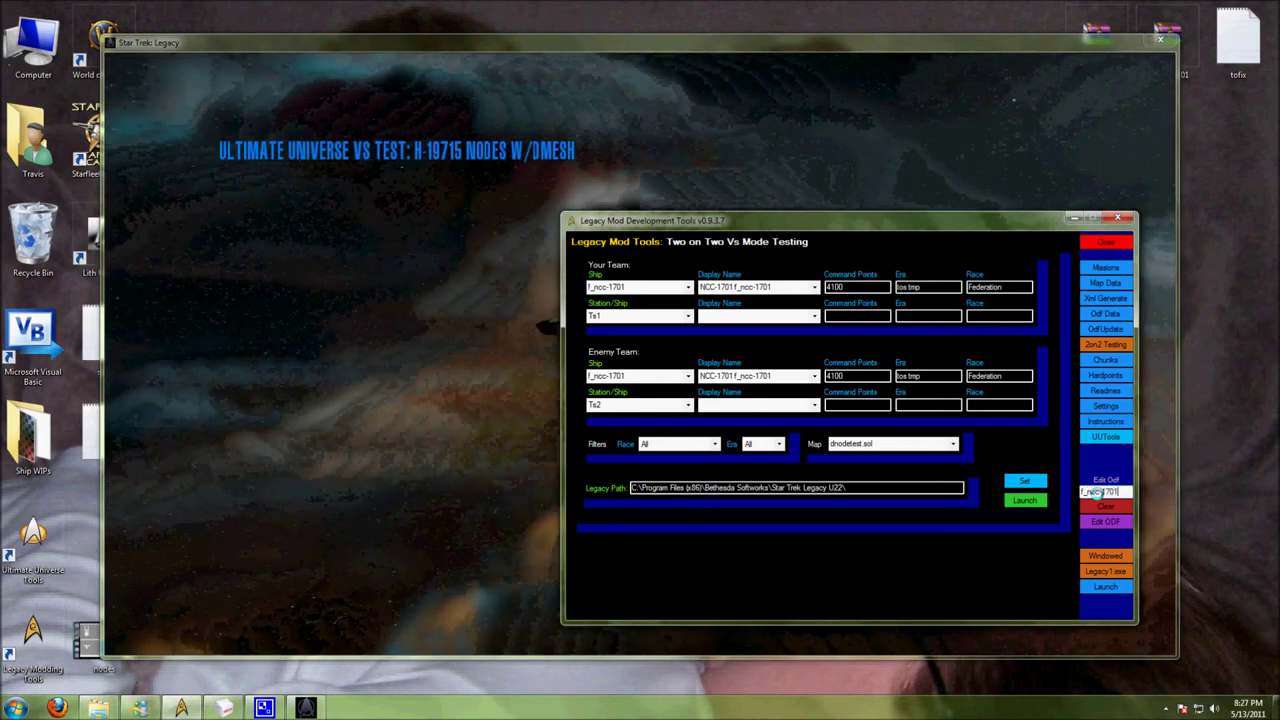
{"action": "left_click", "coordinate": [1096, 522]}
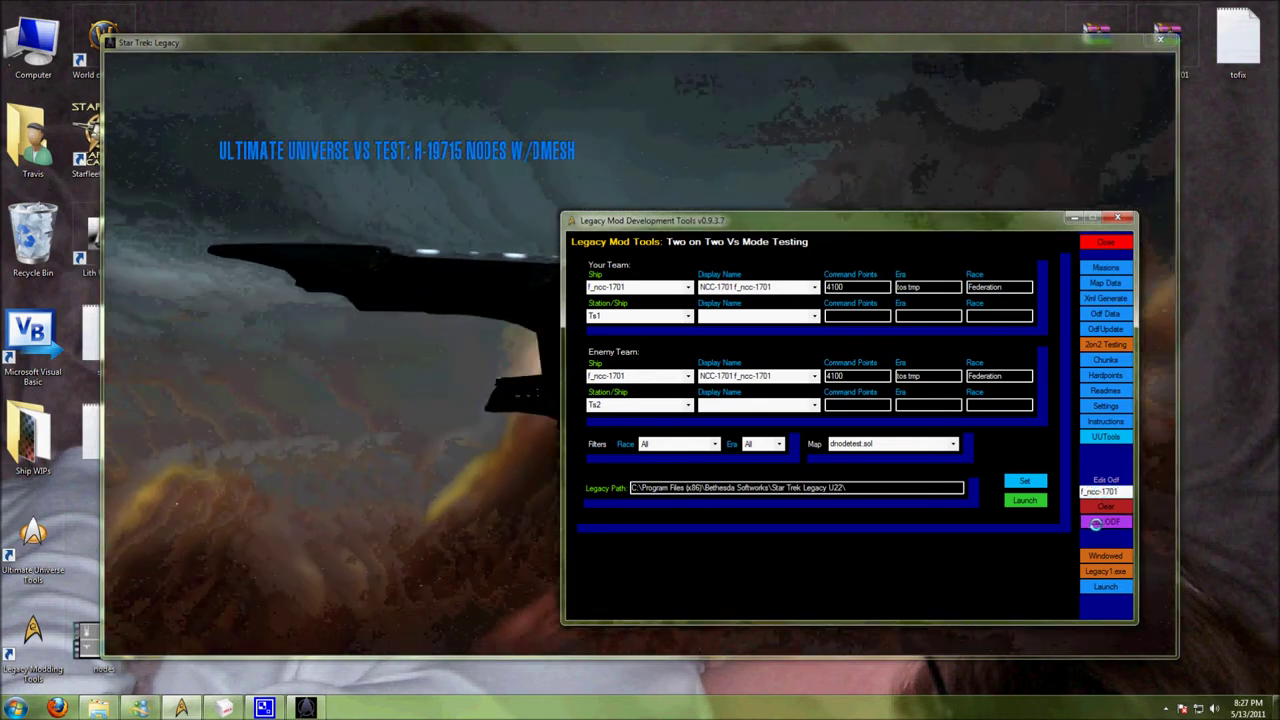
- Copy the weapon1 name fed_tos_phaser_1beam from the ship file, open that weapon's ODF to check it, and close the editor
{"action": "scroll", "coordinate": [263, 357], "scroll_direction": "down", "scroll_amount": 2}
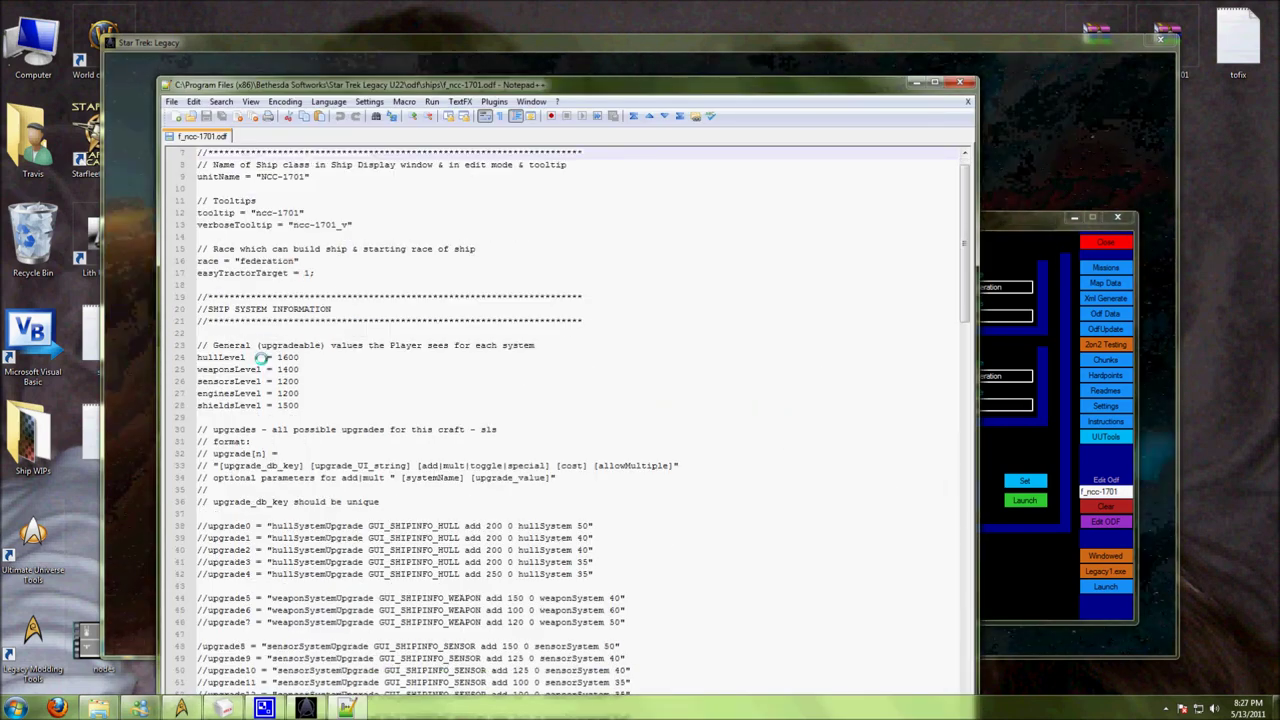
{"action": "scroll", "coordinate": [263, 357], "scroll_direction": "down", "scroll_amount": 19}
{"action": "double_click", "coordinate": [320, 490]}
{"action": "key", "text": "ctrl+c"}
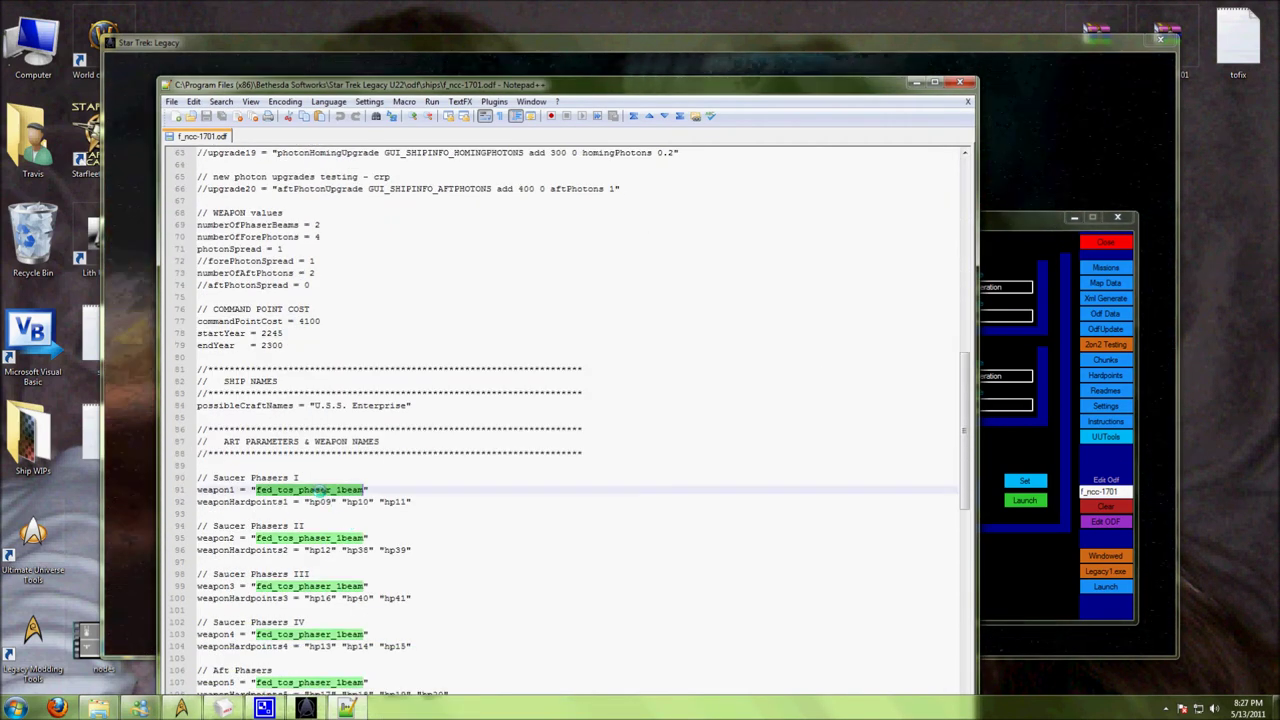
{"action": "left_click", "coordinate": [1105, 491]}
{"action": "key", "text": "ctrl+v"}
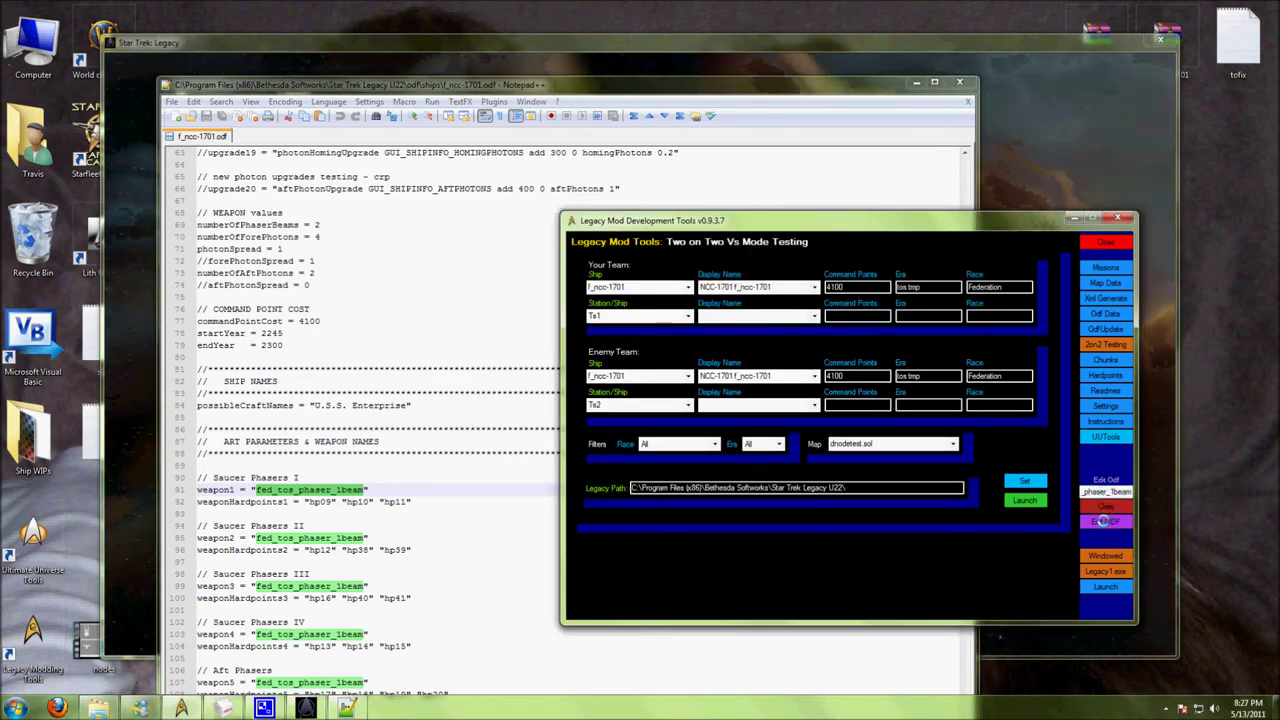
{"action": "key", "text": "Return"}
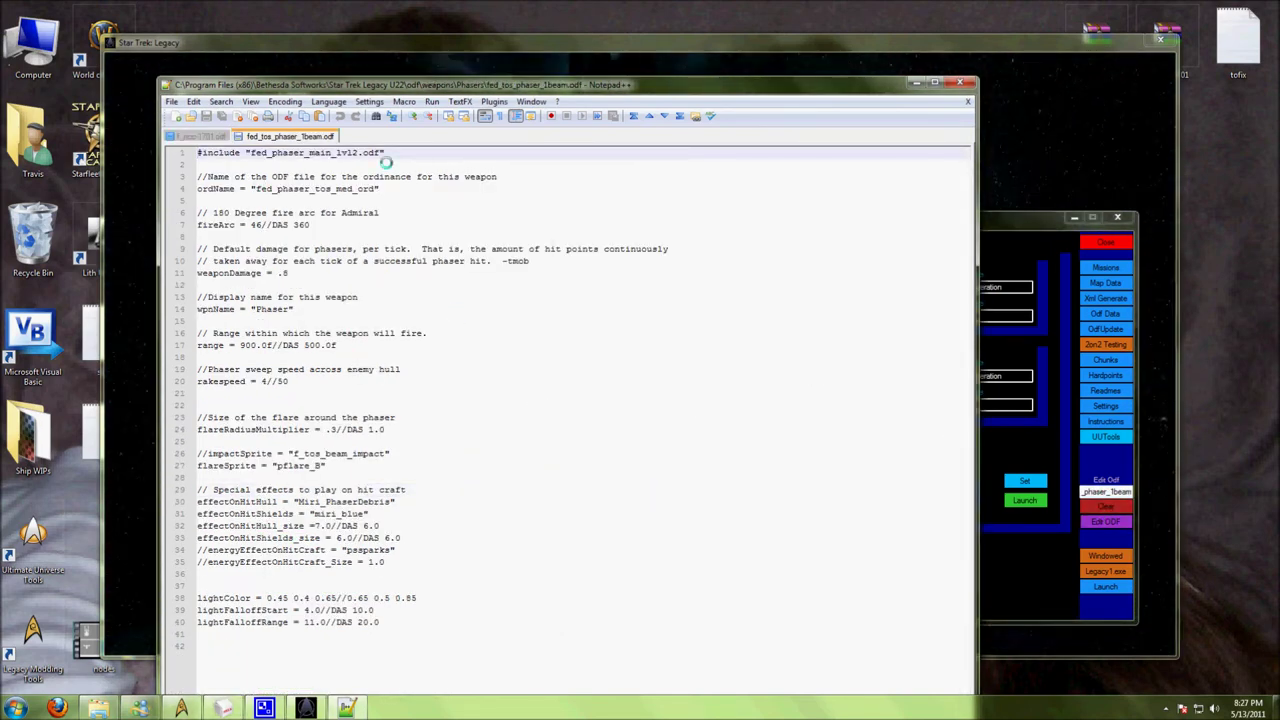
{"action": "left_click", "coordinate": [960, 84]}
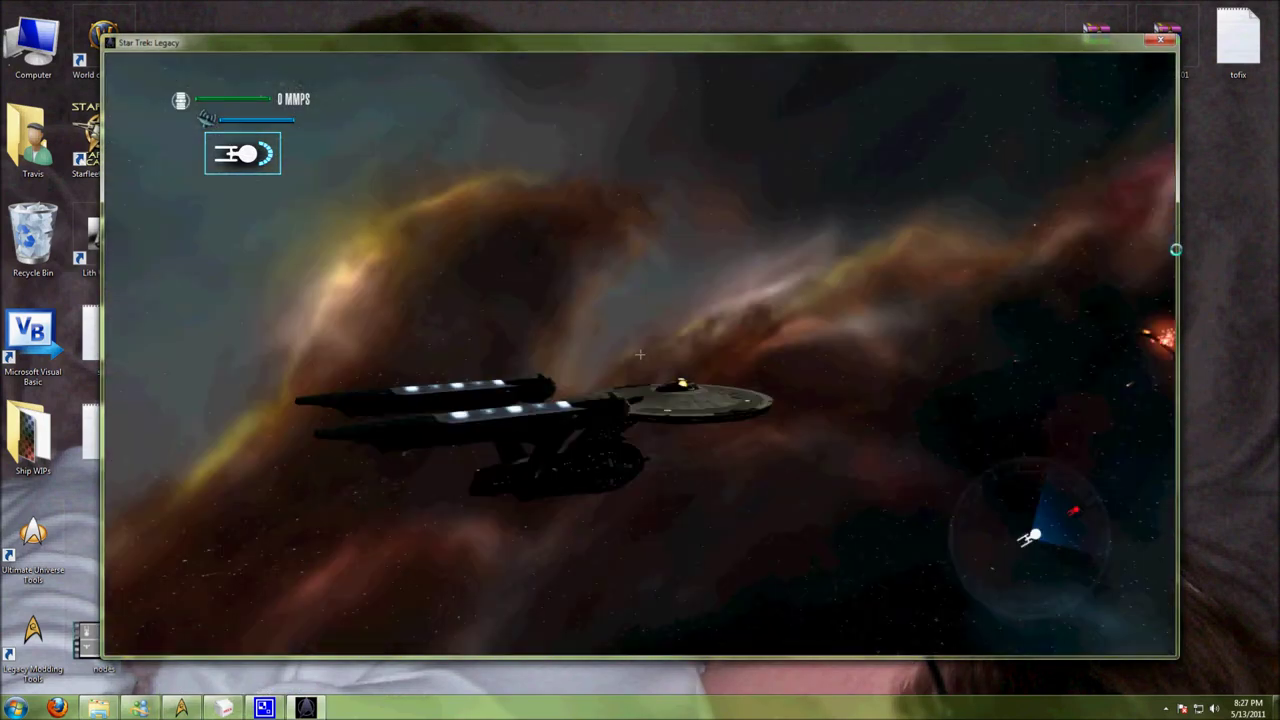
- Fly the ship at full speed towards the enemy, watch the engine damage with the free camera, and quit the game
{"action": "key", "text": "w"}
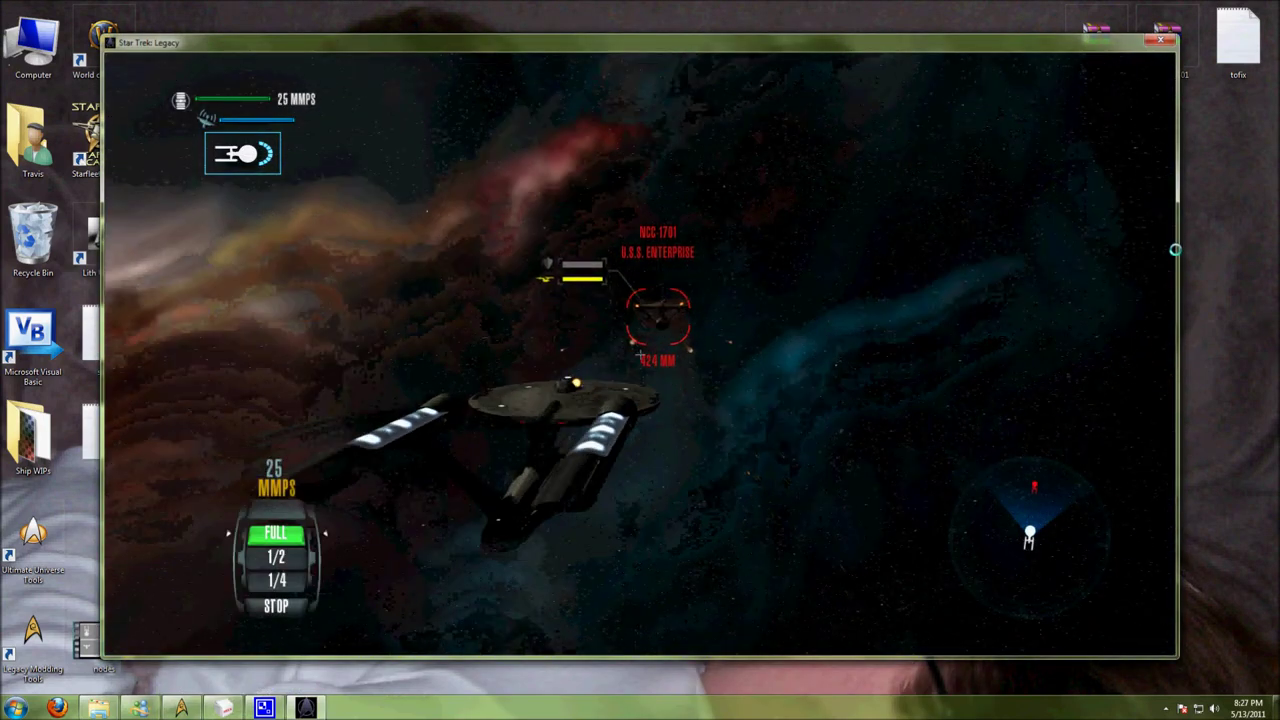
{"action": "key", "text": "w"}
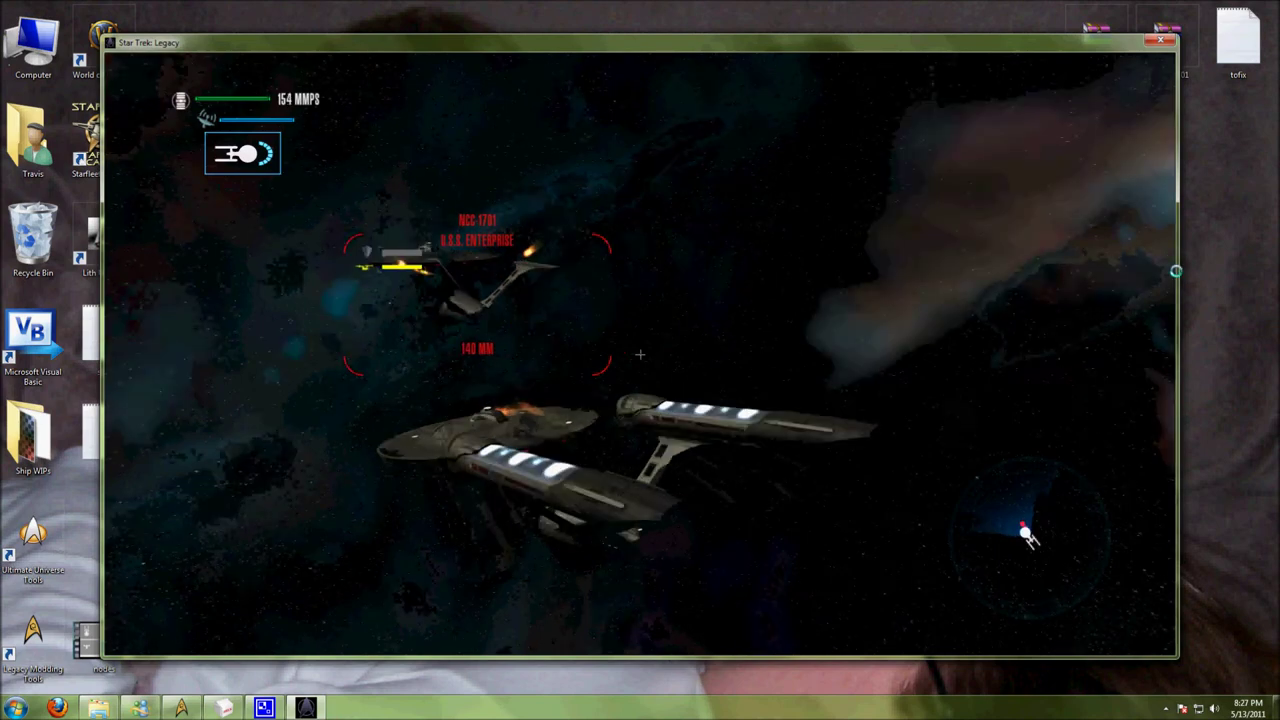
{"action": "key", "text": "Escape"}
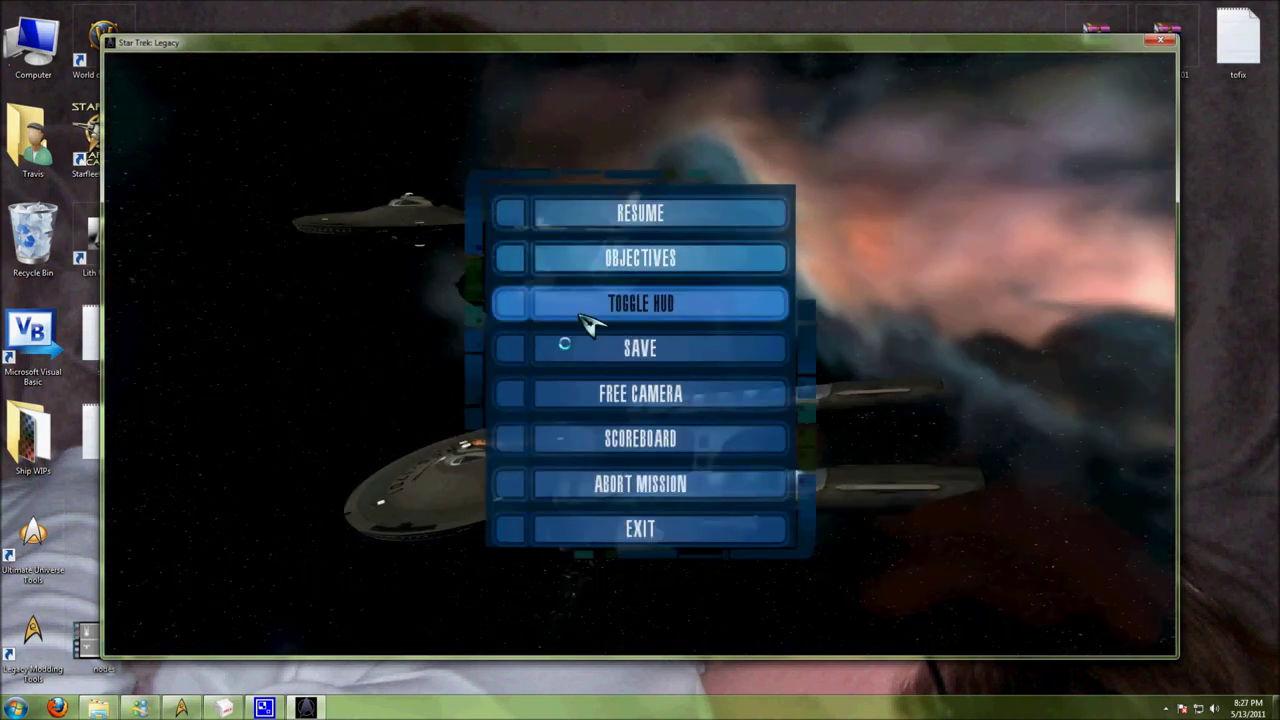
{"action": "left_click", "coordinate": [575, 393]}
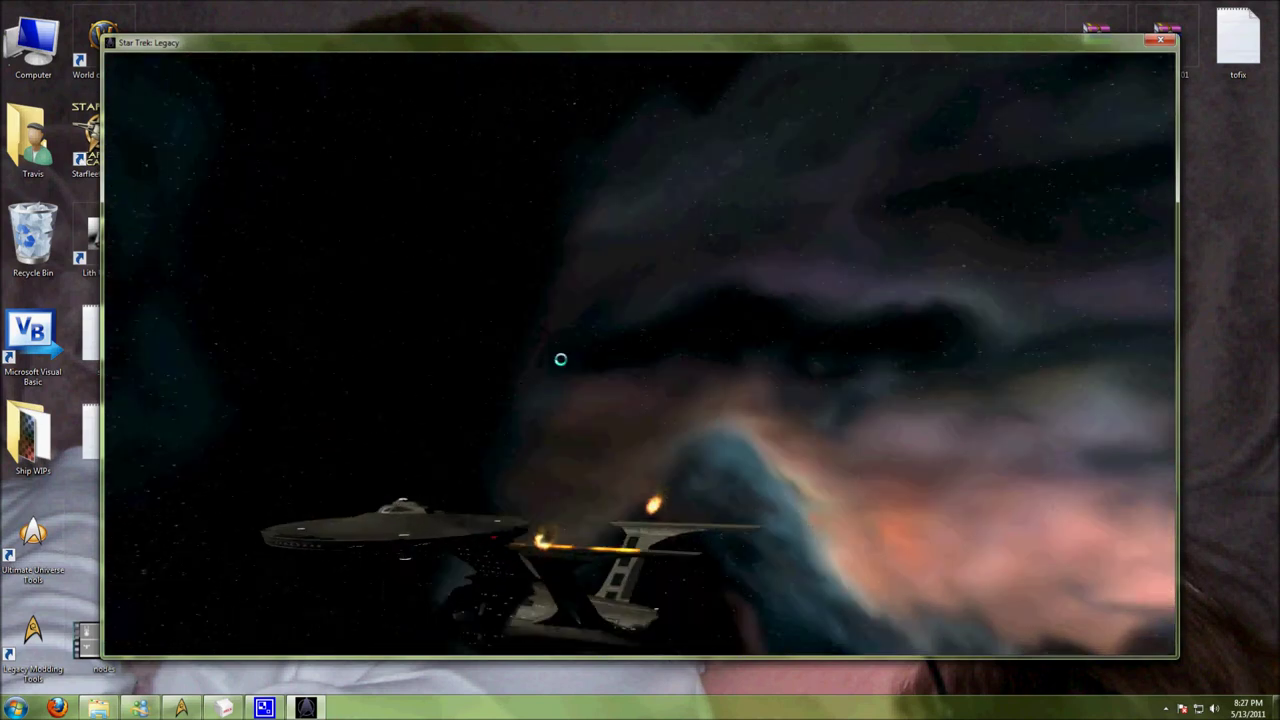
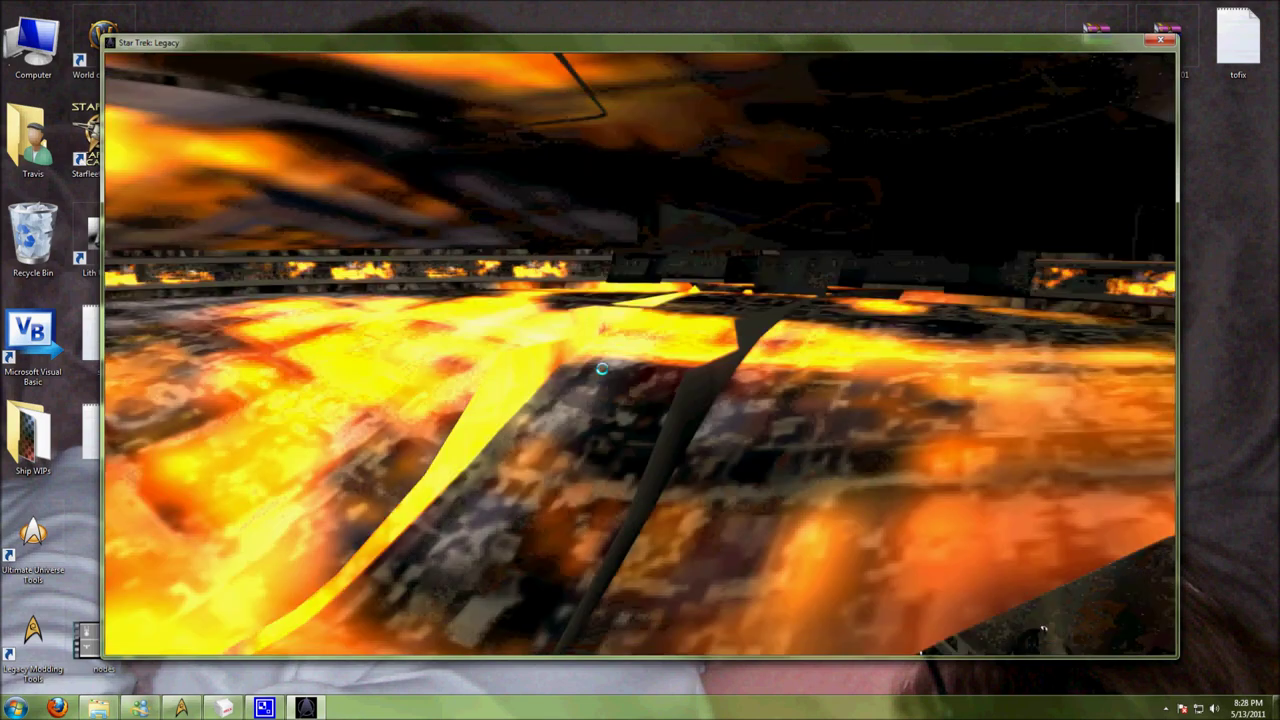
{"action": "key", "text": "alt+F4"}
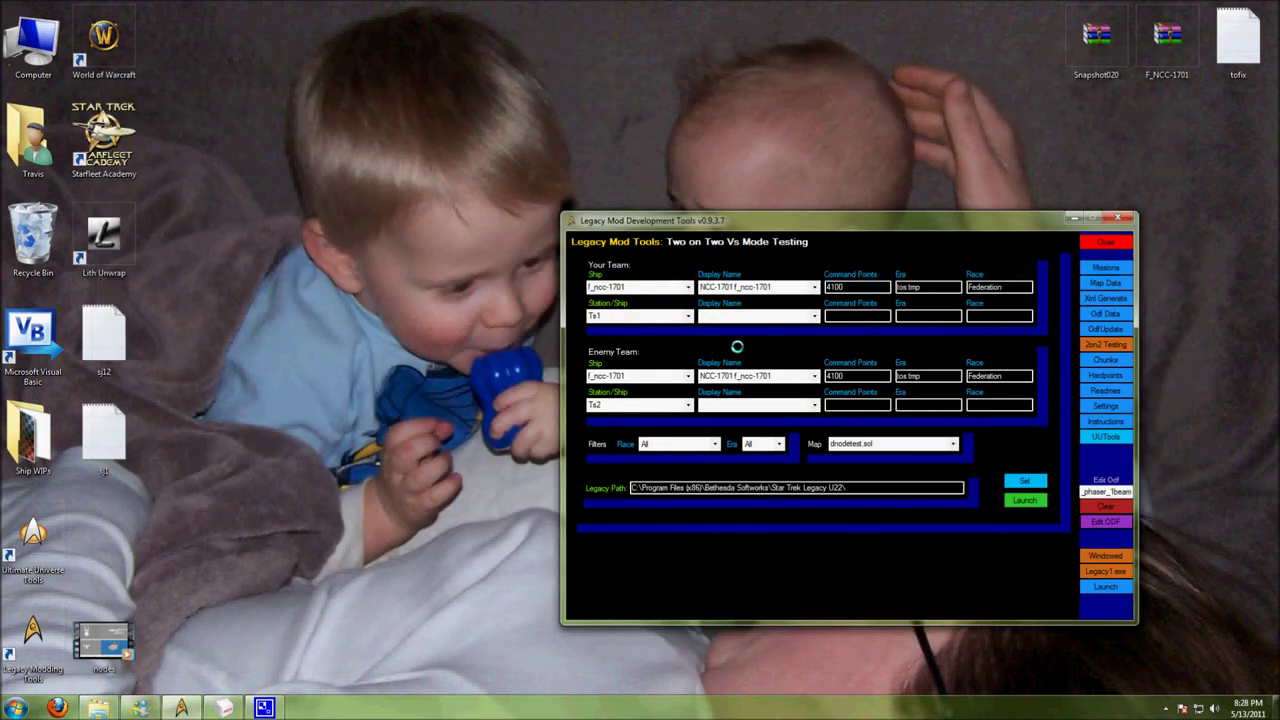
{"action": "left_click", "coordinate": [1165, 708]}
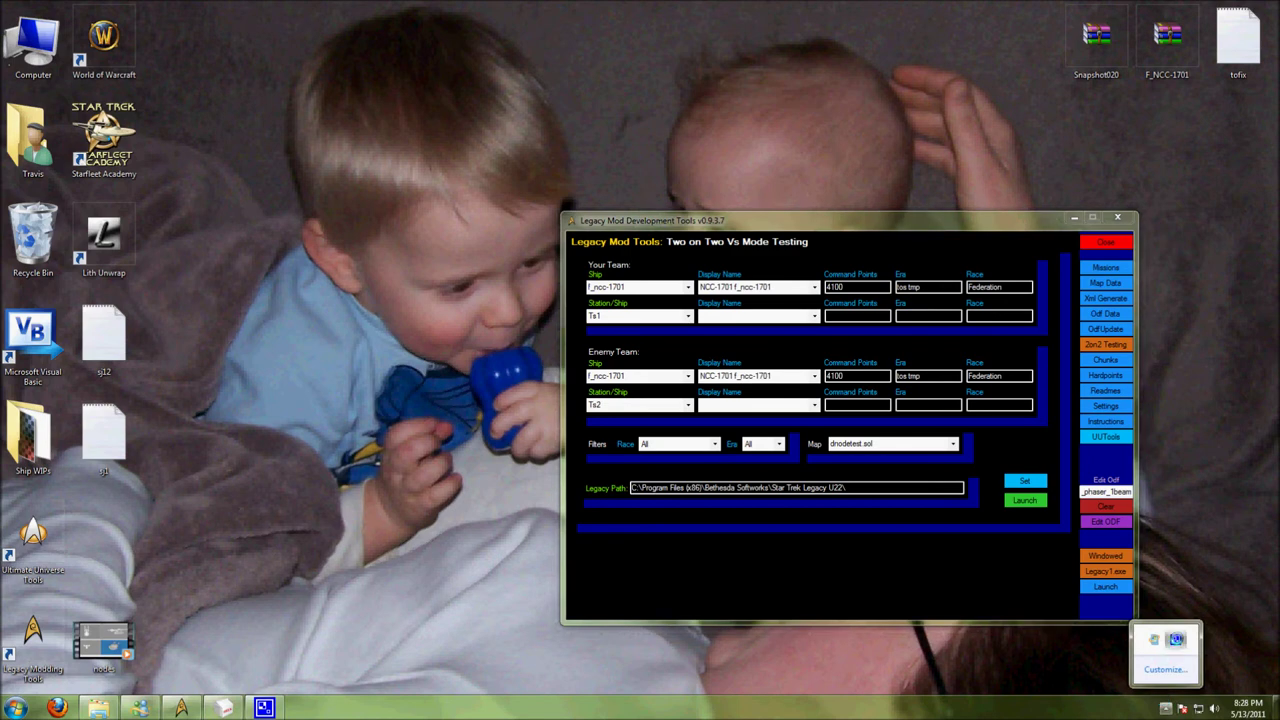
{"action": "right_click", "coordinate": [1175, 641]}
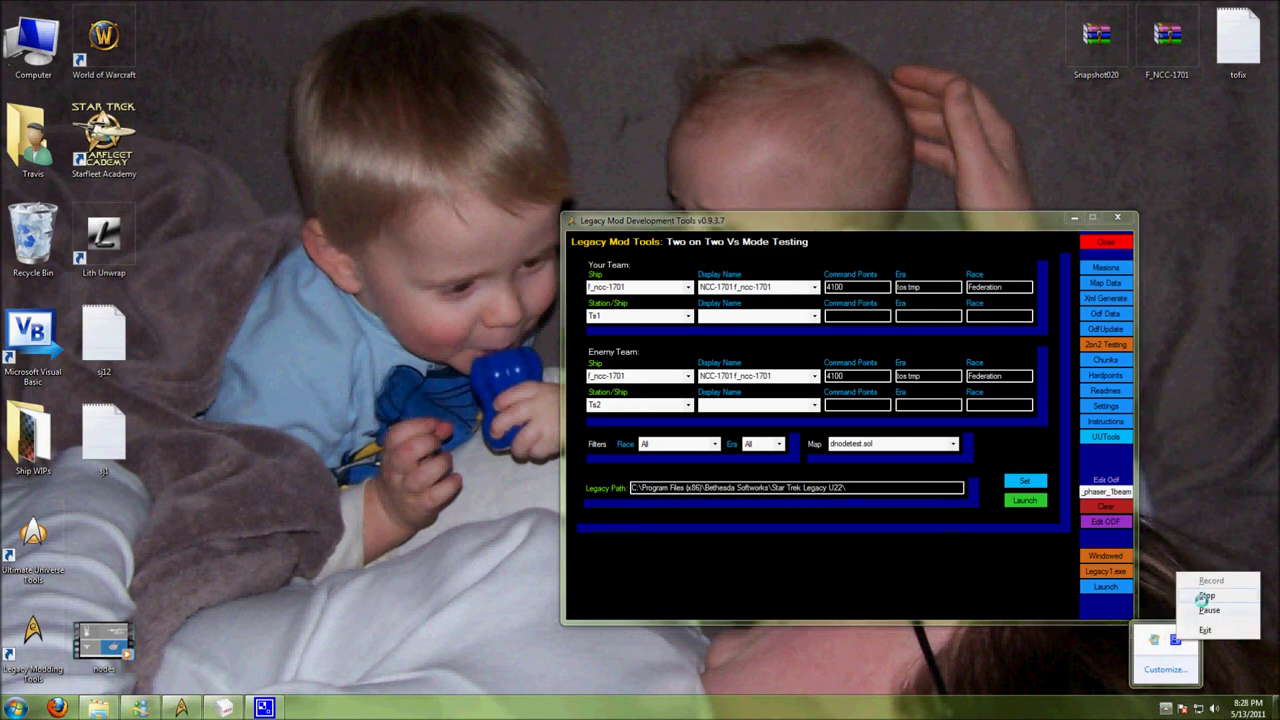
{"action": "left_click", "coordinate": [1205, 596]}
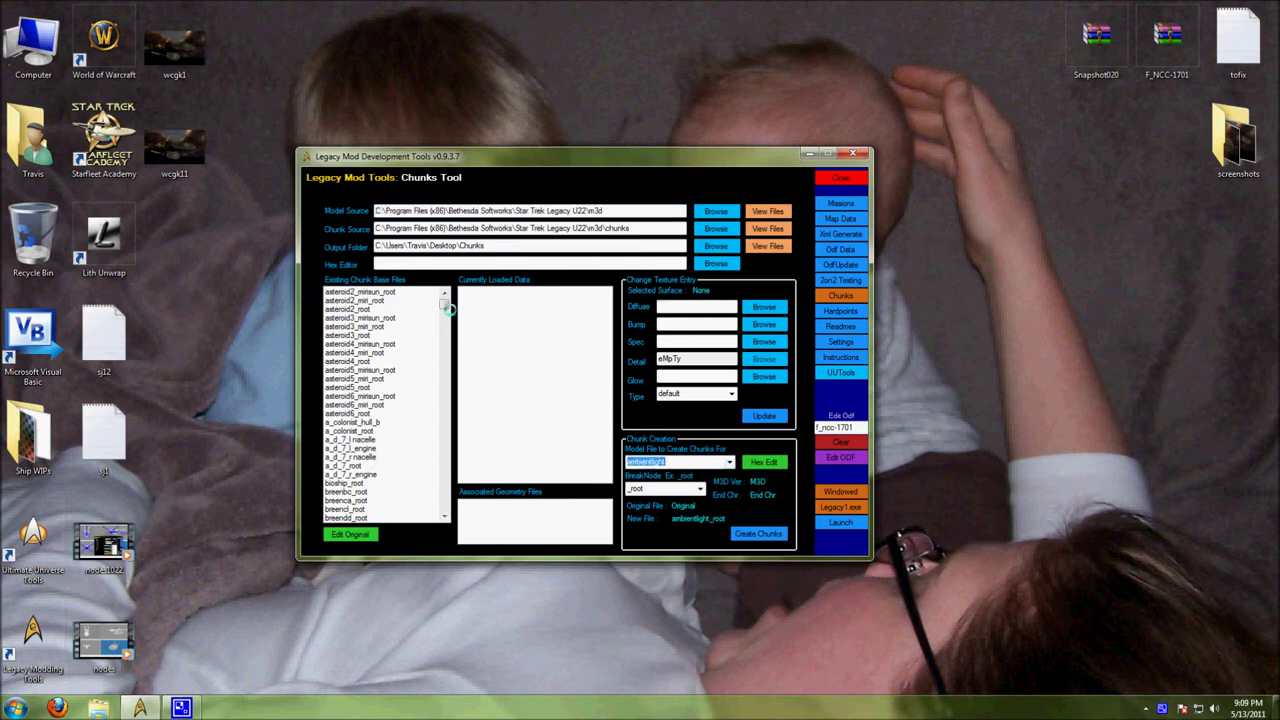
- Browse the existing chunk base files in the Chunks Tool, loading entries such as f_constderek_r_engine and f_constitution_argentina_l_engine
{"action": "left_click_drag", "start_coordinate": [443, 301], "coordinate": [443, 345]}
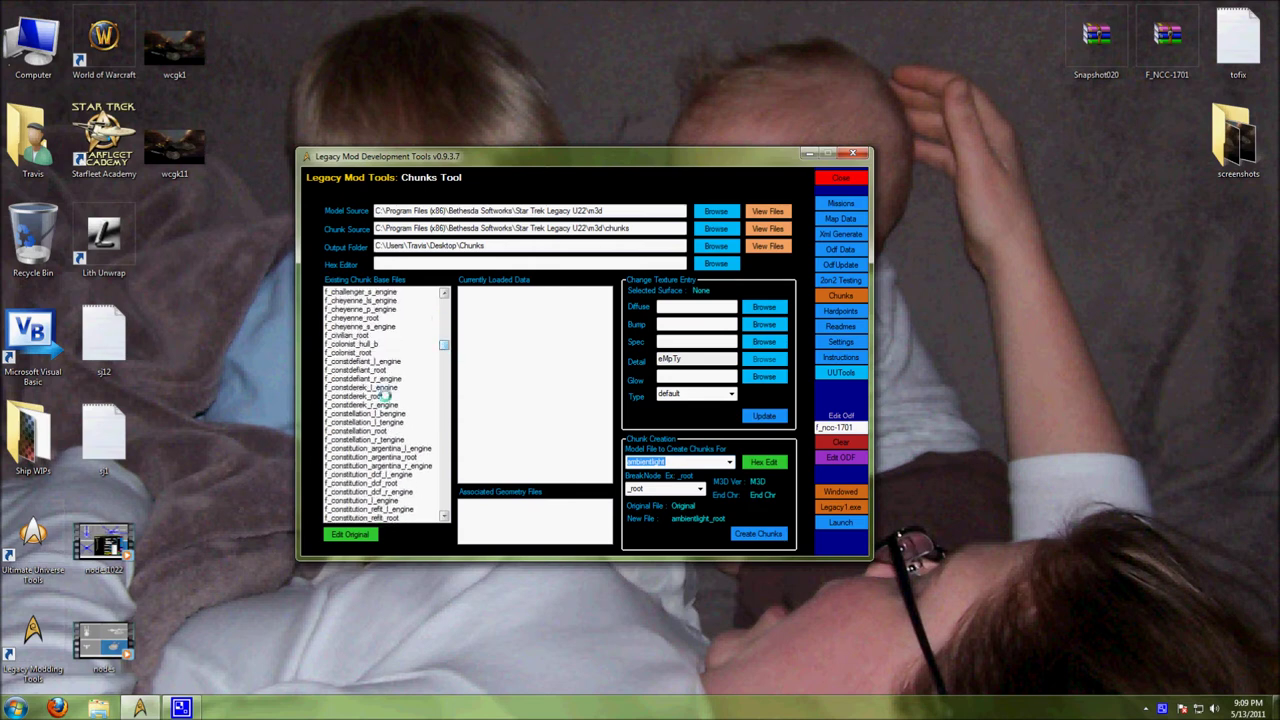
{"action": "left_click", "coordinate": [380, 404]}
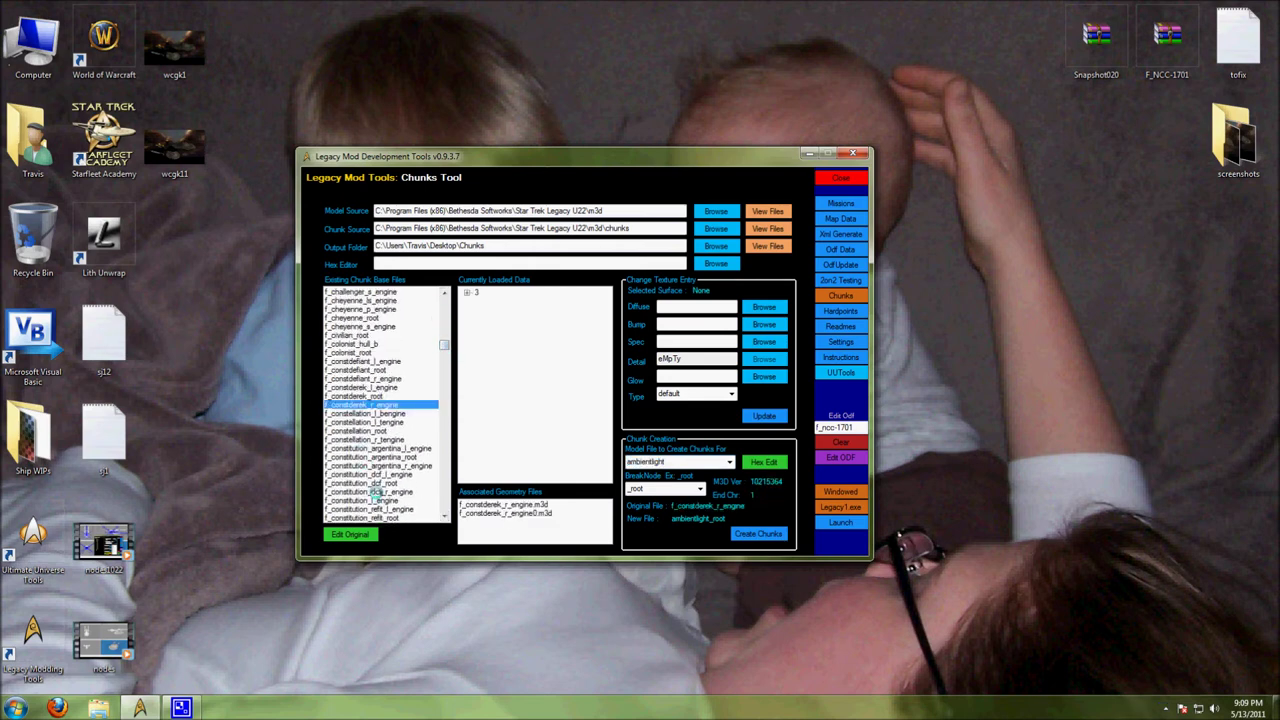
{"action": "left_click", "coordinate": [376, 492]}
{"action": "left_click", "coordinate": [368, 438]}
{"action": "left_click", "coordinate": [360, 449]}
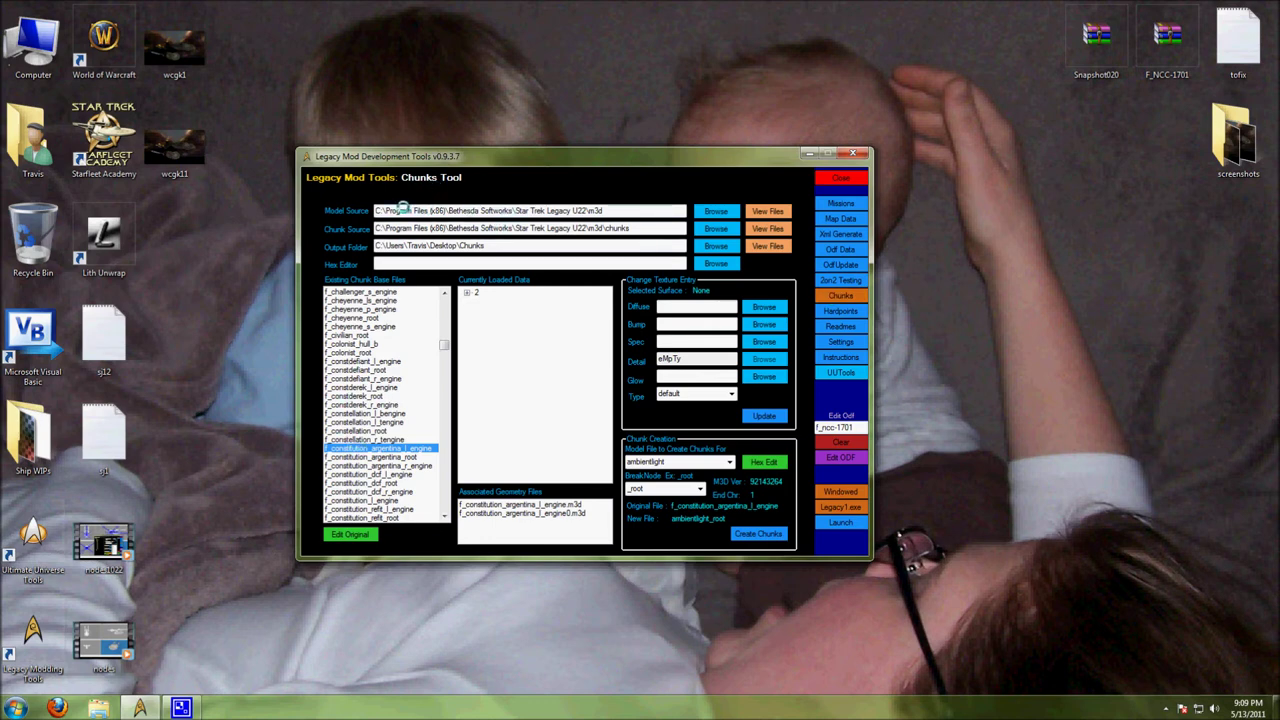
- Review the Model Source, Chunk Source, Output Folder and Hex Editor paths of the Chunks Tool
{"action": "left_click_drag", "start_coordinate": [603, 211], "coordinate": [552, 211]}
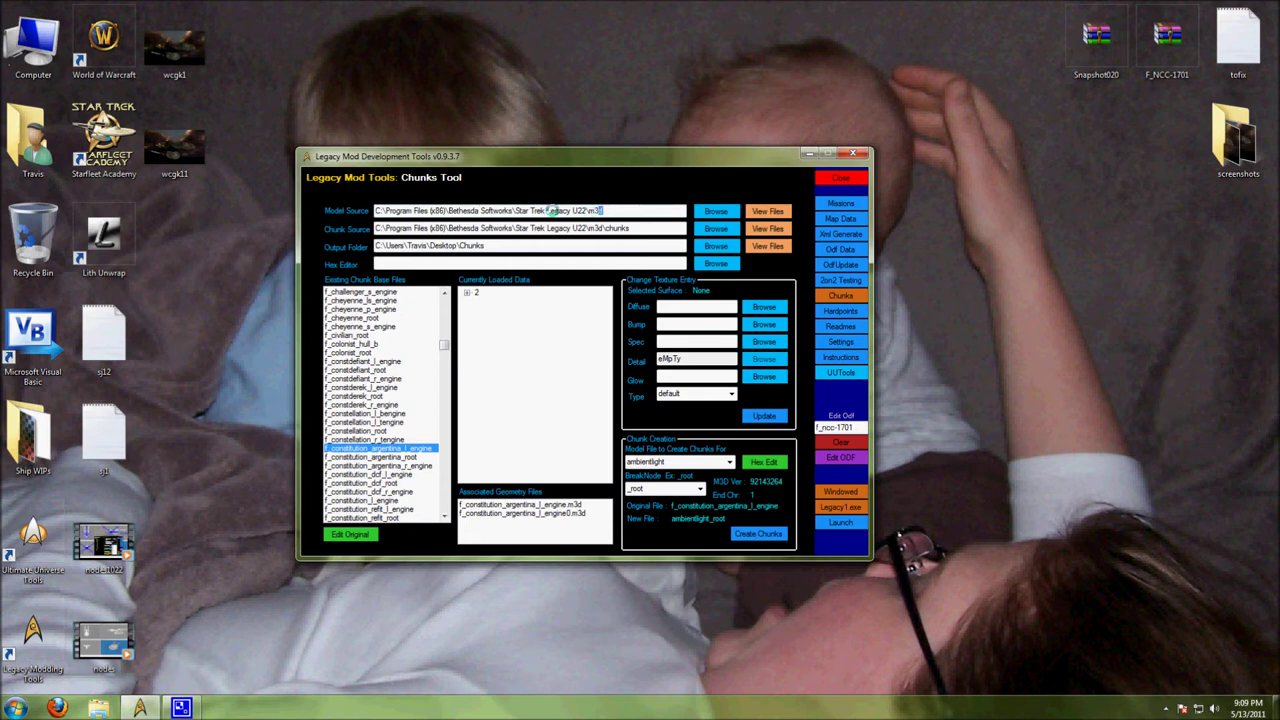
{"action": "left_click", "coordinate": [628, 228]}
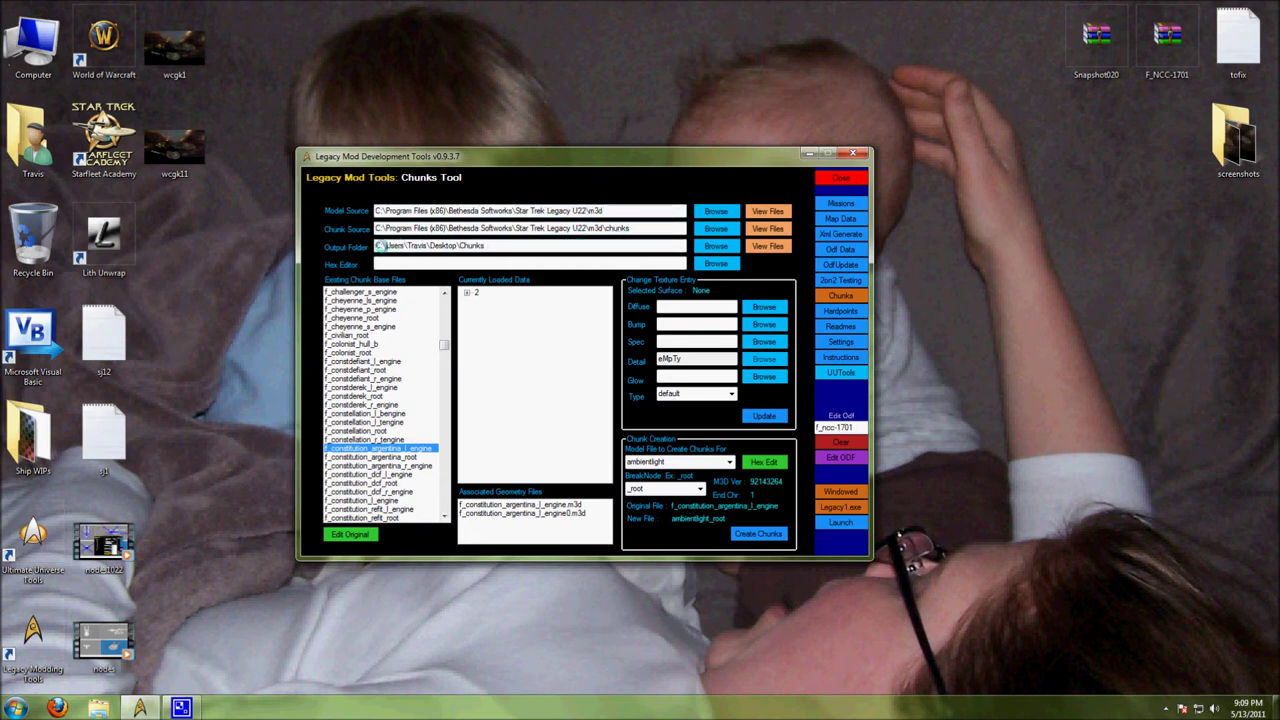
{"action": "left_click_drag", "start_coordinate": [378, 246], "coordinate": [527, 250]}
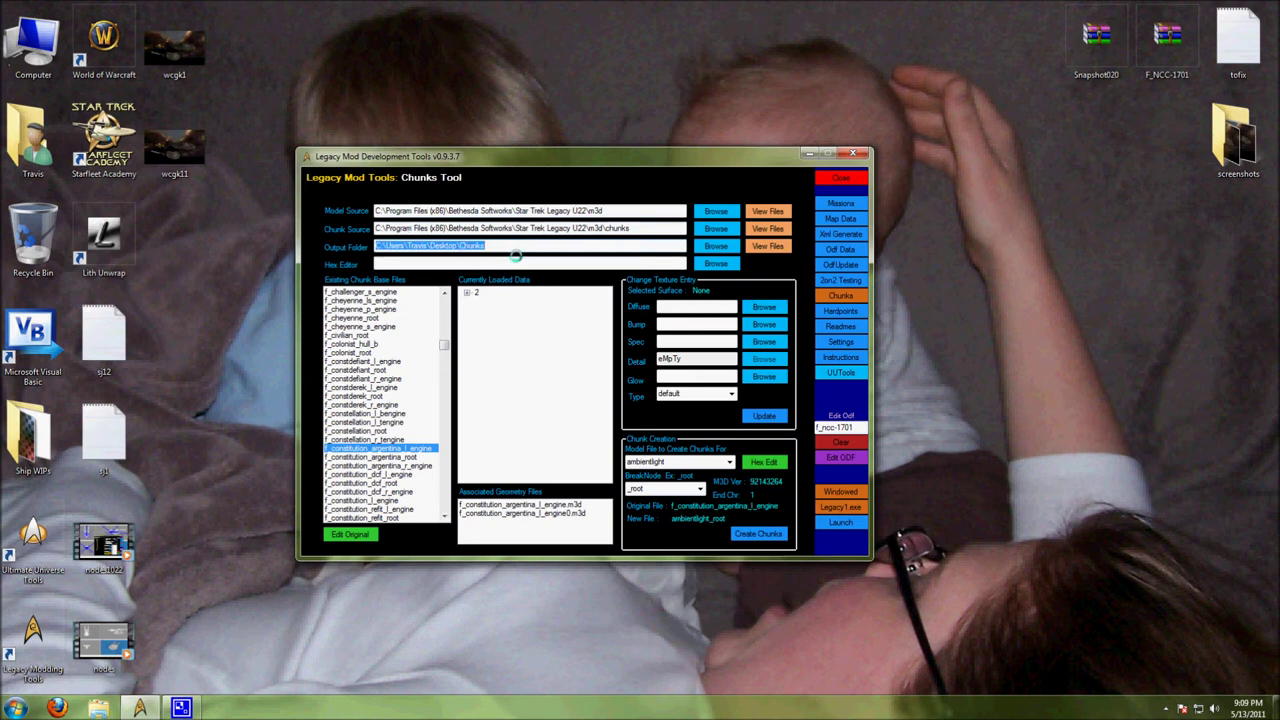
{"action": "left_click", "coordinate": [403, 263]}
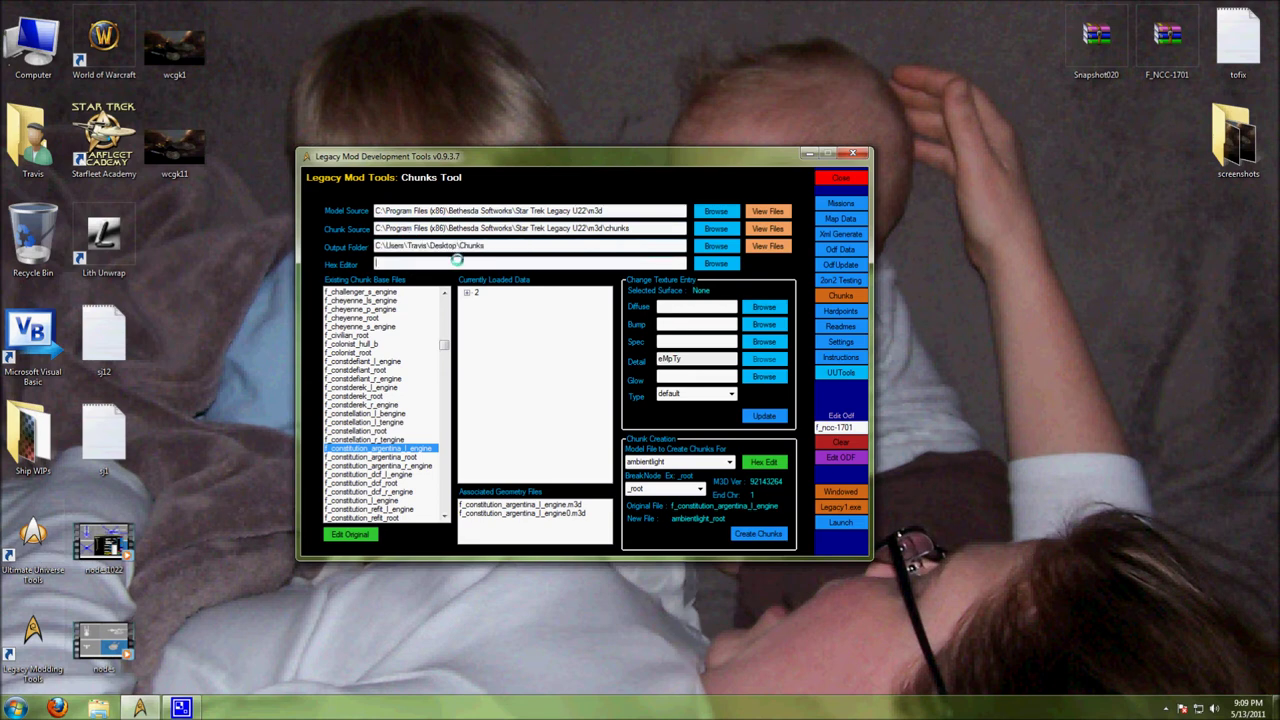
- Load the f_constitution_dcf_l_engine and f_constitution_root chunk base files to inspect their data and associated geometry files
{"action": "left_click", "coordinate": [363, 476]}
{"action": "scroll", "coordinate": [363, 477], "scroll_direction": "down", "scroll_amount": 2}
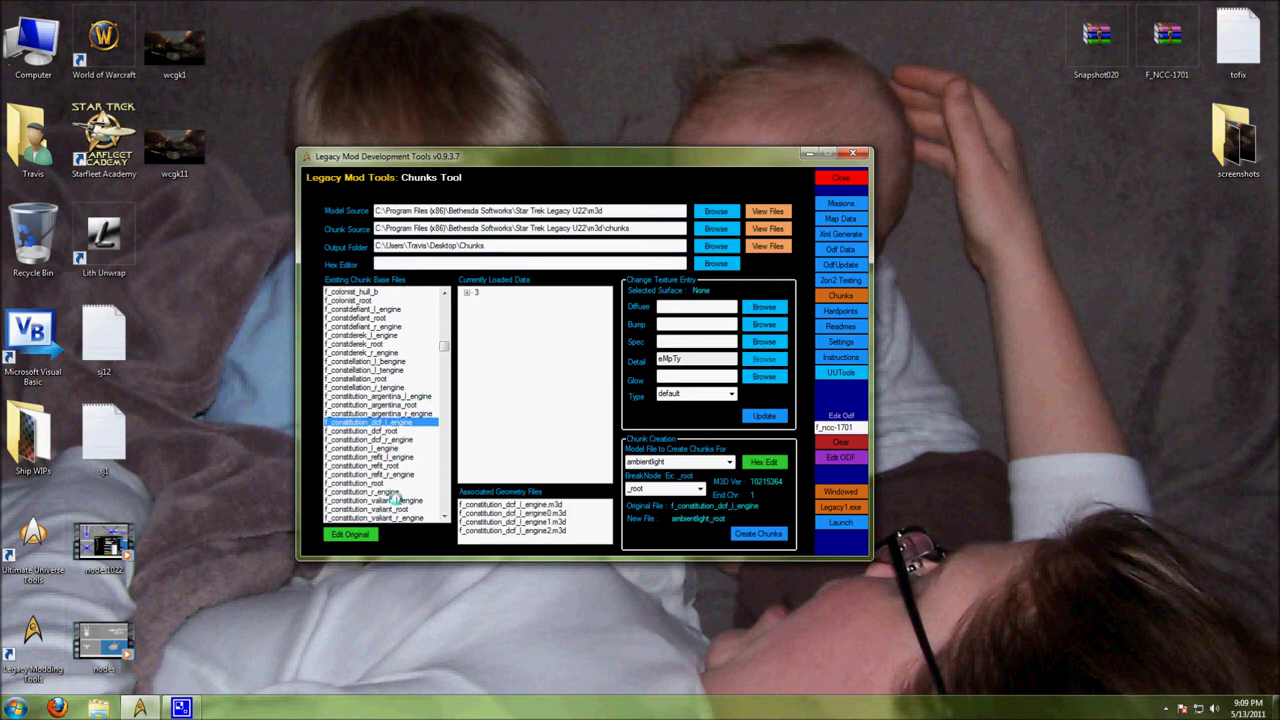
{"action": "left_click", "coordinate": [385, 484]}
{"action": "scroll", "coordinate": [371, 489], "scroll_direction": "down", "scroll_amount": 1}
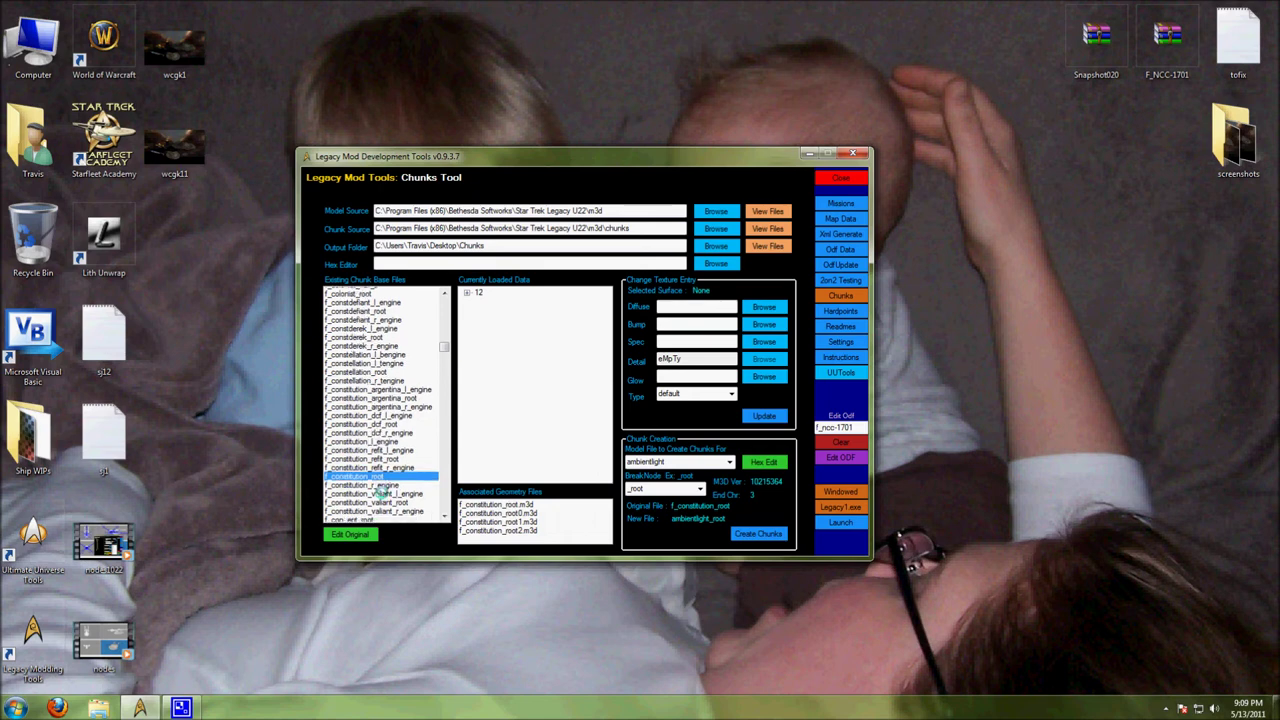
- Load the f_constitution_r_engine chunk base file and expand its loaded data to examine the f_con_c material entry
{"action": "left_click", "coordinate": [365, 475]}
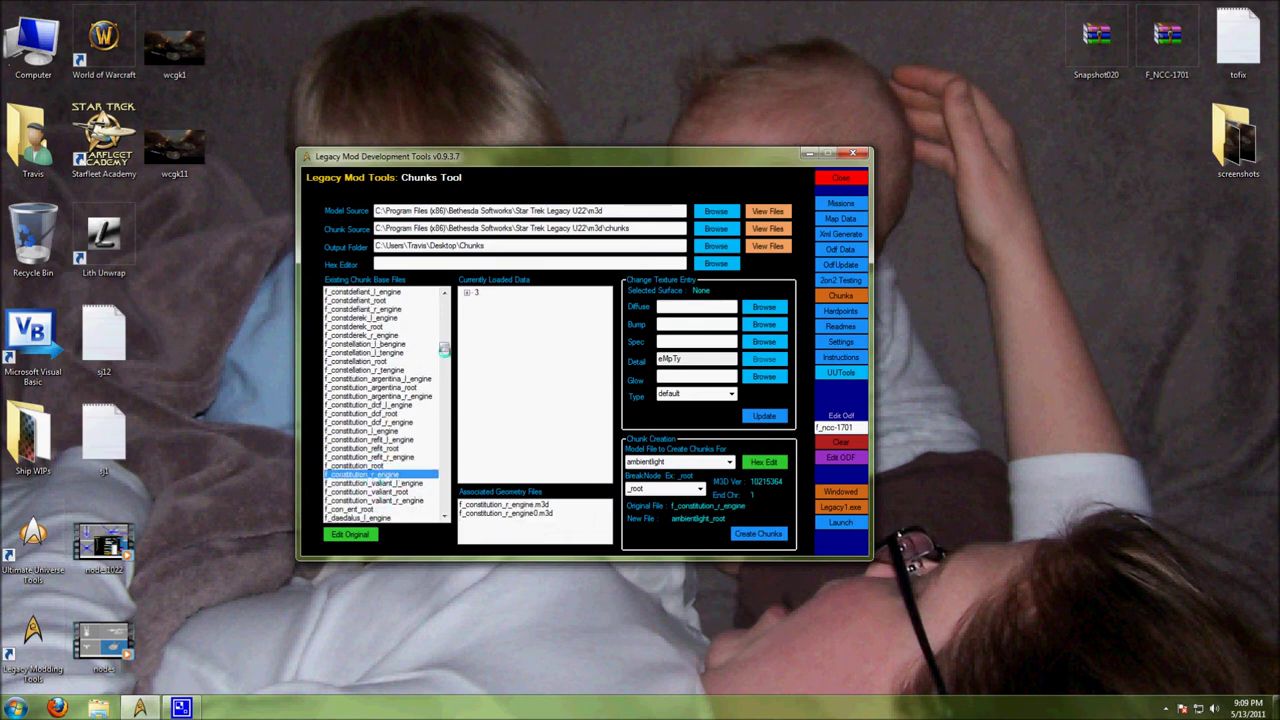
{"action": "left_click", "coordinate": [466, 292]}
{"action": "left_click", "coordinate": [480, 303]}
{"action": "left_click", "coordinate": [480, 303]}
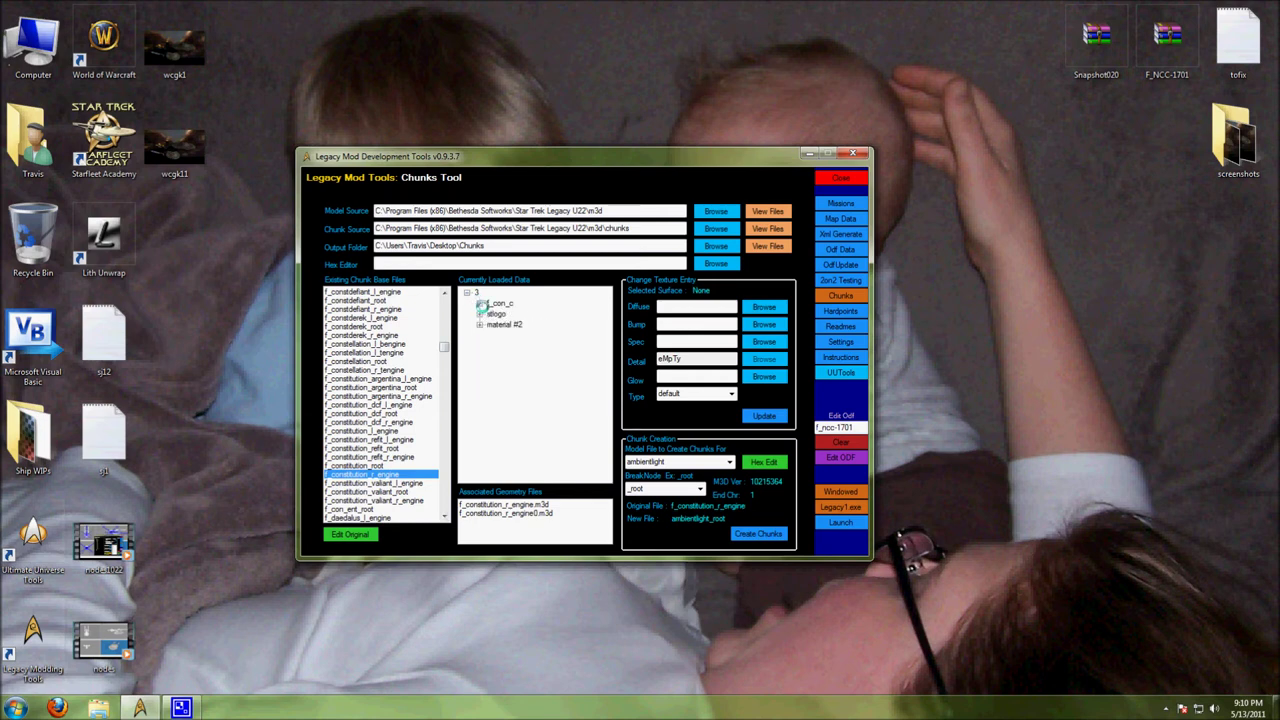
- Expand the f_con_c, stlogo and material #2 surfaces of the loaded chunk data and inspect the stlogo and material #2 texture entries
{"action": "left_click", "coordinate": [480, 303]}
{"action": "left_click", "coordinate": [479, 379]}
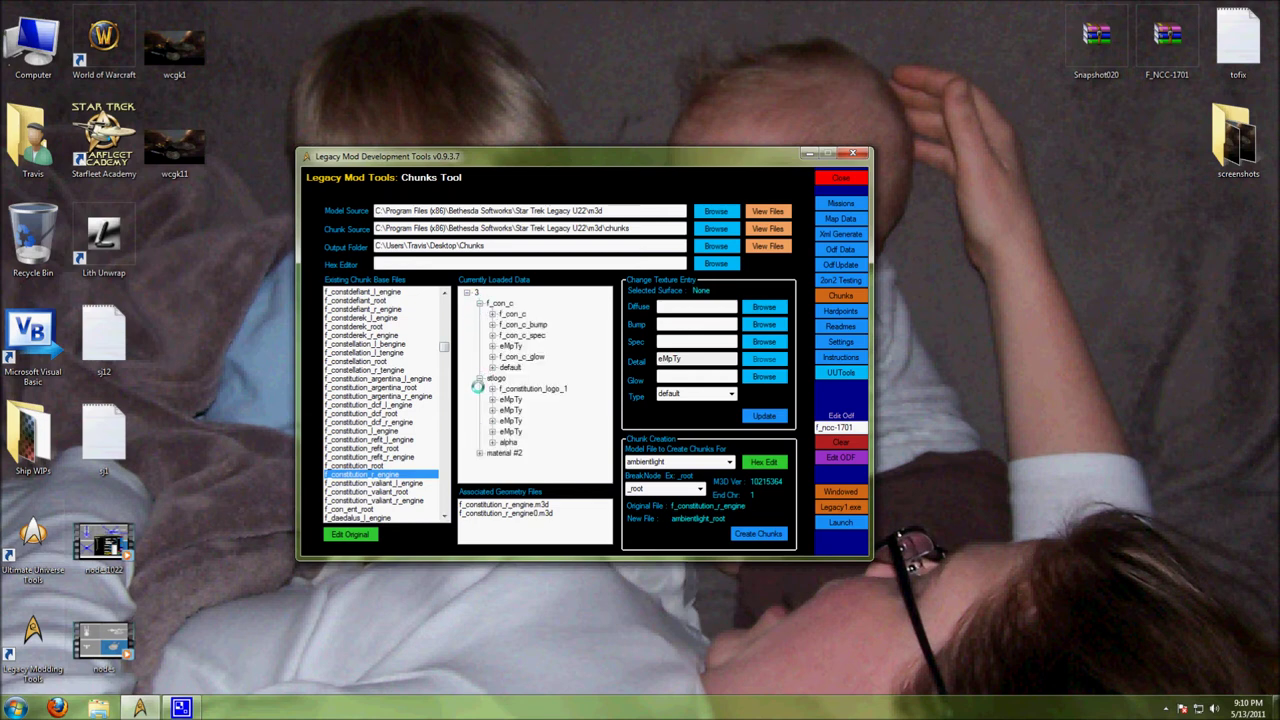
{"action": "left_click", "coordinate": [479, 379]}
{"action": "left_click", "coordinate": [479, 379]}
{"action": "left_click", "coordinate": [489, 452]}
{"action": "left_click", "coordinate": [481, 452]}
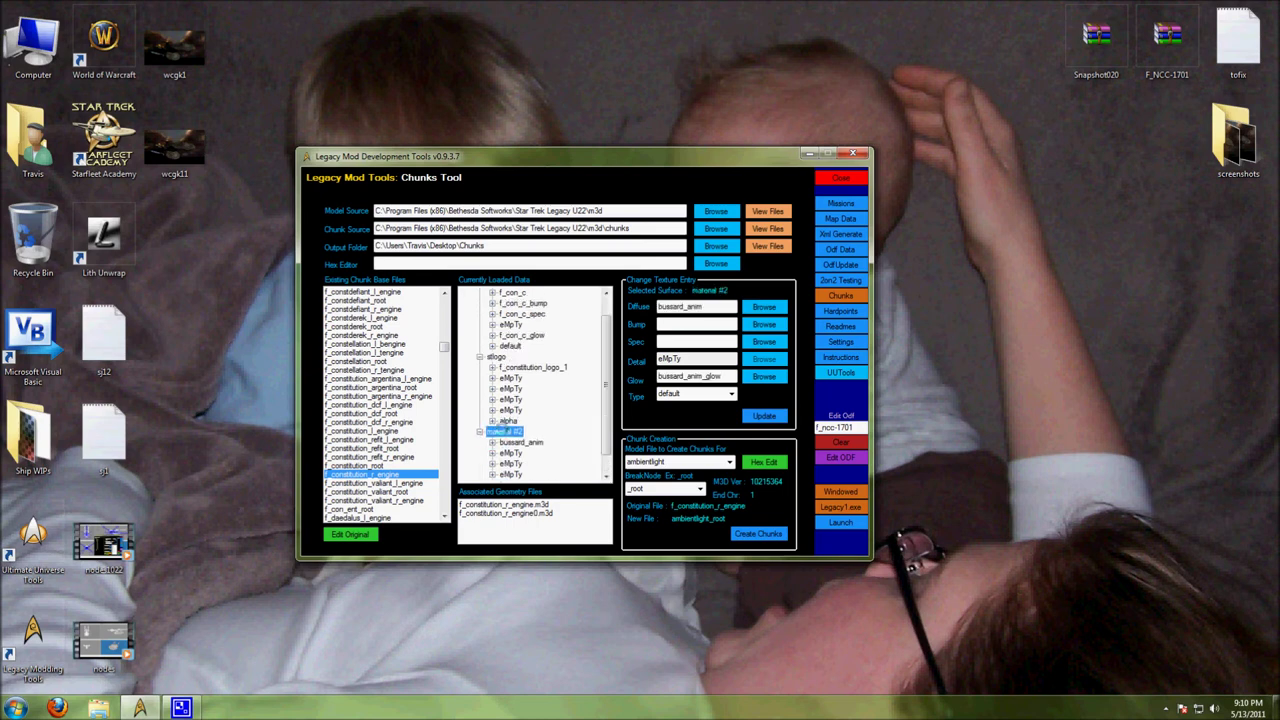
{"action": "left_click", "coordinate": [479, 431]}
{"action": "left_click", "coordinate": [496, 378]}
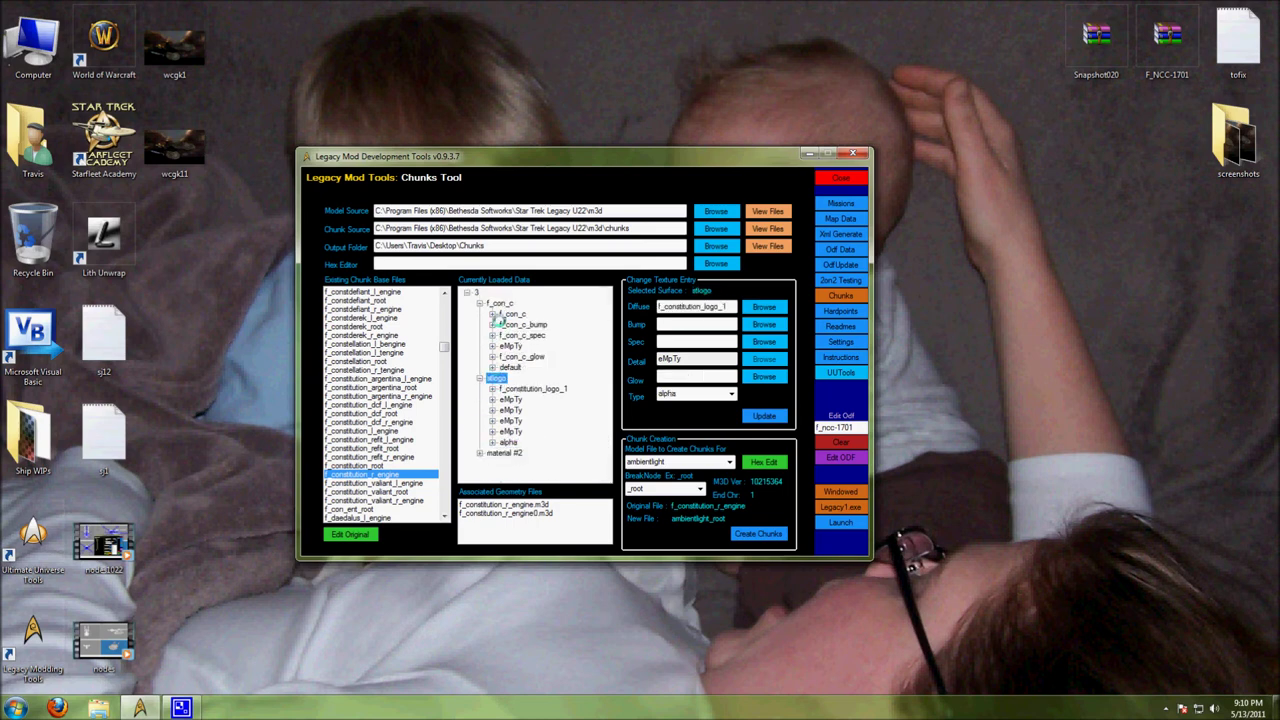
- Select the f_con_c surface to view its texture entries and collapse the expanded f_con_c and stlogo surfaces
{"action": "left_click", "coordinate": [501, 303]}
{"action": "left_click", "coordinate": [479, 304]}
{"action": "left_click", "coordinate": [479, 304]}
{"action": "left_click", "coordinate": [479, 304]}
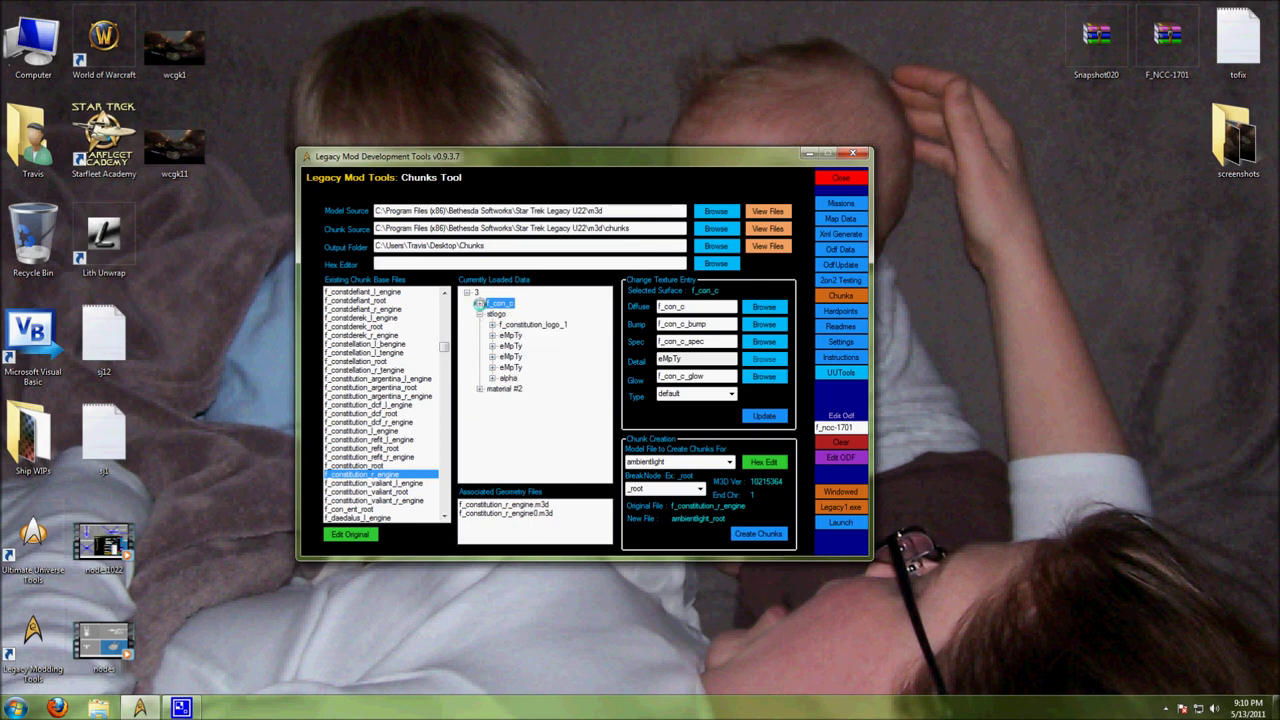
{"action": "left_click", "coordinate": [479, 315]}
{"action": "left_click", "coordinate": [345, 476]}
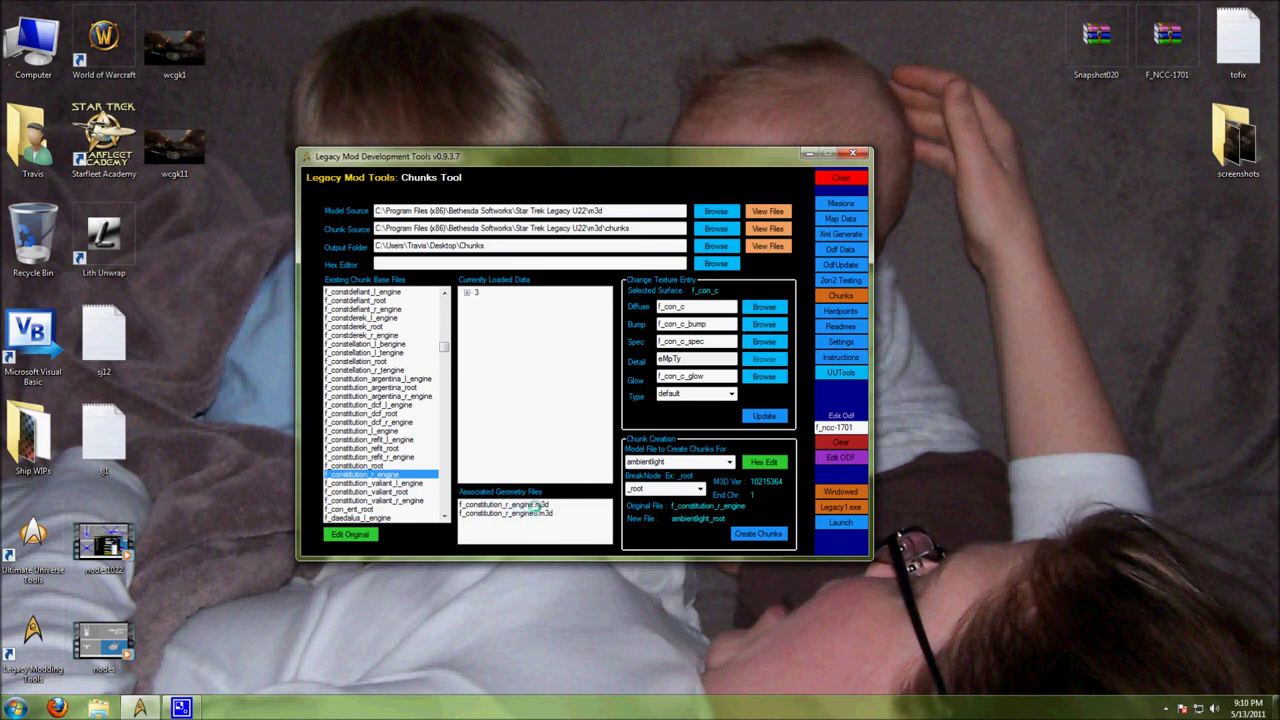
- Open the f_ncc-1701 ODF file and examine its engineBreakNodes line in the shields and damage section
{"action": "left_click", "coordinate": [725, 462]}
{"action": "left_click", "coordinate": [725, 462]}
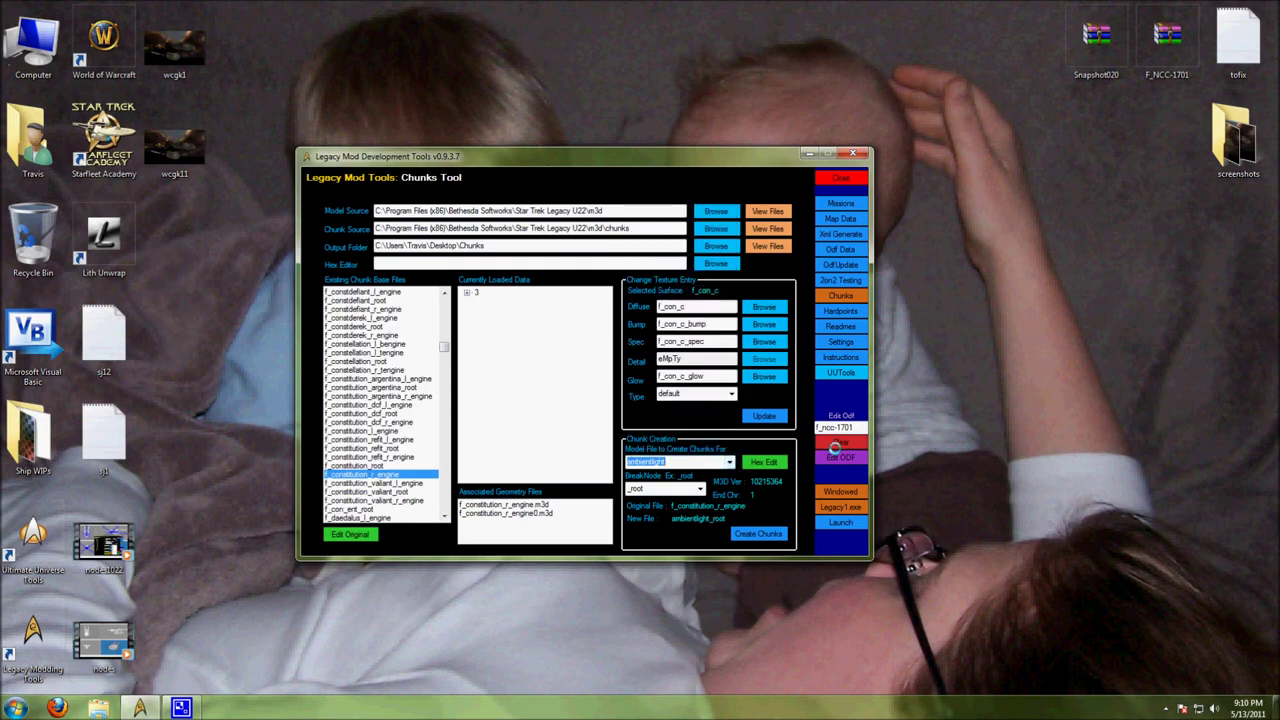
{"action": "left_click", "coordinate": [841, 457]}
{"action": "scroll", "coordinate": [474, 462], "scroll_direction": "down", "scroll_amount": 3}
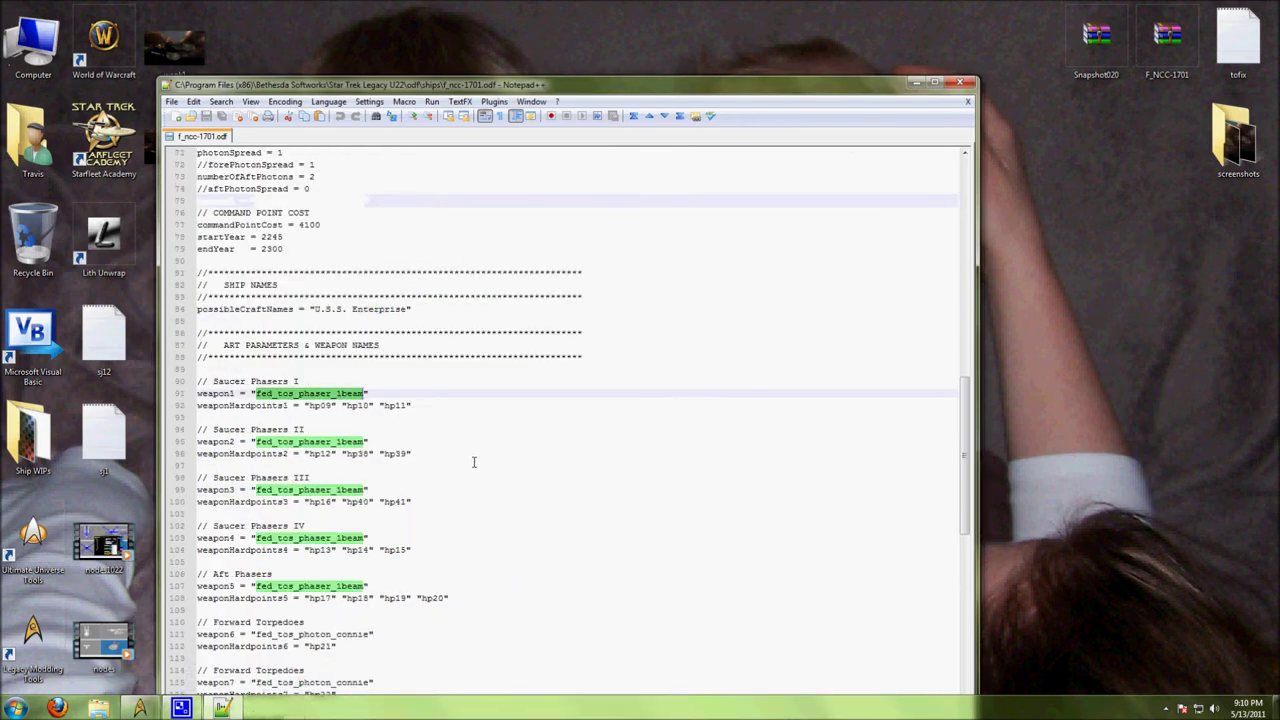
{"action": "scroll", "coordinate": [474, 462], "scroll_direction": "up", "scroll_amount": 2}
{"action": "scroll", "coordinate": [300, 415], "scroll_direction": "up", "scroll_amount": 3}
{"action": "scroll", "coordinate": [312, 405], "scroll_direction": "down", "scroll_amount": 3}
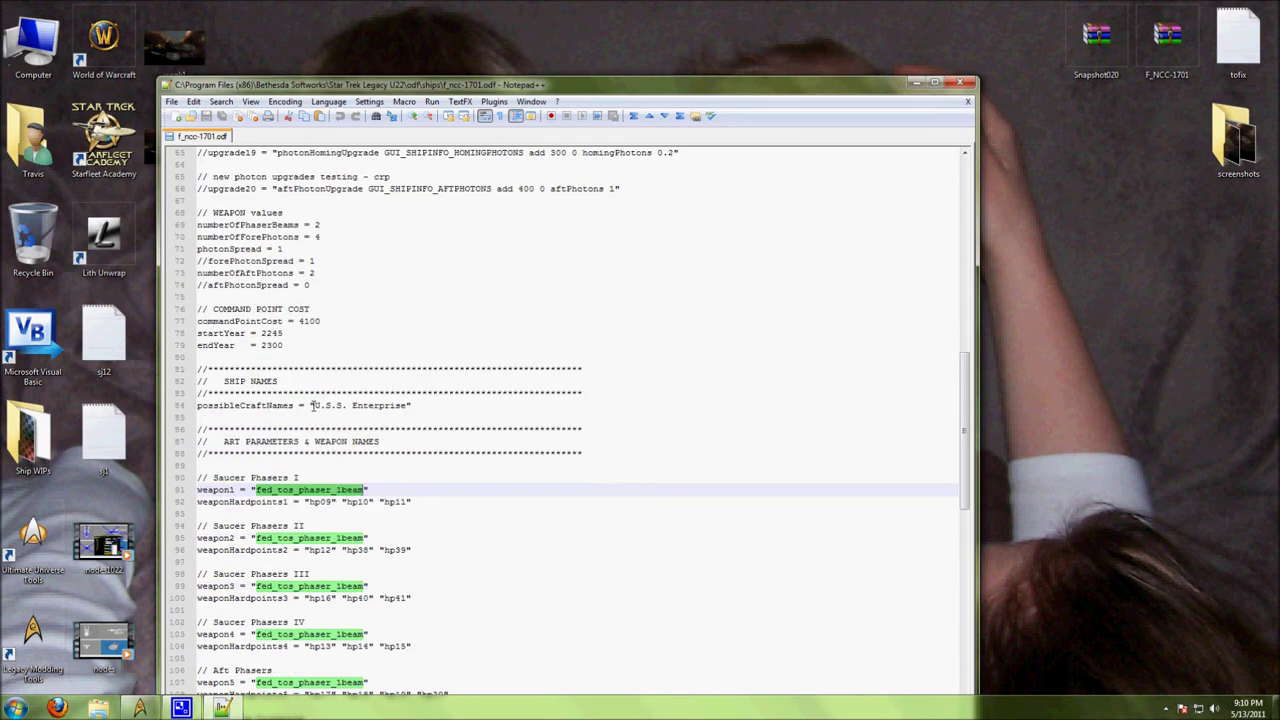
{"action": "scroll", "coordinate": [312, 405], "scroll_direction": "down", "scroll_amount": 19}
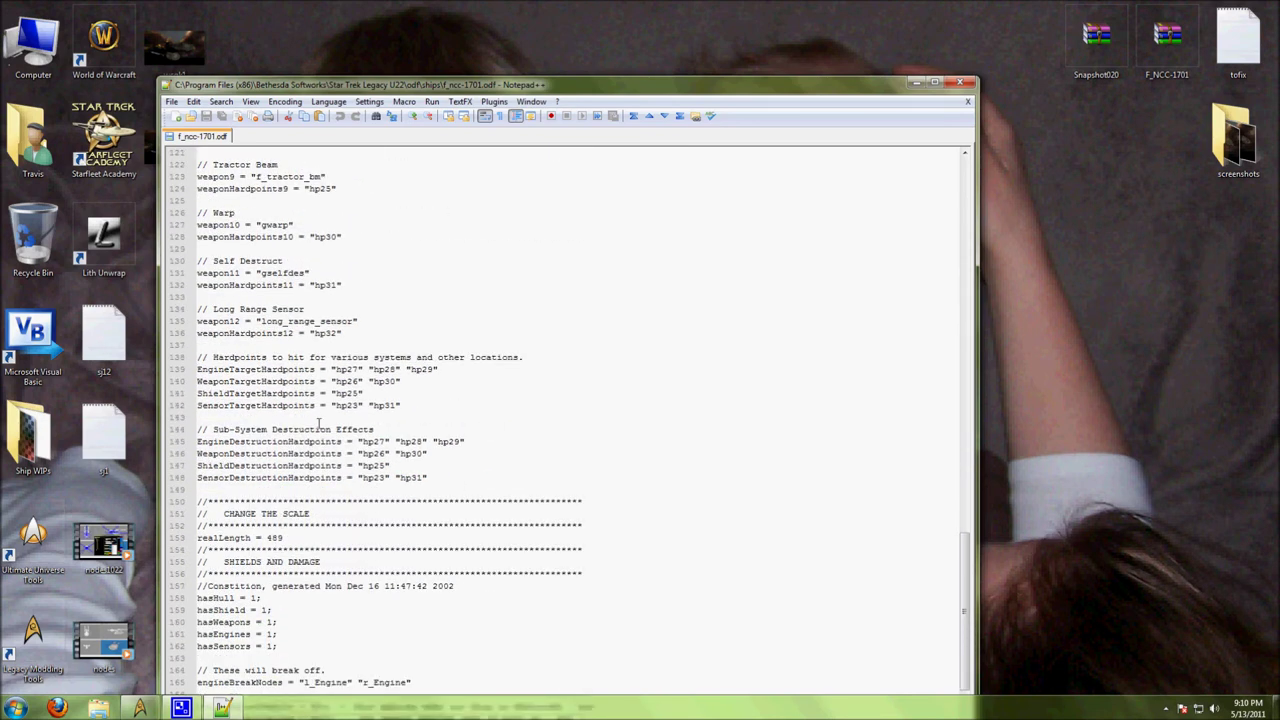
{"action": "scroll", "coordinate": [320, 424], "scroll_direction": "down", "scroll_amount": 1}
{"action": "left_click_drag", "start_coordinate": [424, 663], "coordinate": [349, 636]}
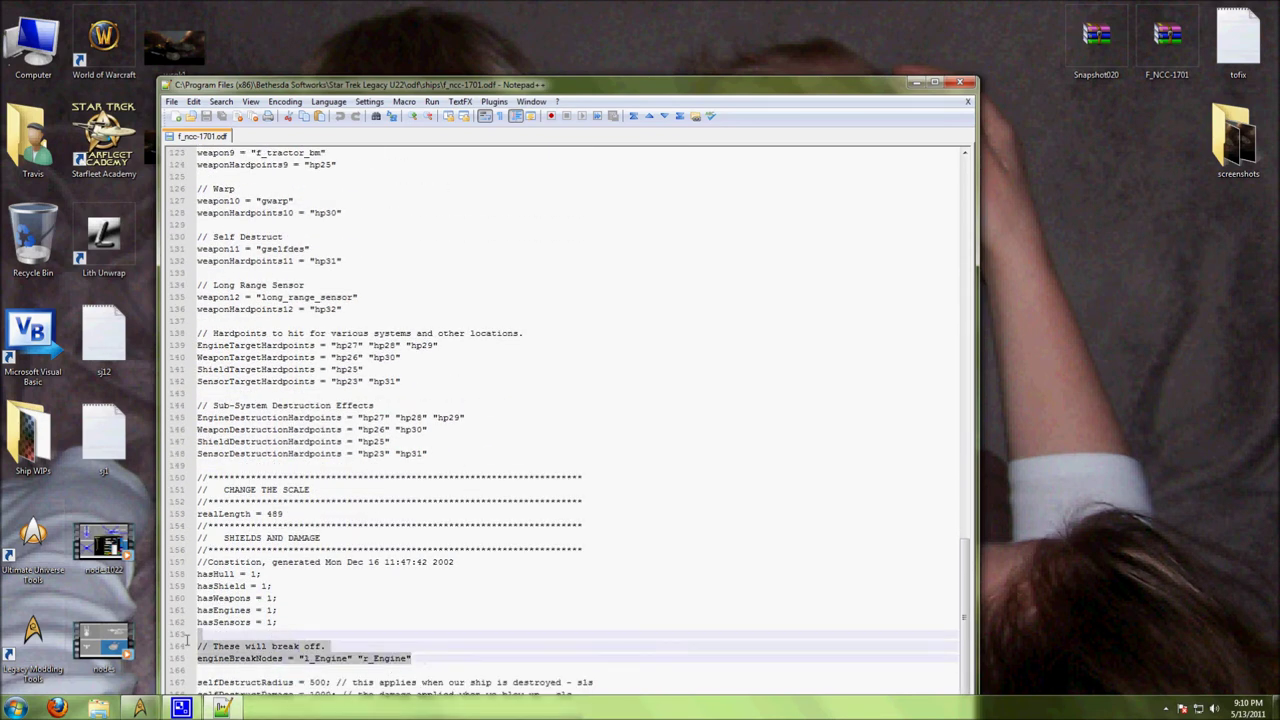
{"action": "left_click", "coordinate": [349, 636]}
- Back in the Chunks Tool, set the model file for chunk creation to f_ncc-1701 and the break node to _r_engine
{"action": "left_click", "coordinate": [140, 708]}
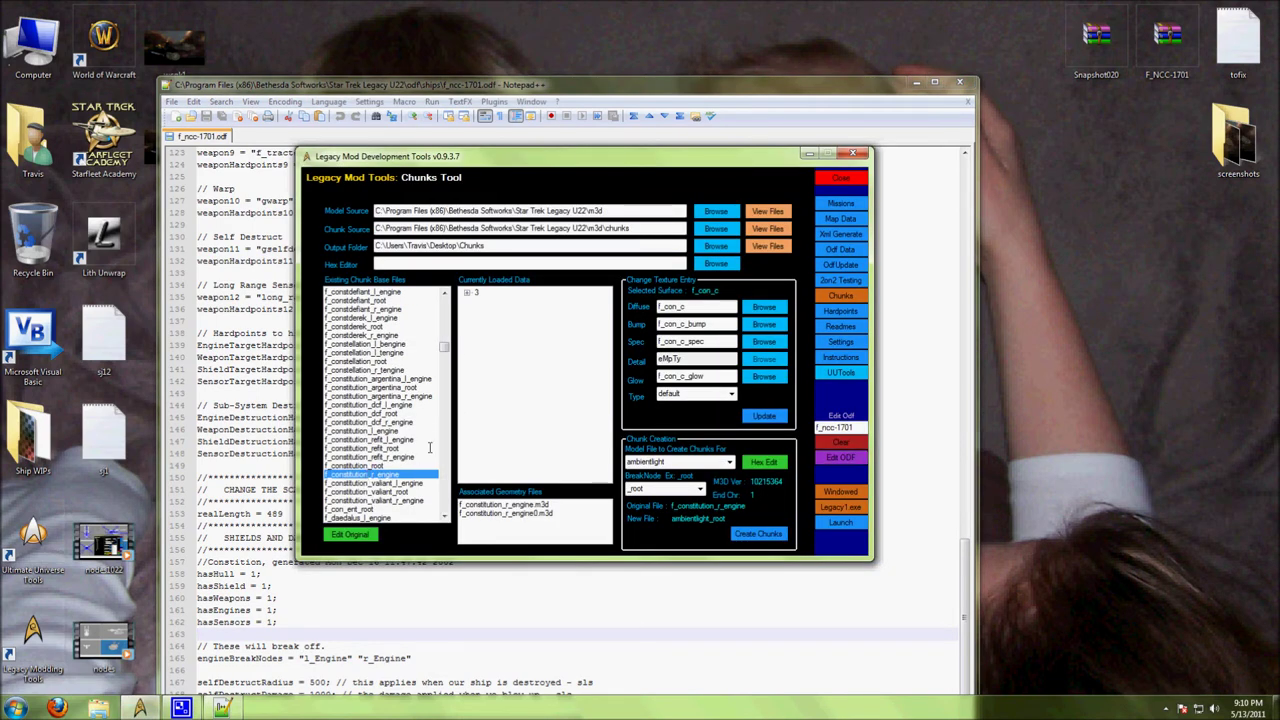
{"action": "left_click", "coordinate": [731, 462]}
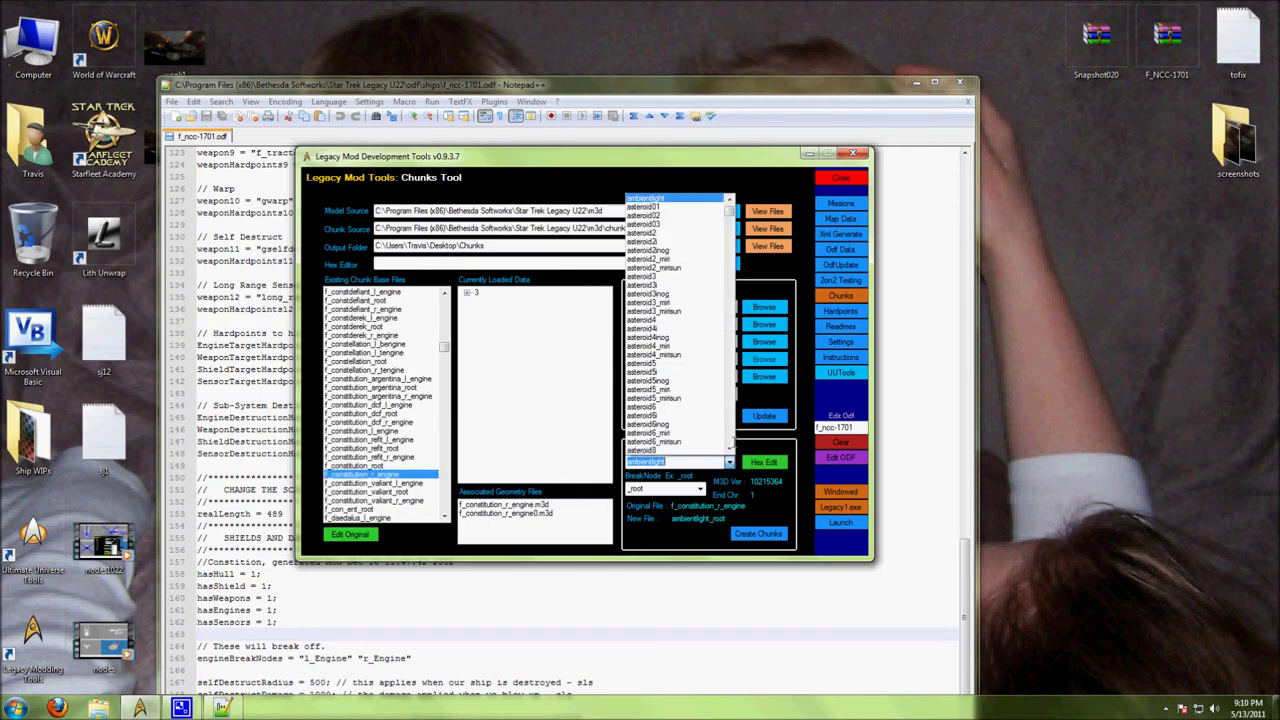
{"action": "left_click_drag", "start_coordinate": [729, 211], "coordinate": [739, 291]}
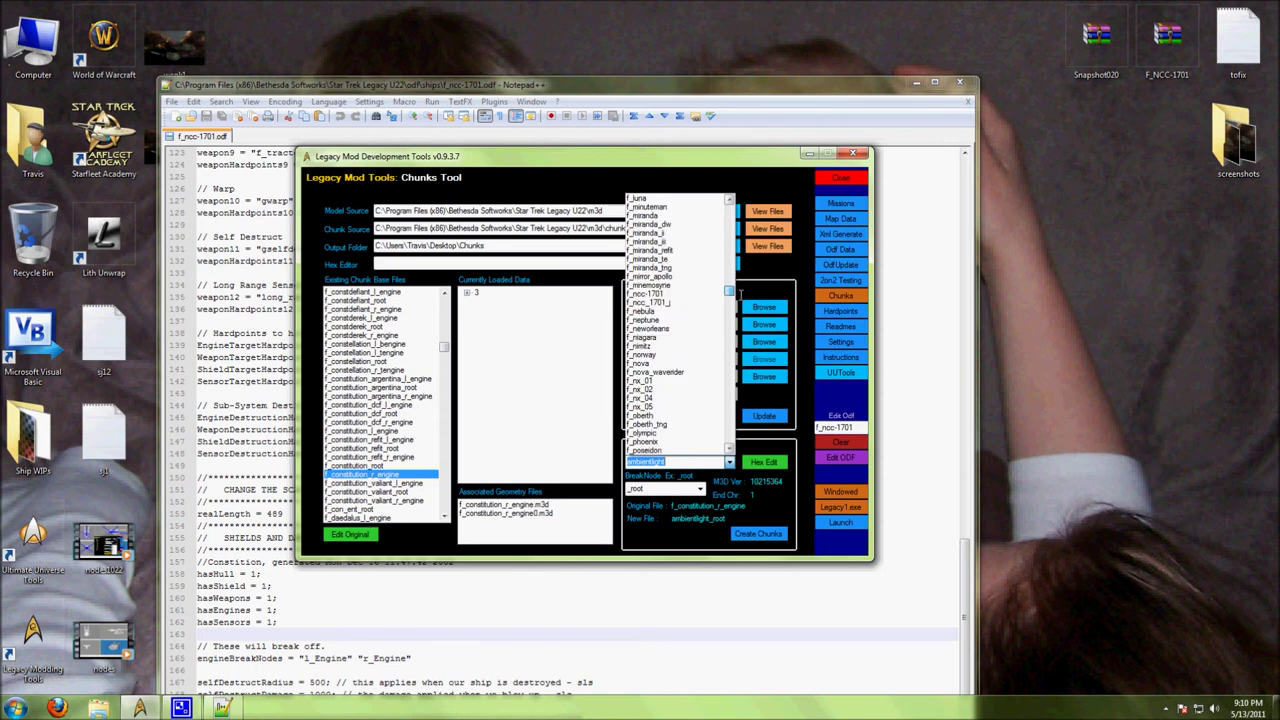
{"action": "left_click", "coordinate": [652, 293]}
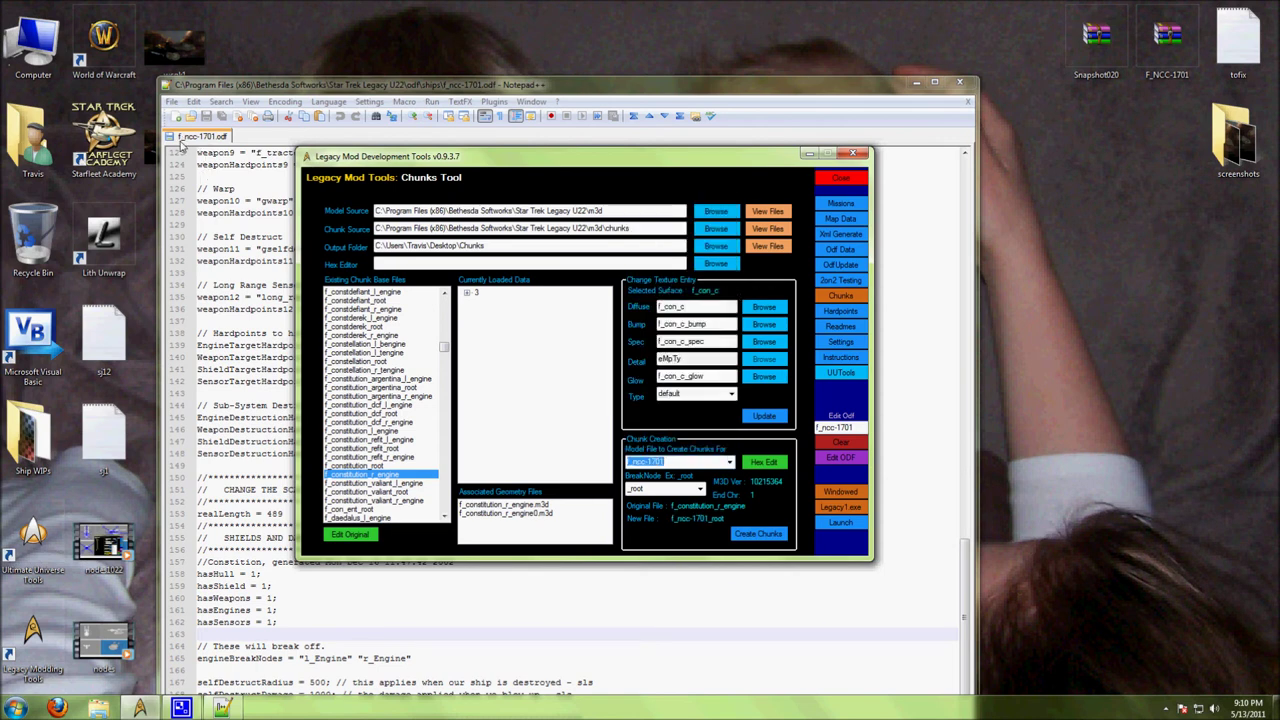
{"action": "left_click", "coordinate": [199, 143]}
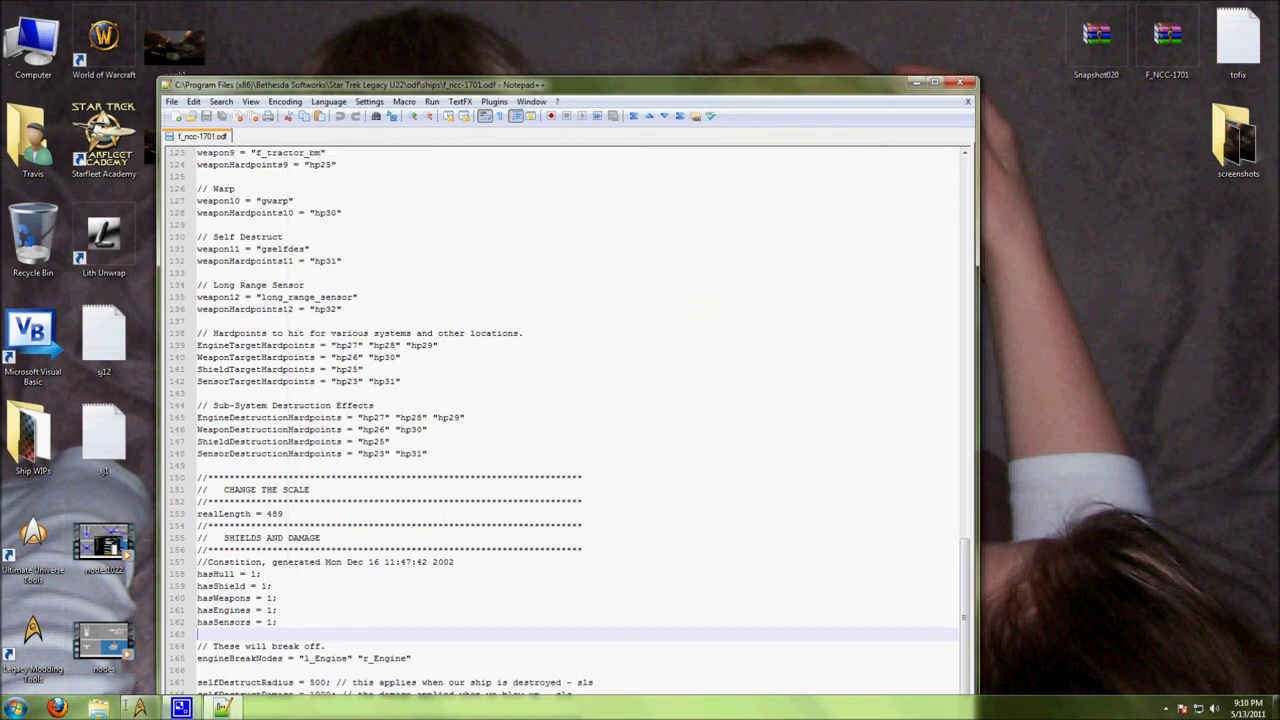
{"action": "left_click", "coordinate": [140, 708]}
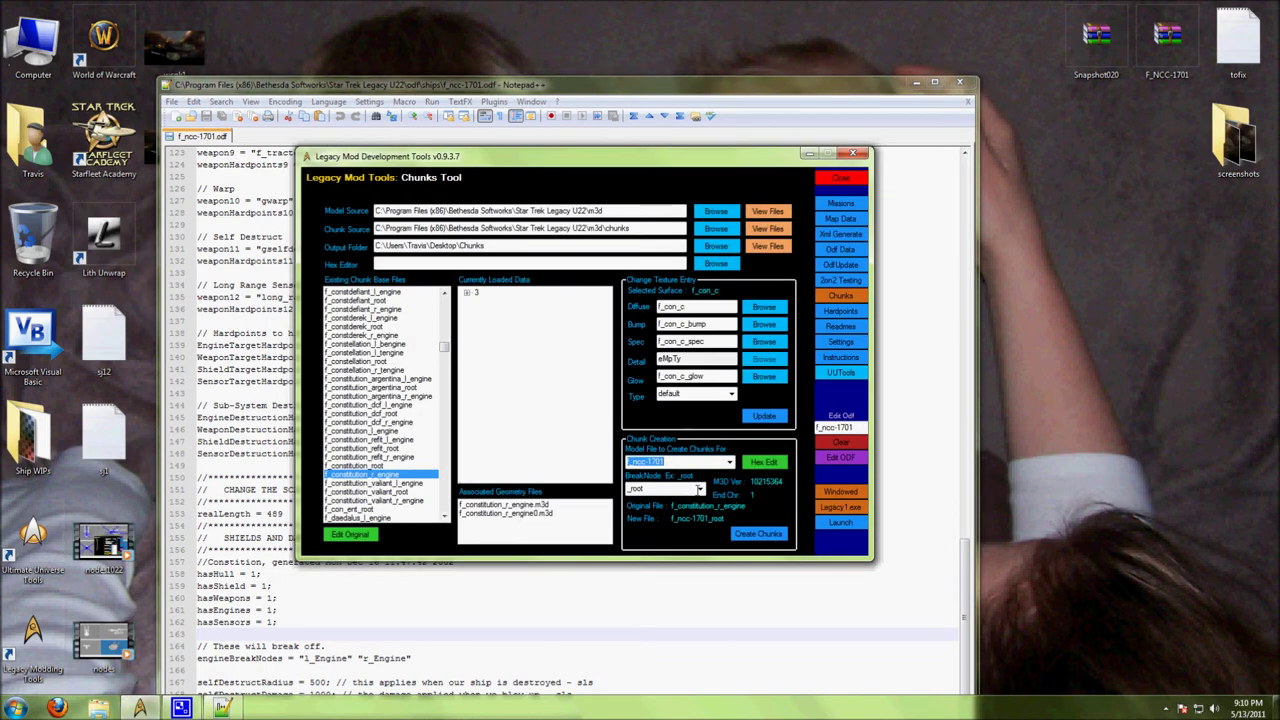
{"action": "left_click", "coordinate": [699, 489]}
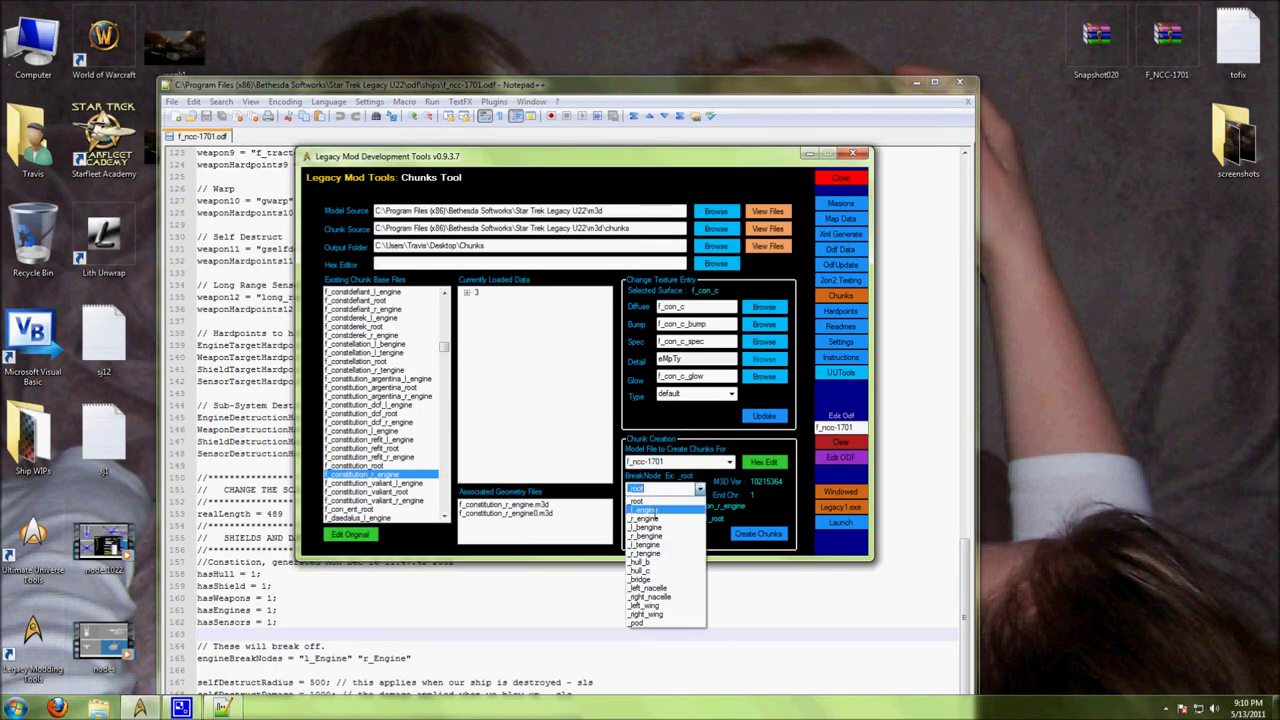
{"action": "left_click", "coordinate": [645, 518]}
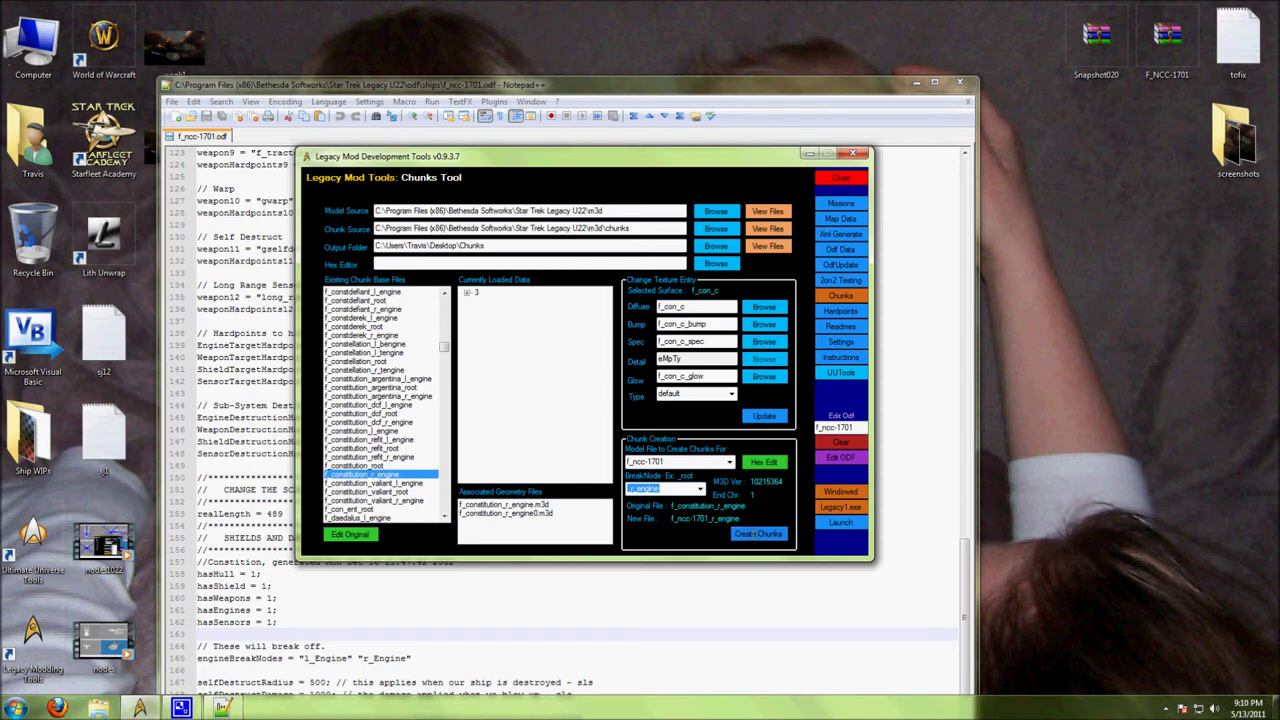
- Expand the loaded data and select the f_con_c surface to review its diffuse and bump texture entries
{"action": "left_click", "coordinate": [467, 293]}
{"action": "left_click", "coordinate": [480, 303]}
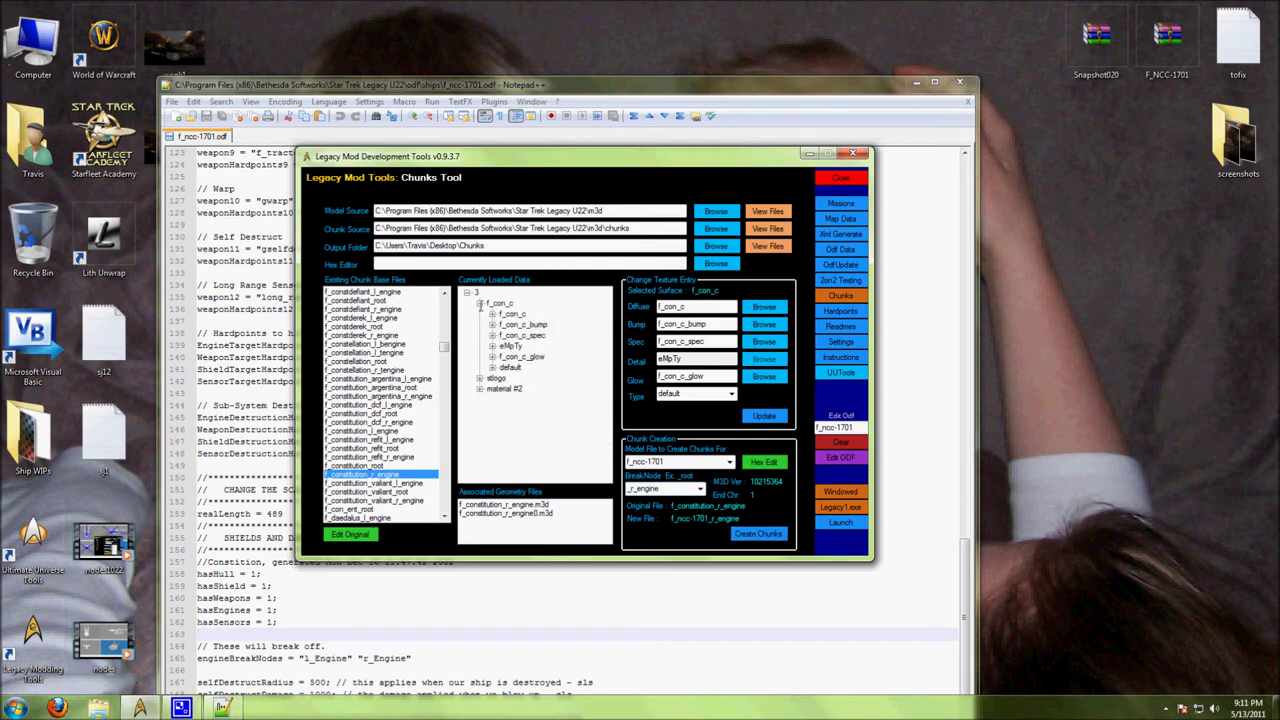
{"action": "left_click", "coordinate": [509, 314]}
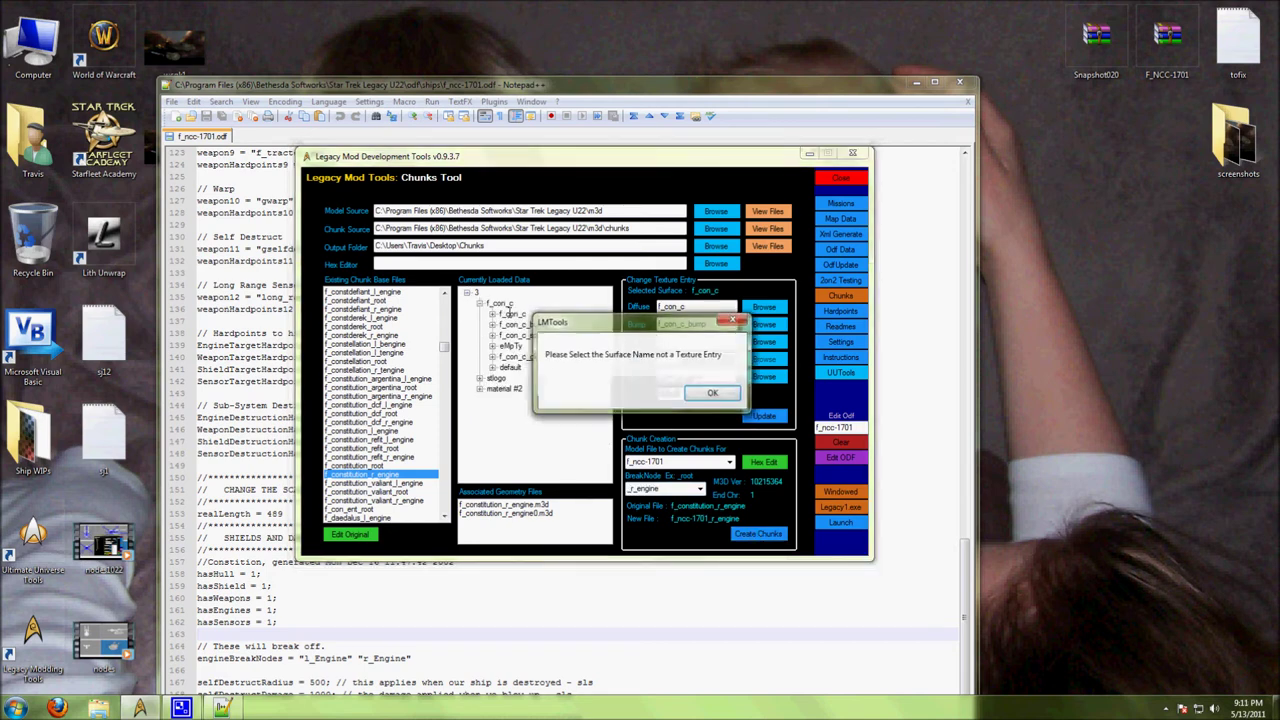
{"action": "left_click", "coordinate": [716, 389]}
{"action": "left_click", "coordinate": [509, 304]}
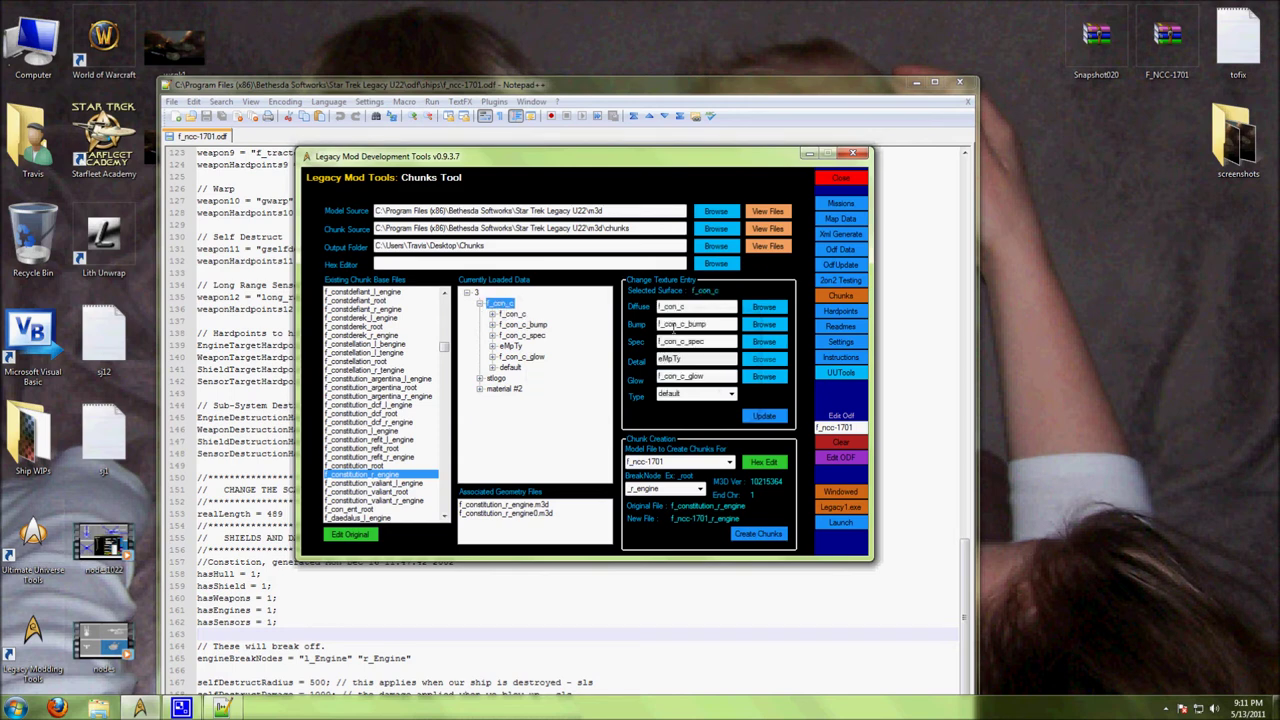
{"action": "left_click", "coordinate": [663, 323]}
{"action": "left_click", "coordinate": [677, 306]}
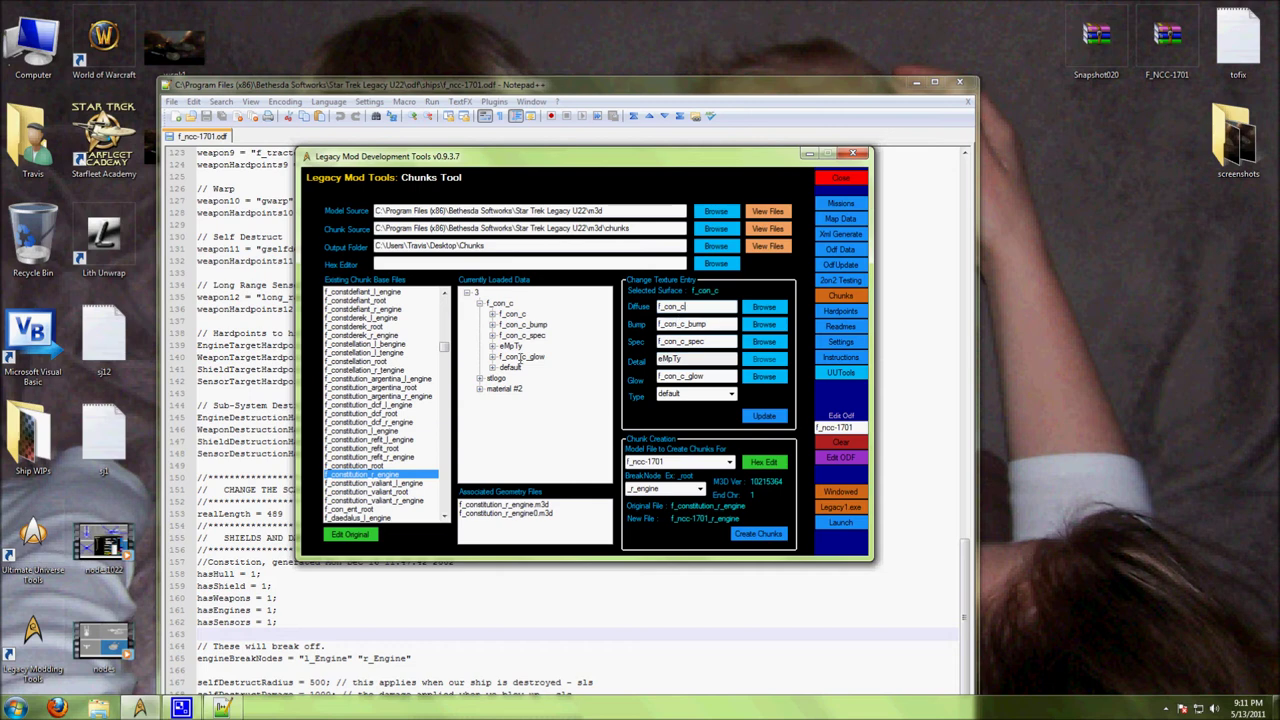
- Create the f_ncc-1701_r_engine chunks with the Output Folder set to the F_NCC-1701 folder inside Ship WIPs
{"action": "left_click", "coordinate": [757, 530]}
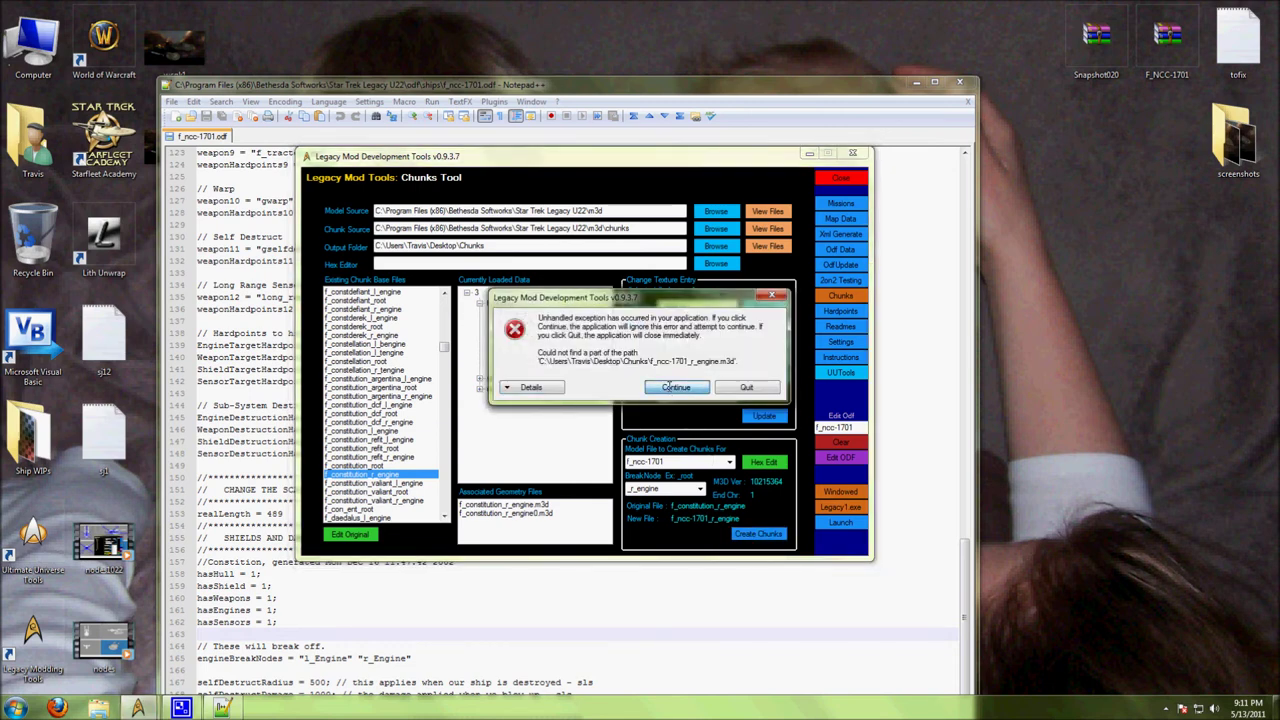
{"action": "left_click", "coordinate": [675, 388]}
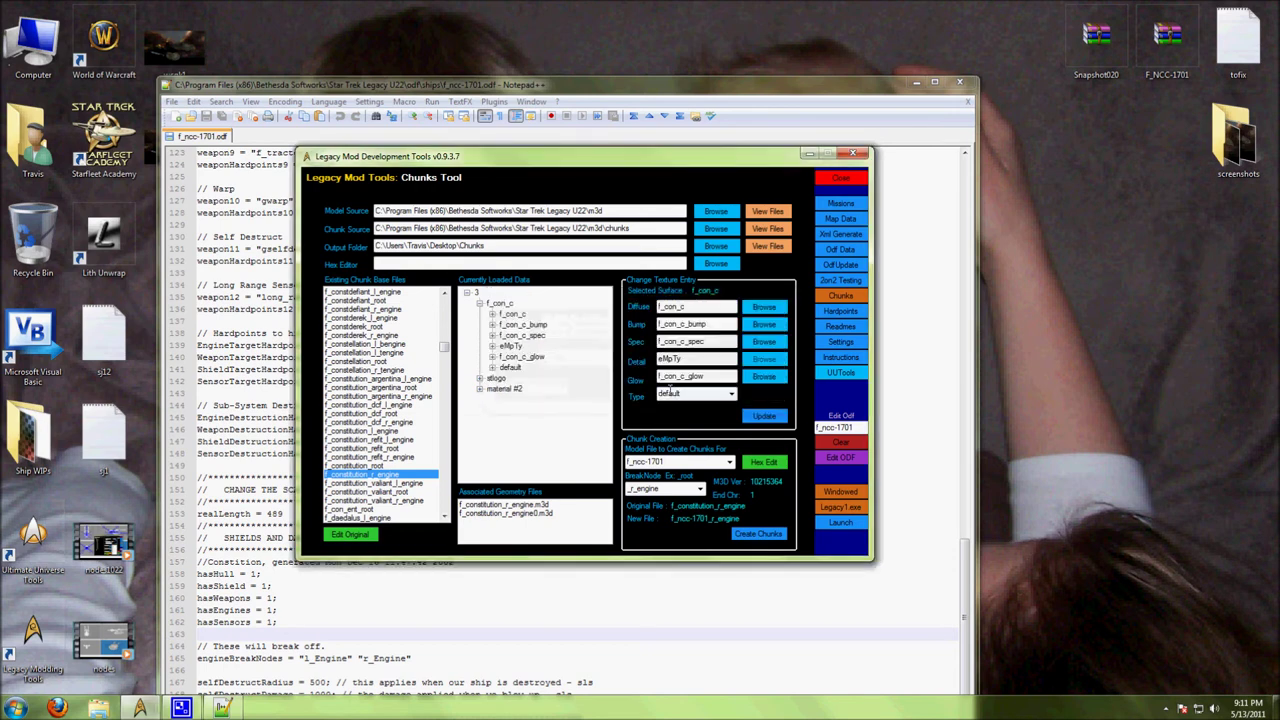
{"action": "left_click", "coordinate": [565, 245]}
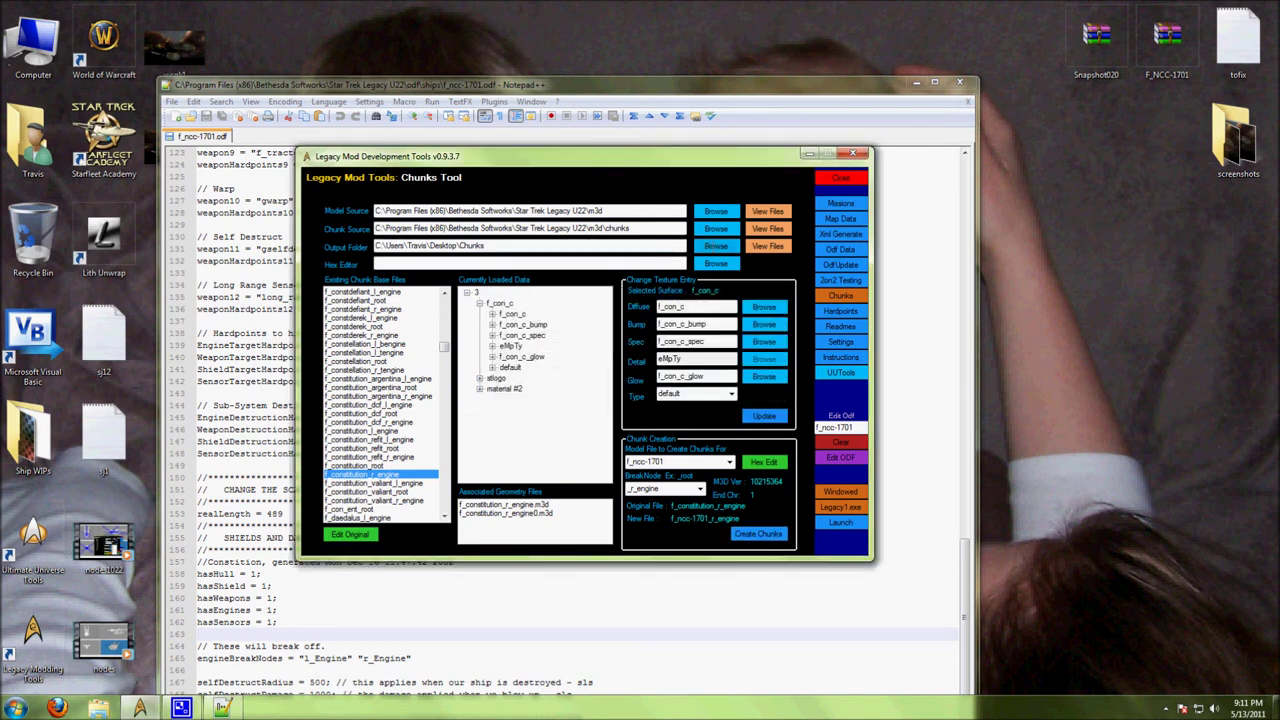
{"action": "left_click", "coordinate": [716, 245]}
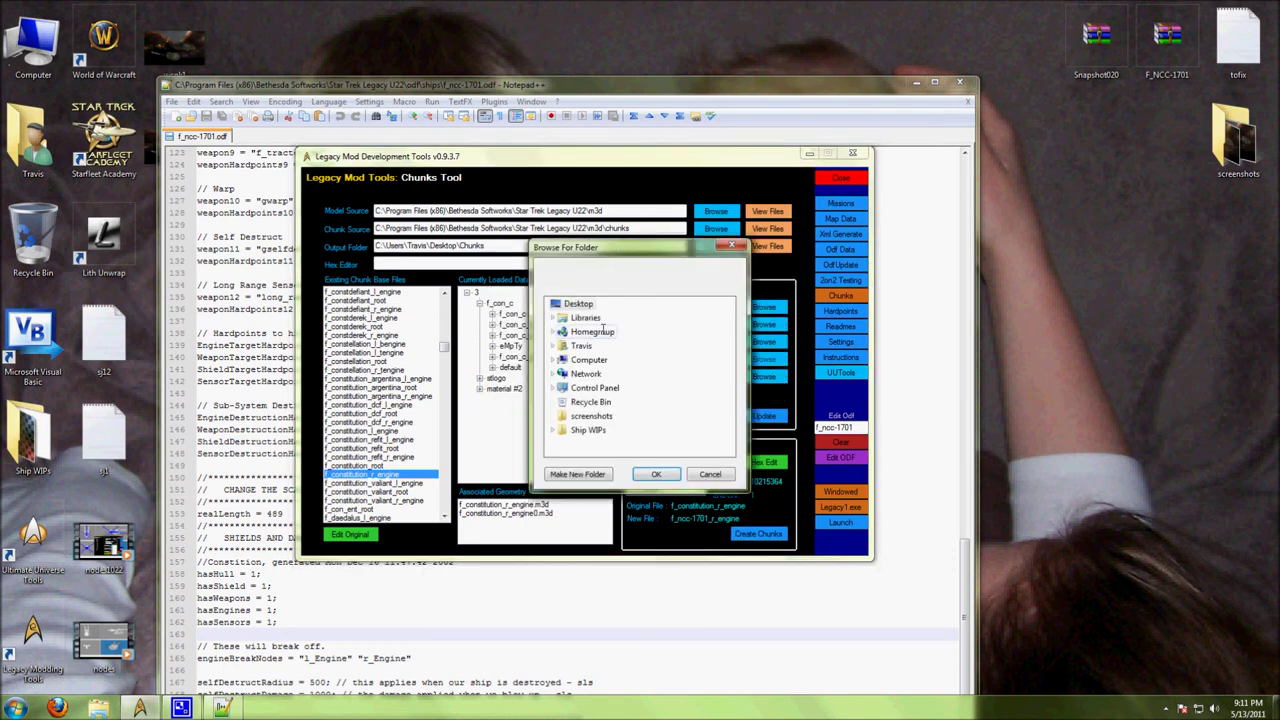
{"action": "left_click", "coordinate": [585, 430]}
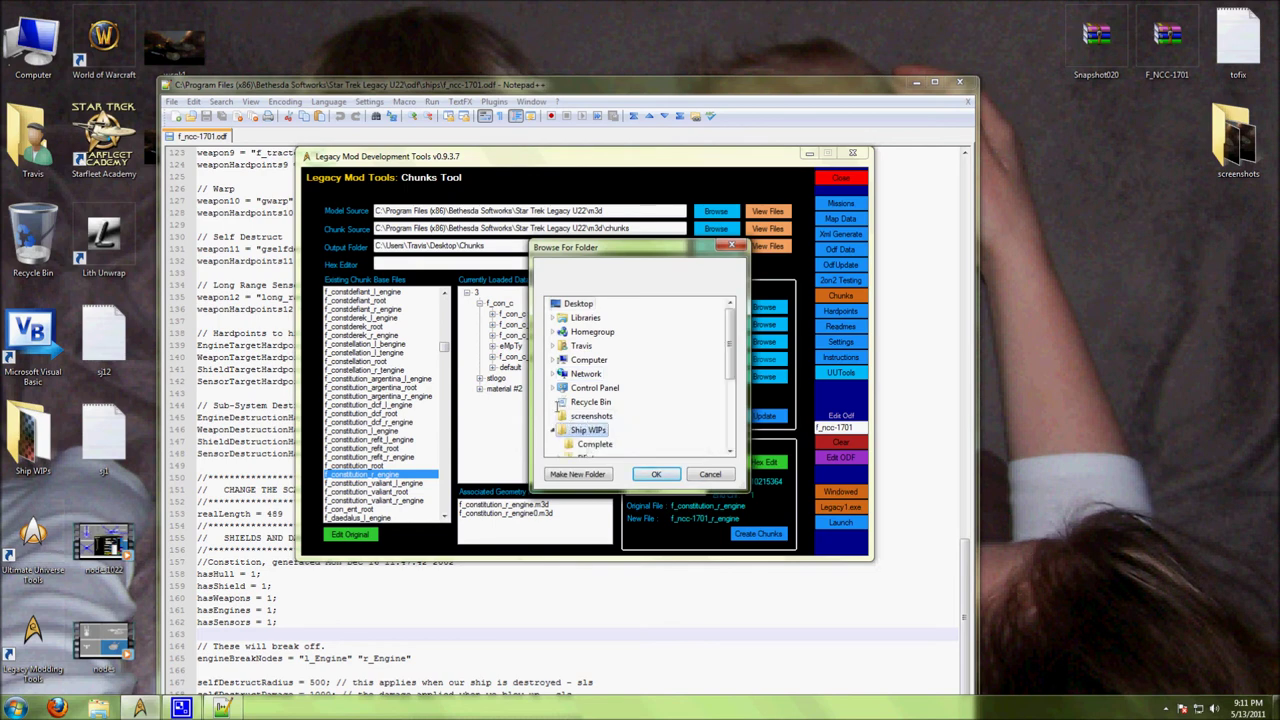
{"action": "left_click", "coordinate": [605, 430]}
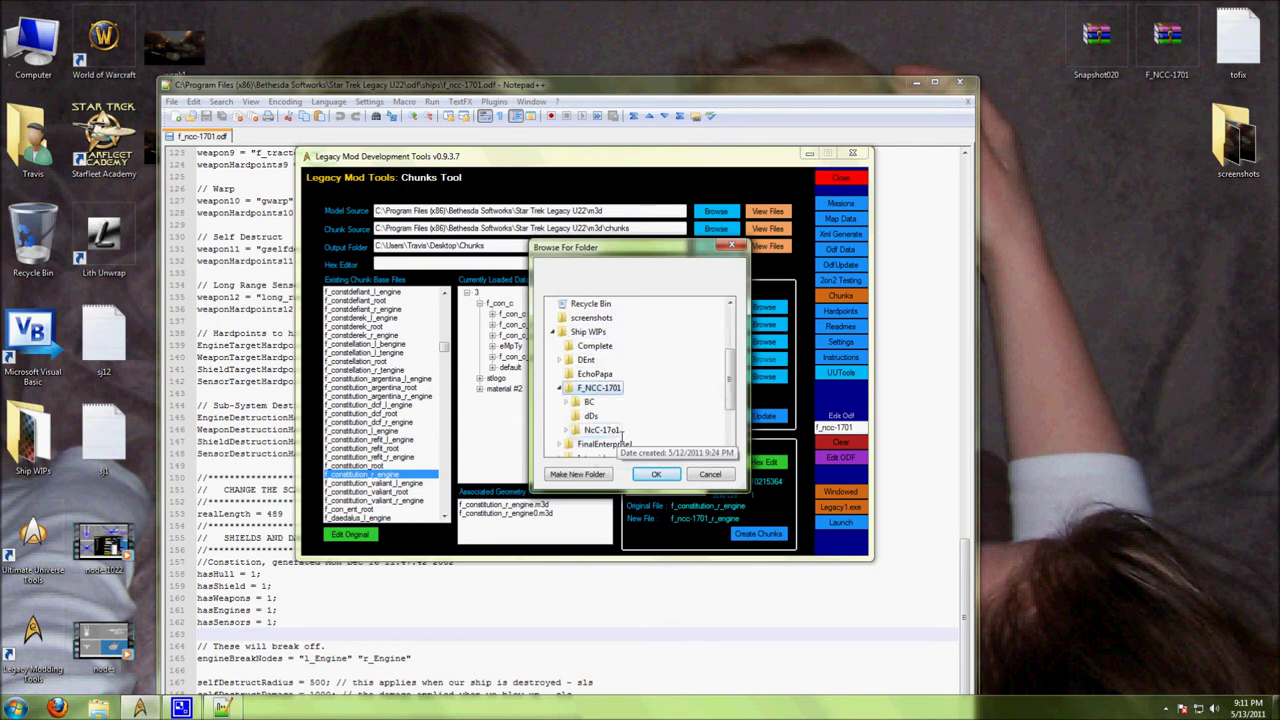
{"action": "left_click", "coordinate": [656, 474]}
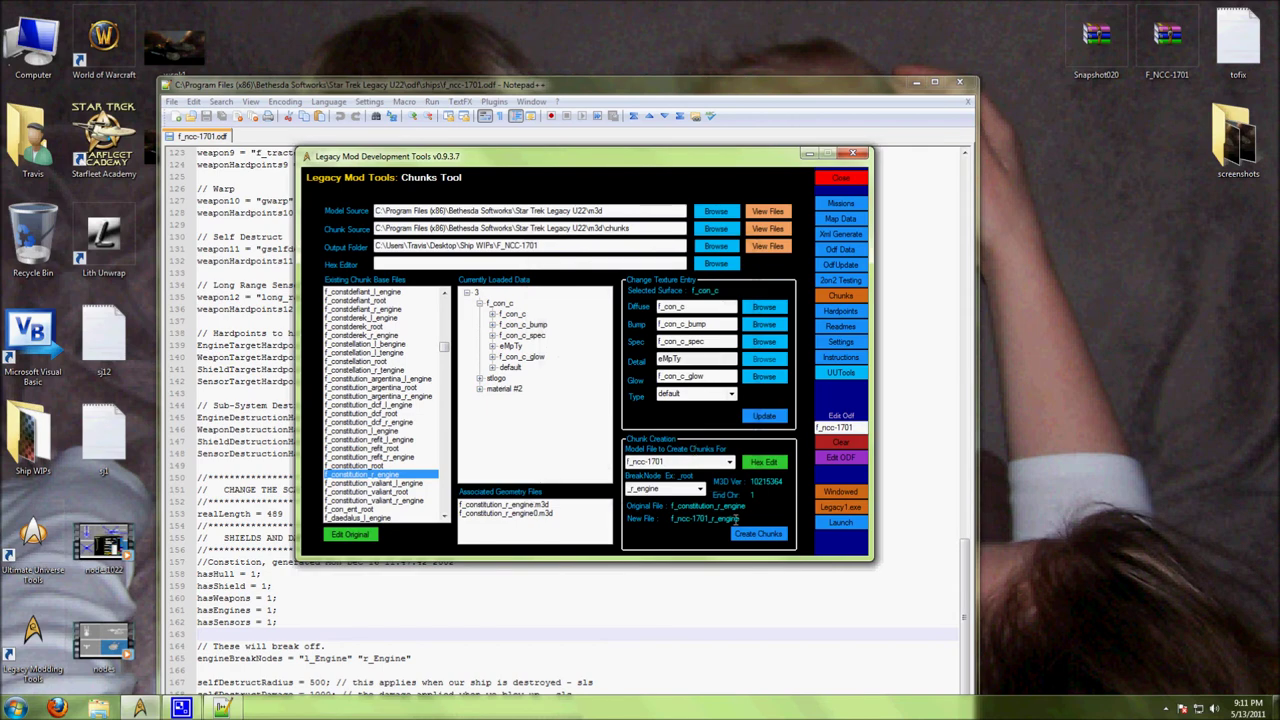
- Open the output folder and compare the new f_ncc-1701_r_engine file with the original f_constitution_r_engine.m3d geometry file
{"action": "left_click", "coordinate": [778, 248]}
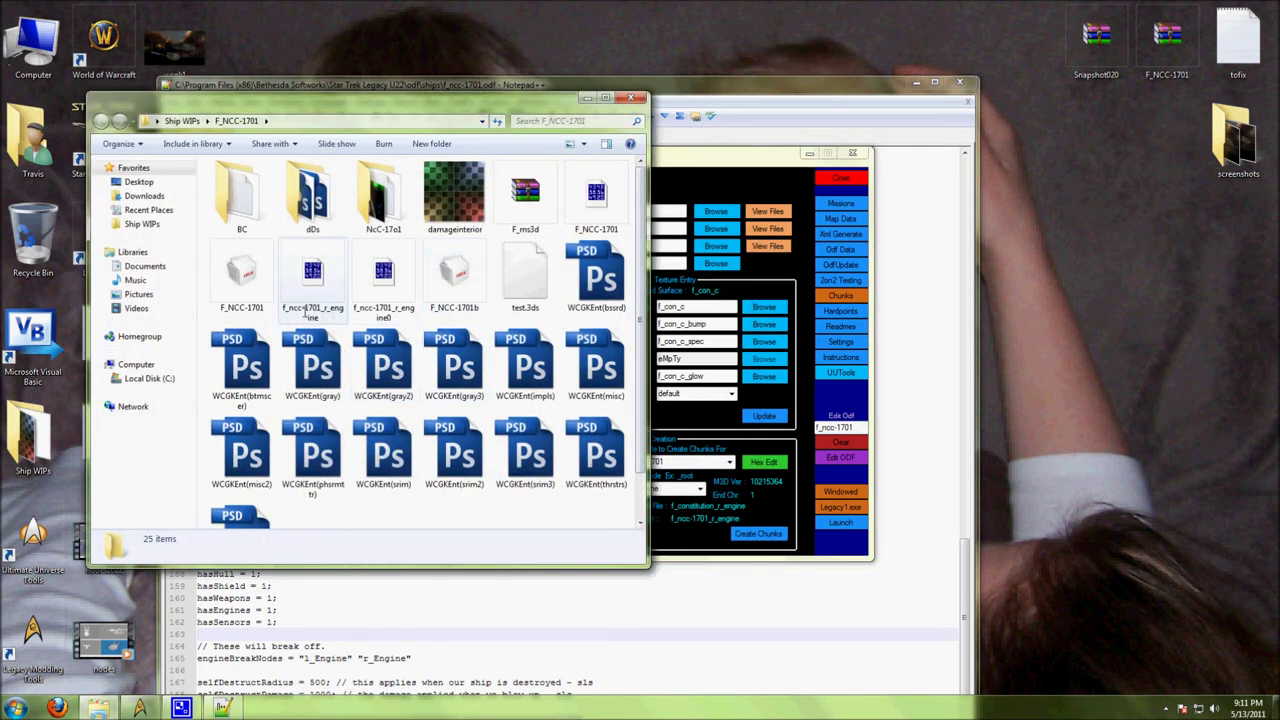
{"action": "left_click", "coordinate": [305, 313]}
{"action": "left_click", "coordinate": [707, 518]}
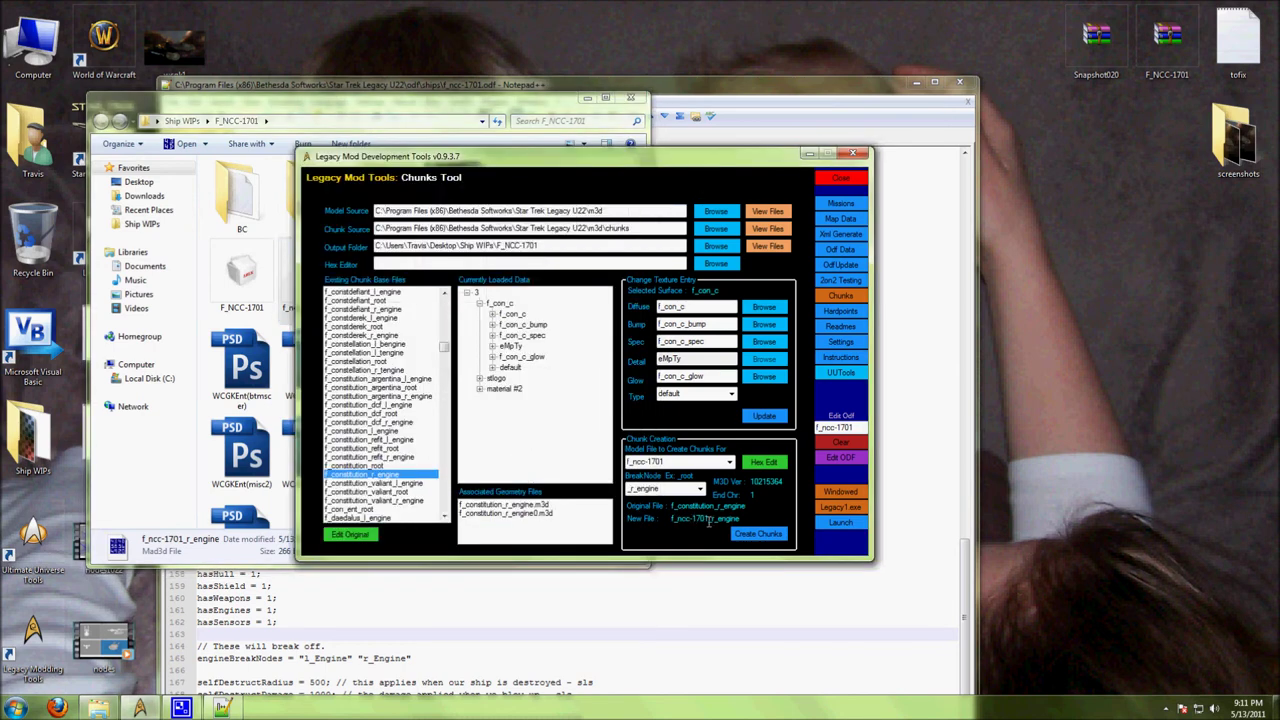
{"action": "left_click", "coordinate": [546, 503]}
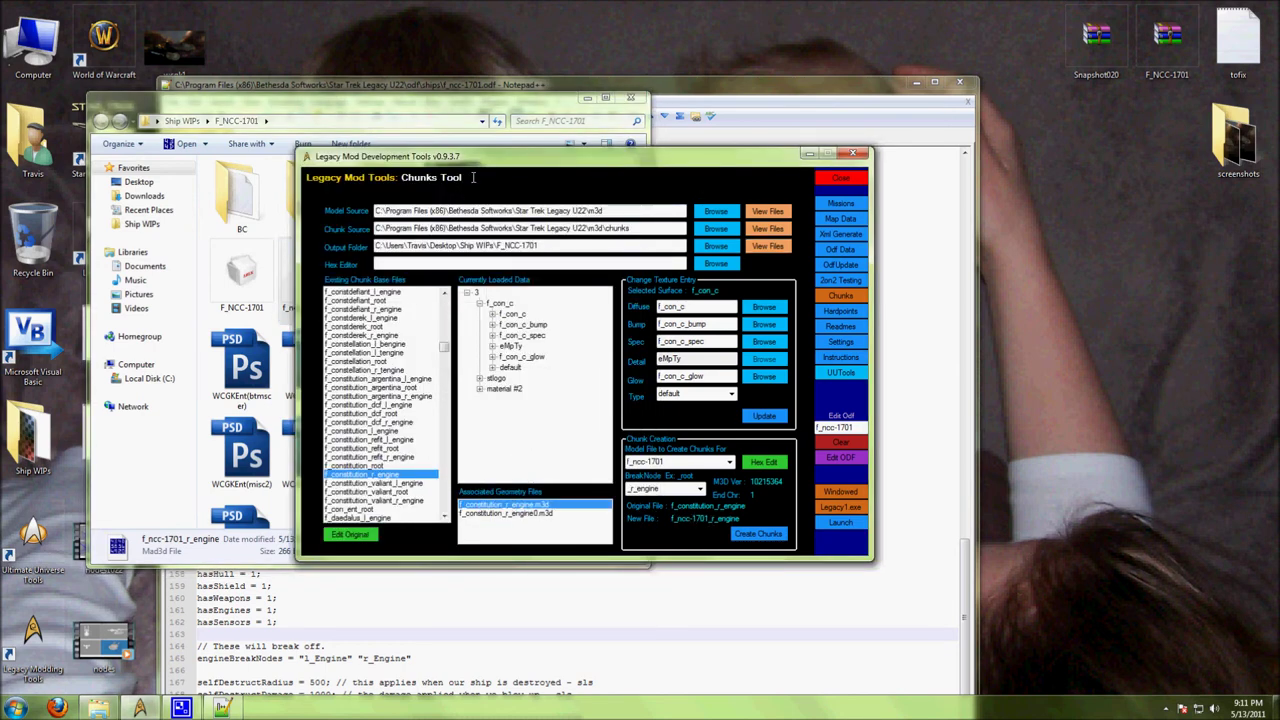
- Move the Chunks Tool window clear of the output folder and load the f_constitution_l_engine chunk base file
{"action": "left_click_drag", "start_coordinate": [474, 158], "coordinate": [722, 172]}
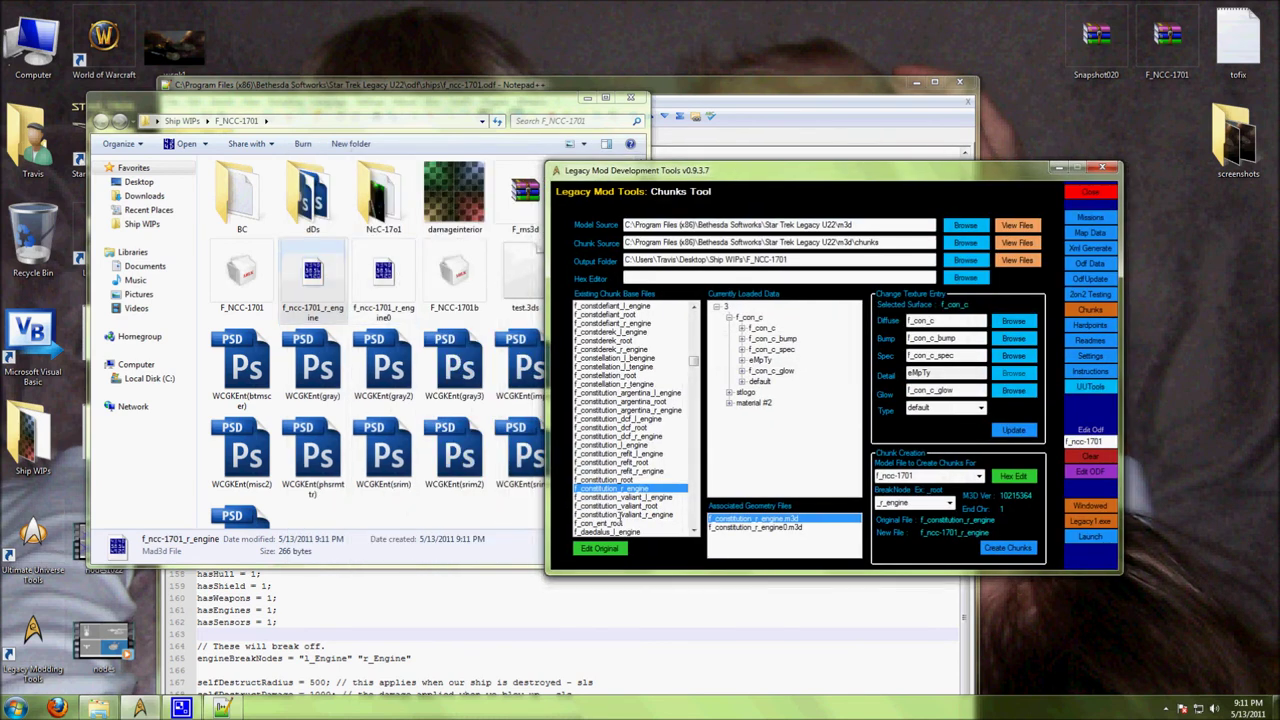
{"action": "left_click", "coordinate": [611, 523]}
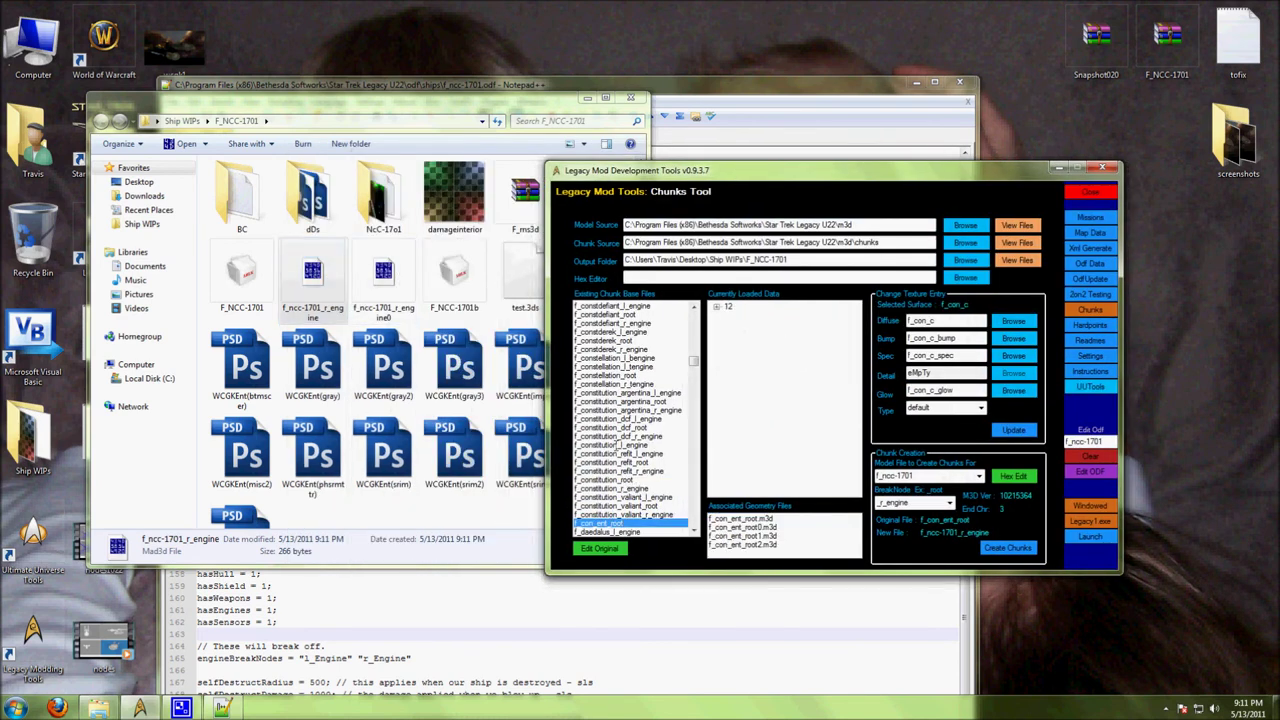
{"action": "left_click", "coordinate": [645, 445]}
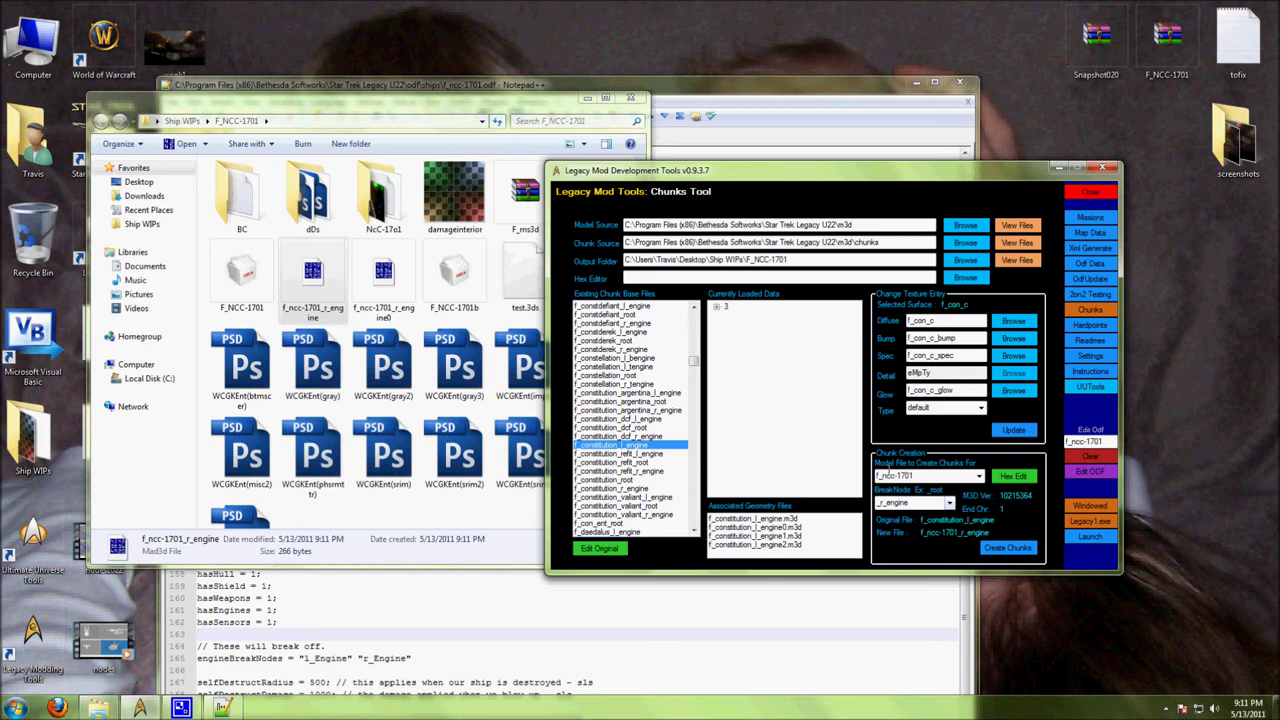
- Create the f_ncc-1701 left engine chunks from the f_constitution_l_engine base with the BreakNode set to _l_engine
{"action": "left_click", "coordinate": [936, 503]}
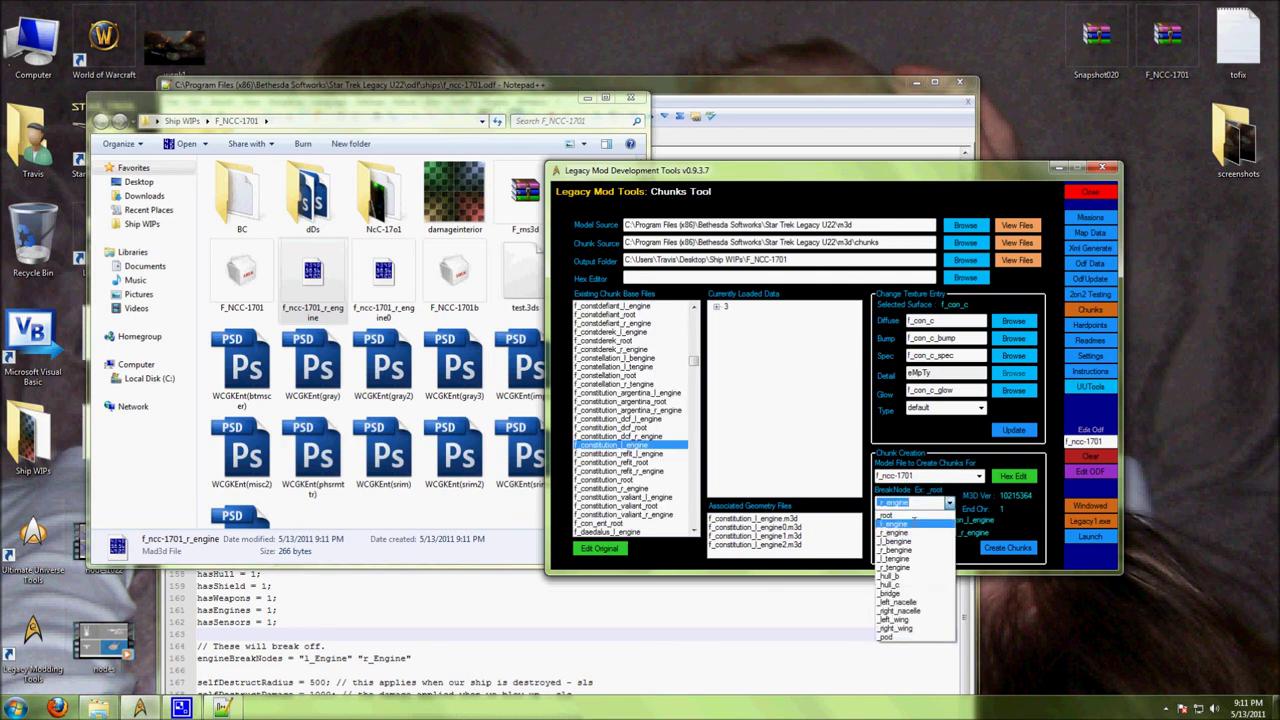
{"action": "left_click", "coordinate": [905, 527]}
{"action": "left_click", "coordinate": [1005, 548]}
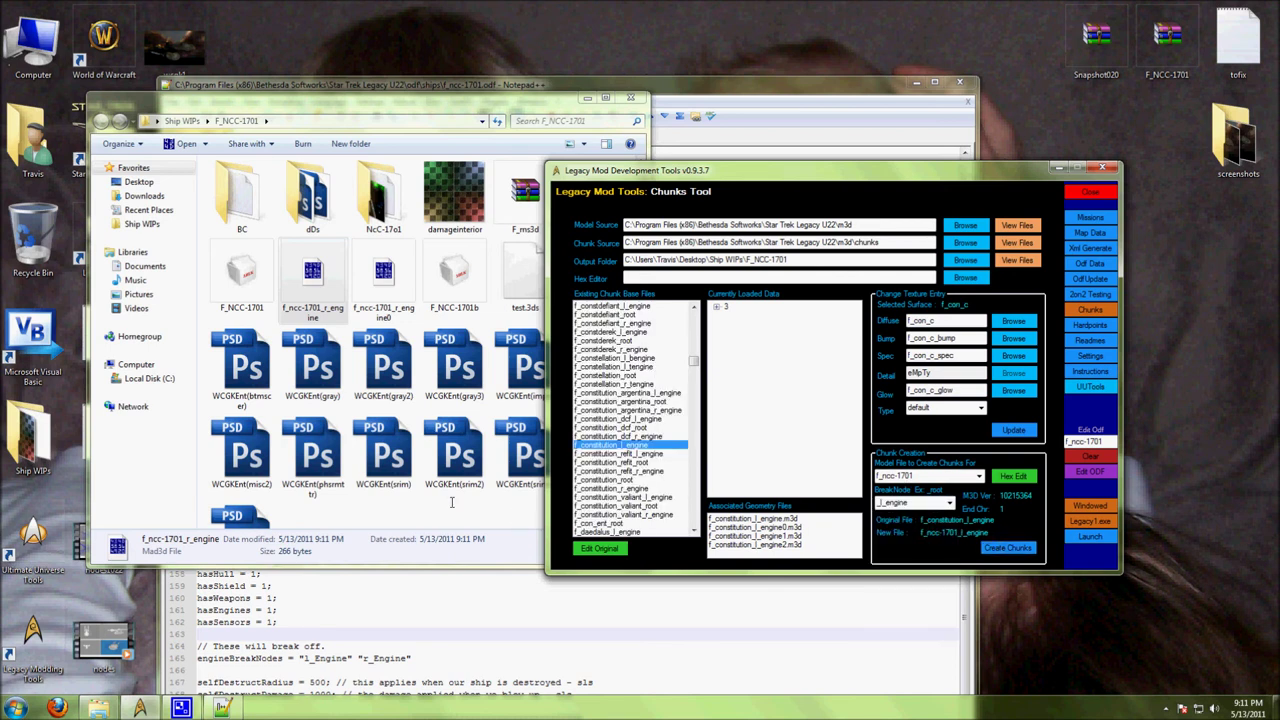
- Select the new left and right engine chunk files in the output folder and open the game's m3d\chunks source folder alongside
{"action": "left_click", "coordinate": [313, 280]}
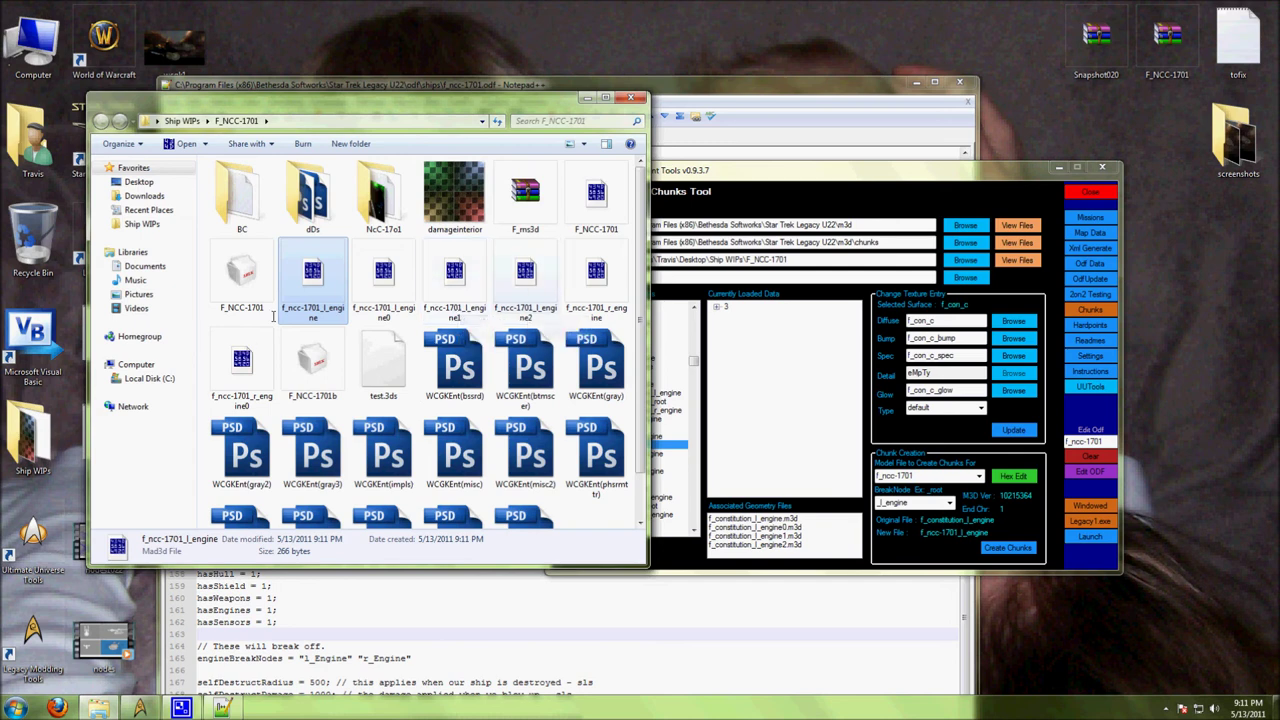
{"action": "left_click", "coordinate": [241, 368], "text": "shift"}
{"action": "right_click", "coordinate": [242, 355]}
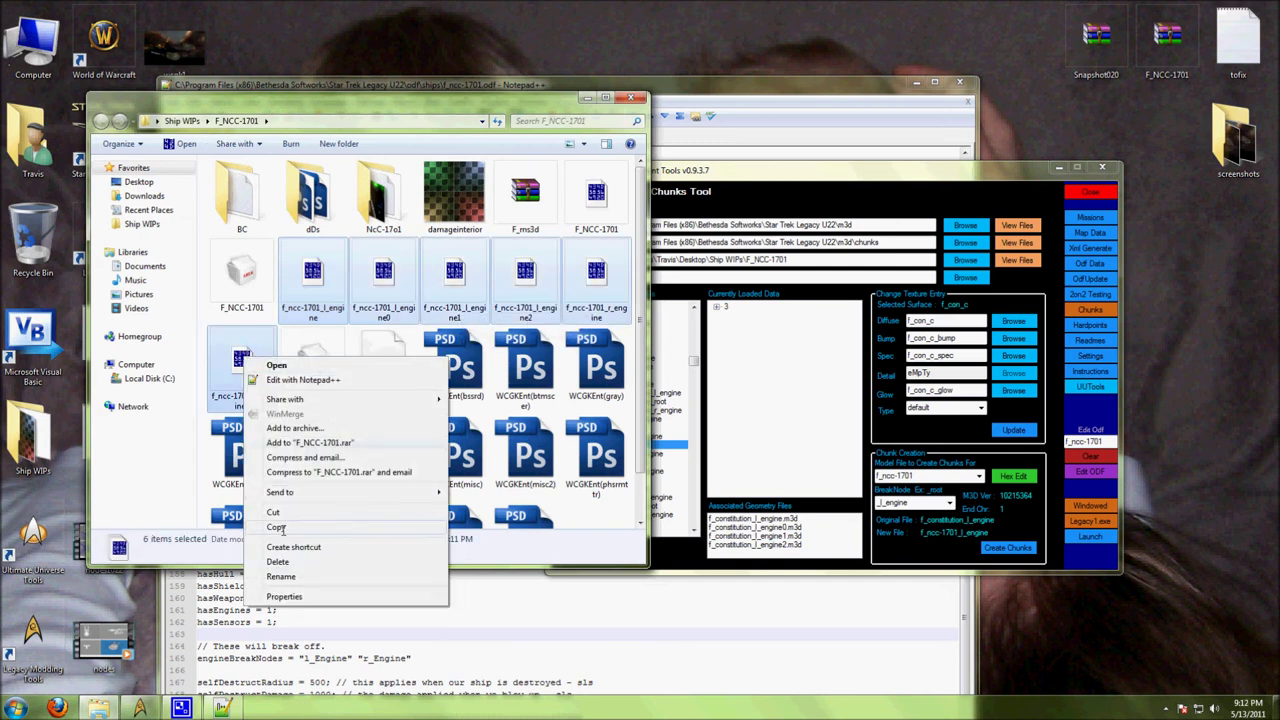
{"action": "key", "text": "Escape"}
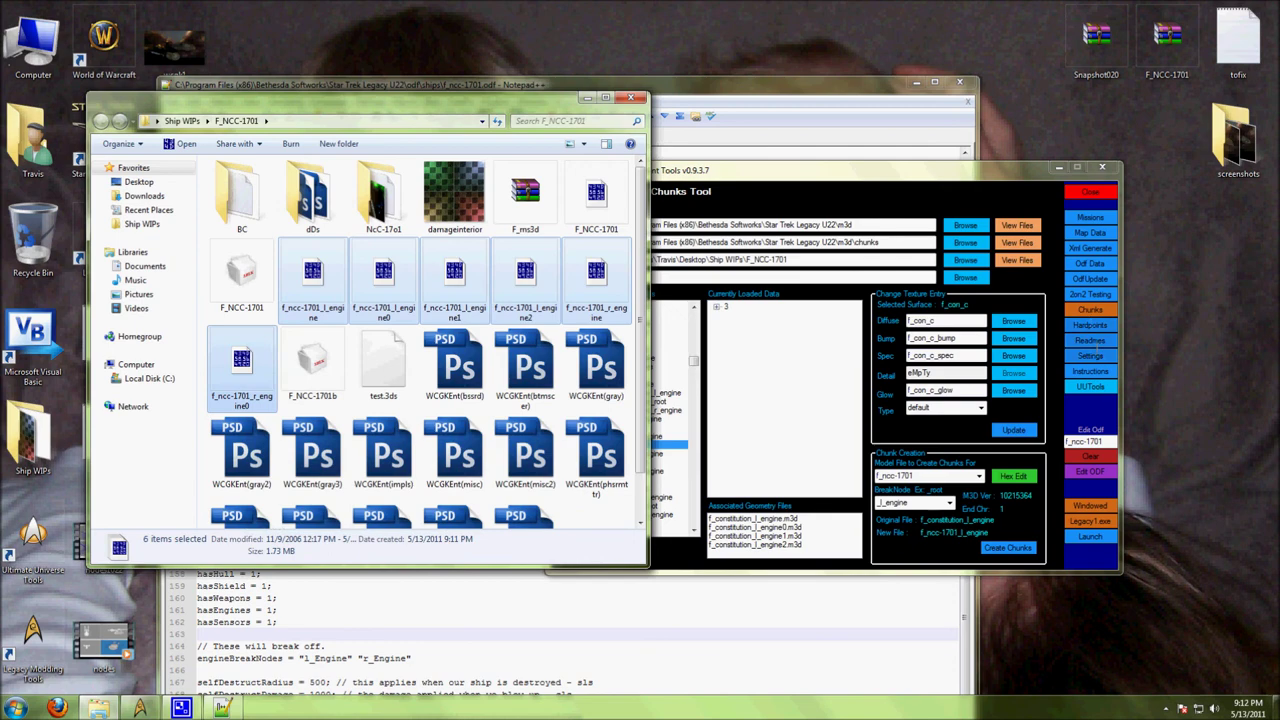
{"action": "left_click", "coordinate": [850, 240]}
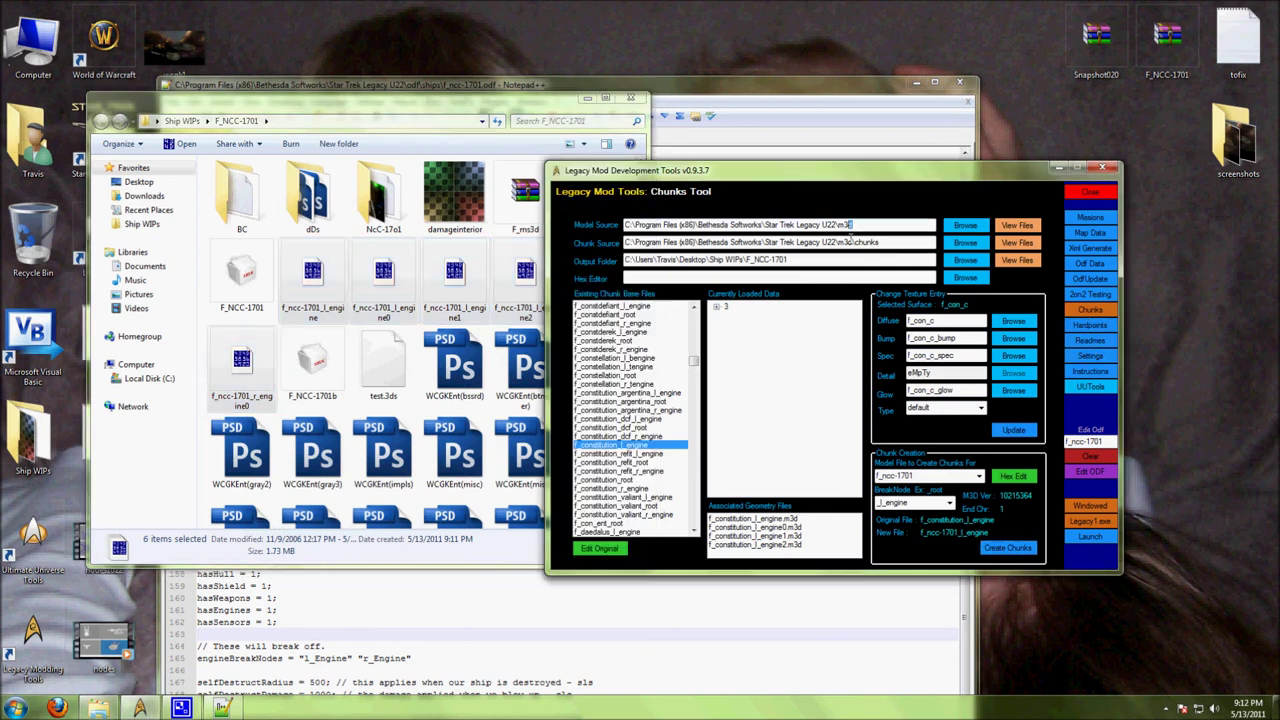
{"action": "left_click", "coordinate": [1017, 242]}
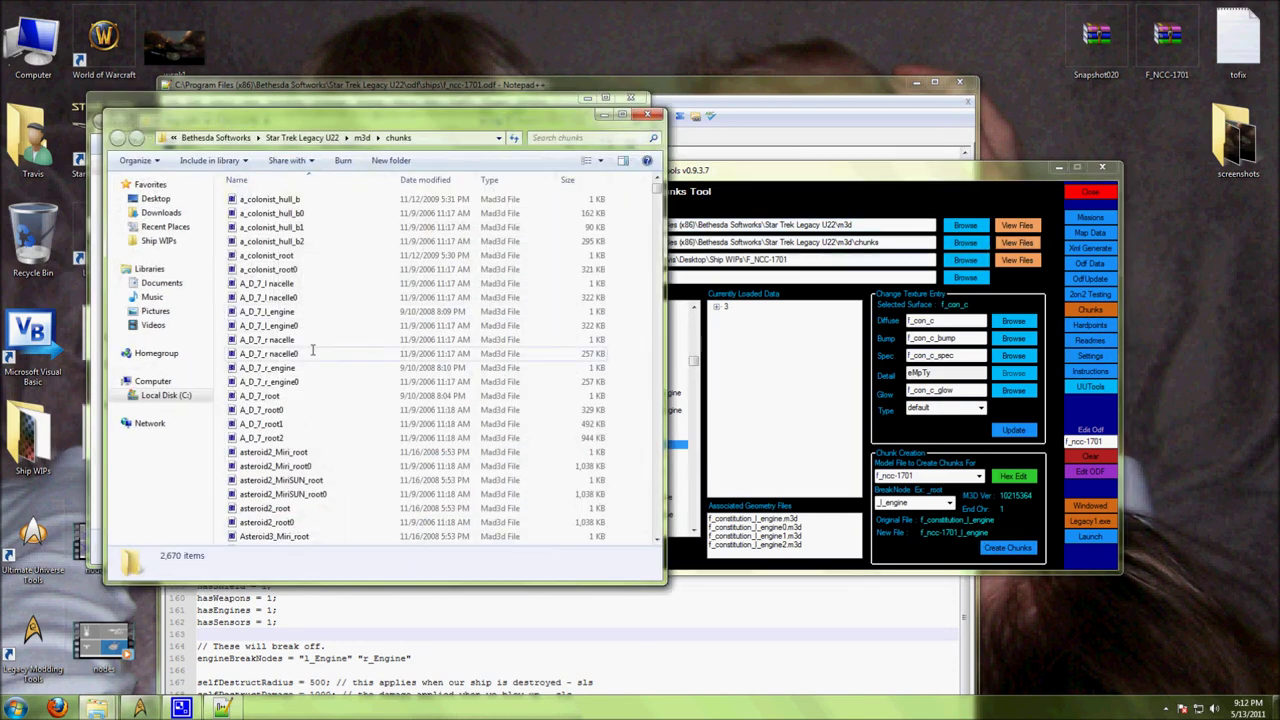
{"action": "left_click_drag", "start_coordinate": [290, 117], "coordinate": [752, 154]}
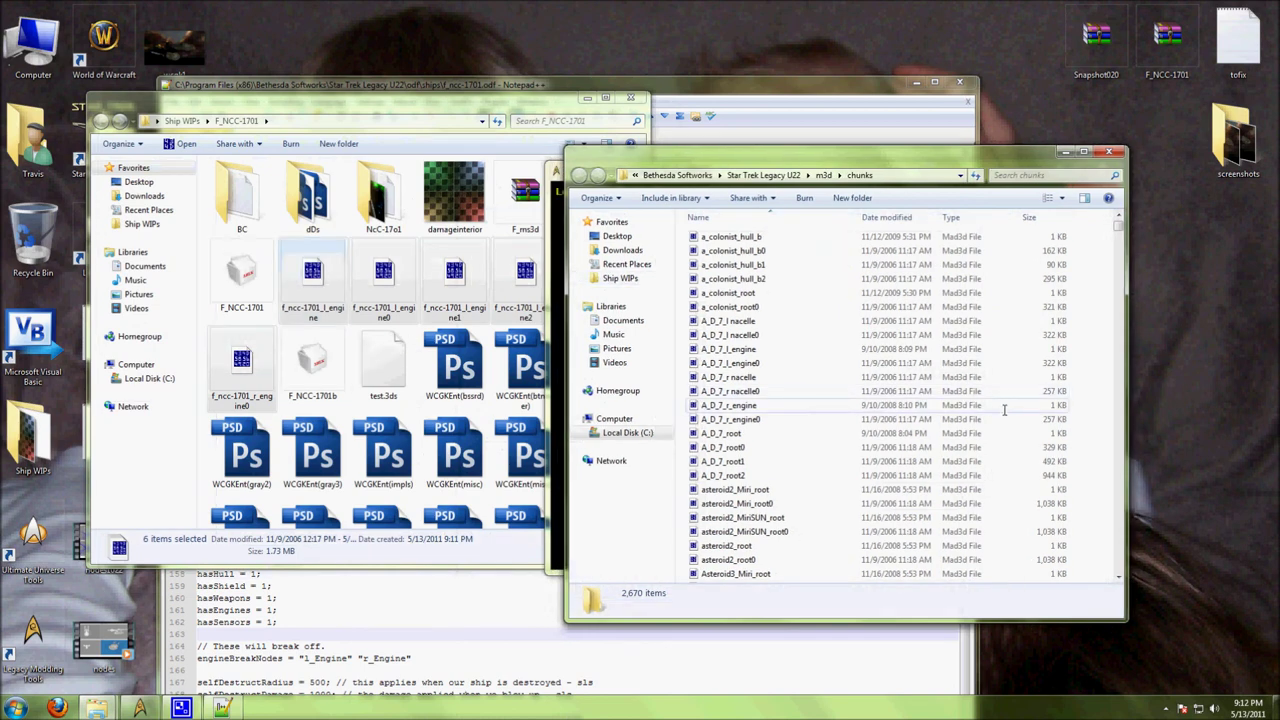
{"action": "left_click_drag", "start_coordinate": [894, 166], "coordinate": [405, 204]}
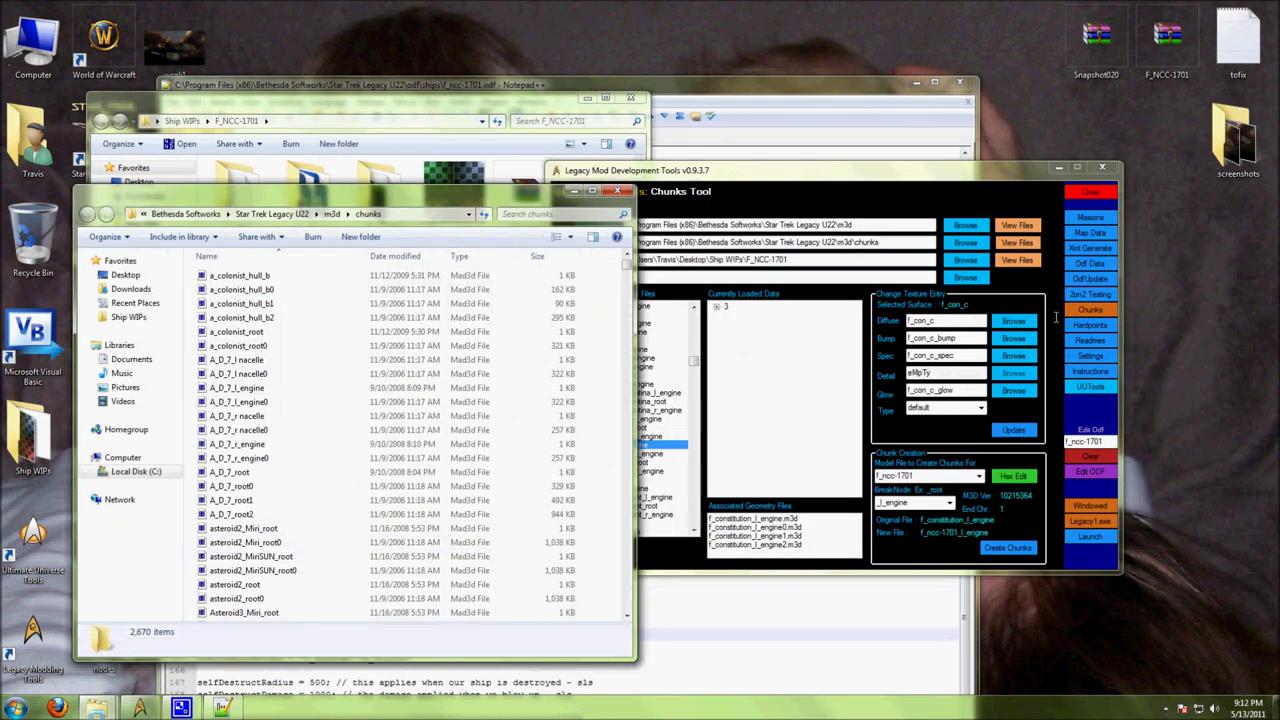
- Launch the Two on Two test with f_ncc-1701 and open the original cHunKs folder inside NcC-17o1\m3D
{"action": "left_click", "coordinate": [875, 354]}
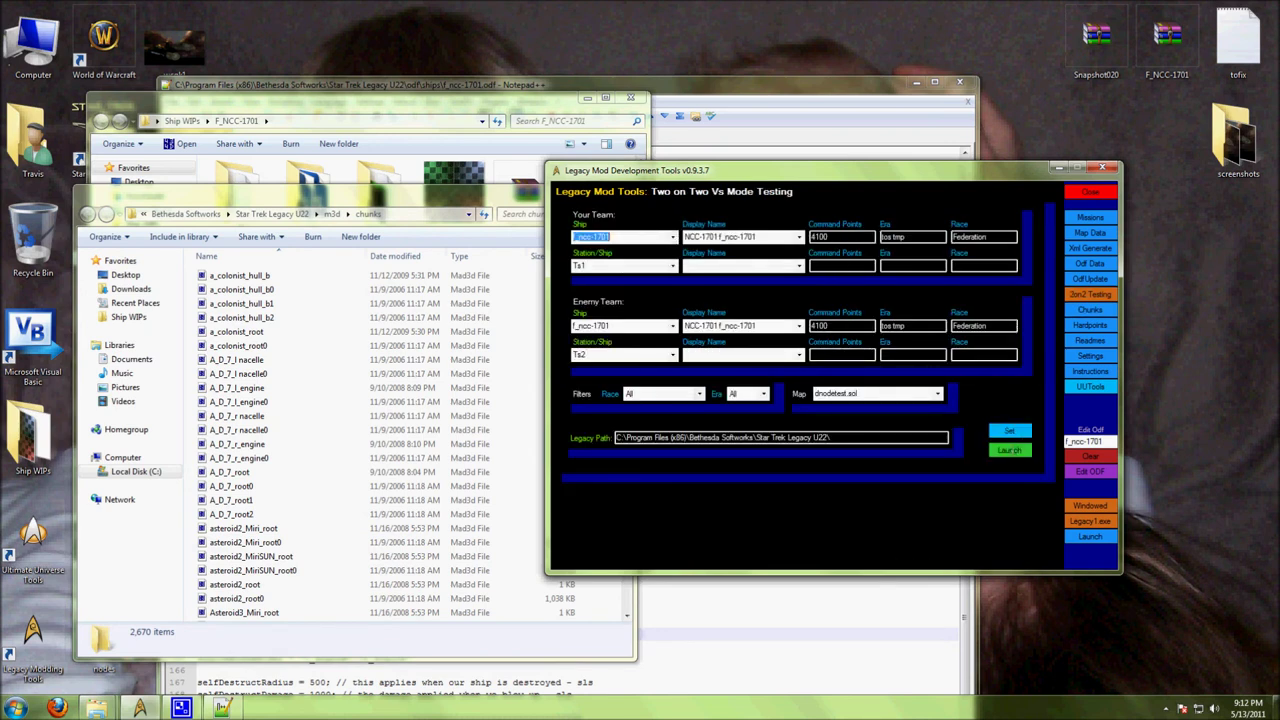
{"action": "left_click", "coordinate": [287, 136]}
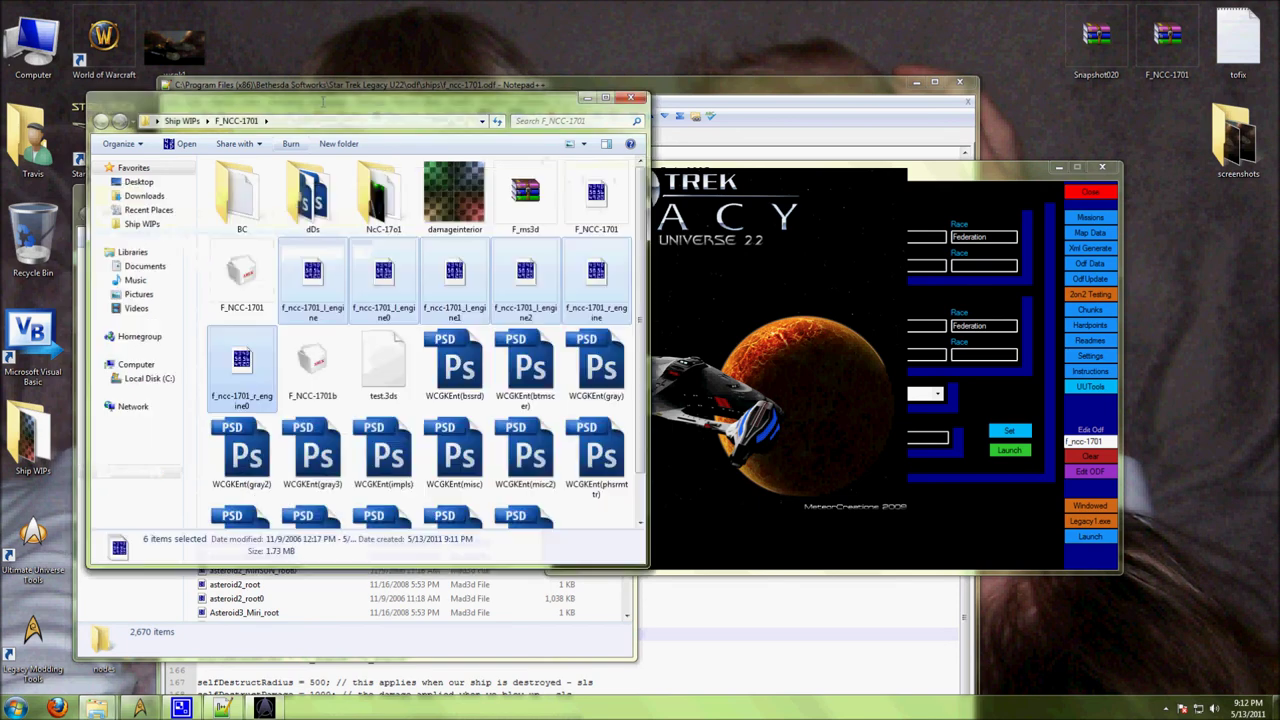
{"action": "double_click", "coordinate": [385, 190]}
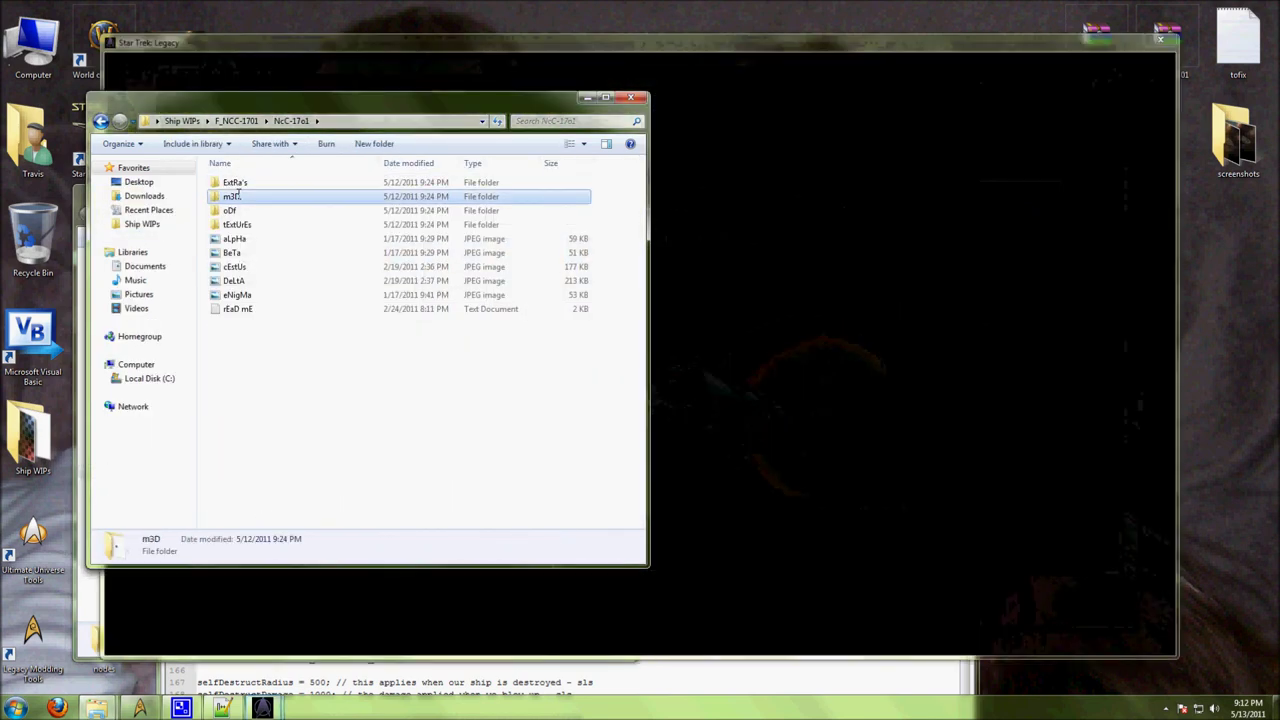
{"action": "double_click", "coordinate": [262, 196]}
{"action": "double_click", "coordinate": [262, 182]}
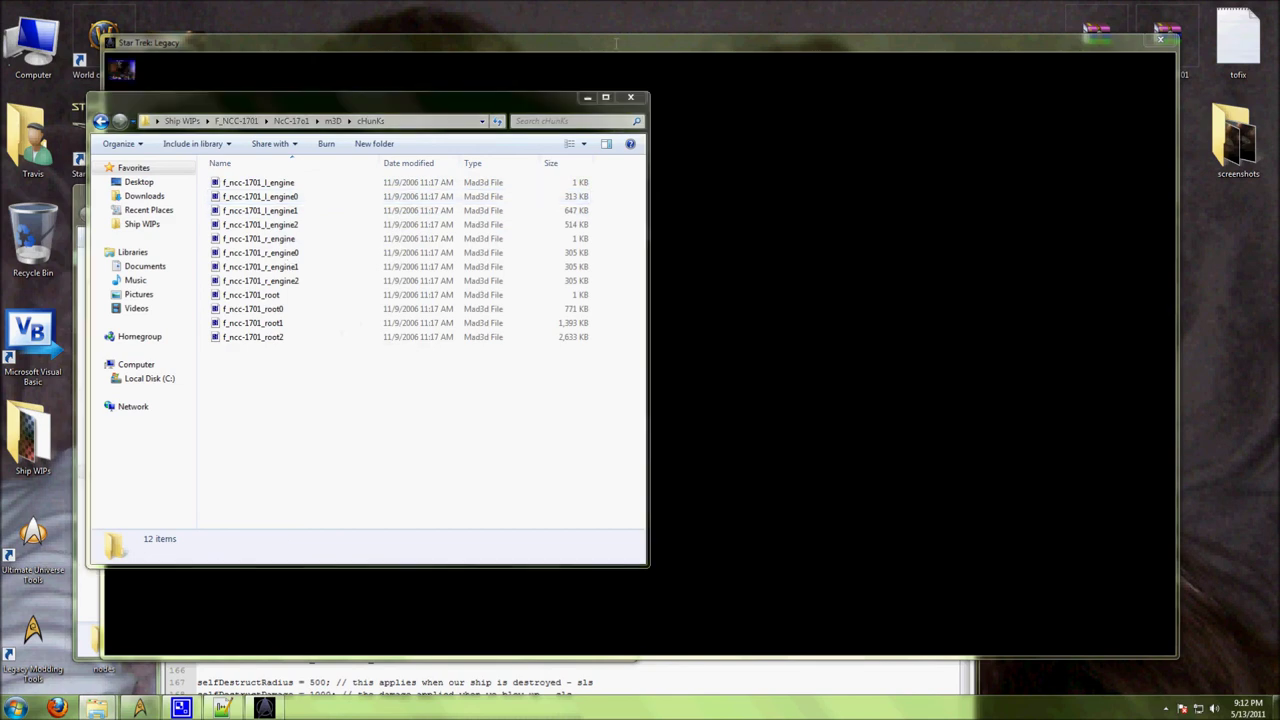
- Adjust the ship's speed near the enemy U.S.S. Enterprise to observe its engine break-off, and close the game
{"action": "left_click", "coordinate": [750, 458]}
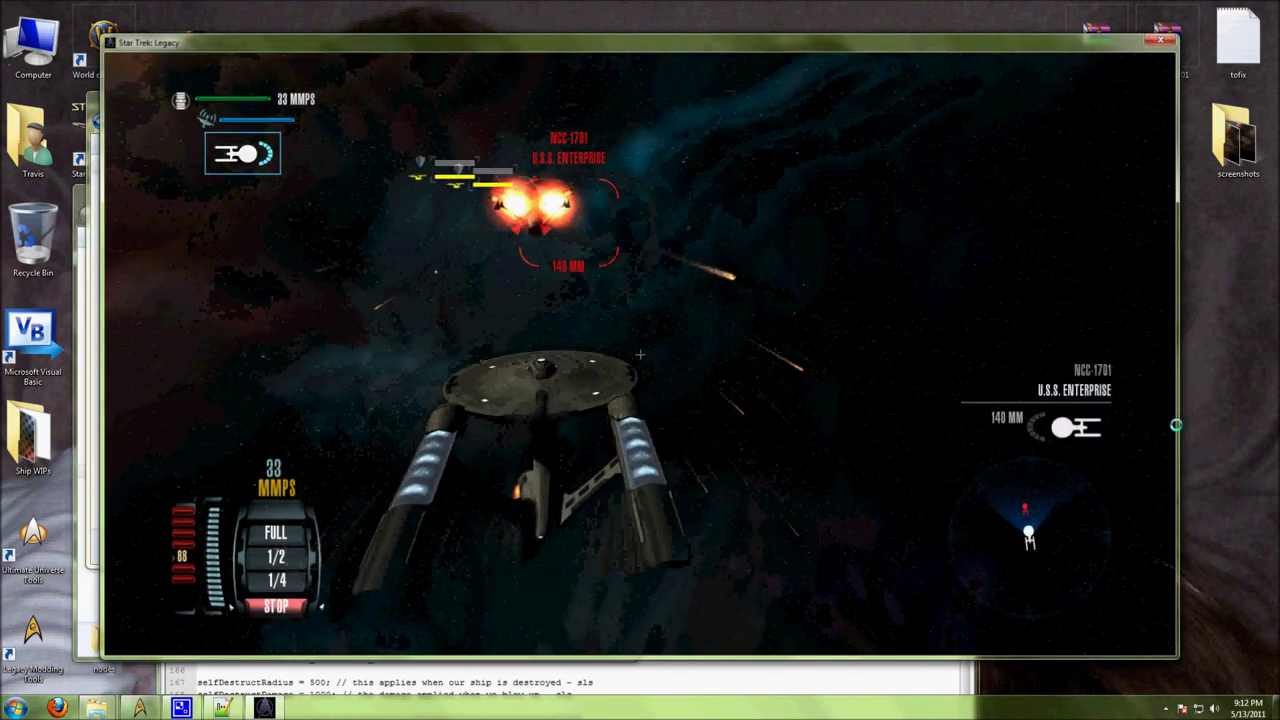
{"action": "key", "text": "w"}
{"action": "key", "text": "w"}
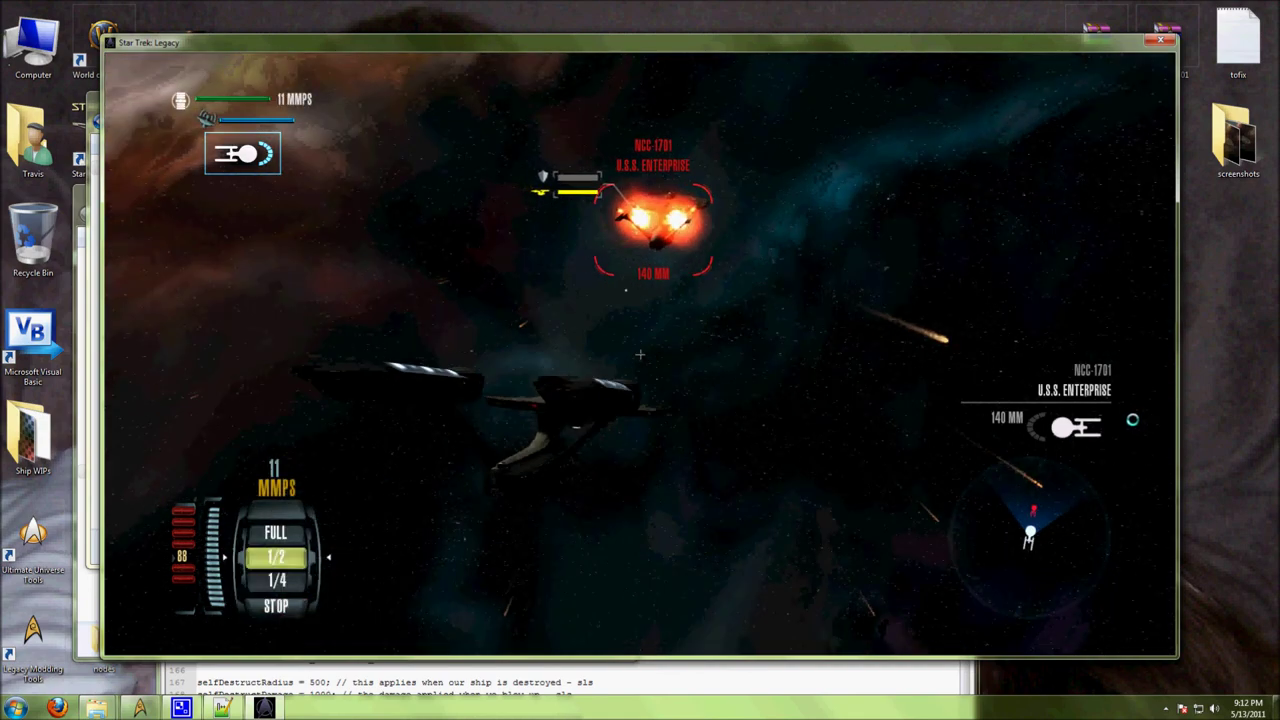
{"action": "key", "text": "s"}
{"action": "key", "text": "s"}
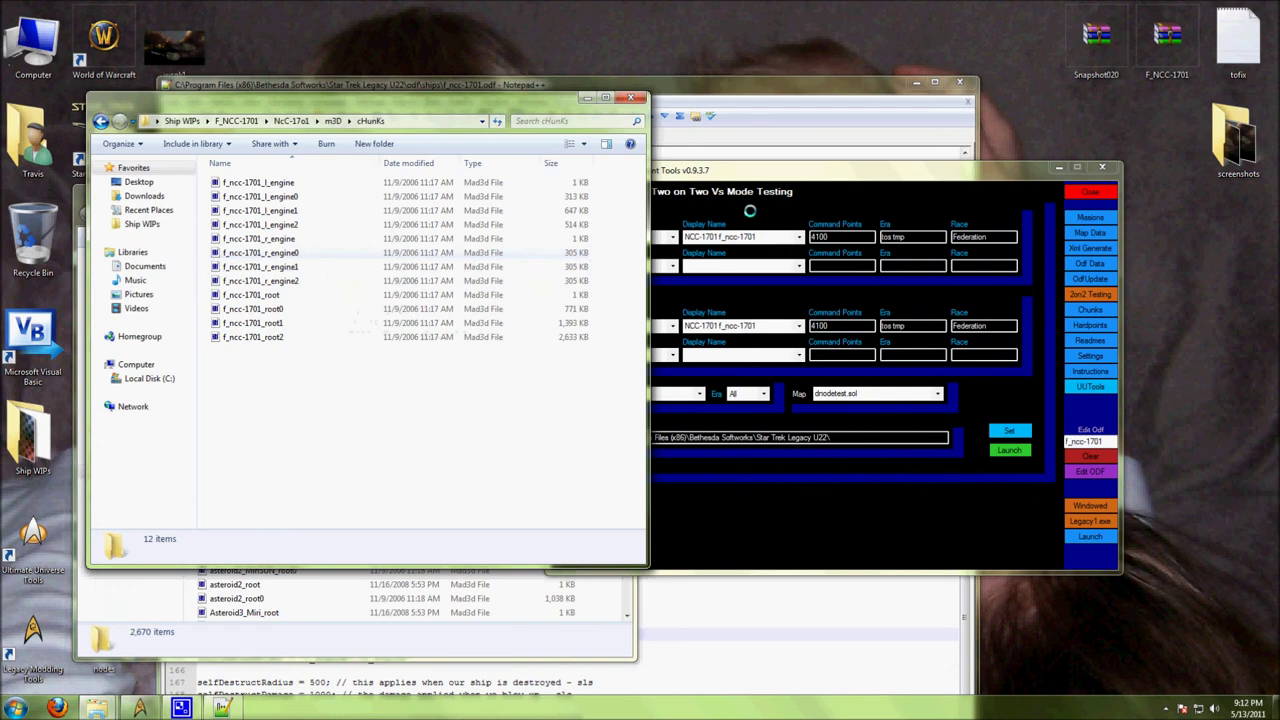
- Filter the game's chunks folder by f_ncc-1701_ and delete the existing left and right engine chunk files, keeping the root files
{"action": "left_click", "coordinate": [365, 632]}
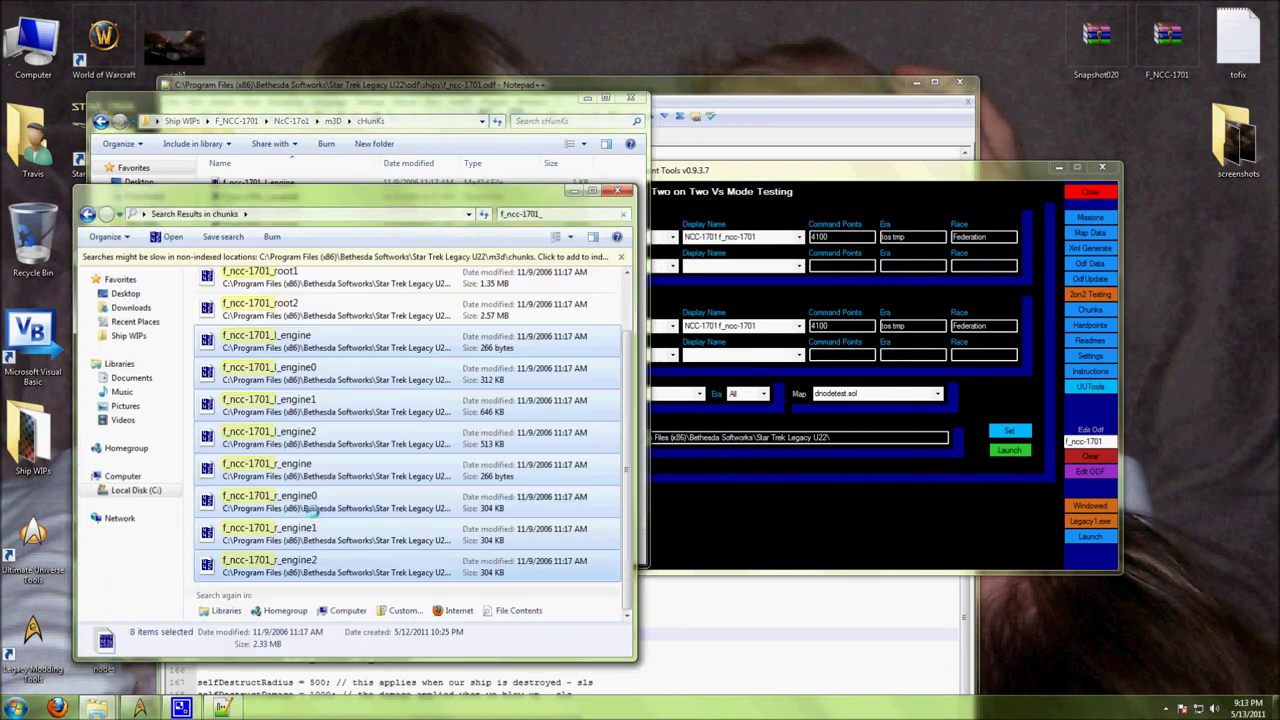
{"action": "key", "text": "Delete"}
{"action": "key", "text": "Return"}
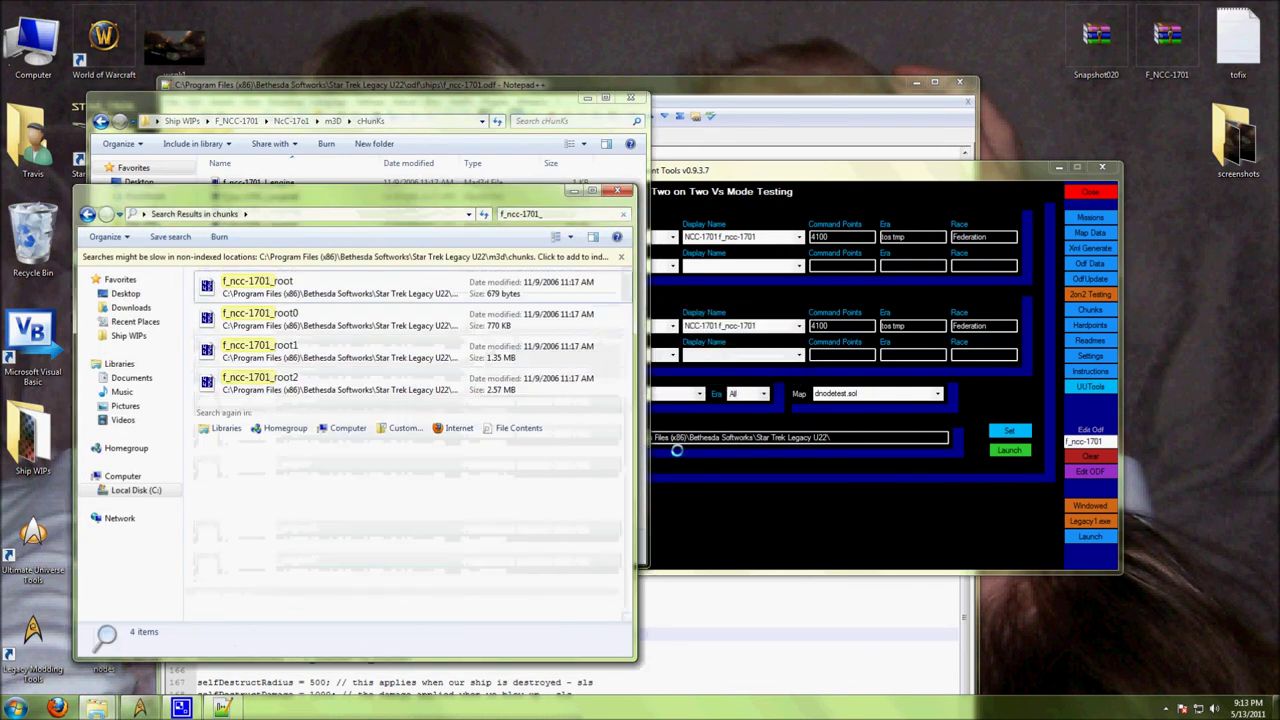
- Relaunch the test match, stop the ship near the enemy Enterprise to check the break-off without engine chunks, and close the game
{"action": "left_click", "coordinate": [1000, 449]}
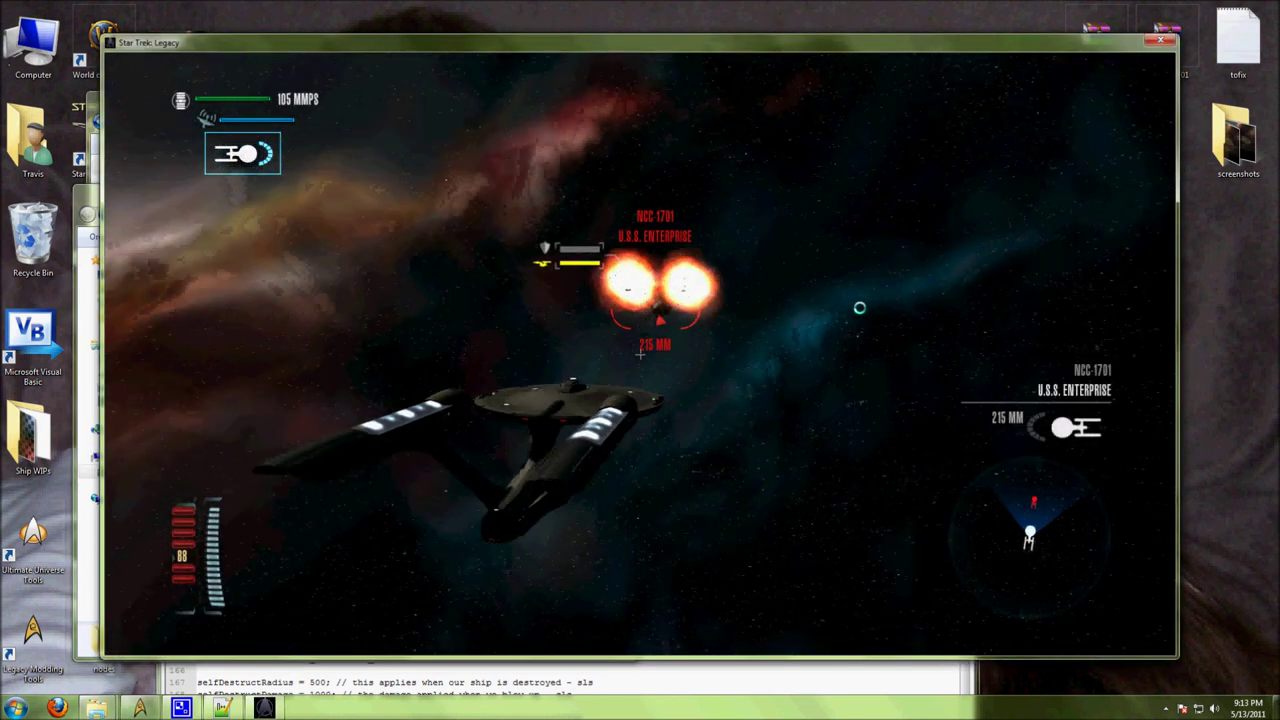
{"action": "key", "text": "s"}
{"action": "key", "text": "s"}
{"action": "key", "text": "s"}
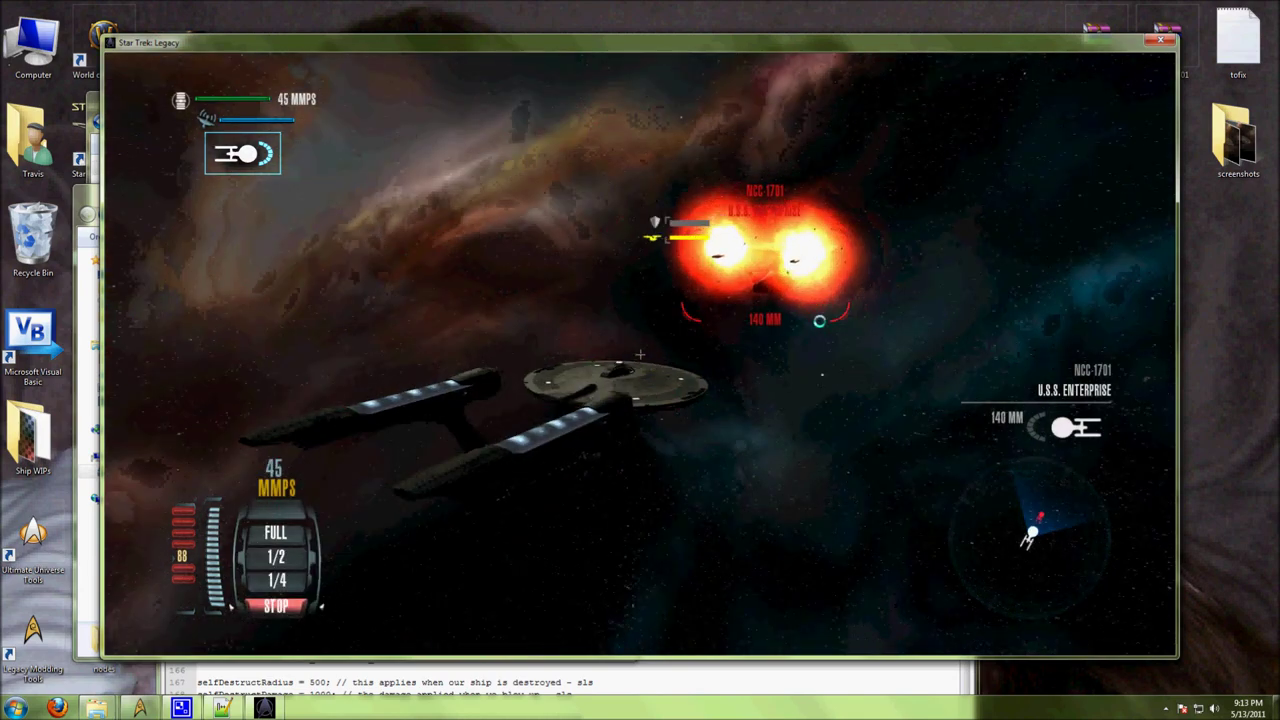
{"action": "key", "text": "alt+F4"}
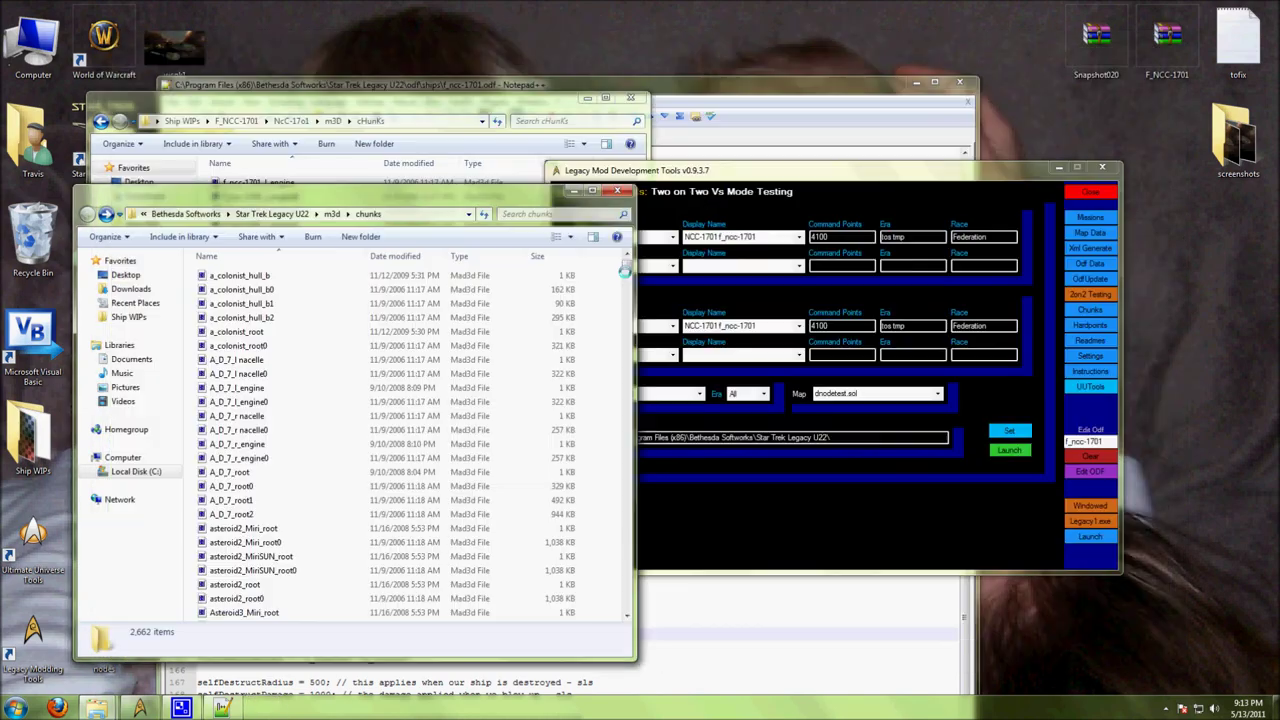
- Copy the six new f_ncc-1701 engine chunk files from the F_NCC-1701 folder into the game's chunks folder and close the source window
{"action": "left_click_drag", "start_coordinate": [513, 106], "coordinate": [916, 103]}
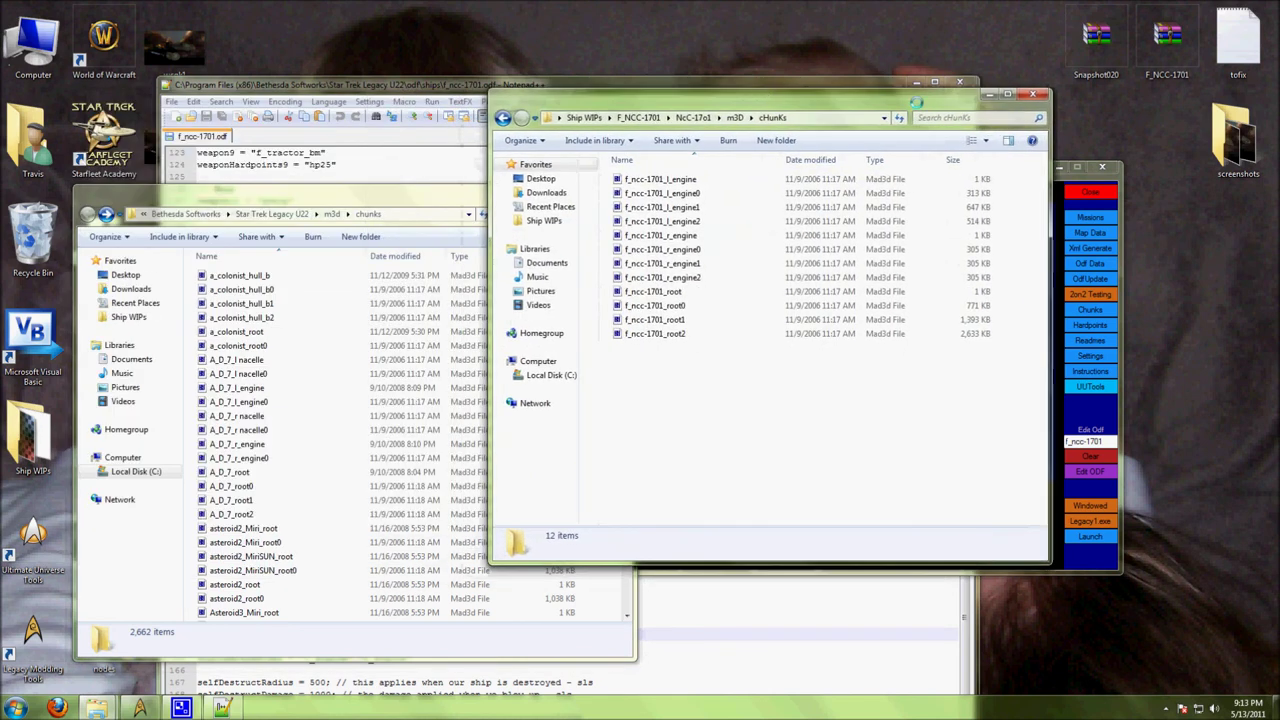
{"action": "left_click", "coordinate": [656, 118]}
{"action": "left_click", "coordinate": [714, 270]}
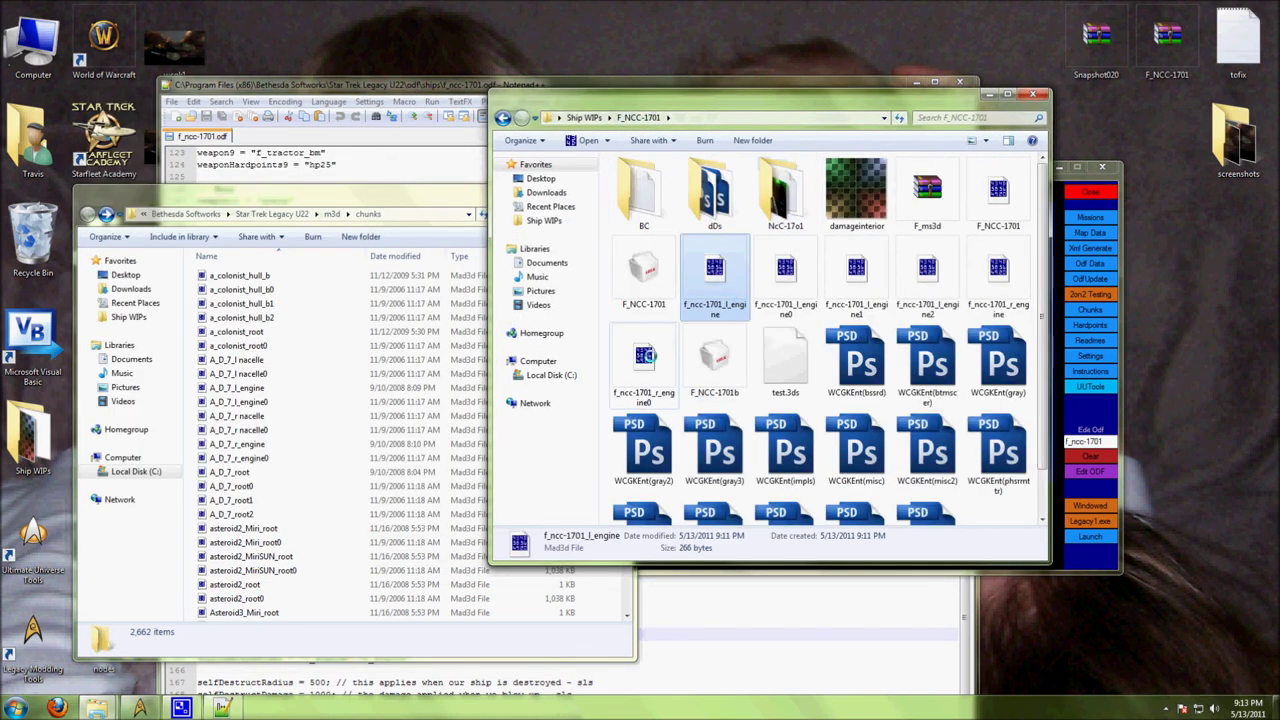
{"action": "left_click", "coordinate": [645, 356], "text": "shift"}
{"action": "right_click_drag", "start_coordinate": [645, 356], "coordinate": [334, 380]}
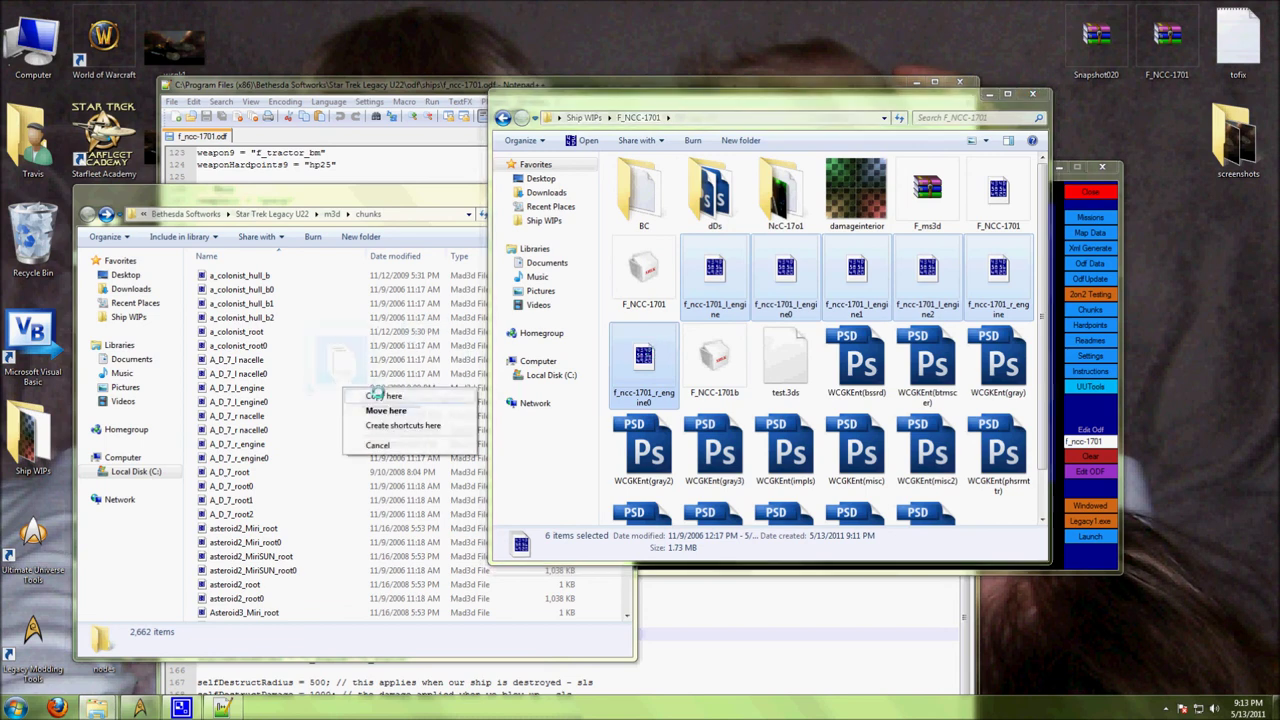
{"action": "left_click", "coordinate": [380, 390]}
{"action": "left_click", "coordinate": [1032, 94]}
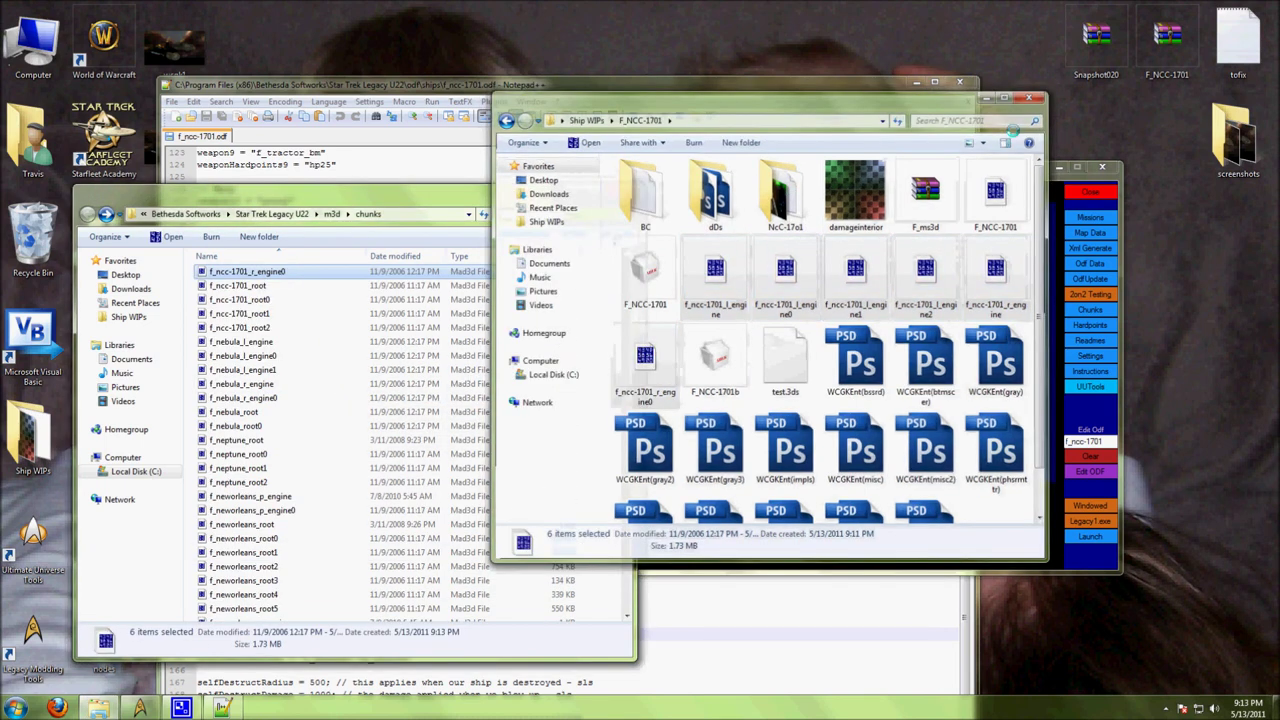
- Launch the test match with the new chunks and fly the free camera up to the exploding Enterprise to inspect its engines
{"action": "left_click", "coordinate": [995, 450]}
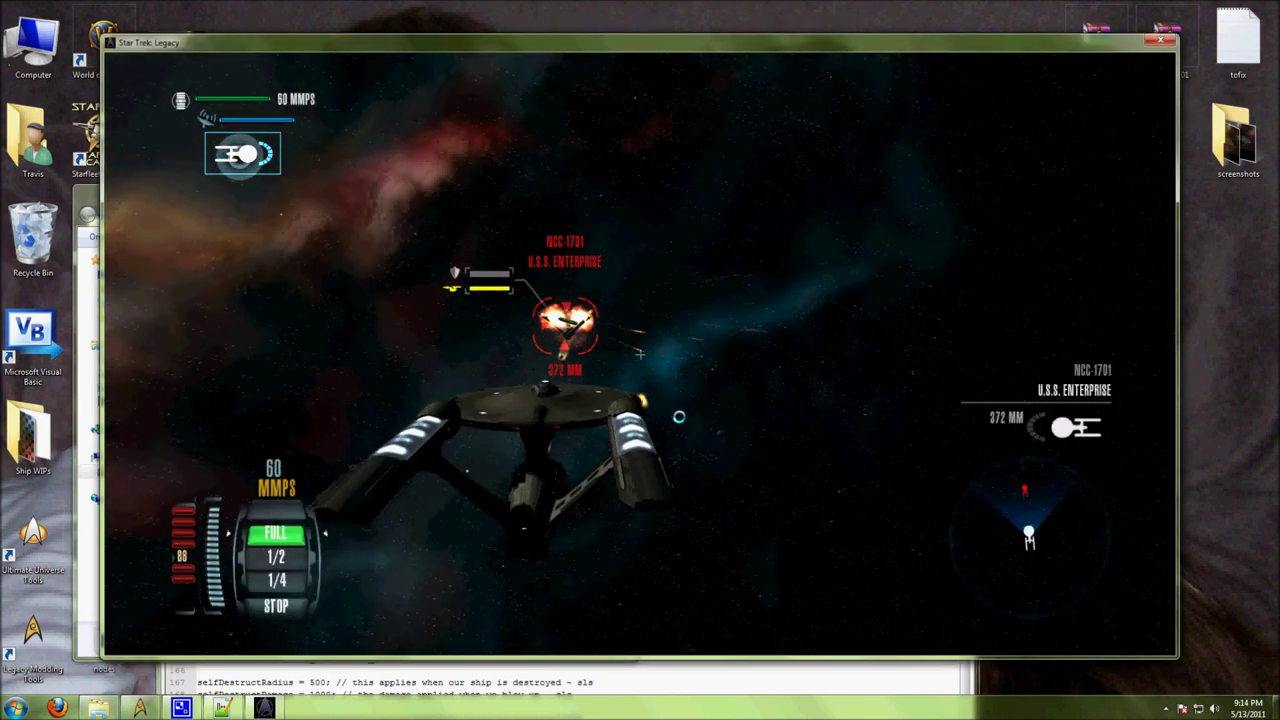
{"action": "key", "text": "Escape"}
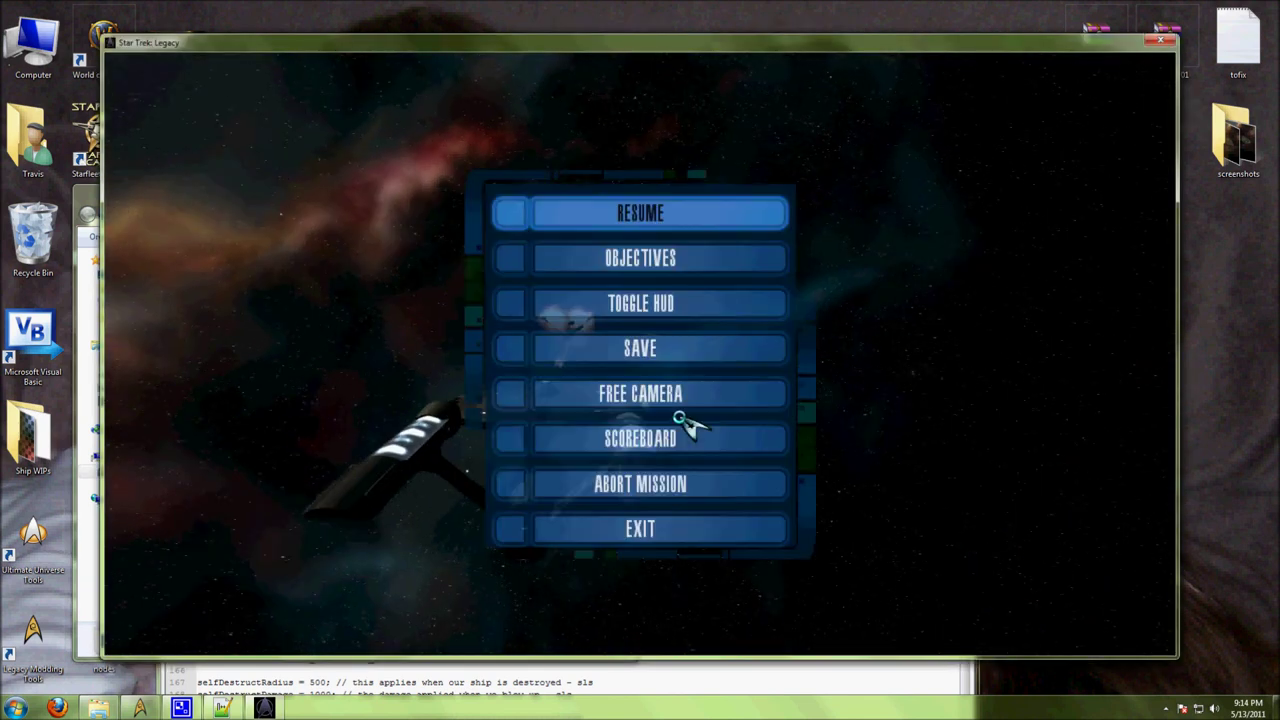
{"action": "left_click", "coordinate": [609, 391]}
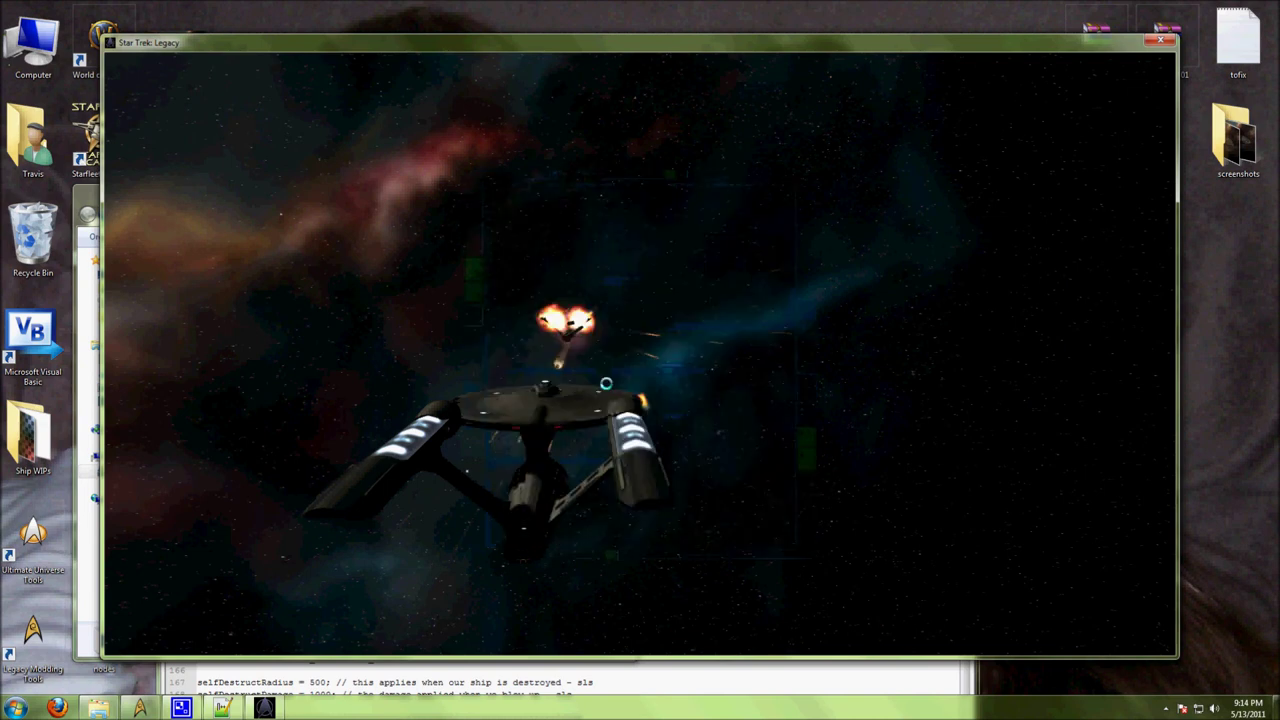
{"action": "key", "text": "w"}
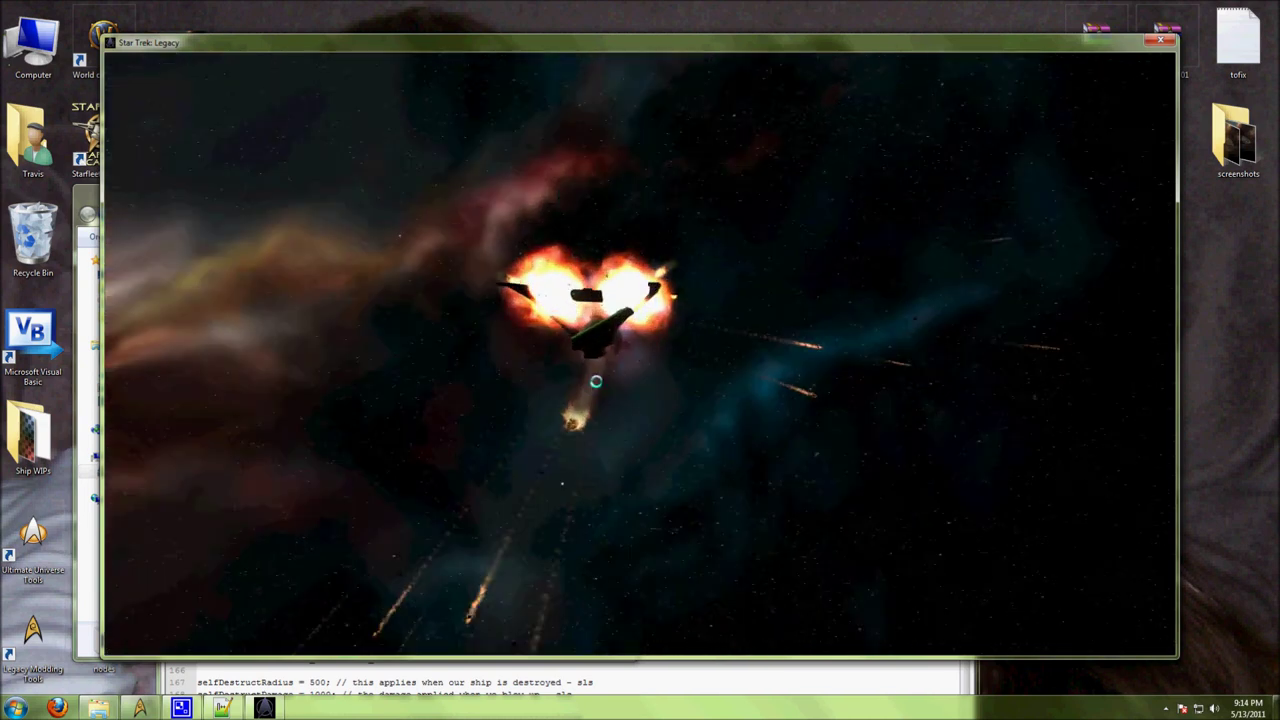
{"action": "key", "text": "w"}
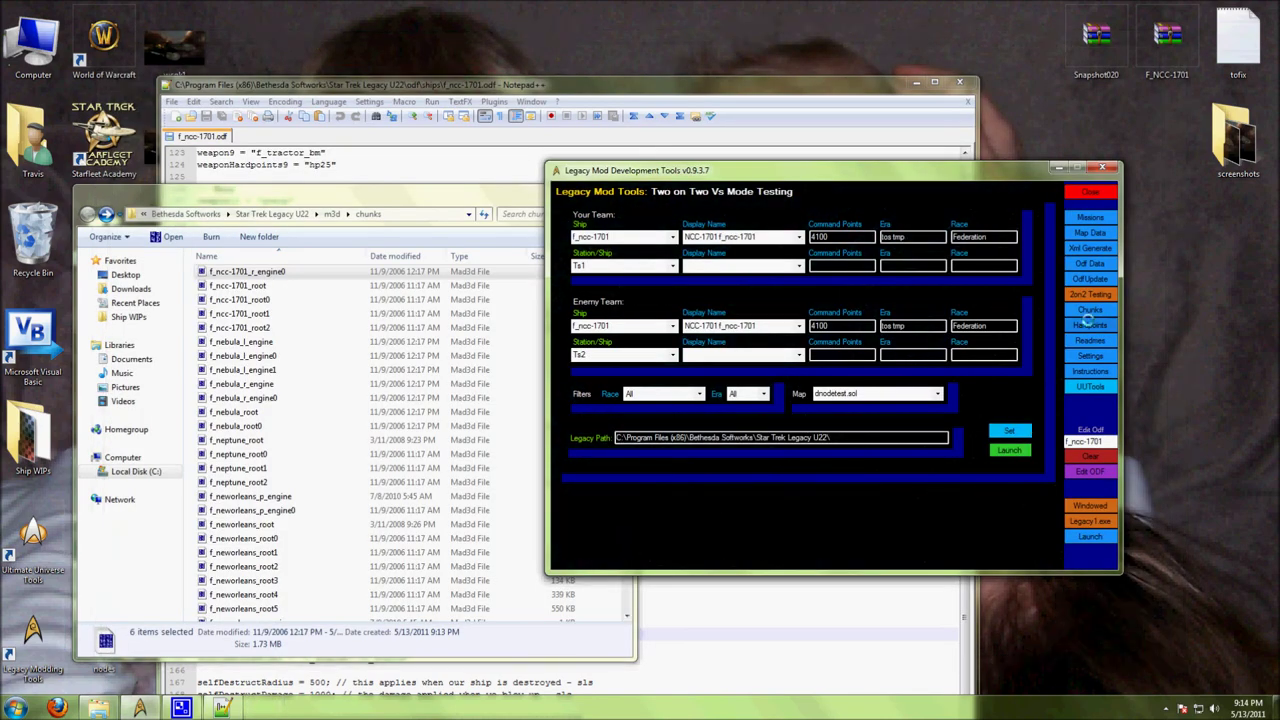
- Return from Two on Two testing to the Chunks Tool
{"action": "left_click", "coordinate": [1094, 312]}
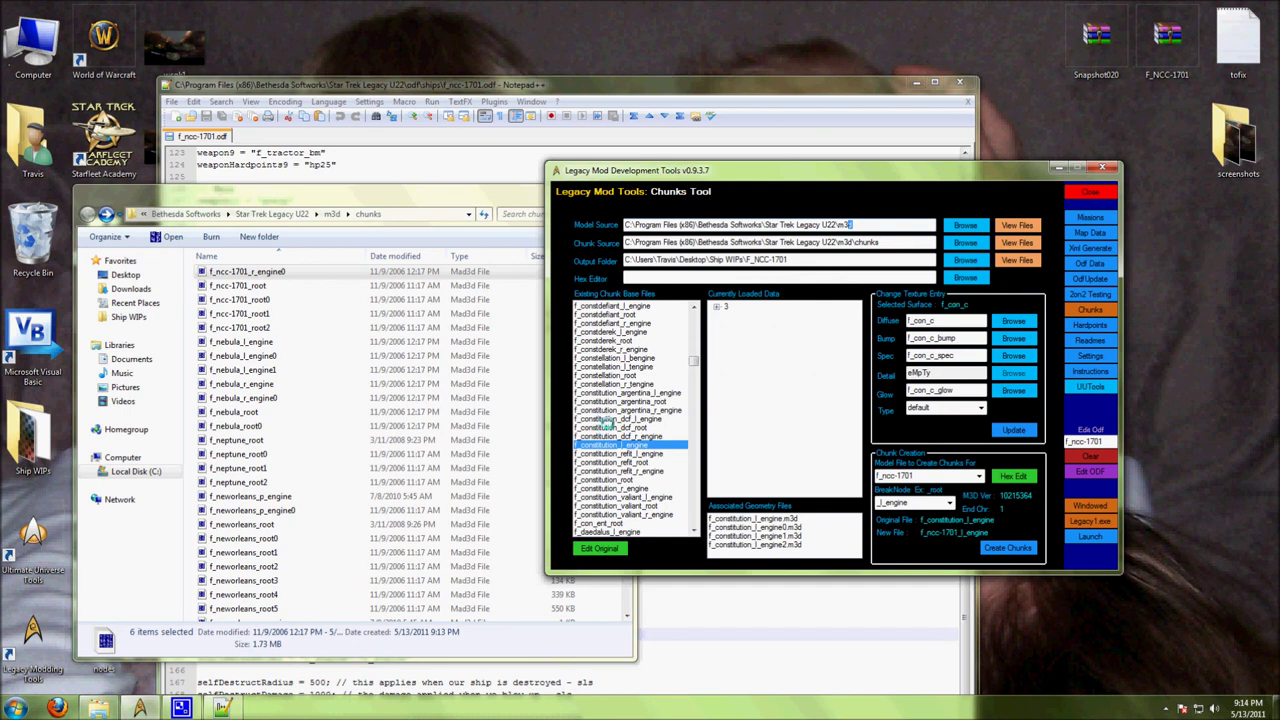